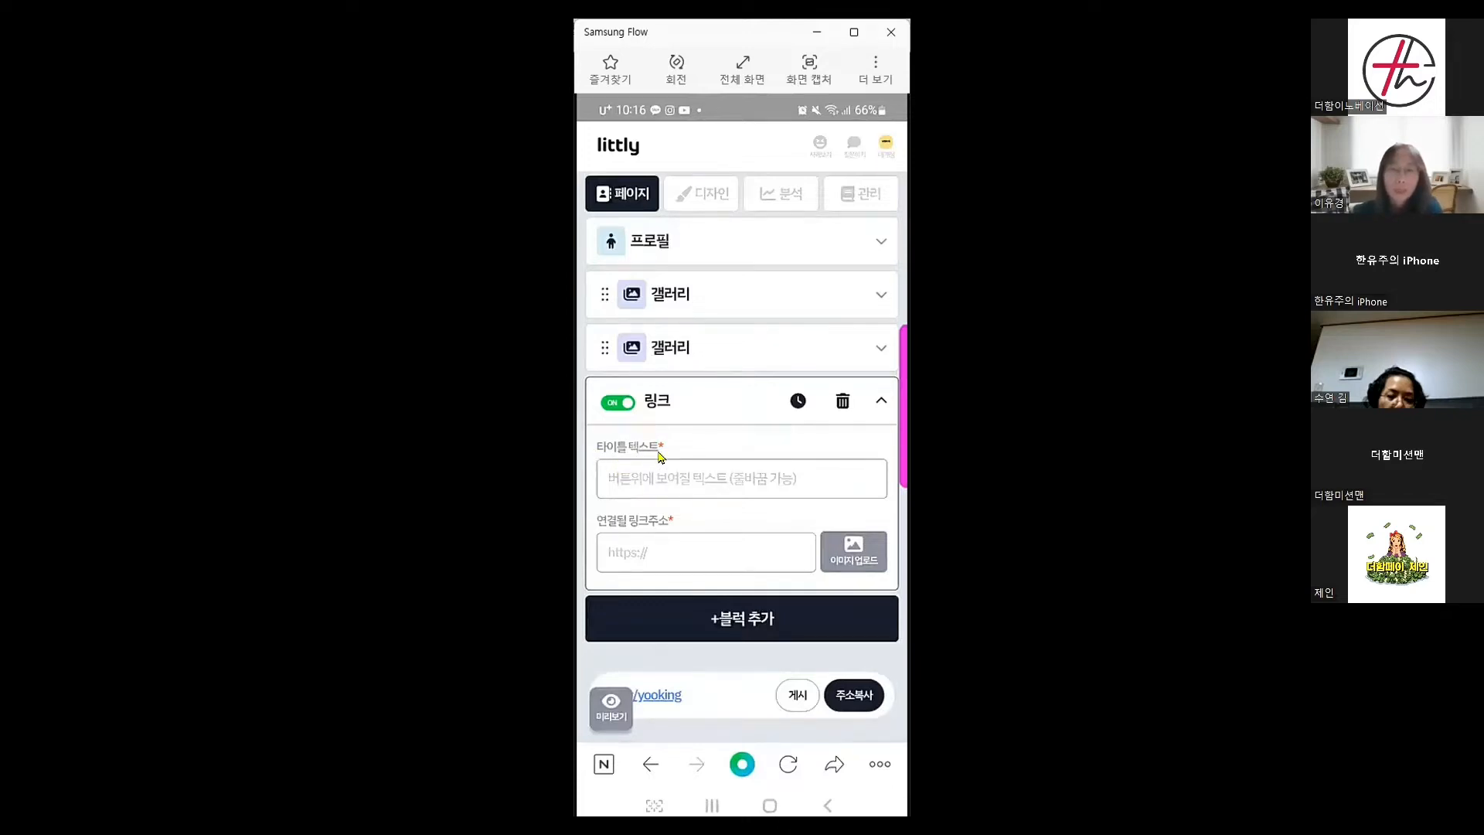
# Title the link block 💕블로그💕 using the two-hearts emoji, then go to the home screen
pyautogui.click(659, 488)
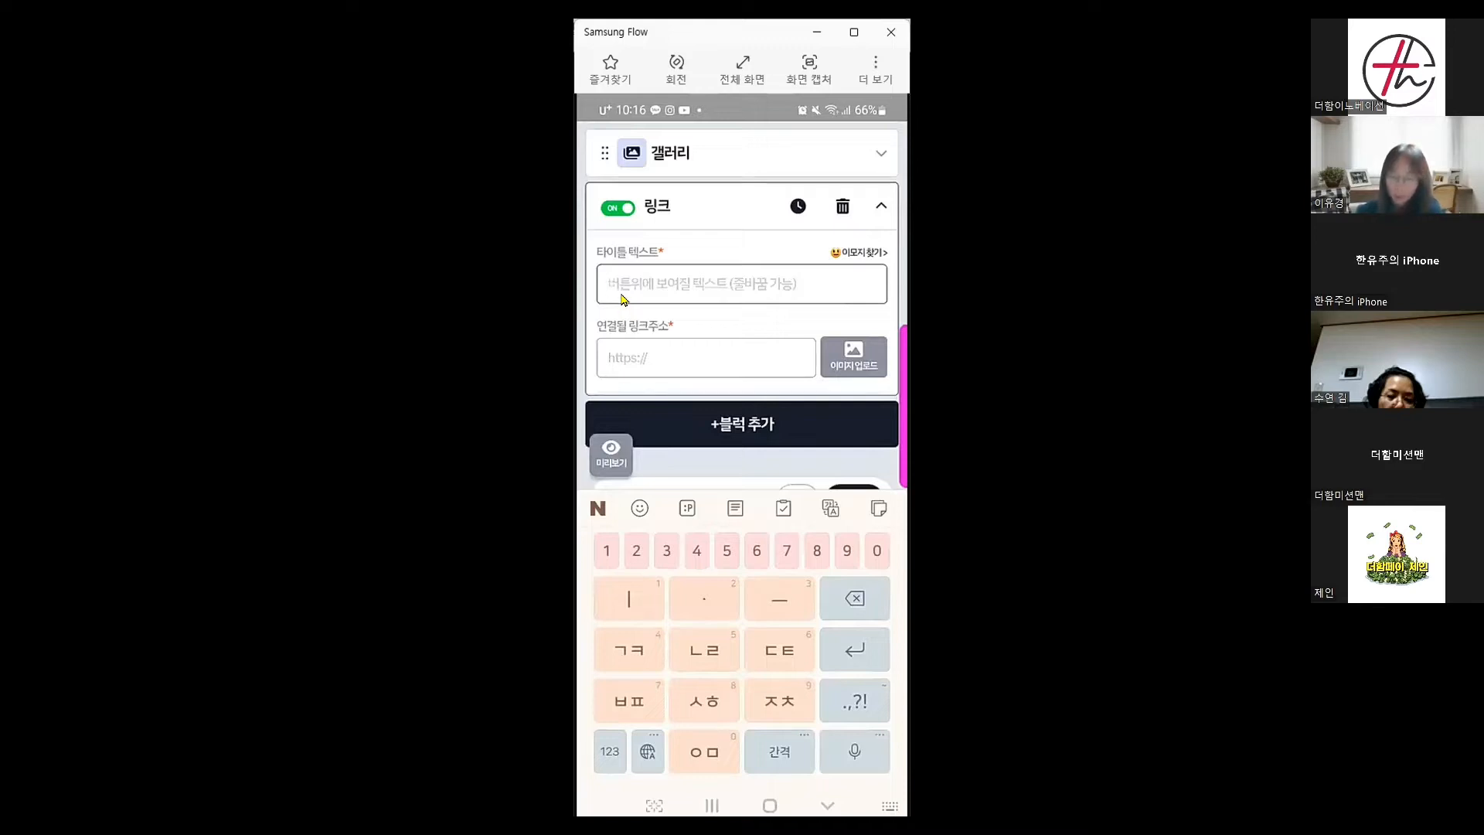
pyautogui.click(645, 512)
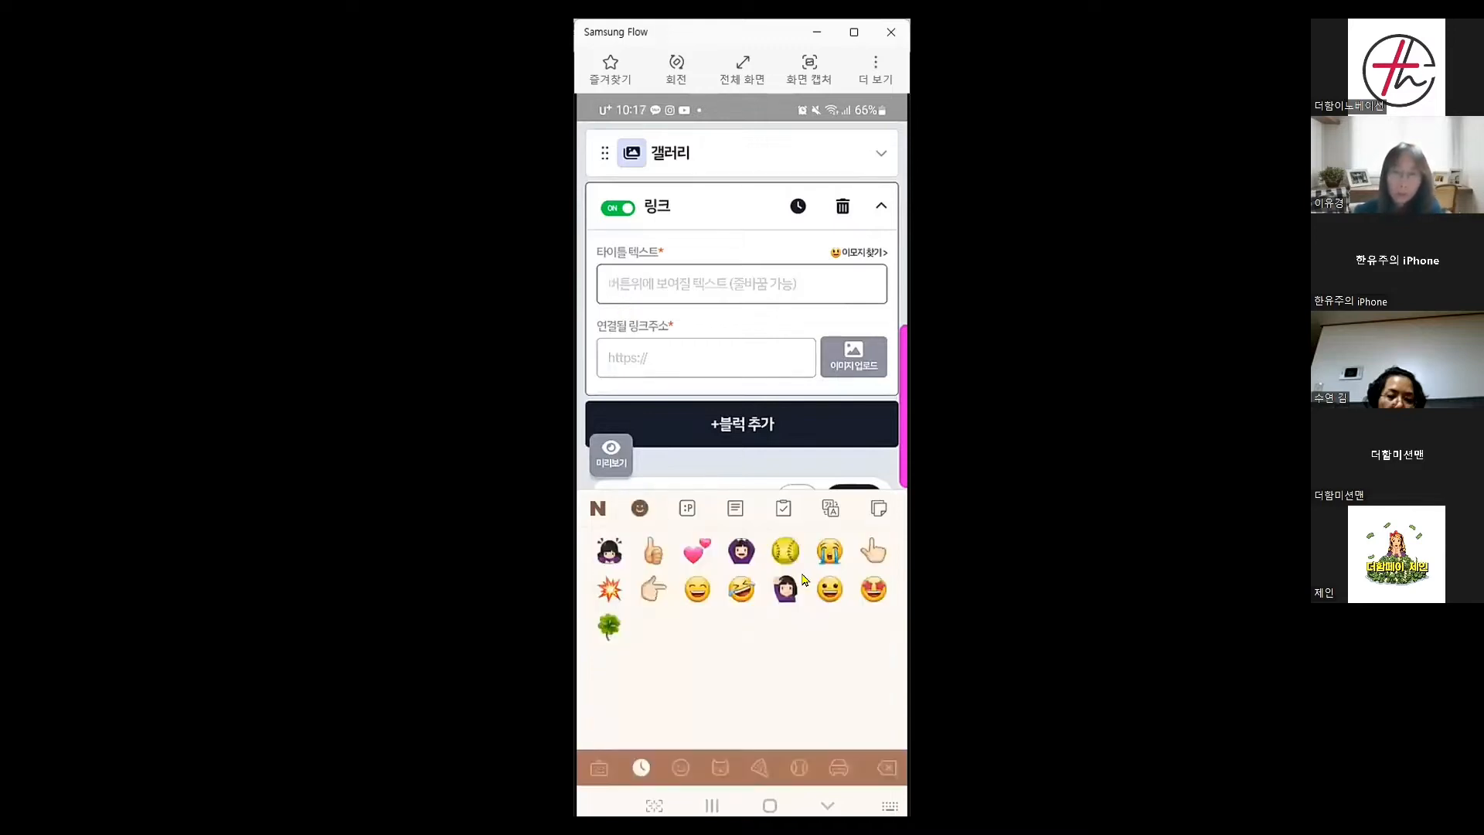
pyautogui.click(697, 550)
pyautogui.click(660, 296)
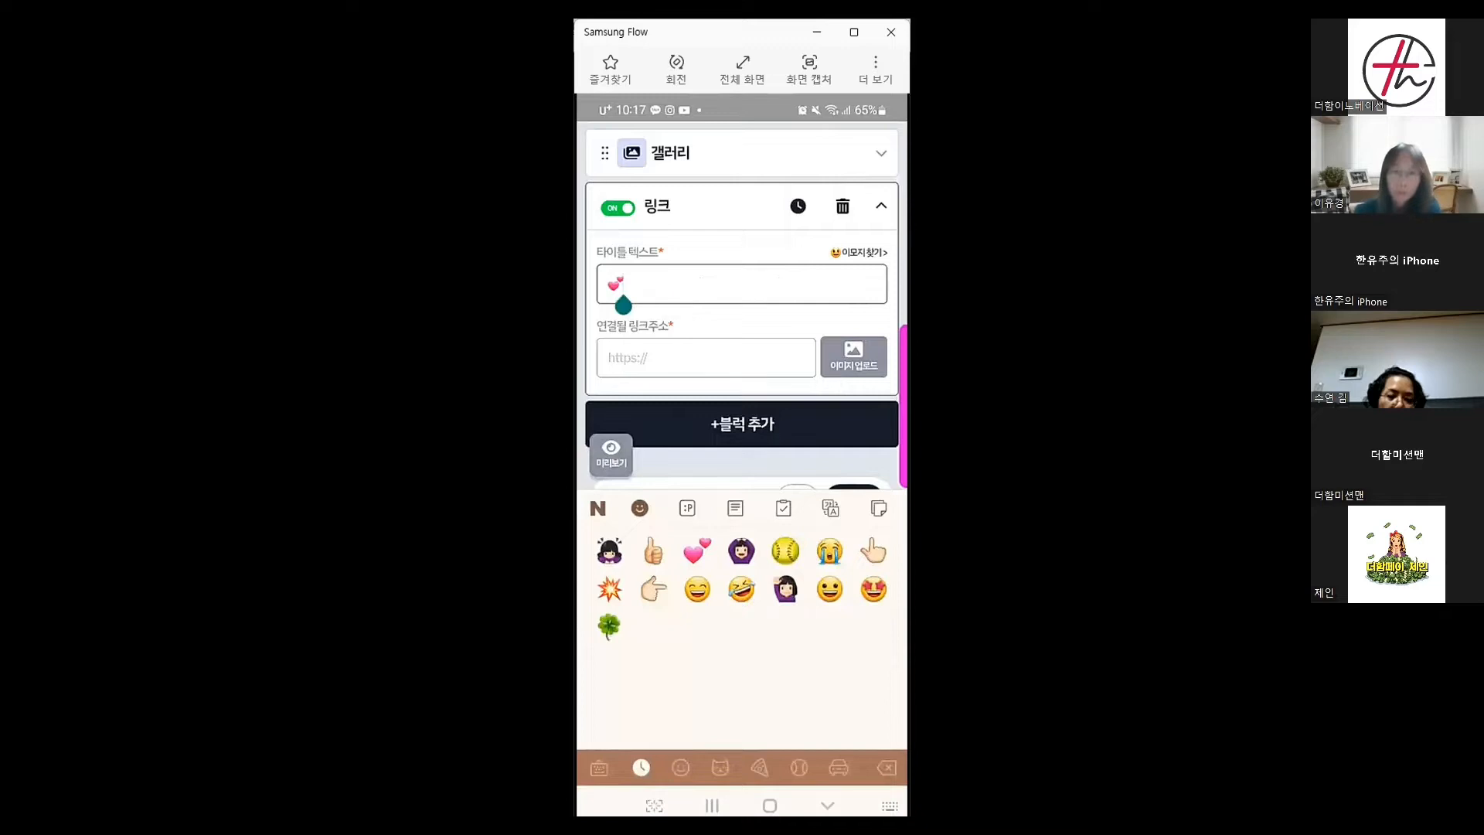
pyautogui.click(600, 767)
pyautogui.click(676, 285)
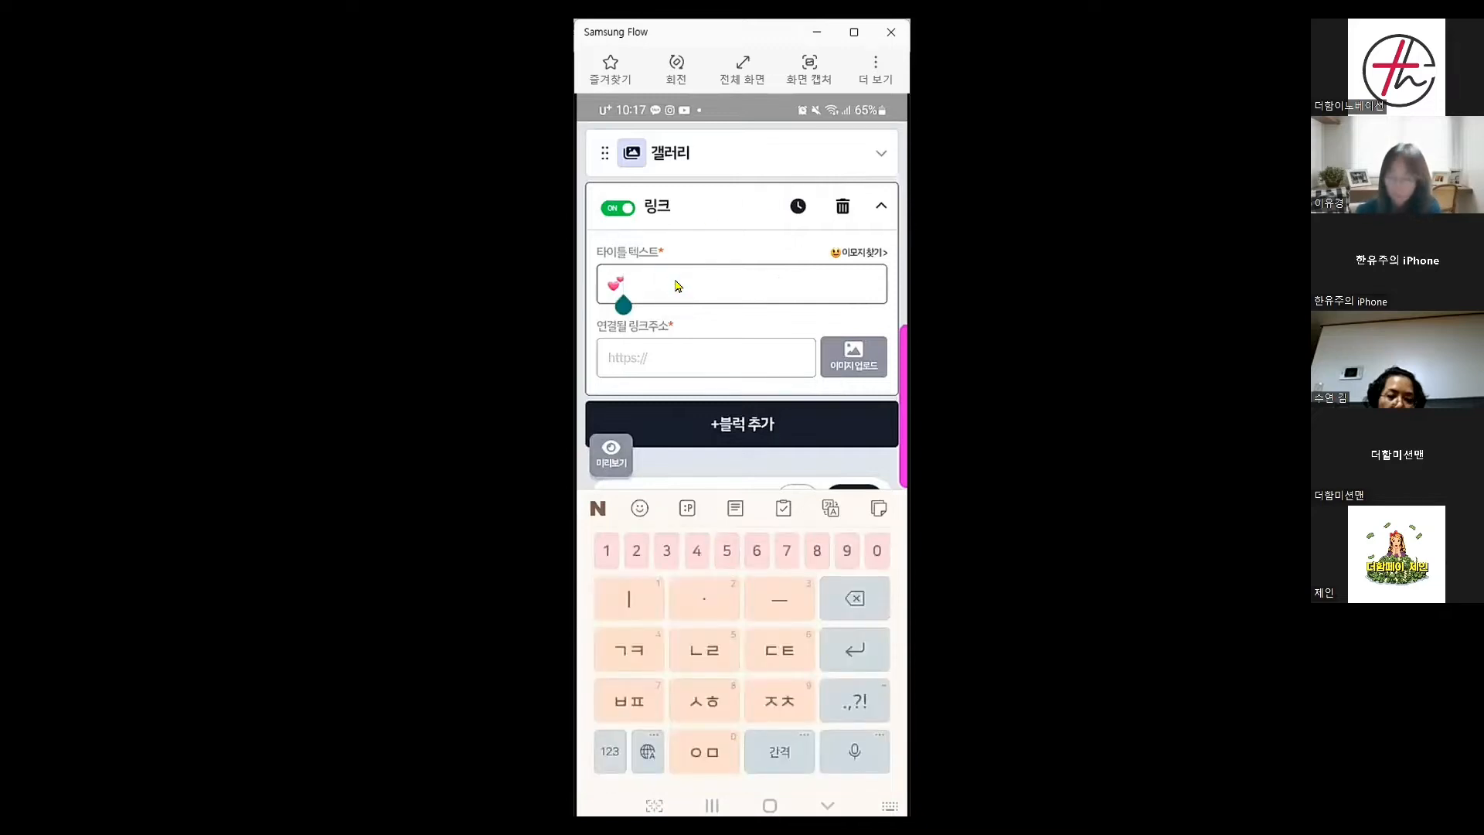
pyautogui.write('블ㅈㄴ')
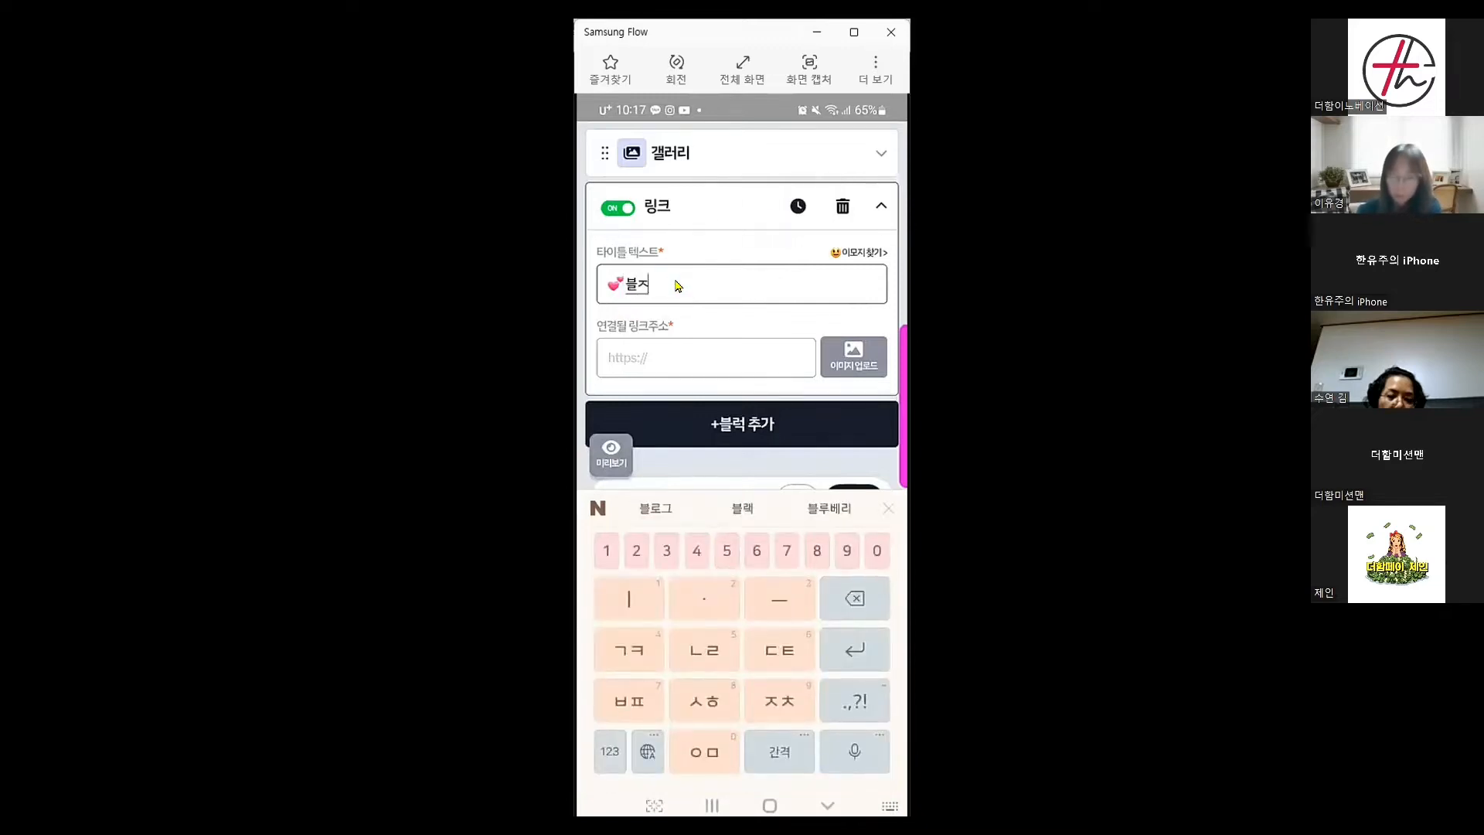
pyautogui.press('BackSpace')
pyautogui.press('BackSpace')
pyautogui.write('ㅗ')
pyautogui.press('BackSpace')
pyautogui.press('BackSpace')
pyautogui.write('ㄹ로그')
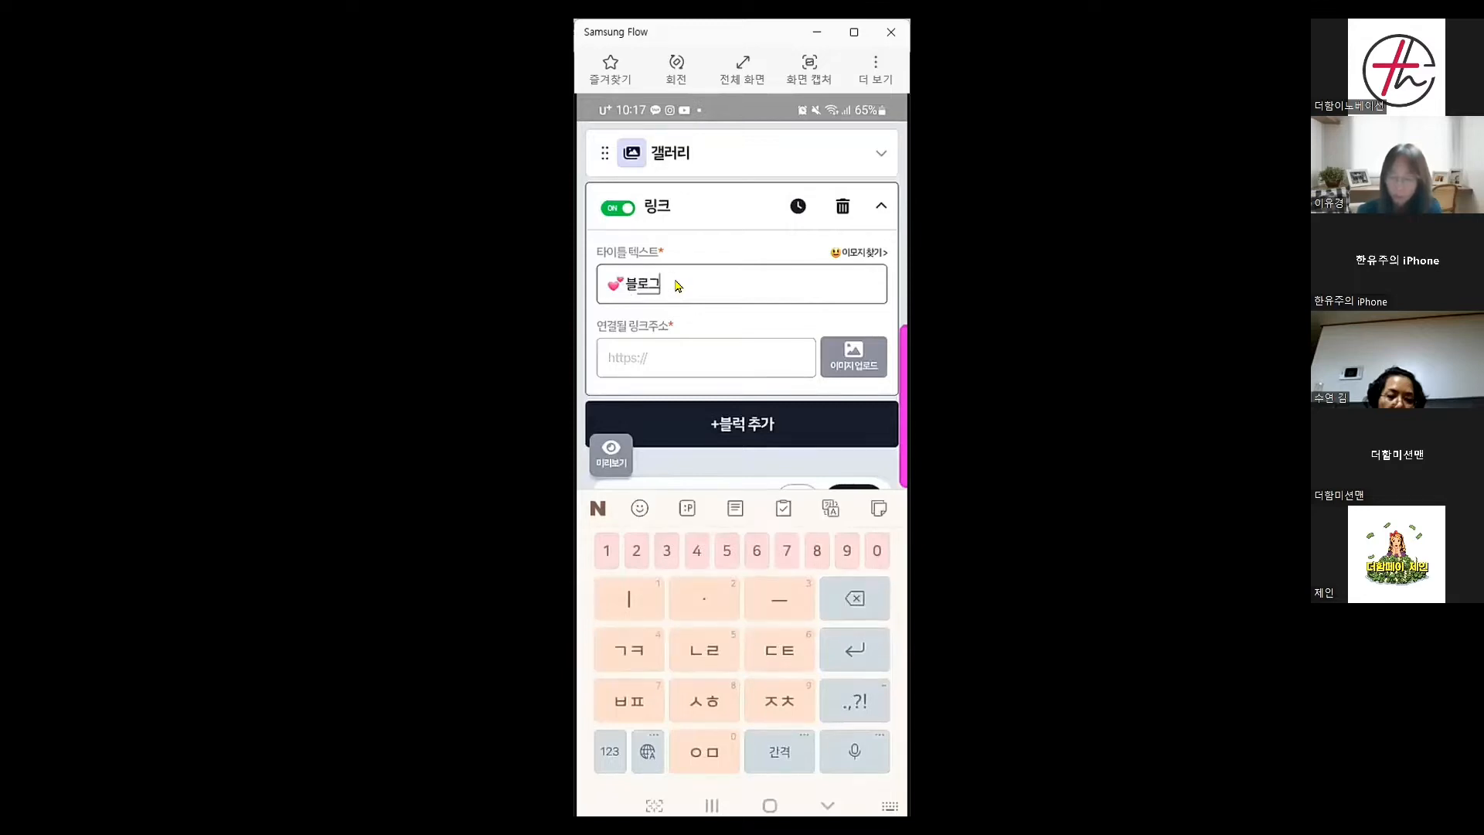
pyautogui.write('💕')
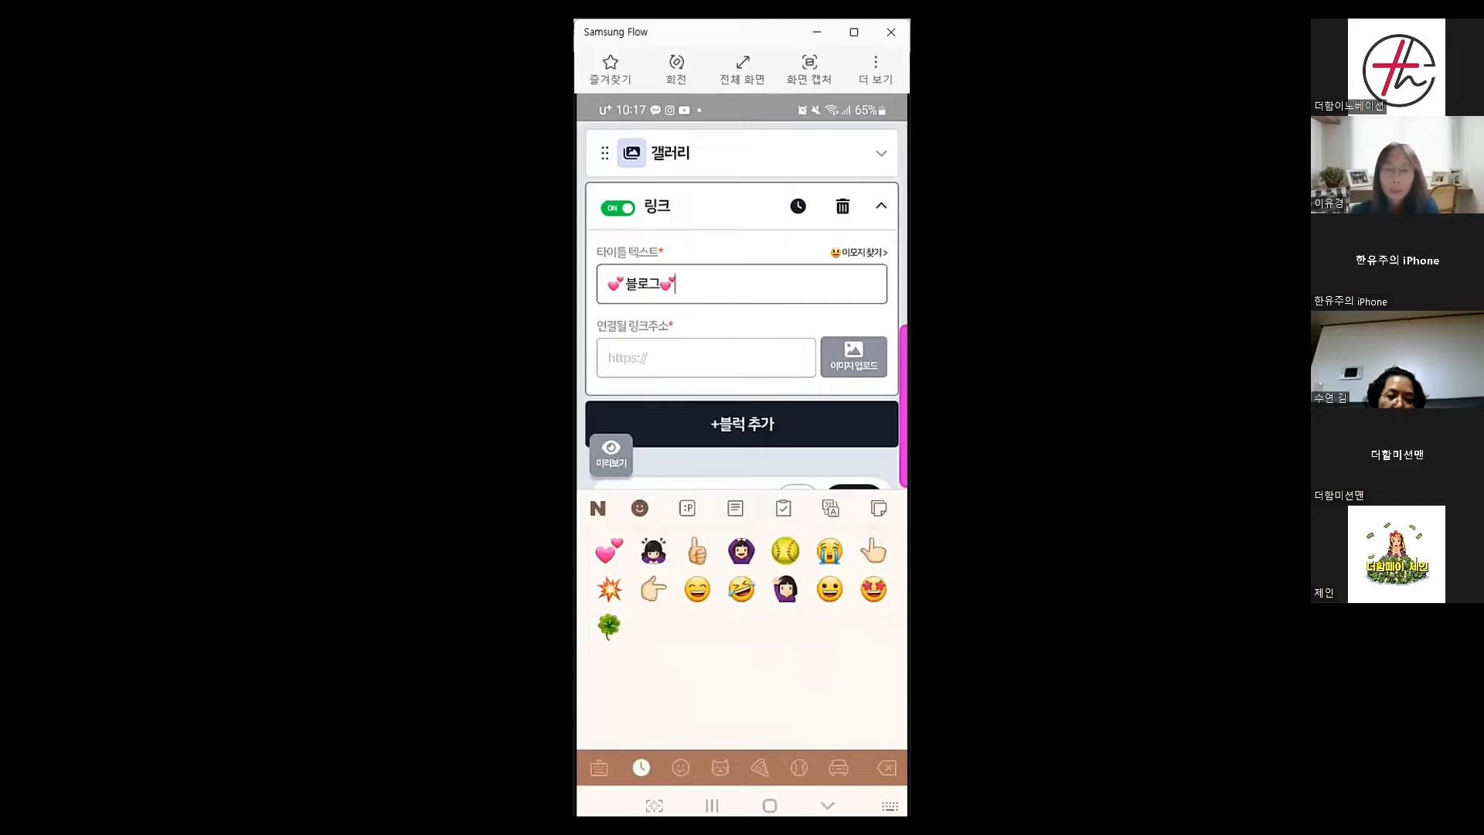
pyautogui.click(769, 805)
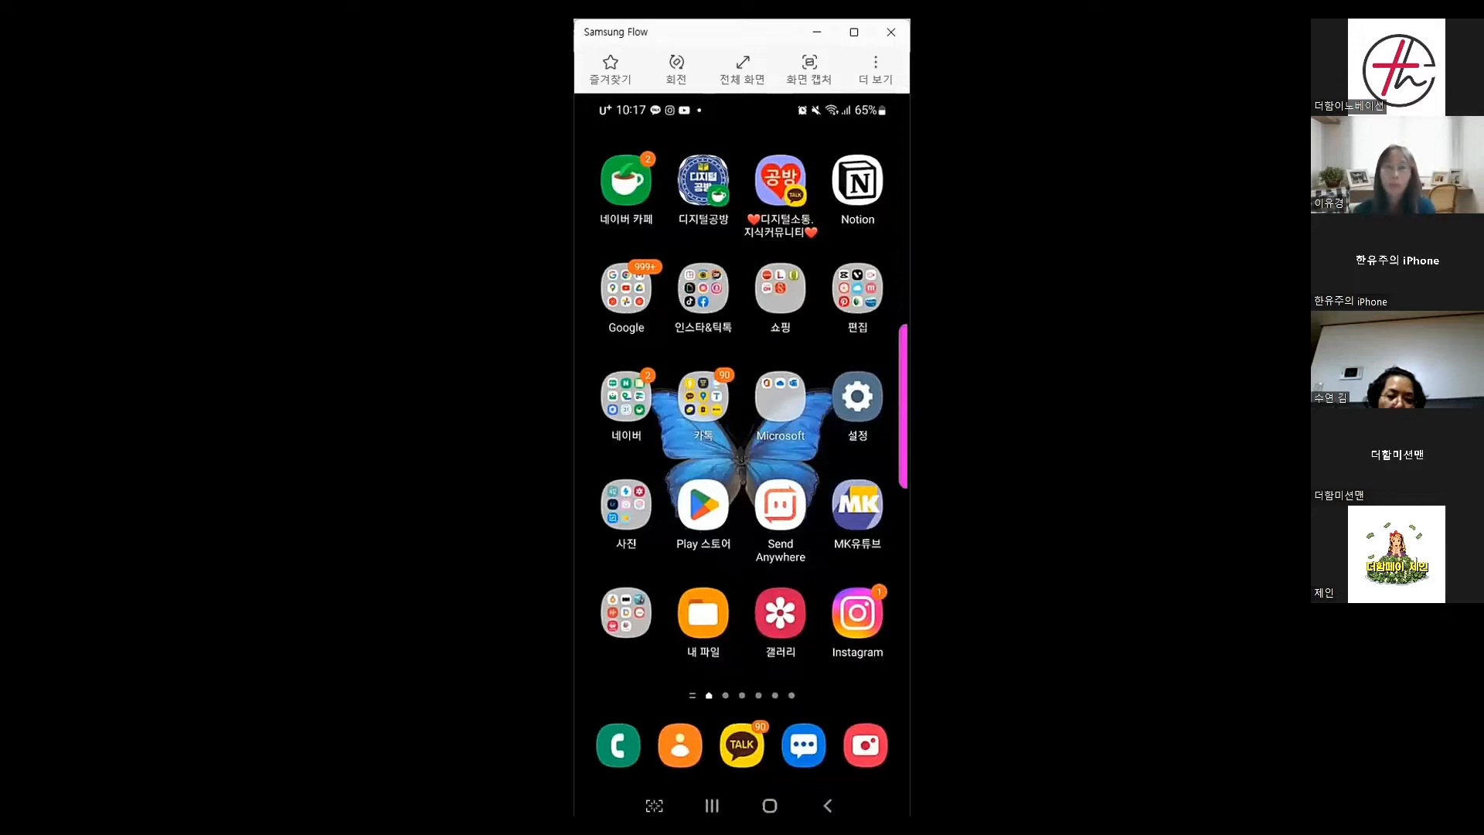
# Copy the Naver Blog address with Share > URL복사 and switch back to the Littly editor
pyautogui.click(618, 421)
pyautogui.click(646, 385)
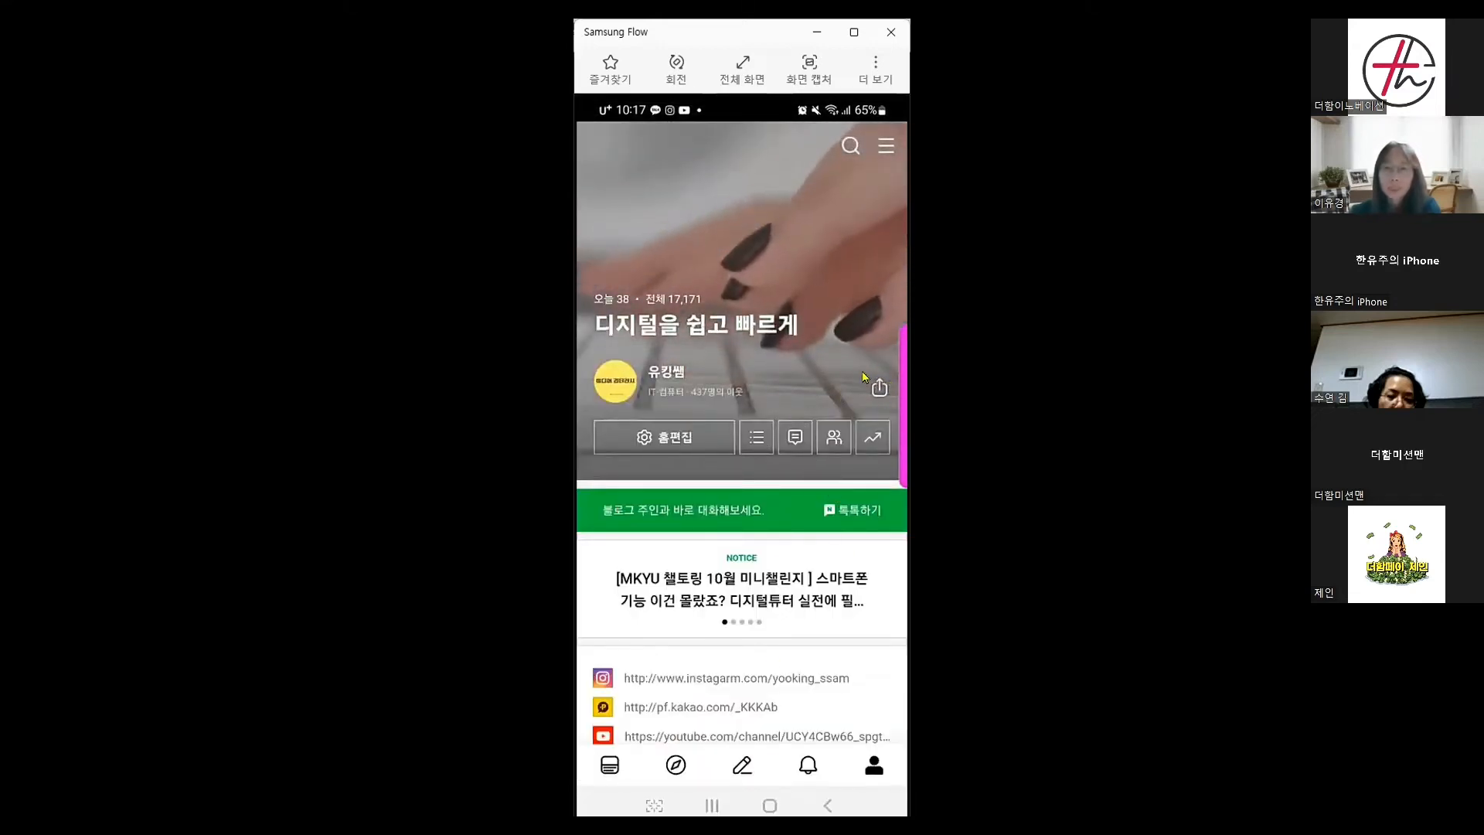
pyautogui.click(880, 387)
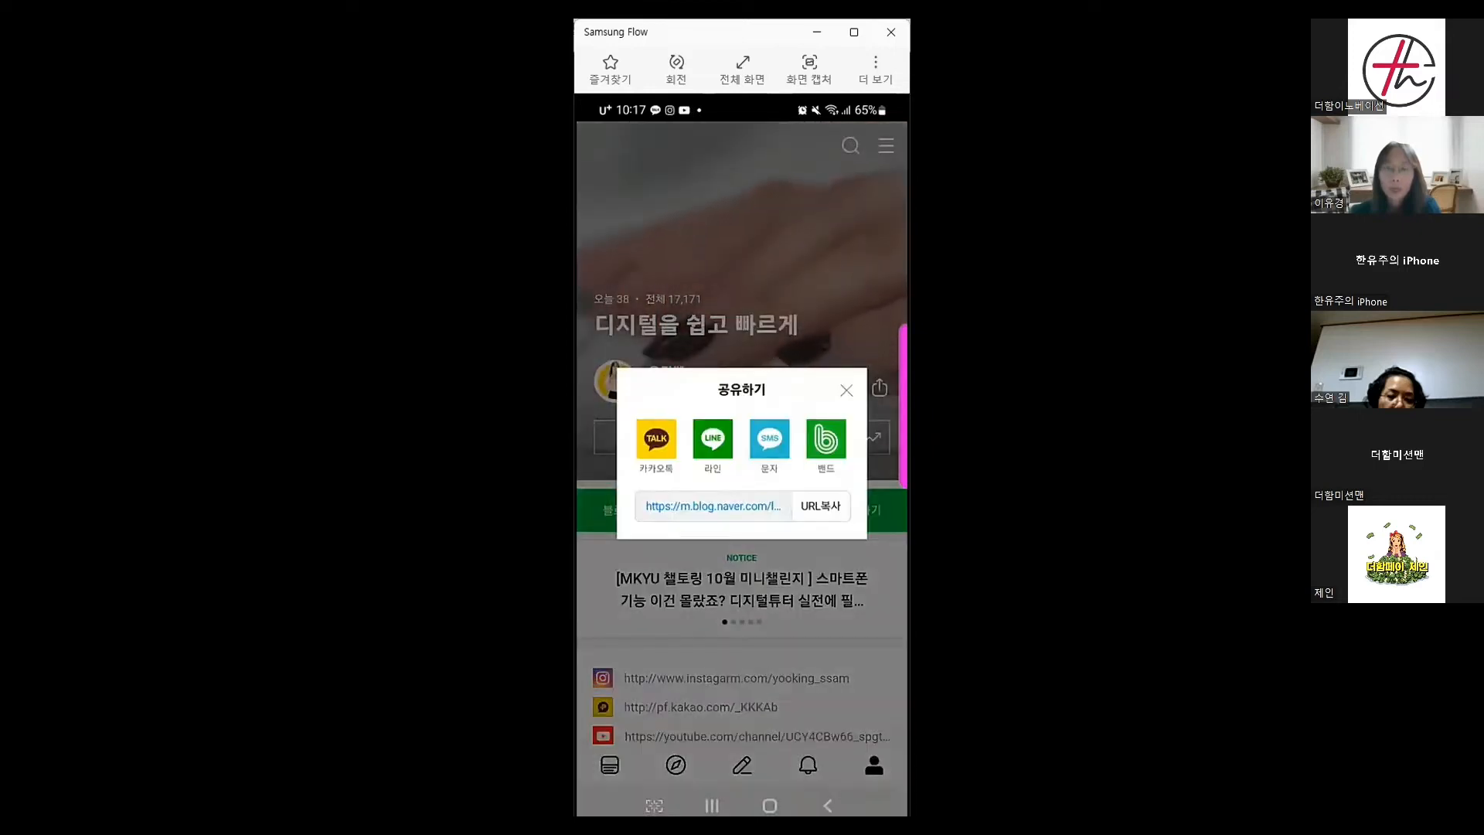
pyautogui.click(816, 514)
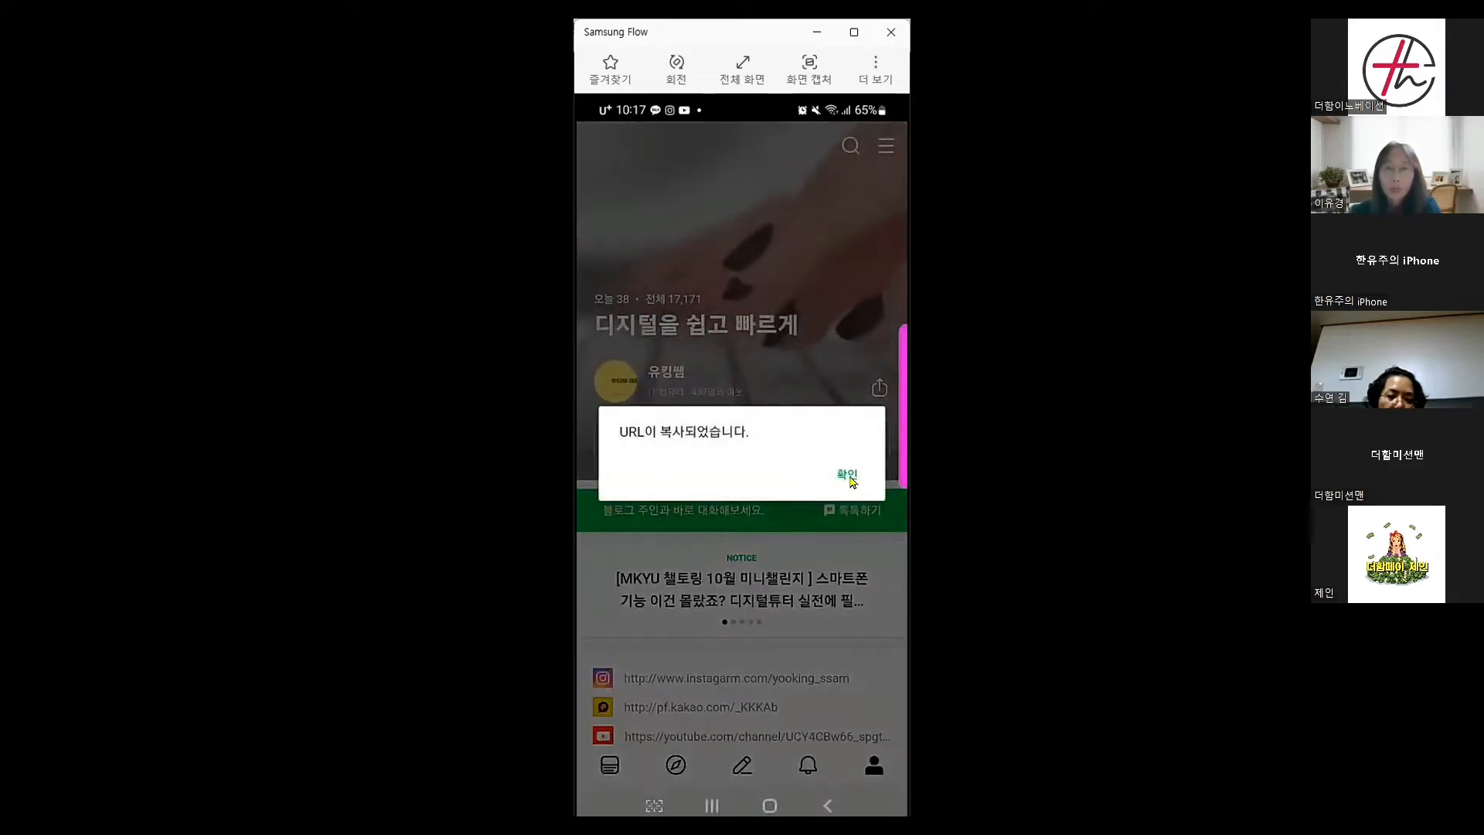
pyautogui.click(849, 478)
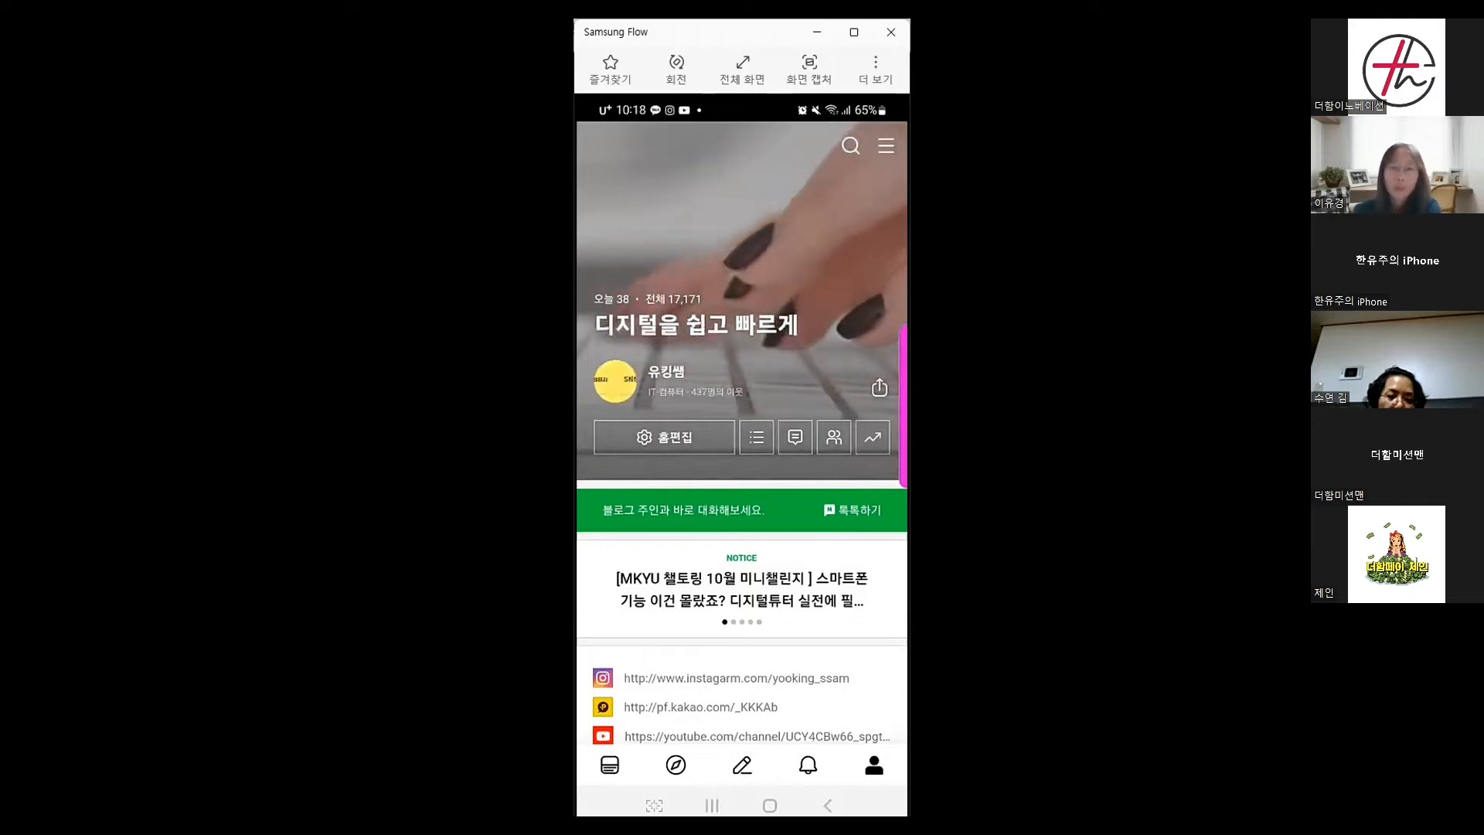
pyautogui.click(712, 805)
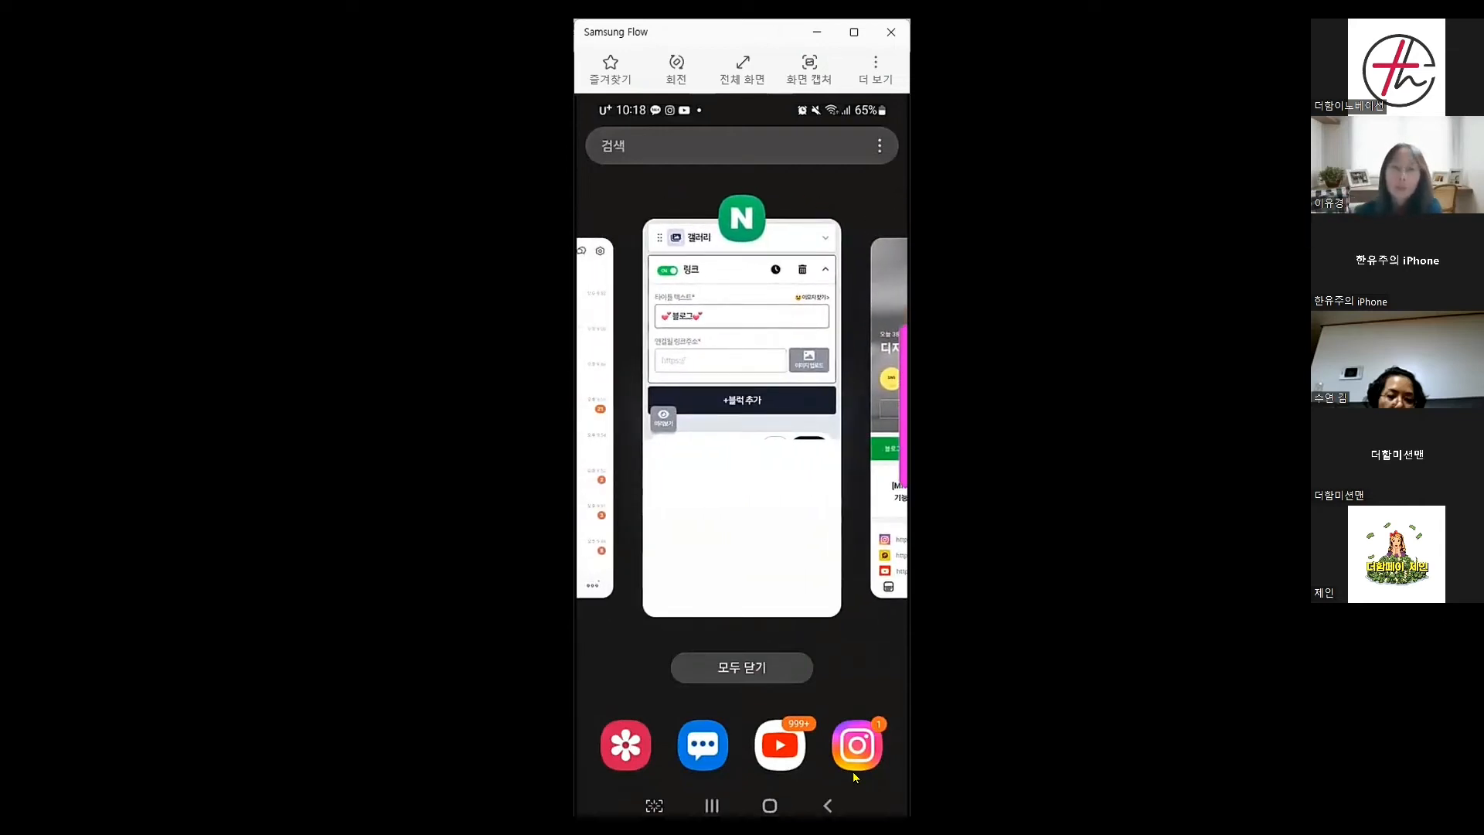
pyautogui.click(737, 494)
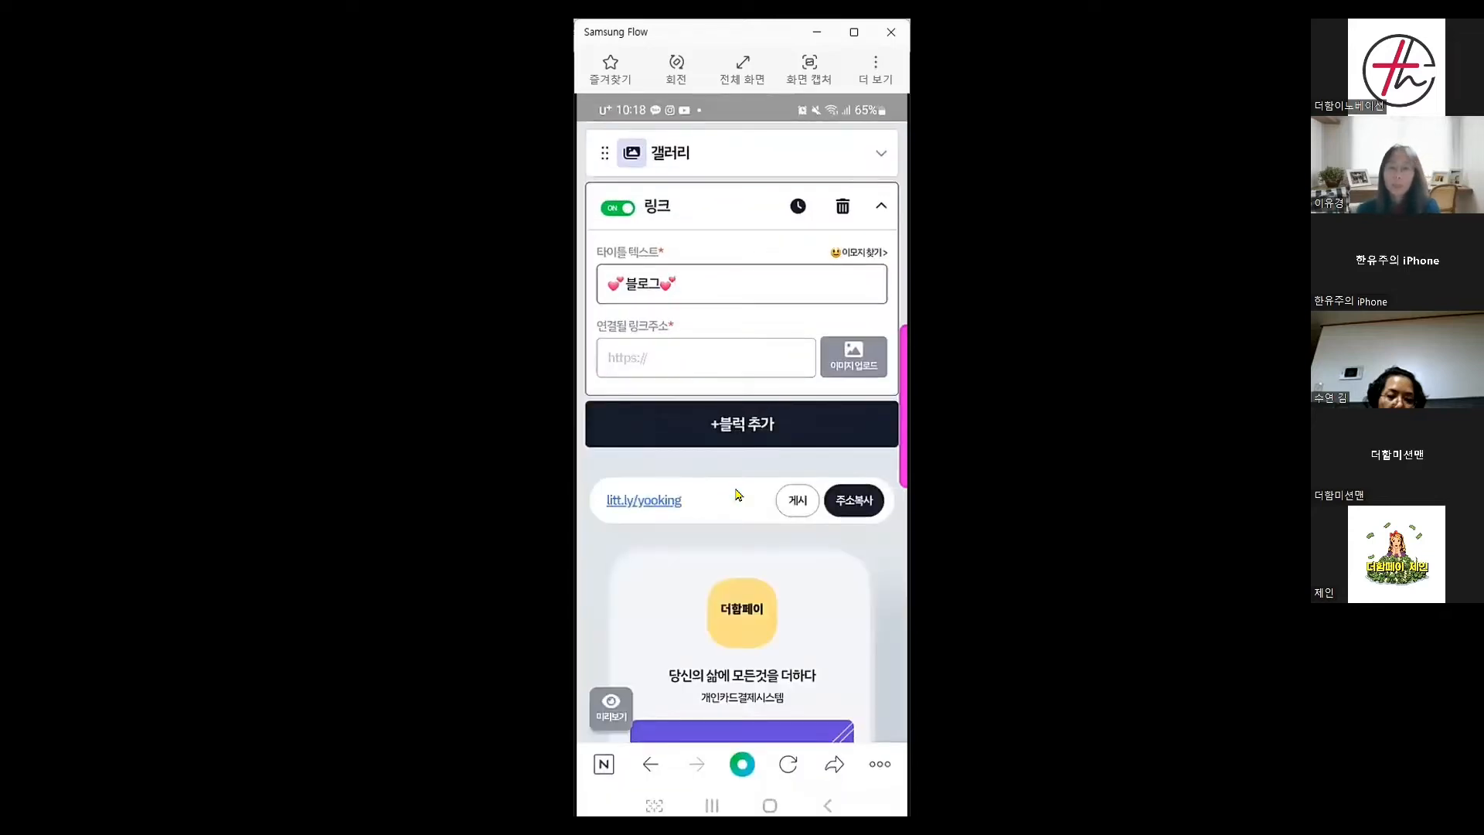
# Paste the copied blog address into the link address field
pyautogui.click(621, 360)
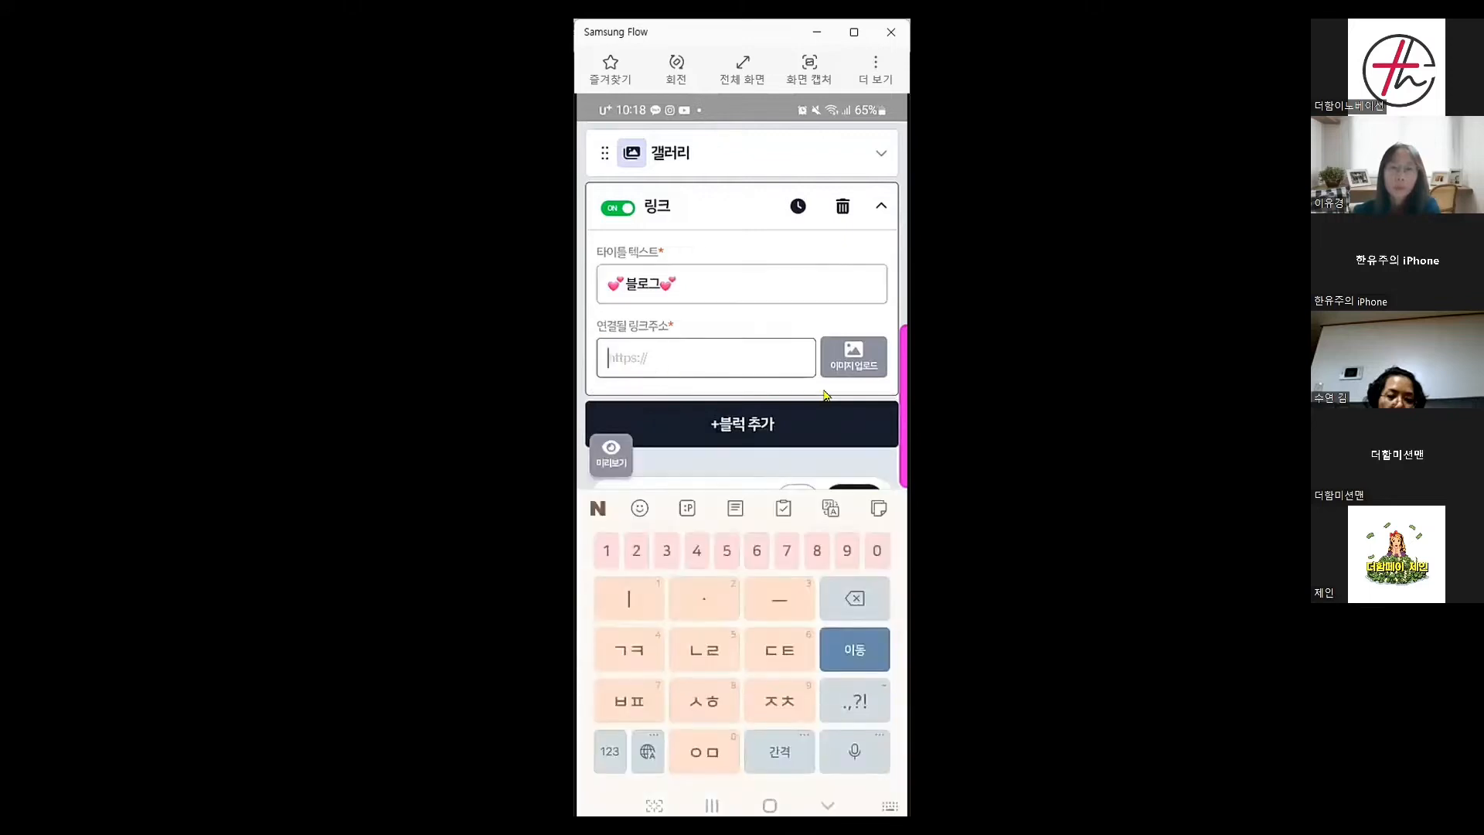
pyautogui.click(647, 364)
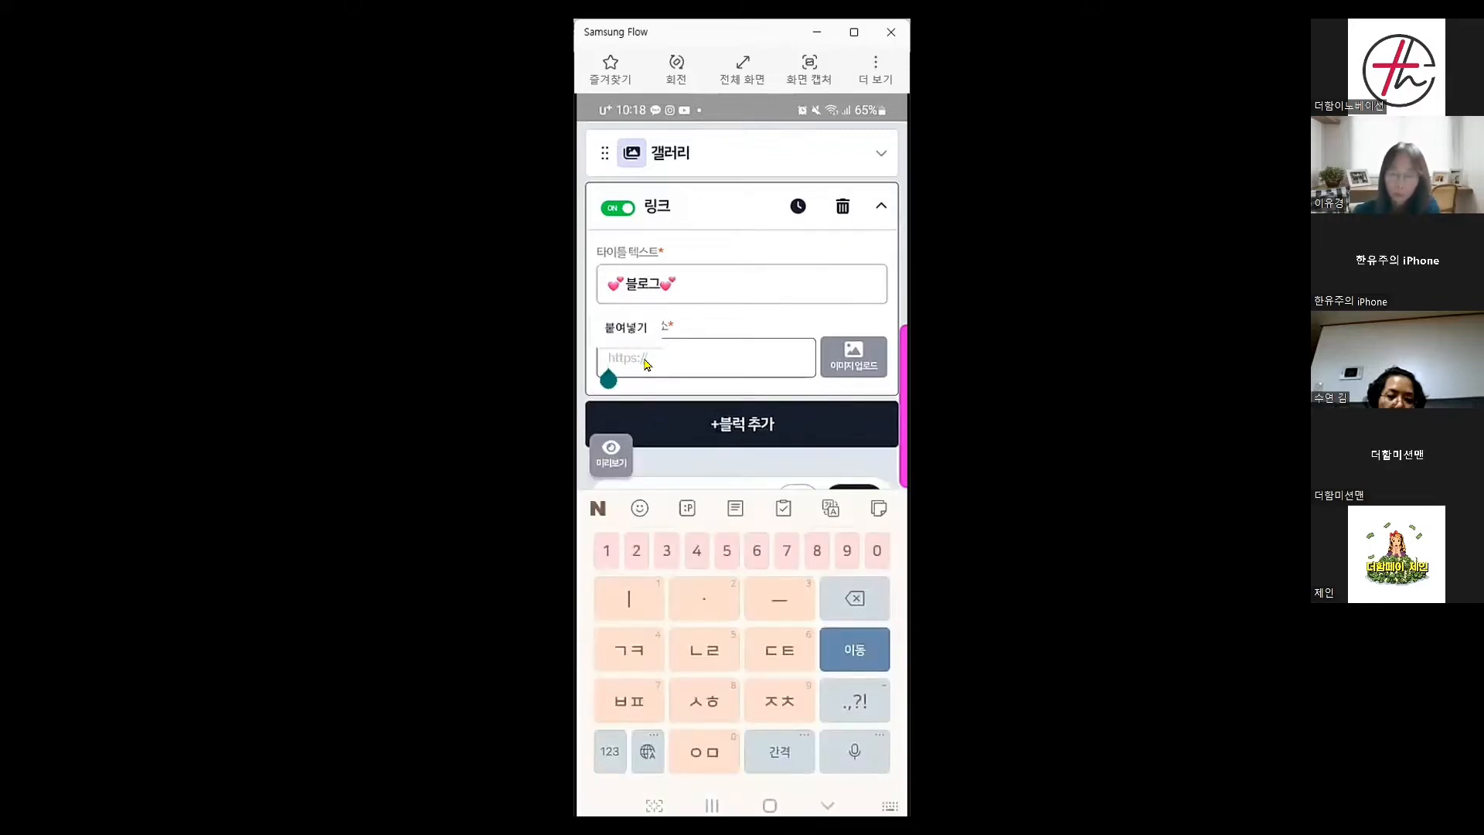
pyautogui.write('https://m.blog.naver.com/leelo22')
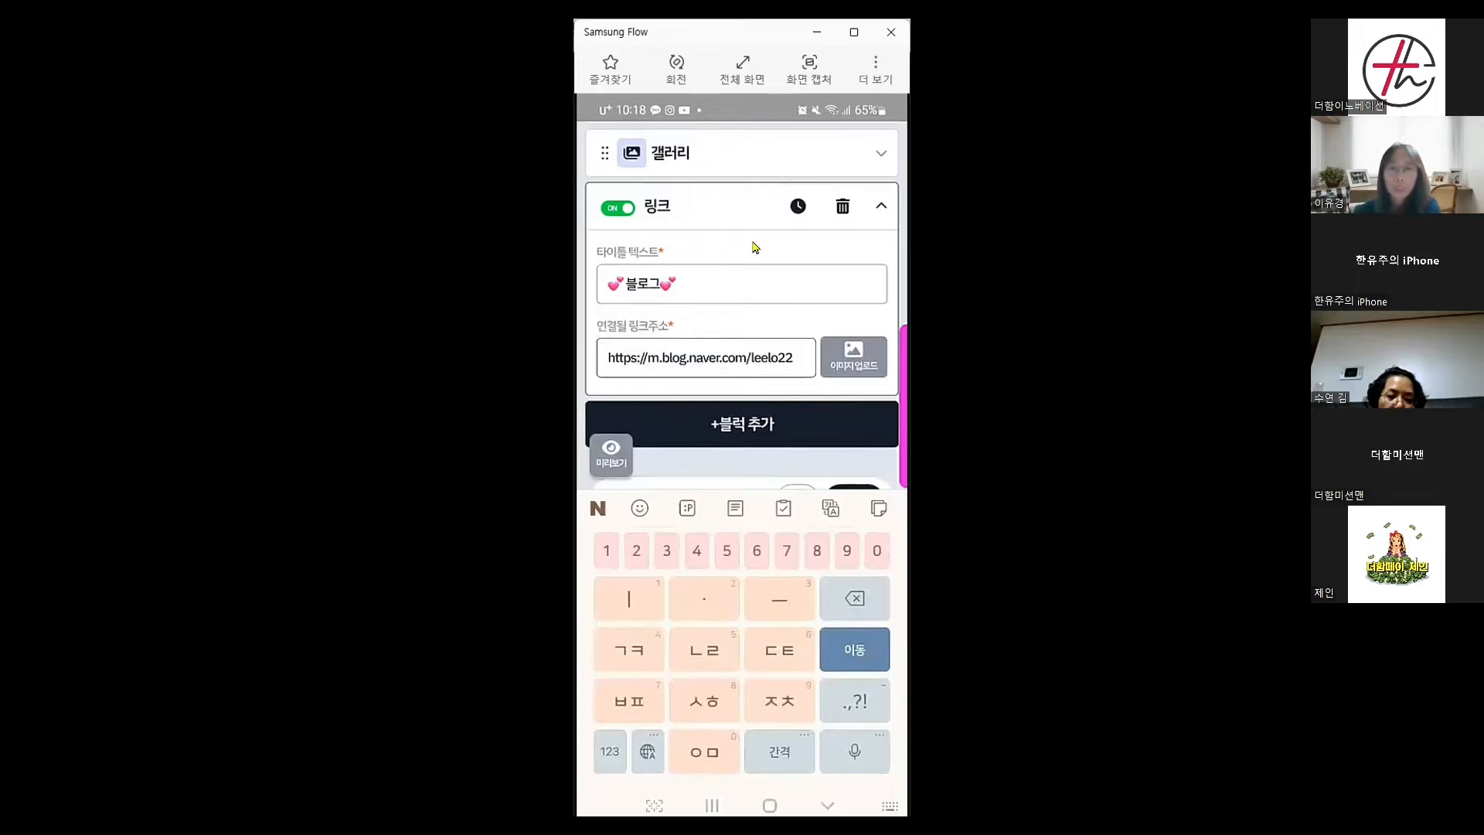
# Attach the green blog logo from the gallery as the link block's image
pyautogui.click(863, 369)
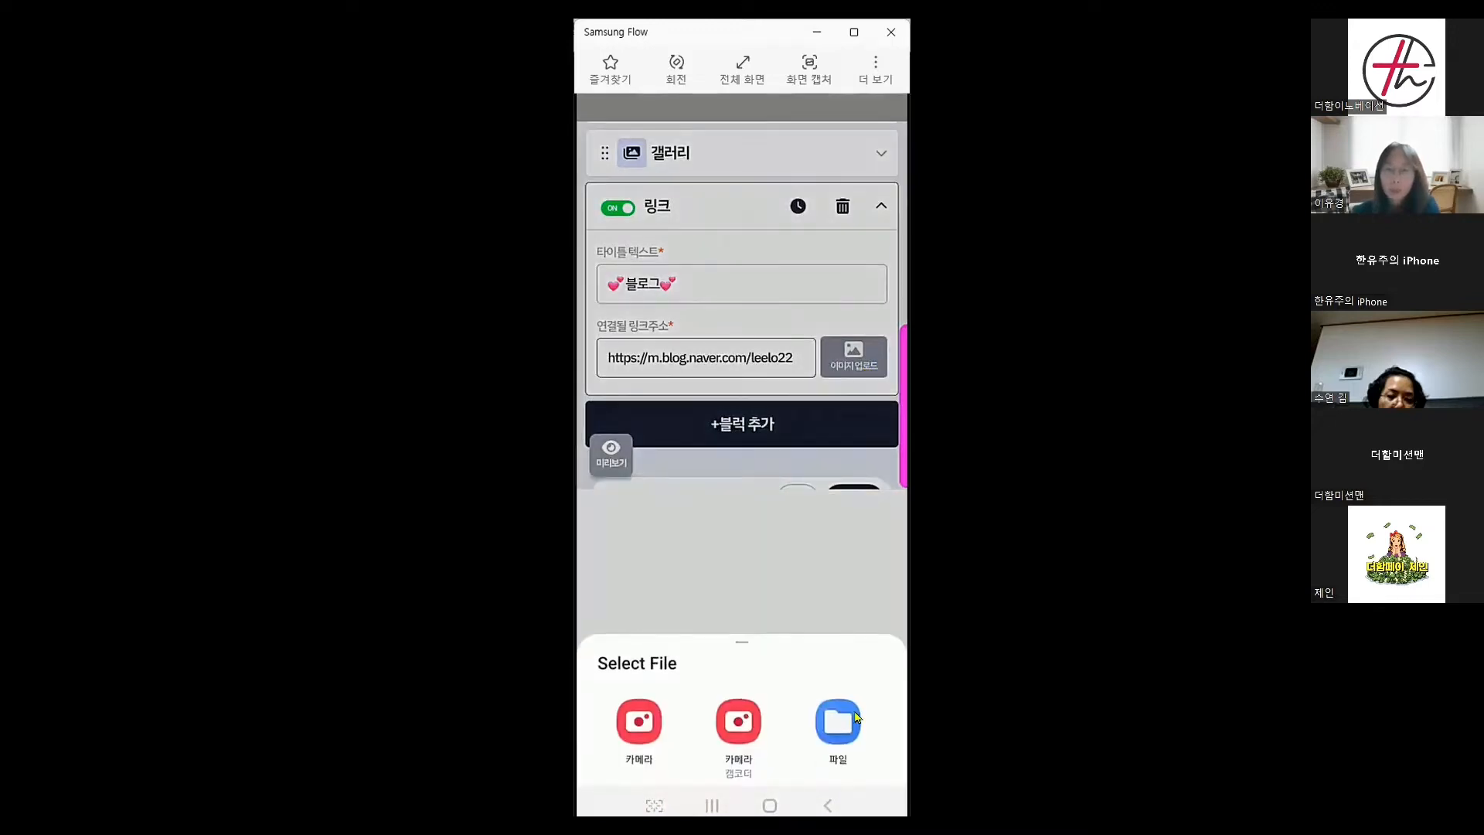
pyautogui.click(856, 717)
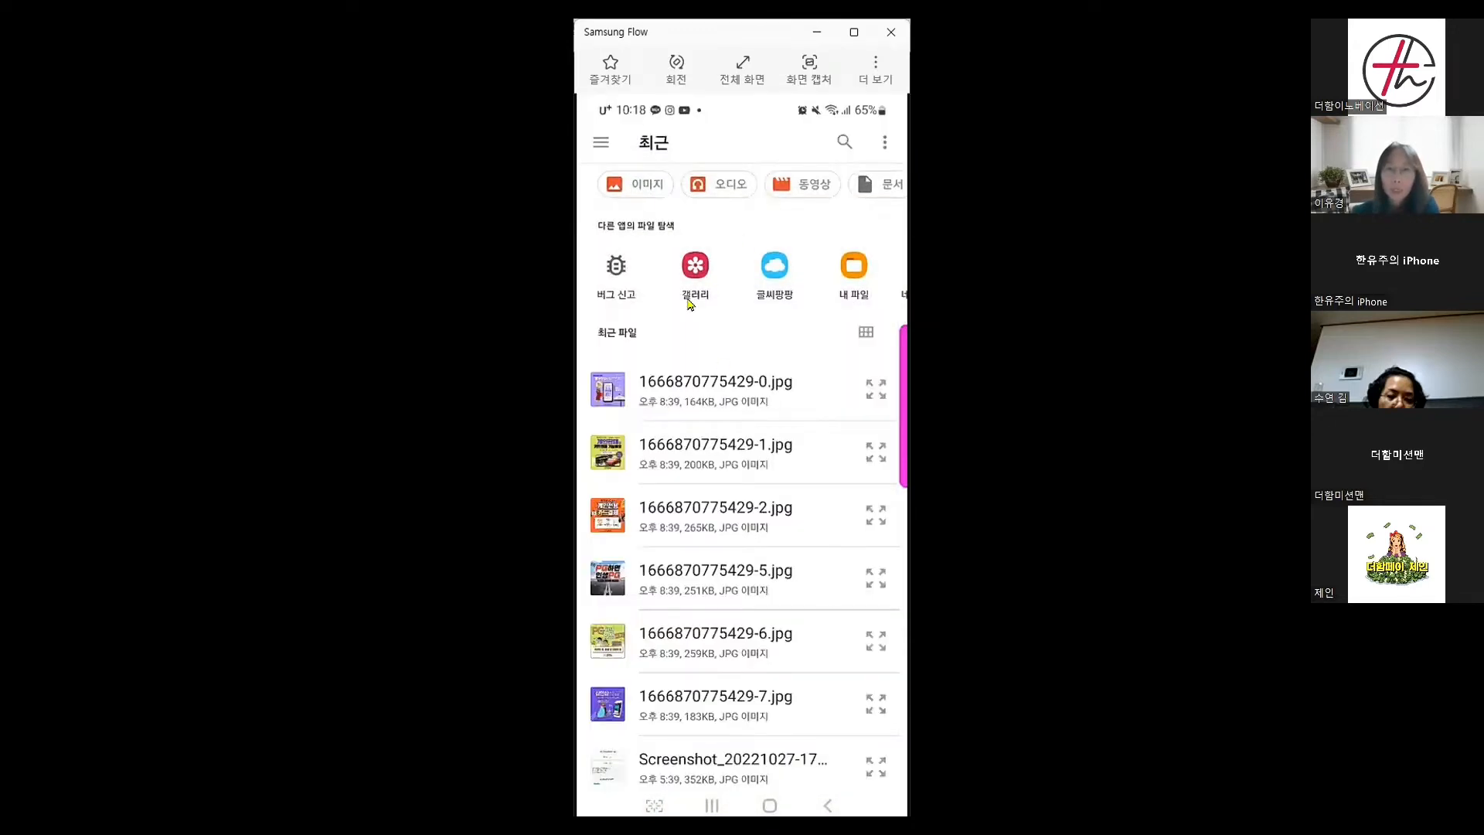
pyautogui.click(693, 267)
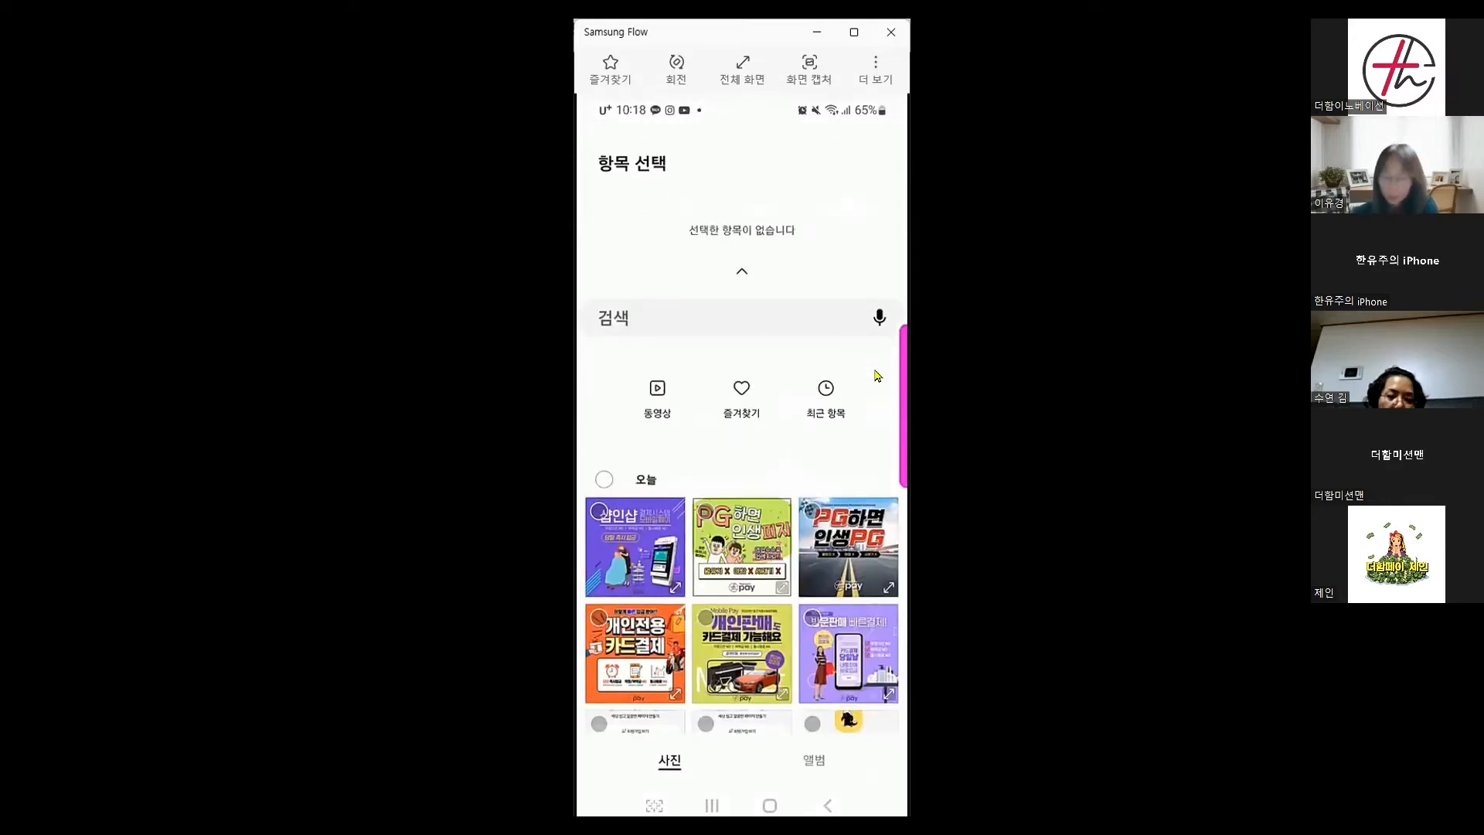
pyautogui.scroll(-3, 877, 376)
pyautogui.scroll(-3, 876, 376)
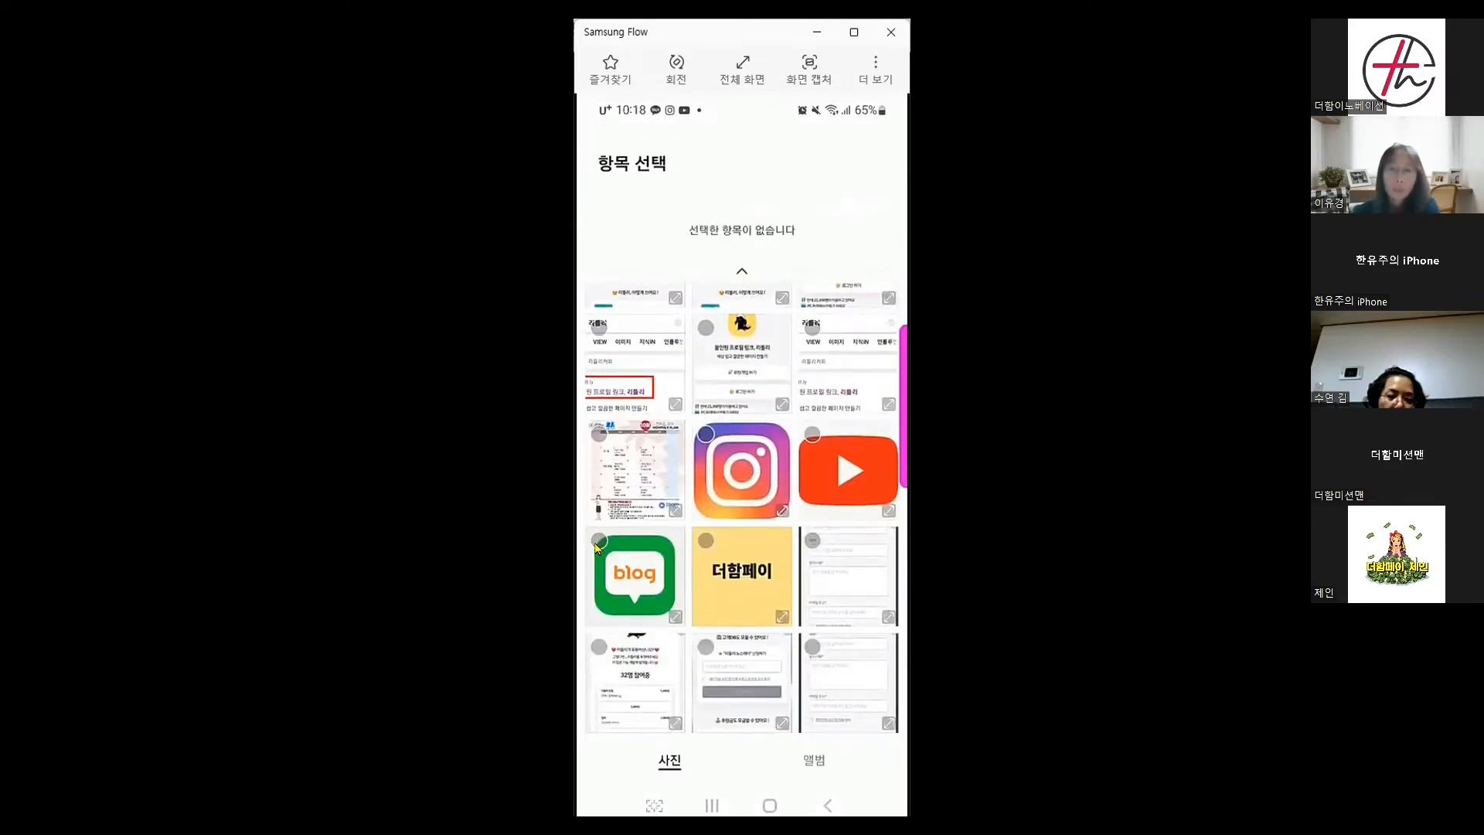
pyautogui.click(597, 543)
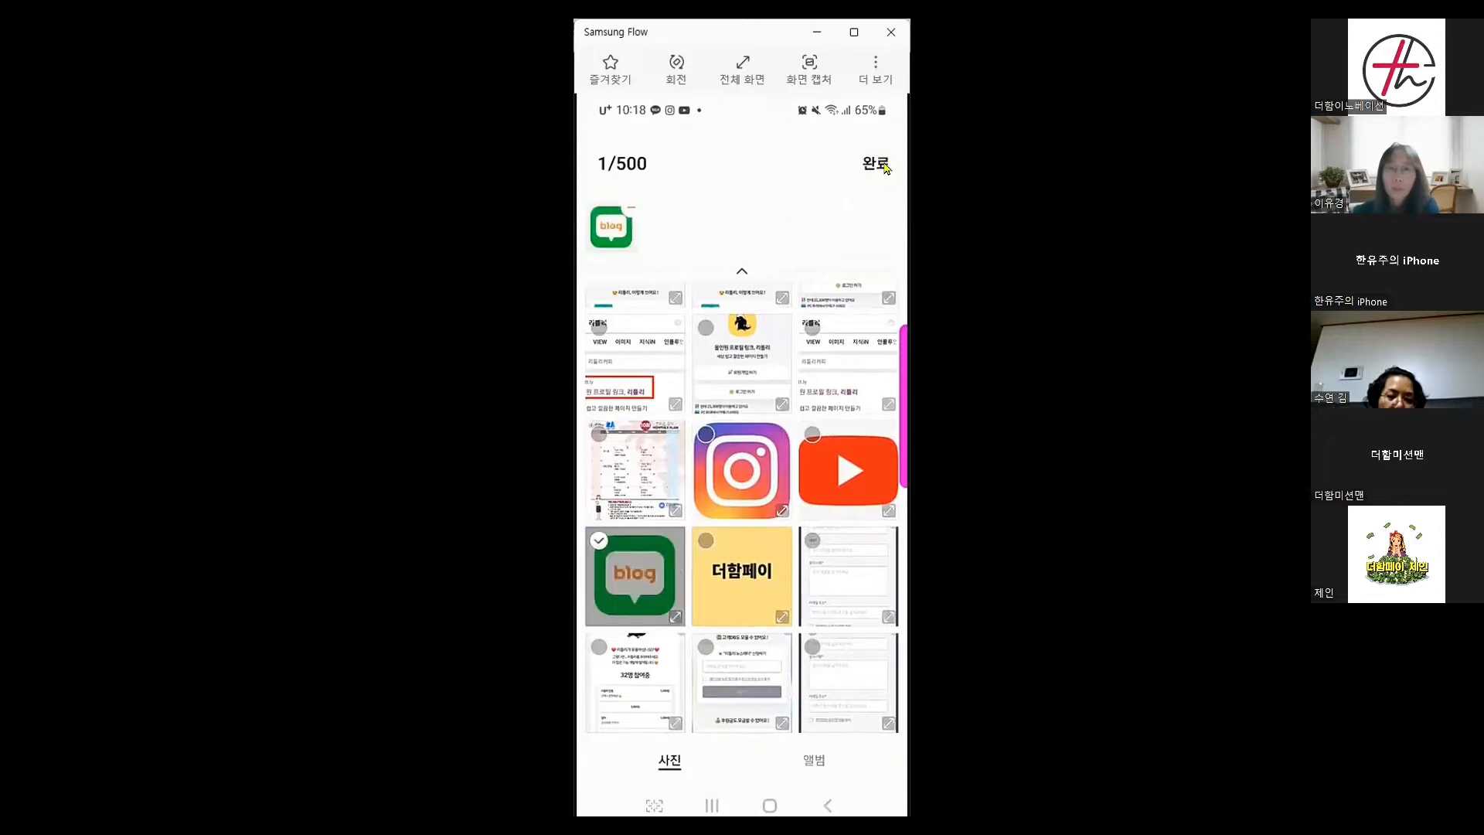
pyautogui.click(876, 164)
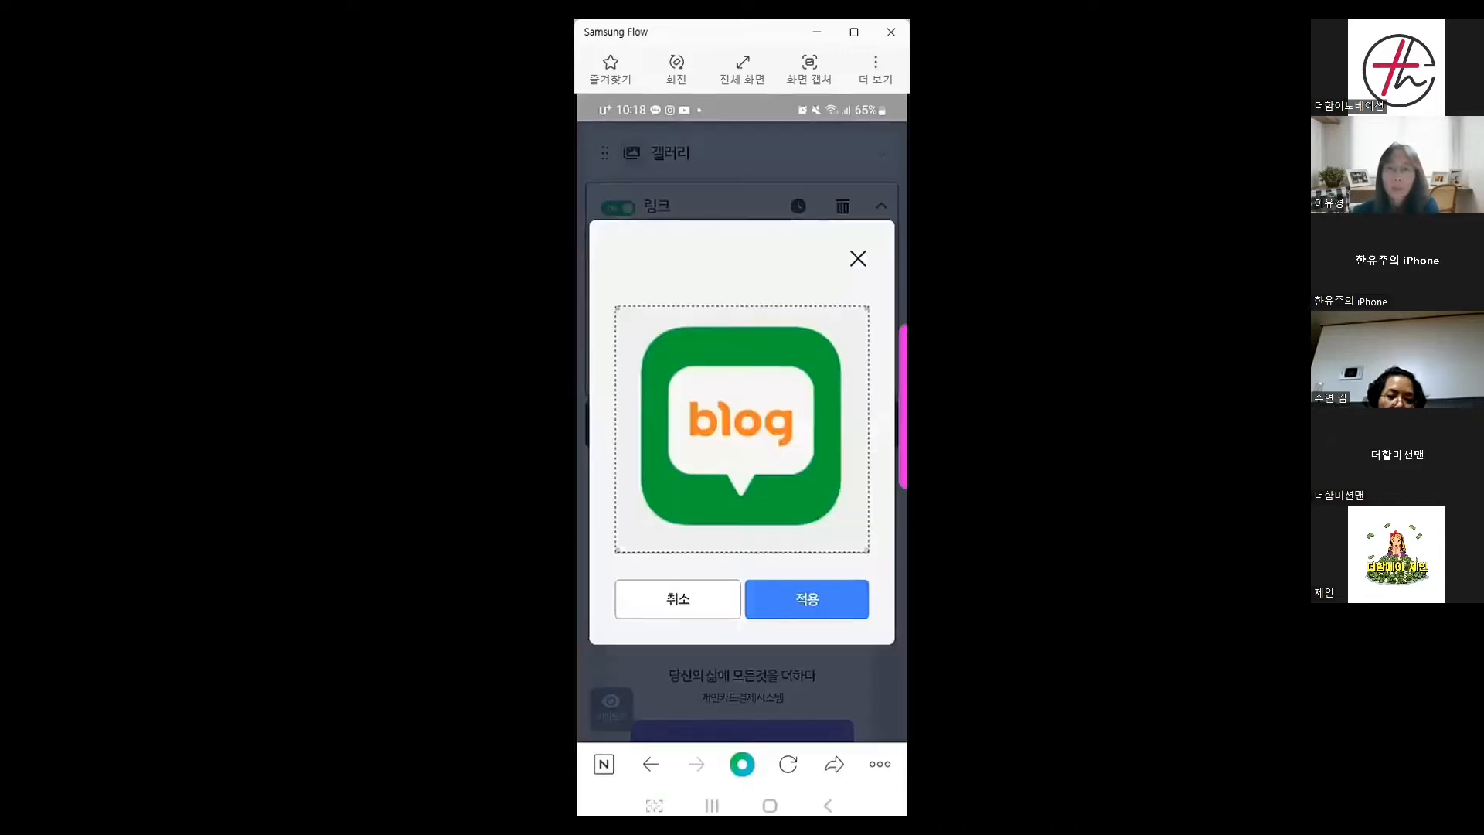
pyautogui.click(799, 603)
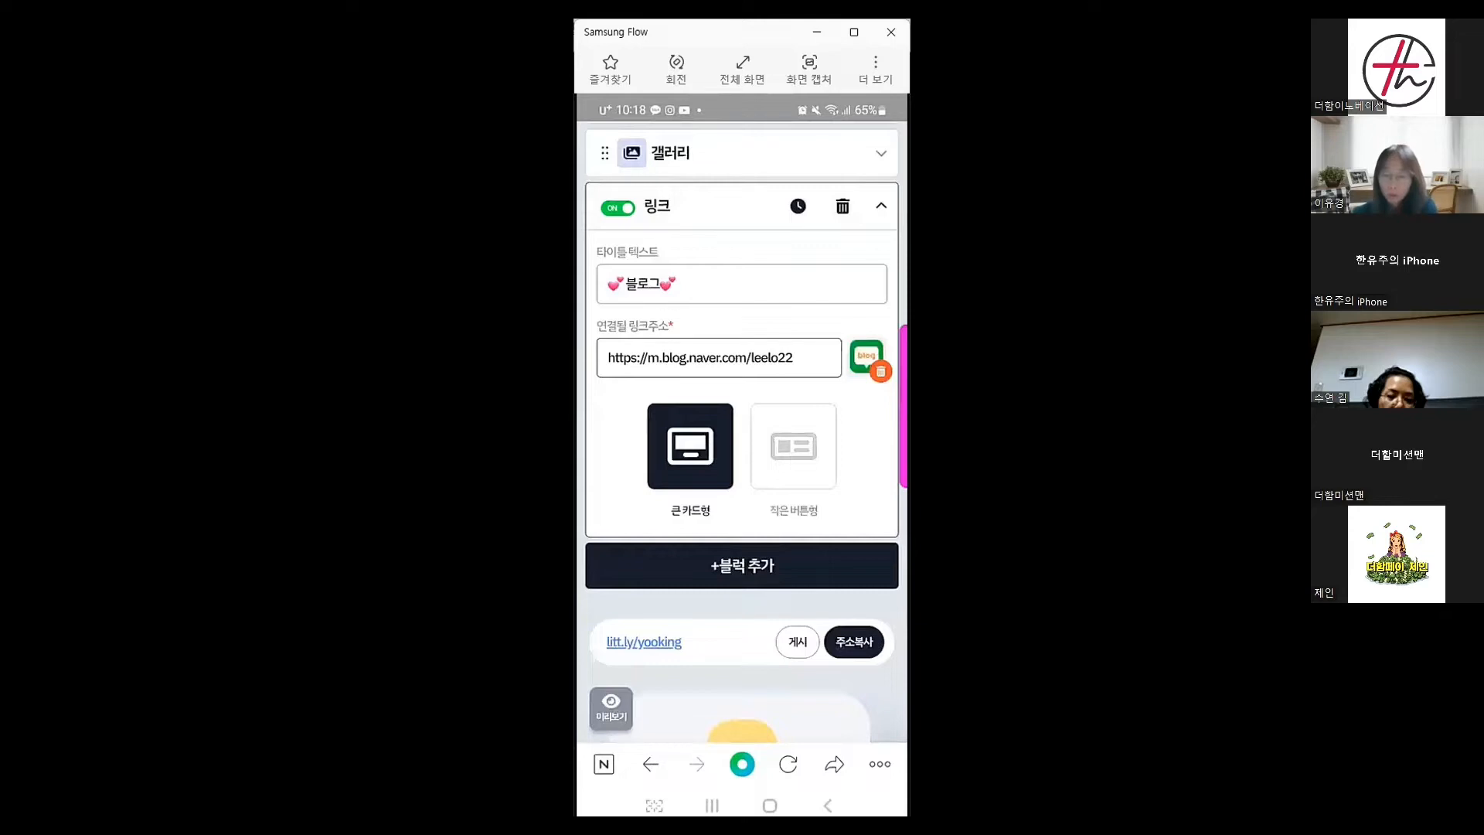
pyautogui.scroll(-2, 741, 433)
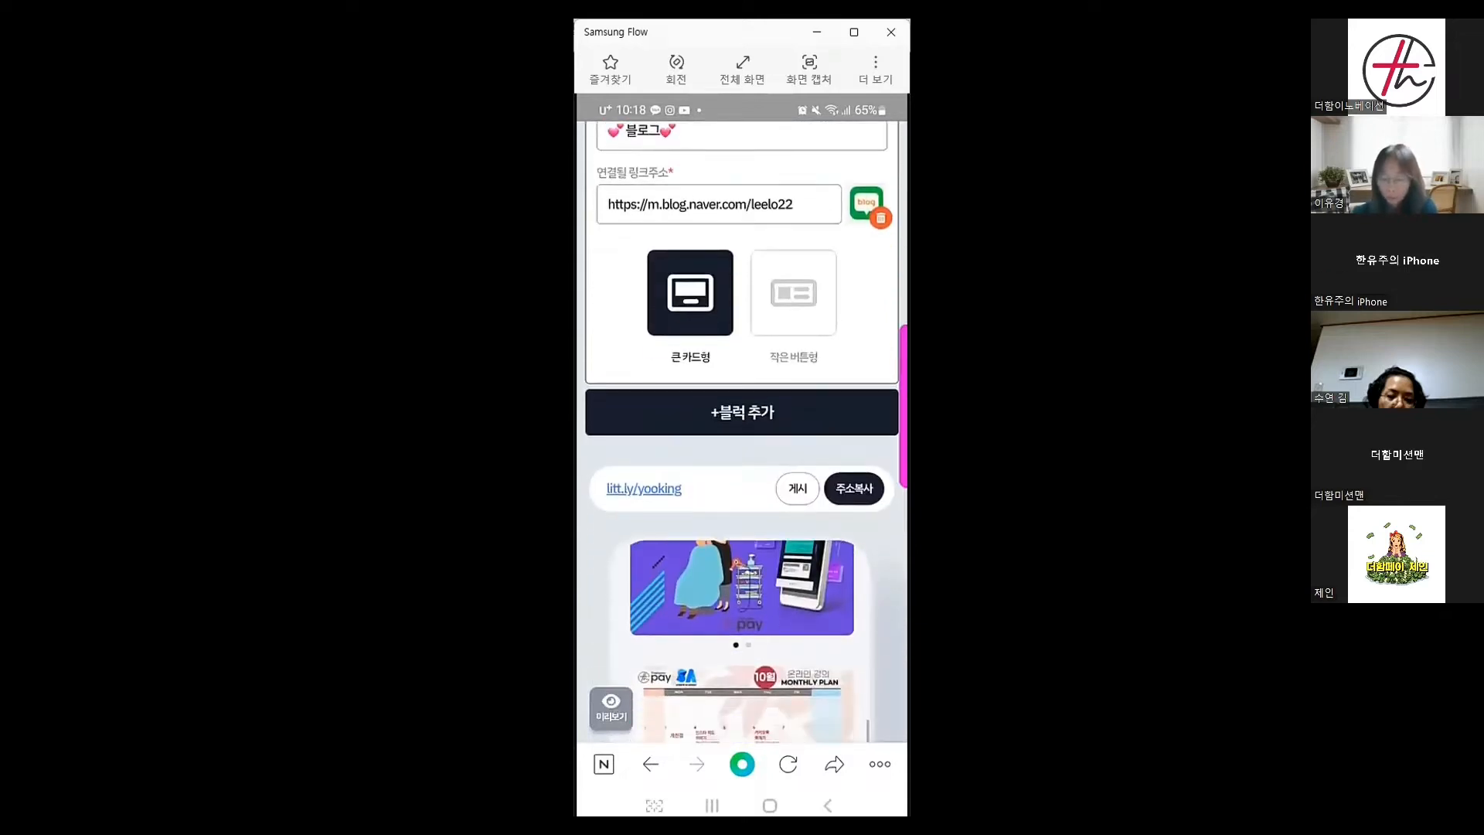
pyautogui.scroll(-5, 742, 432)
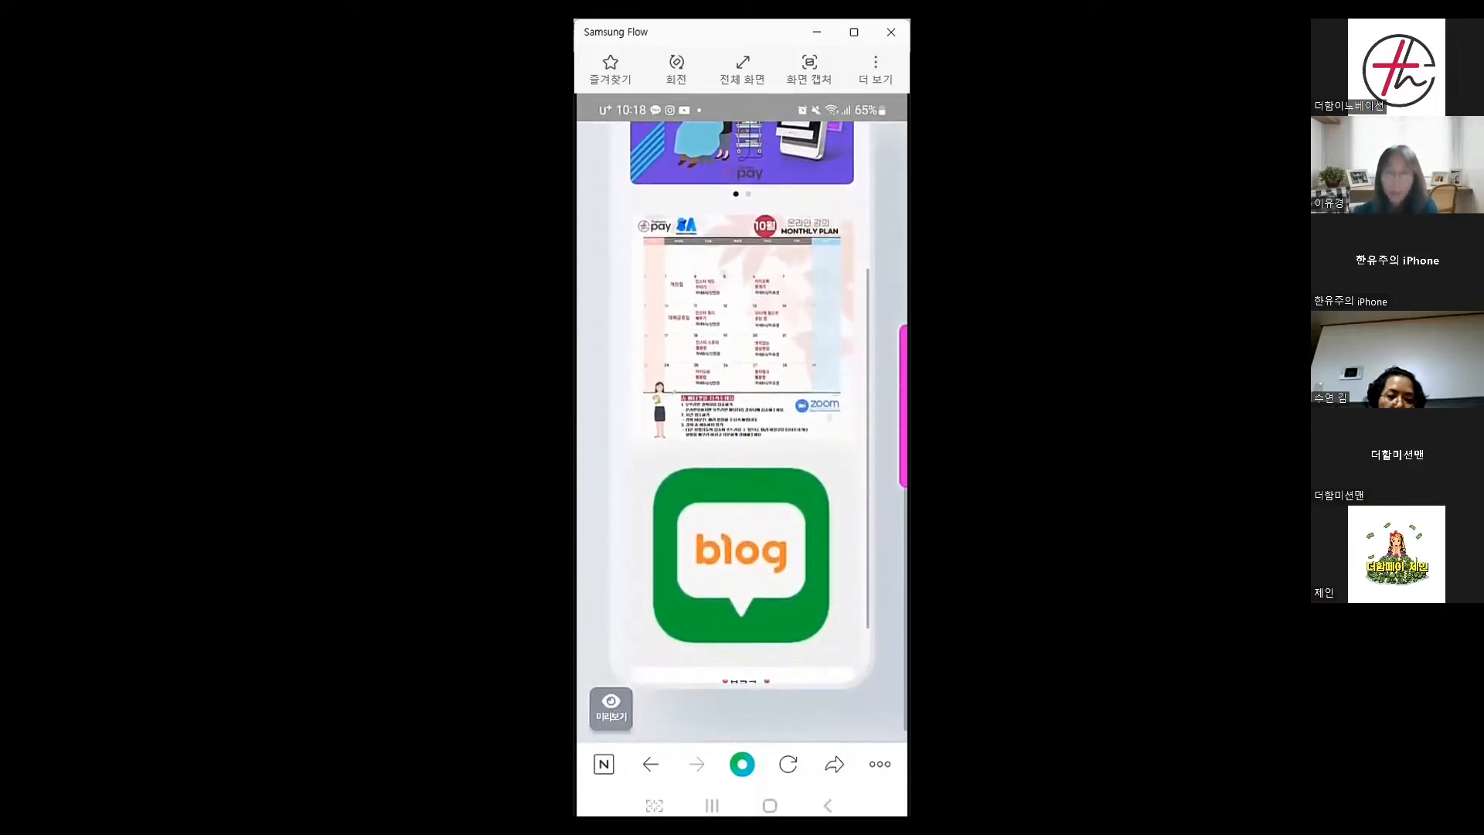
pyautogui.scroll(-1, 742, 401)
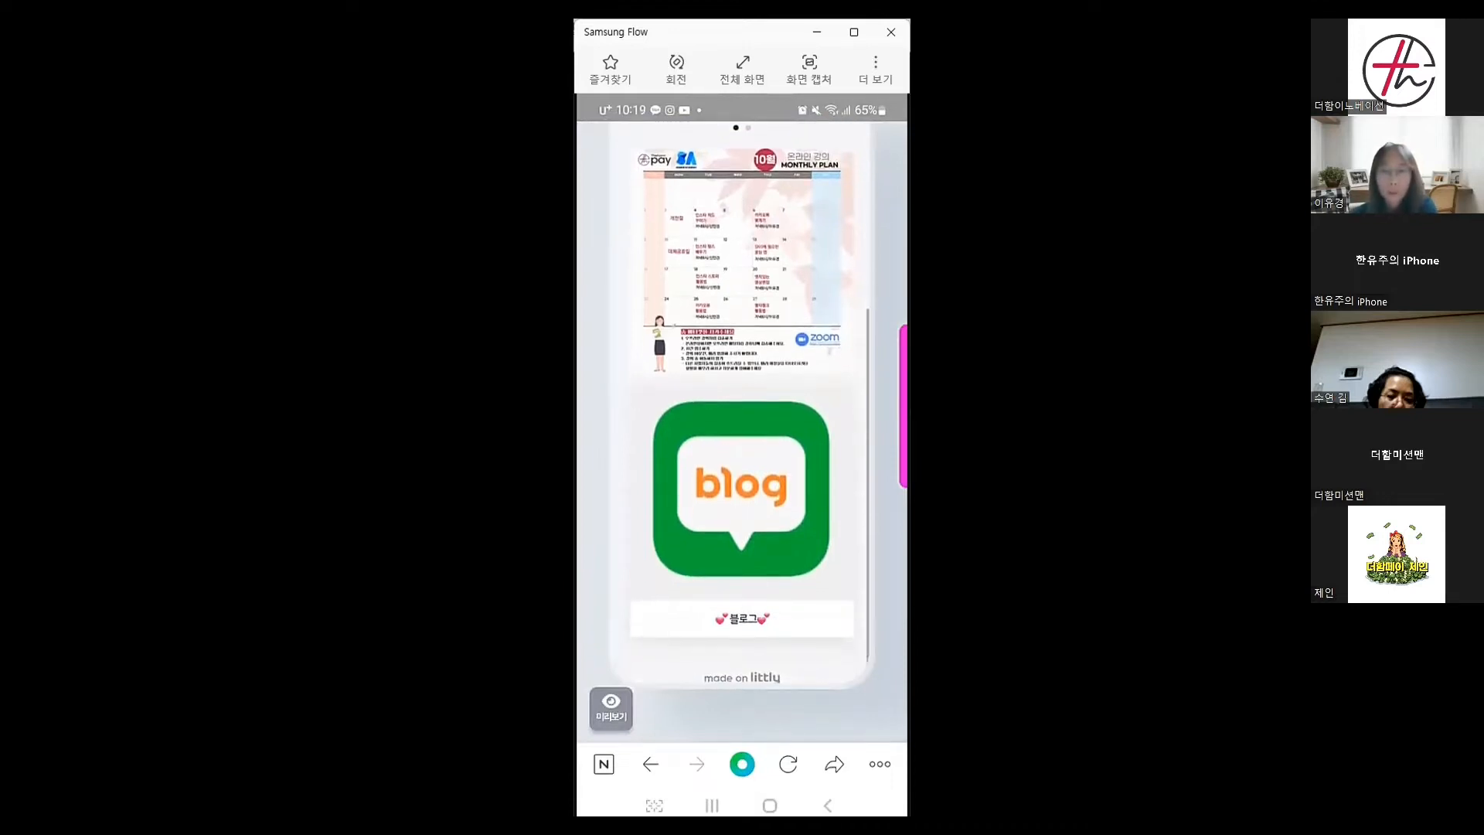
pyautogui.scroll(6, 742, 432)
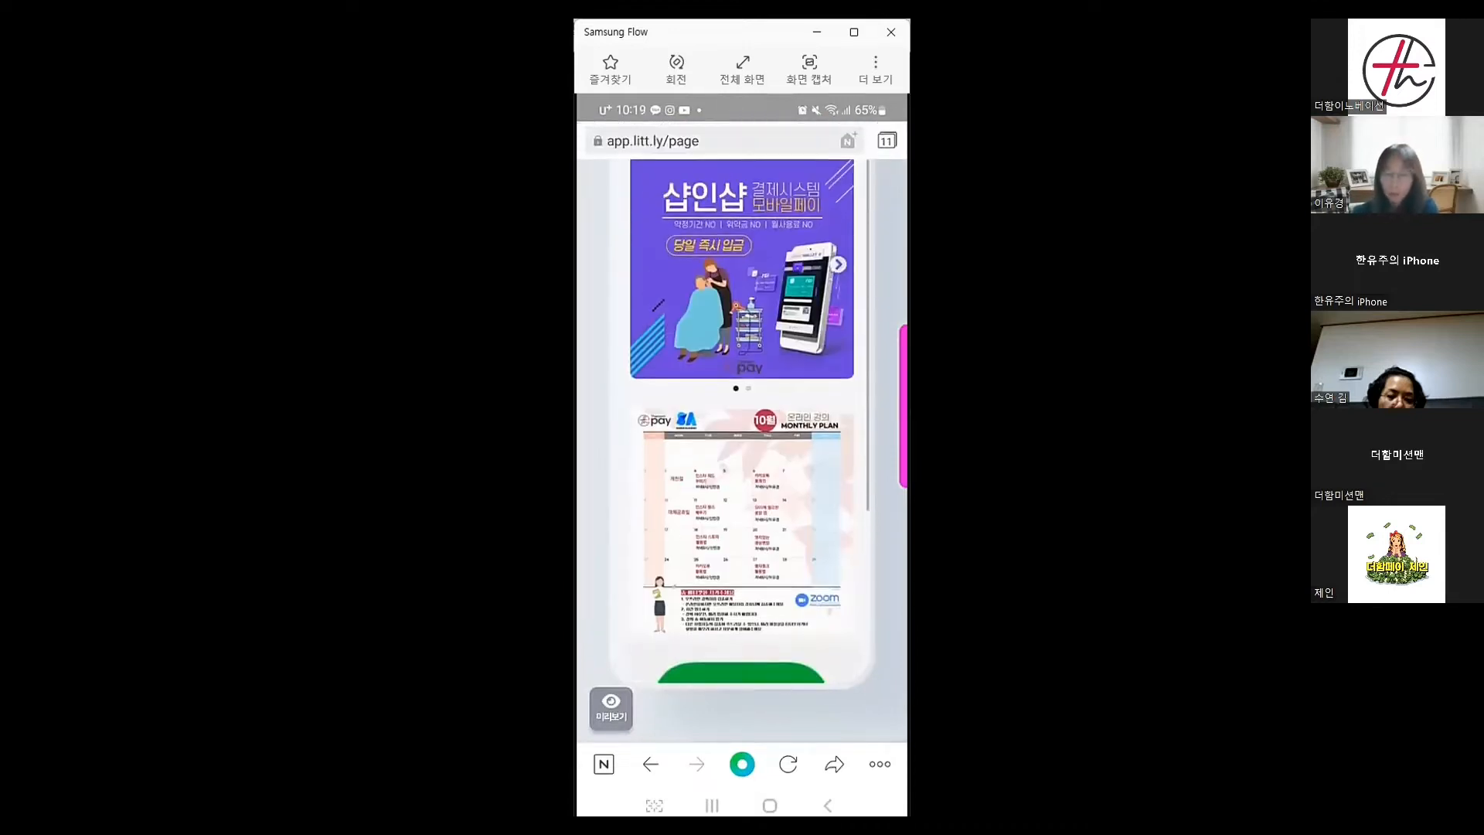
pyautogui.scroll(5, 741, 449)
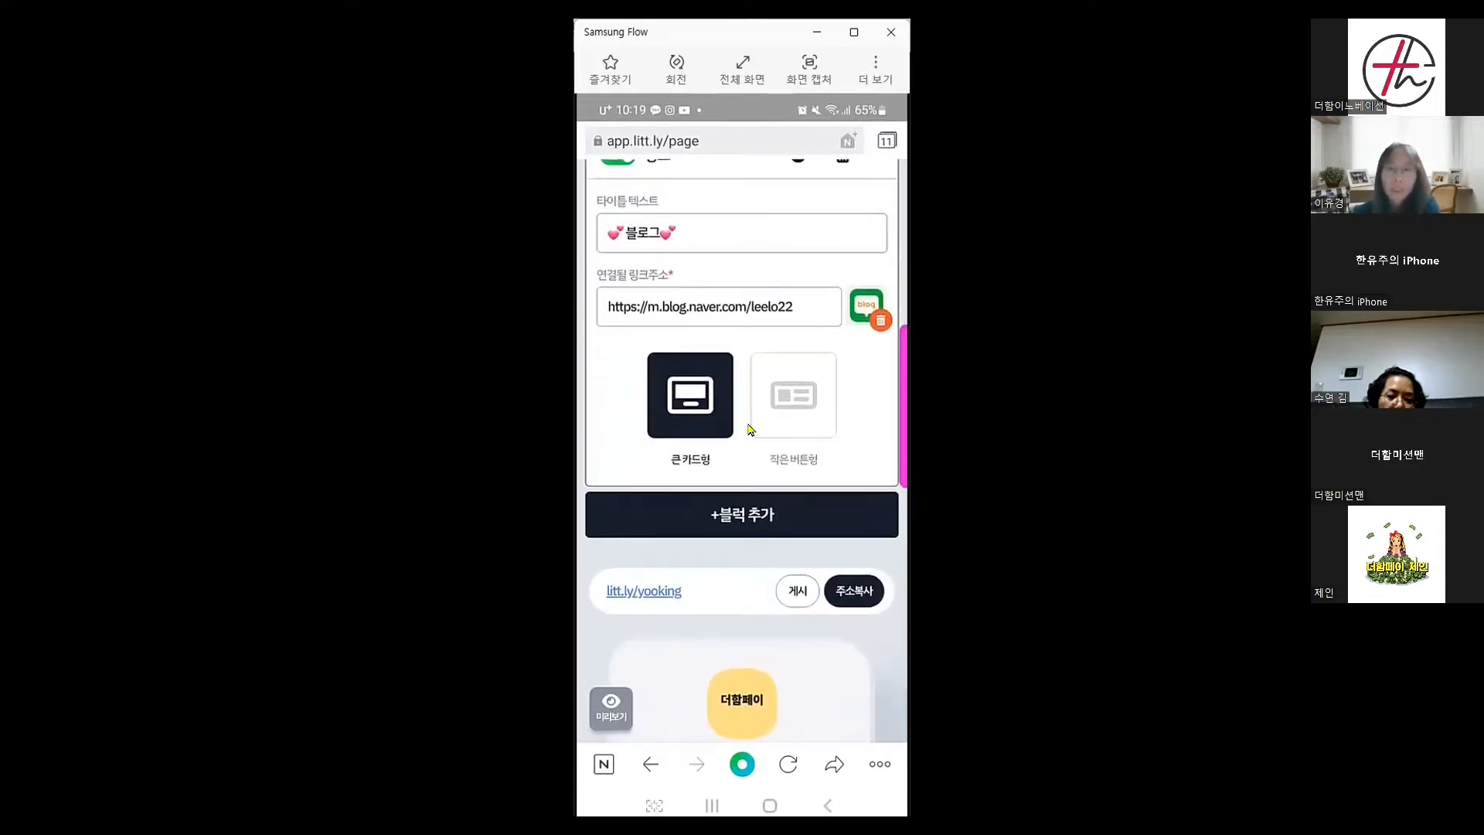
pyautogui.click(798, 398)
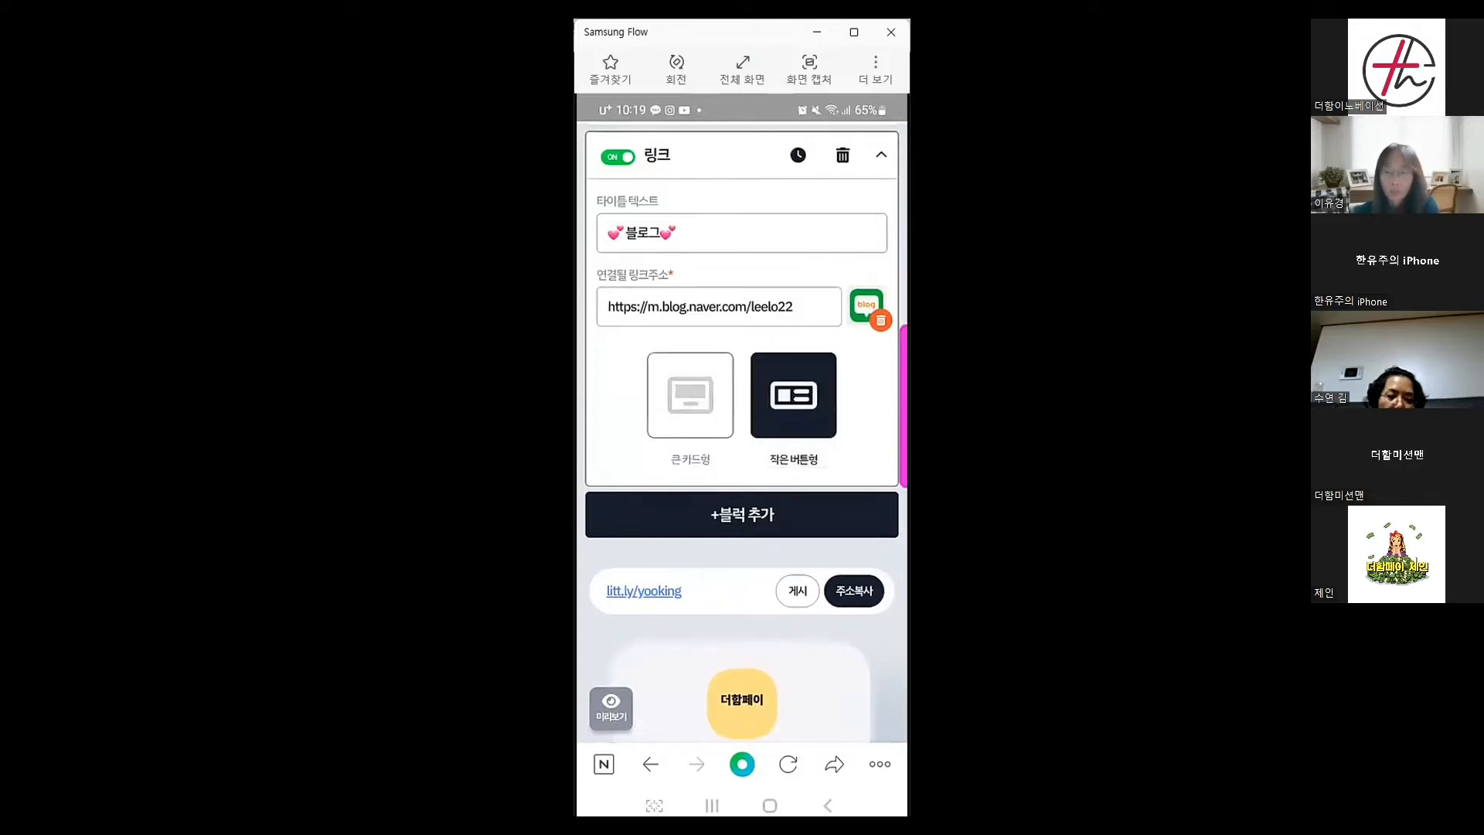
pyautogui.scroll(-4, 742, 433)
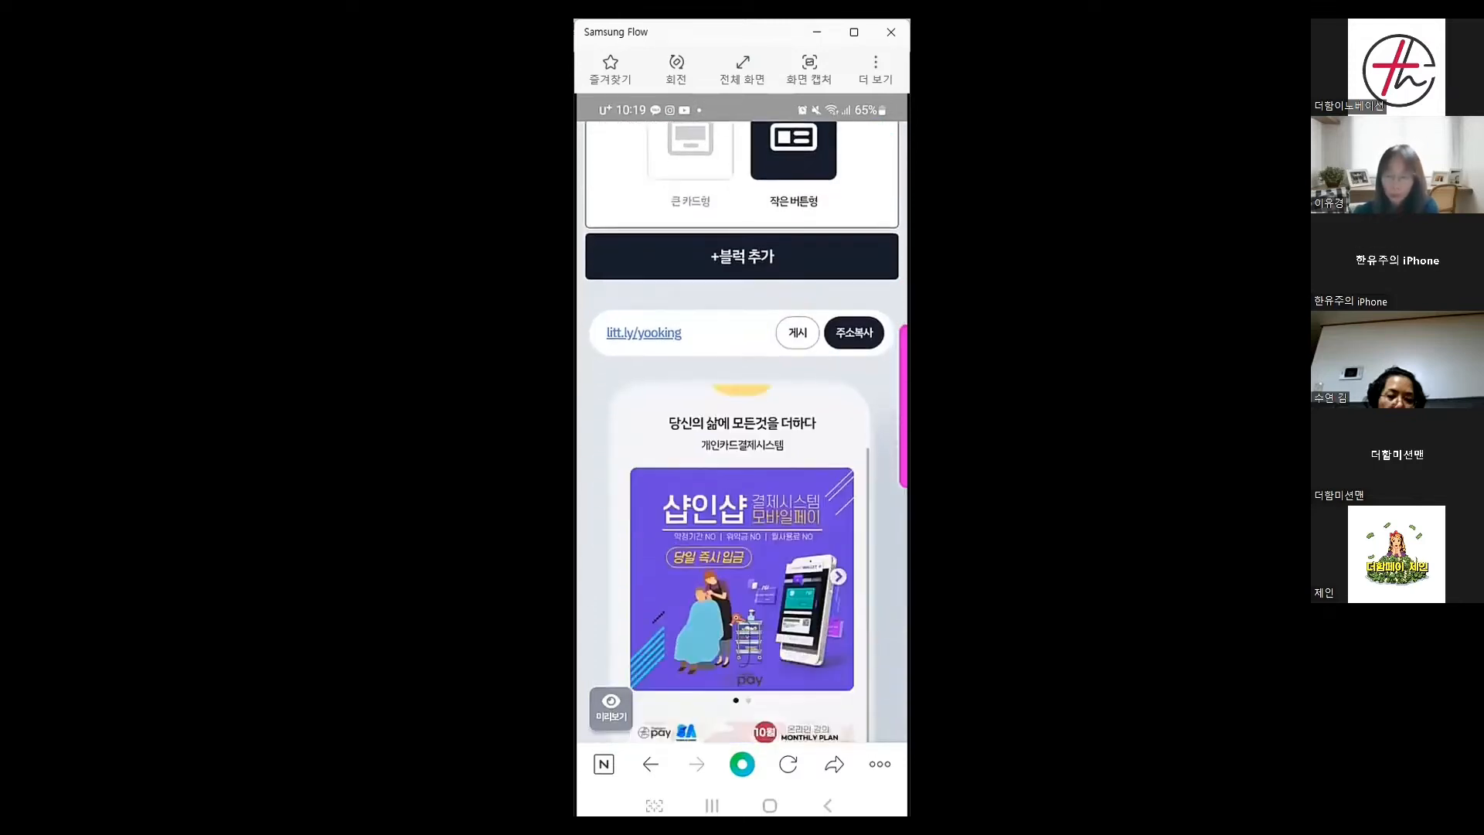
pyautogui.scroll(-3, 742, 433)
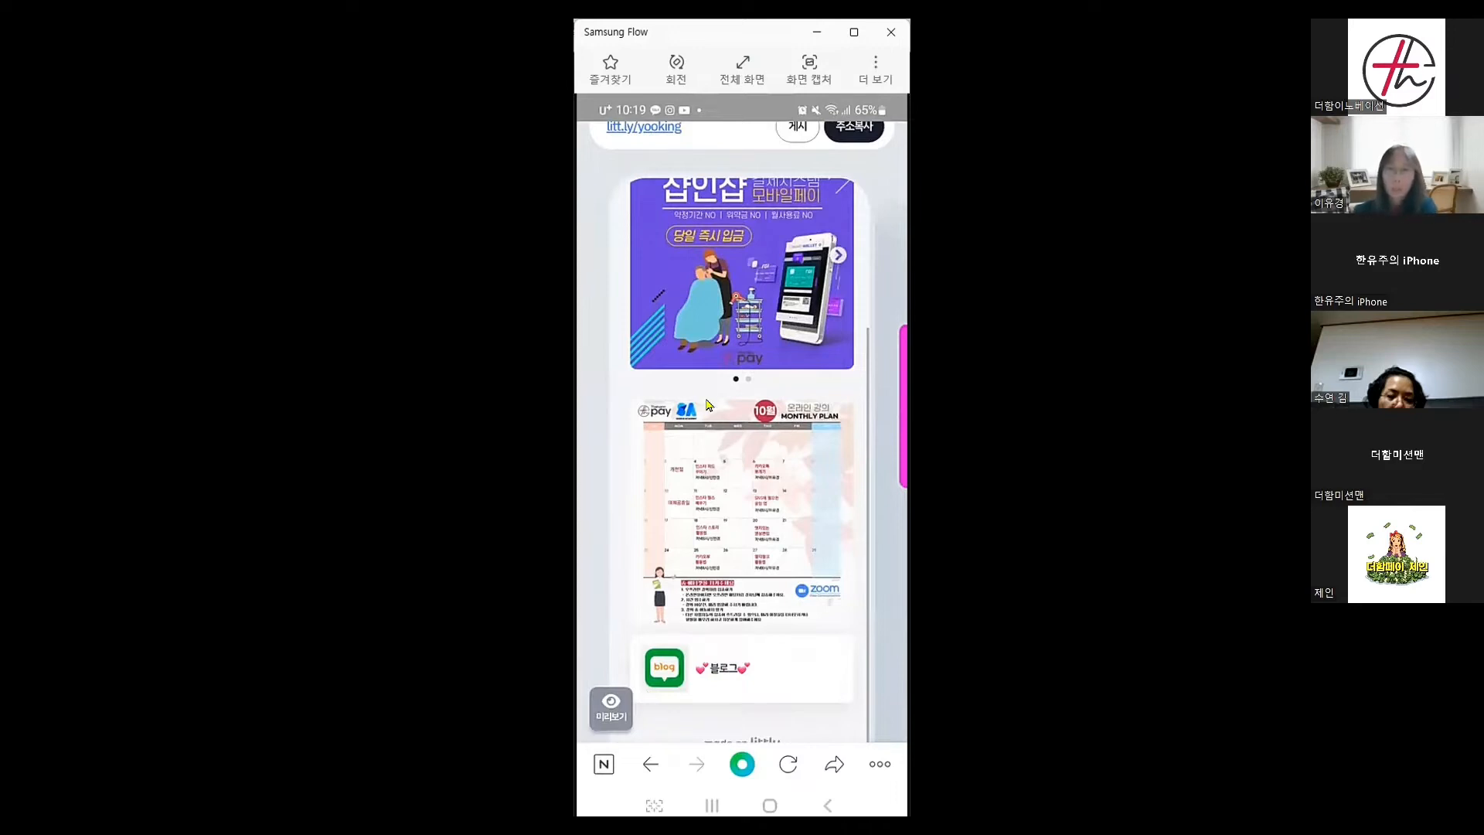
pyautogui.scroll(5, 706, 404)
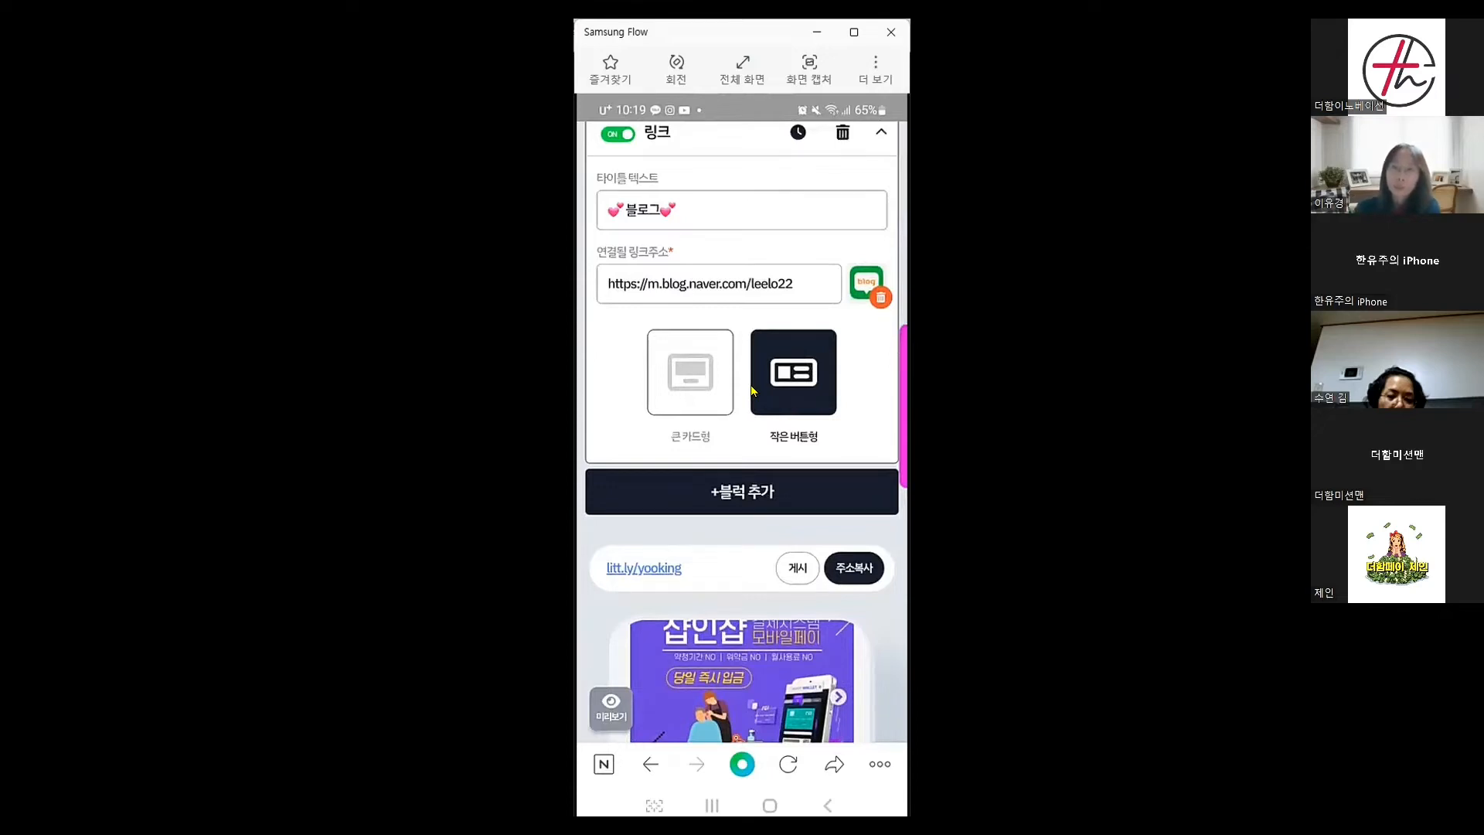
pyautogui.scroll(-6, 751, 391)
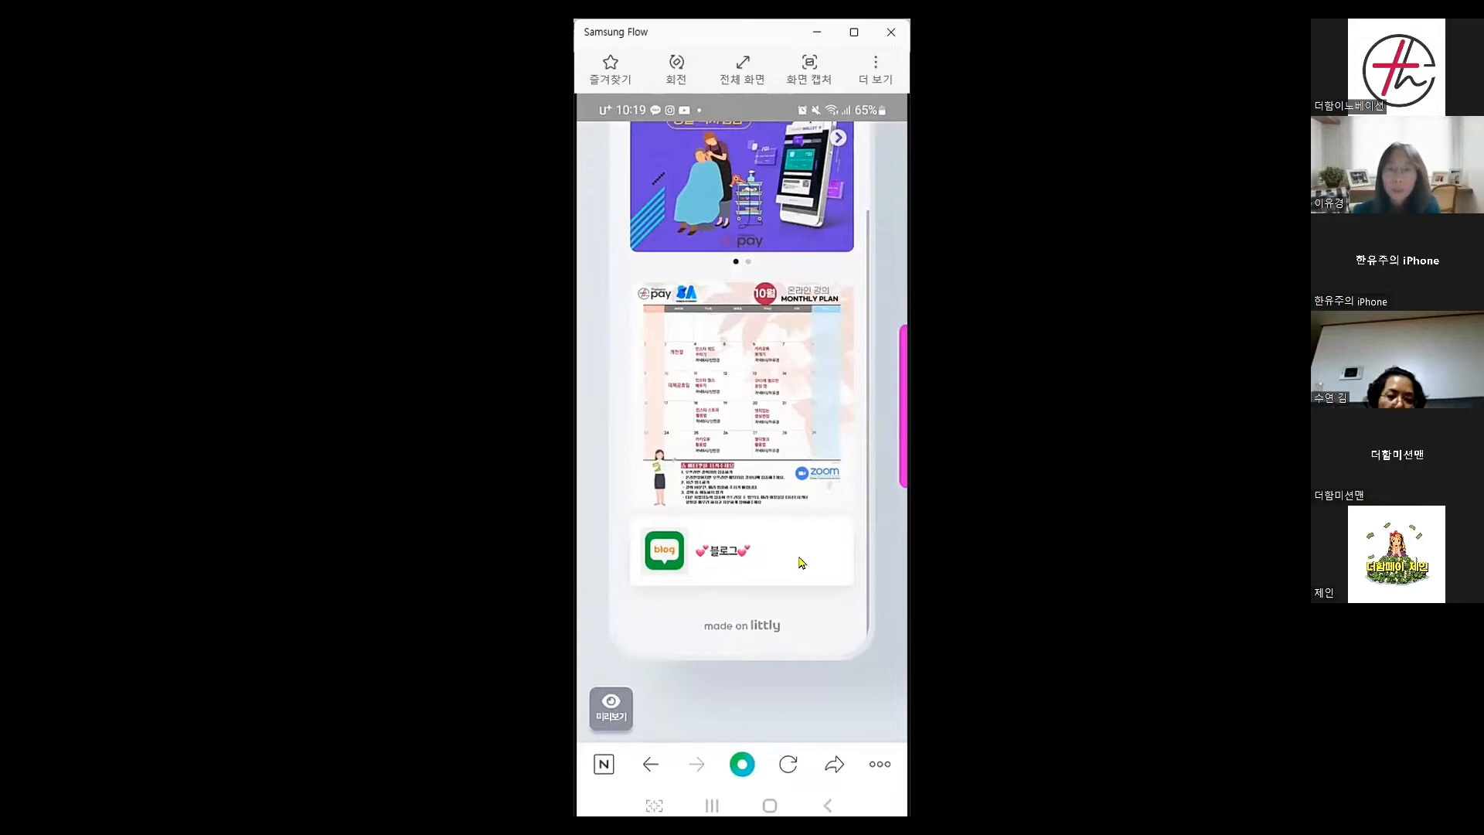
pyautogui.scroll(10, 799, 562)
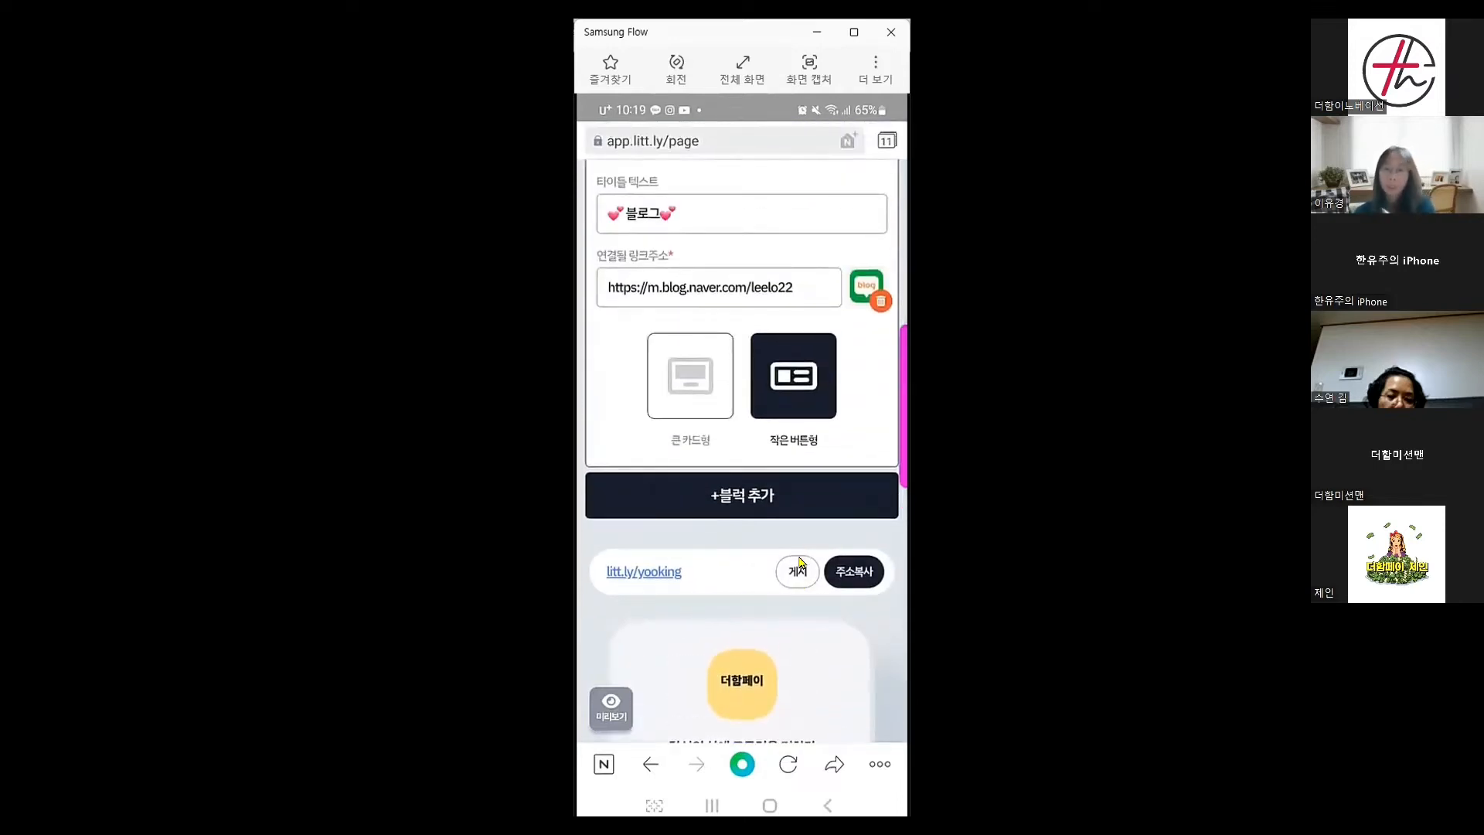
# Add a new link block titled 💕블로그💕 with heart emojis
pyautogui.click(754, 499)
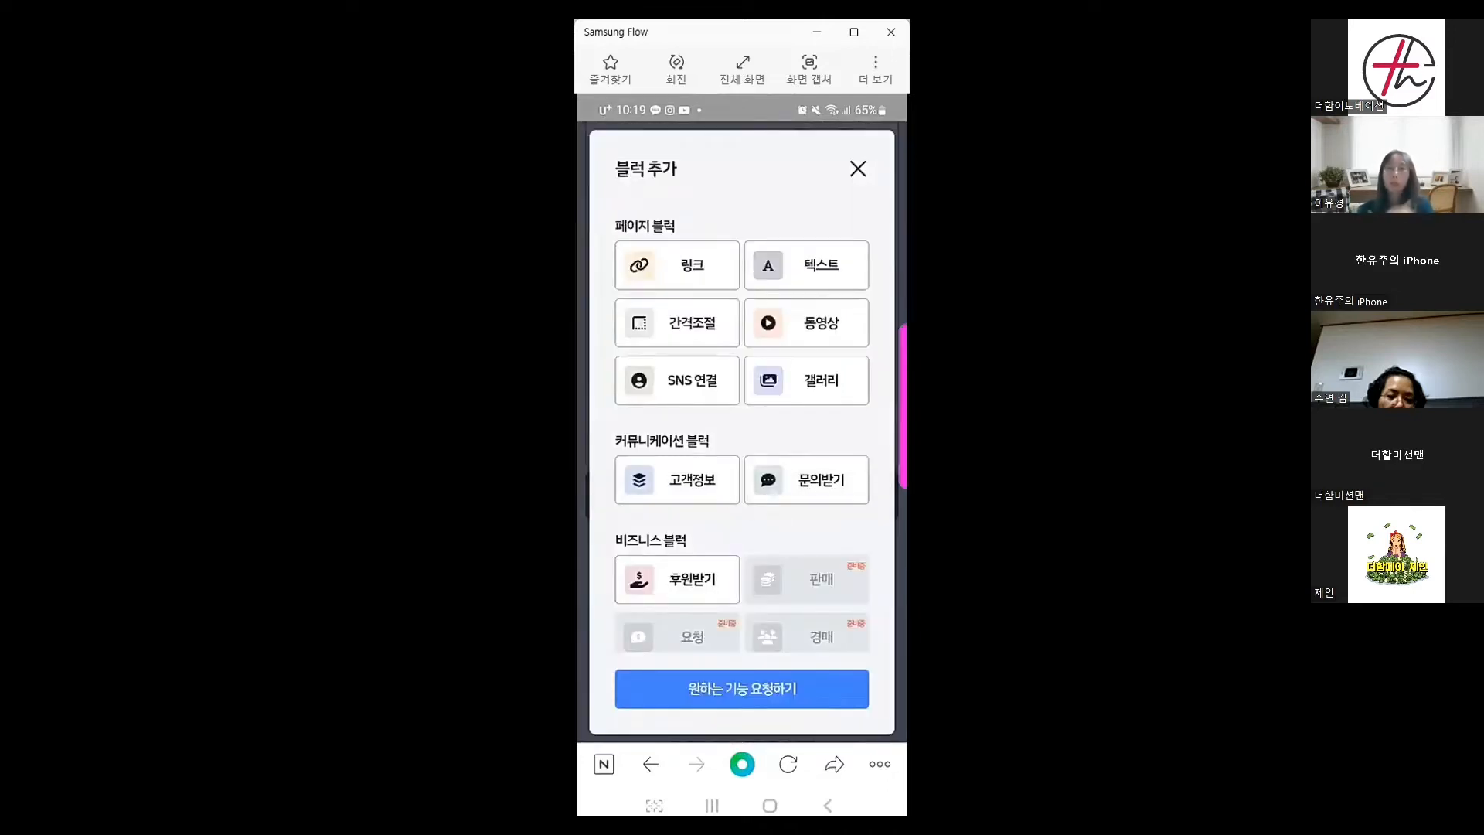
pyautogui.click(693, 273)
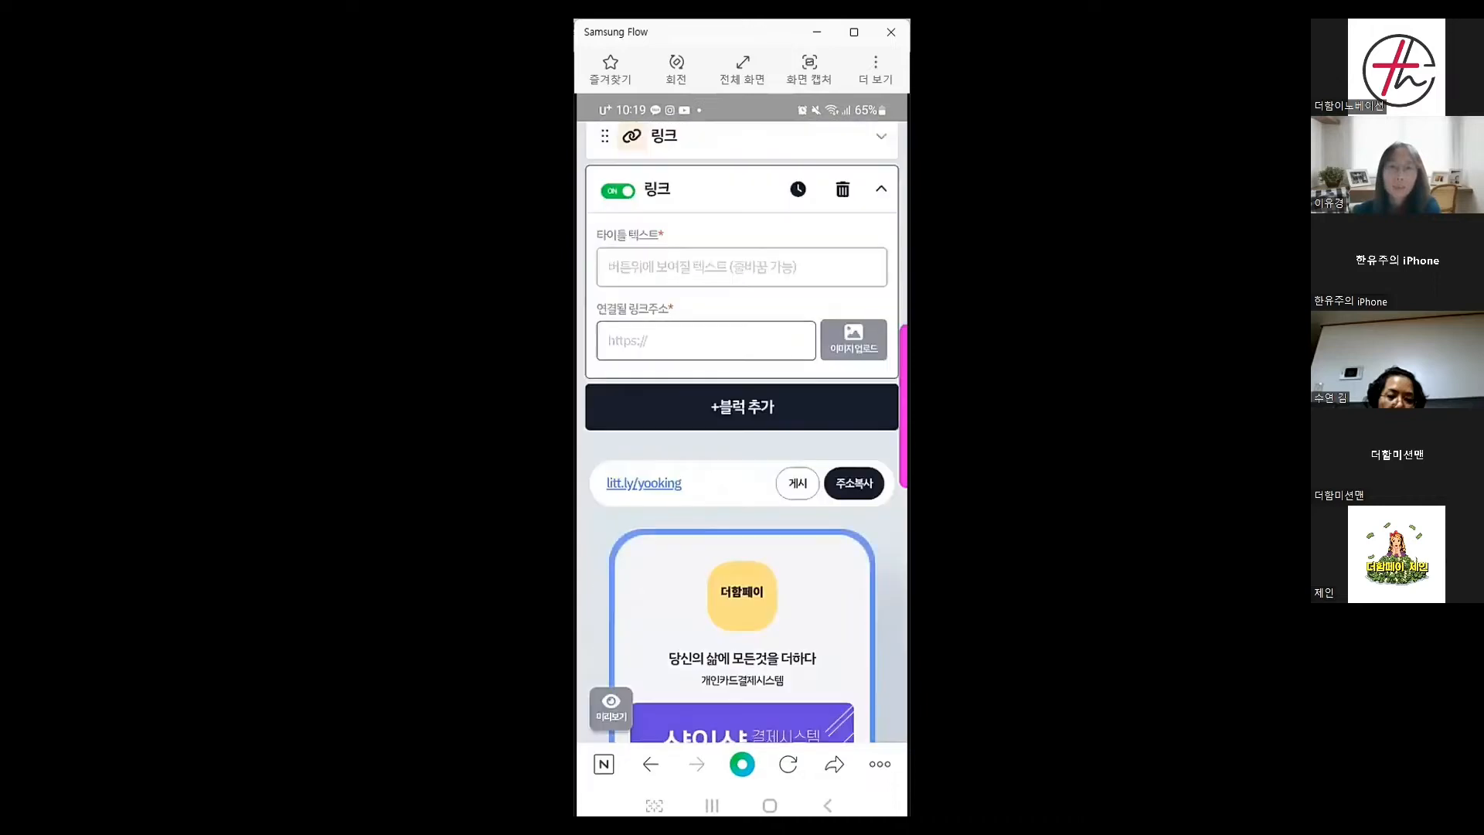
pyautogui.click(694, 273)
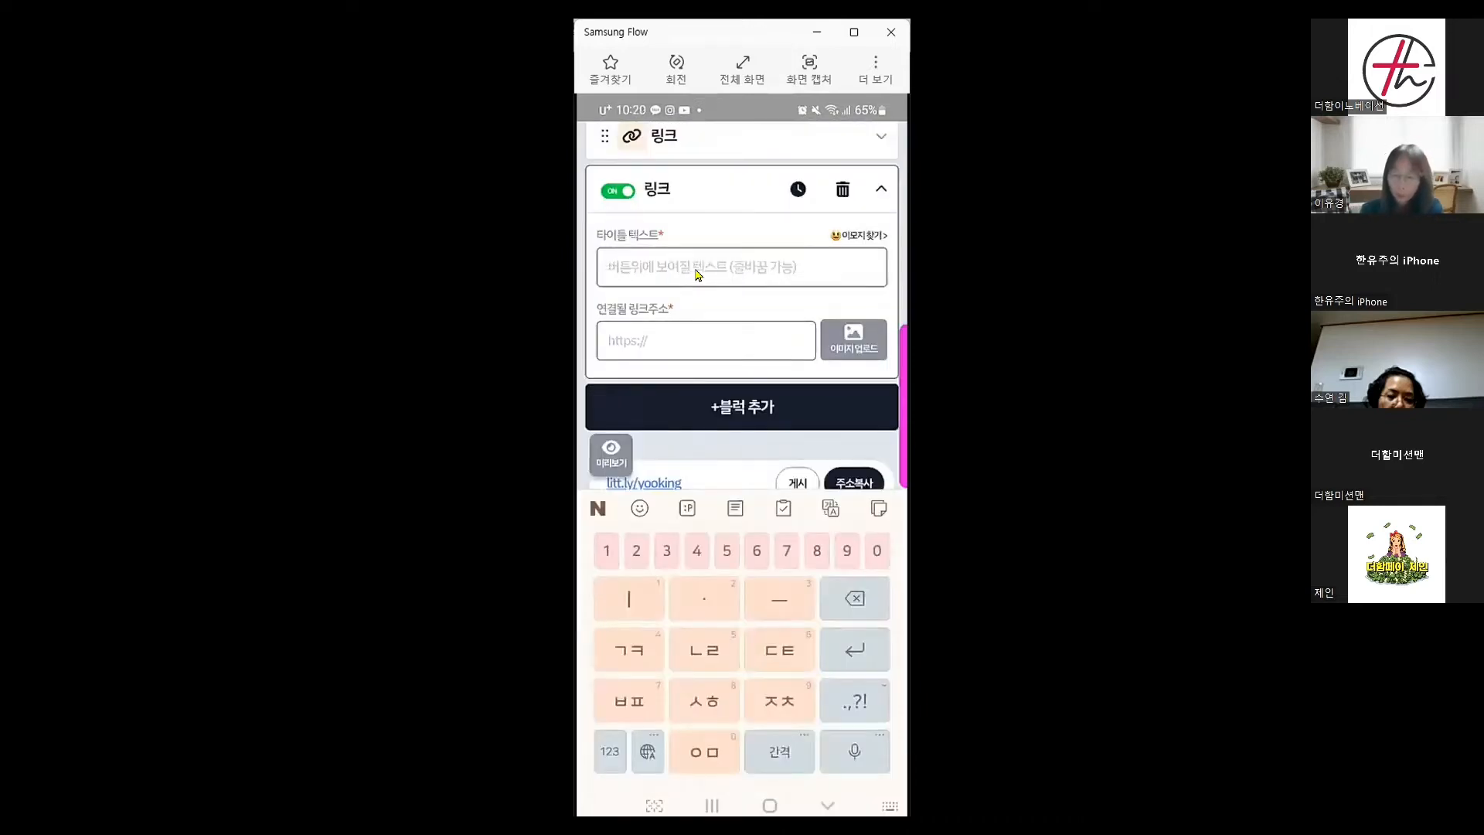
pyautogui.click(639, 510)
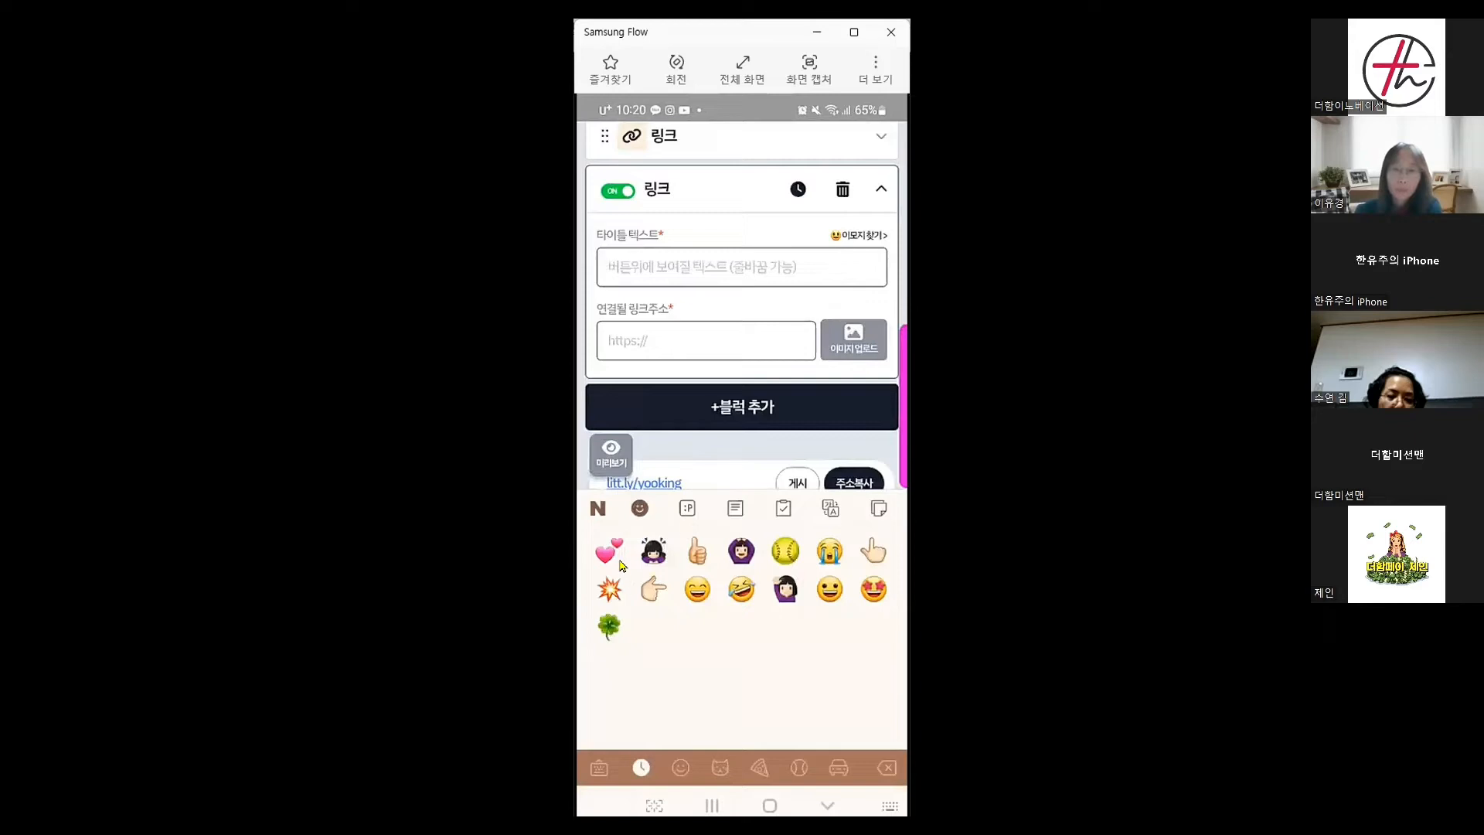
pyautogui.click(617, 561)
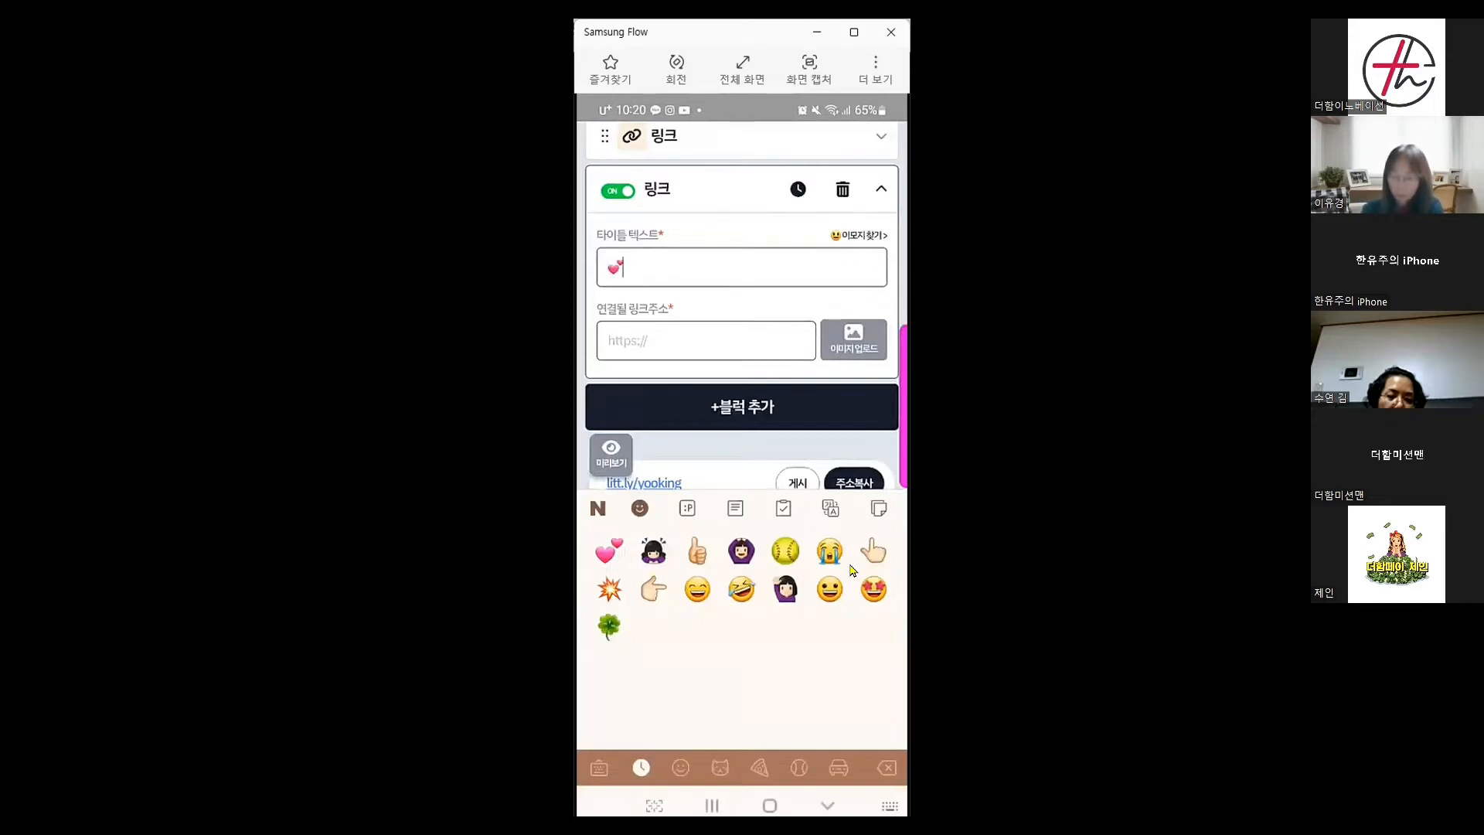
pyautogui.write('블로그')
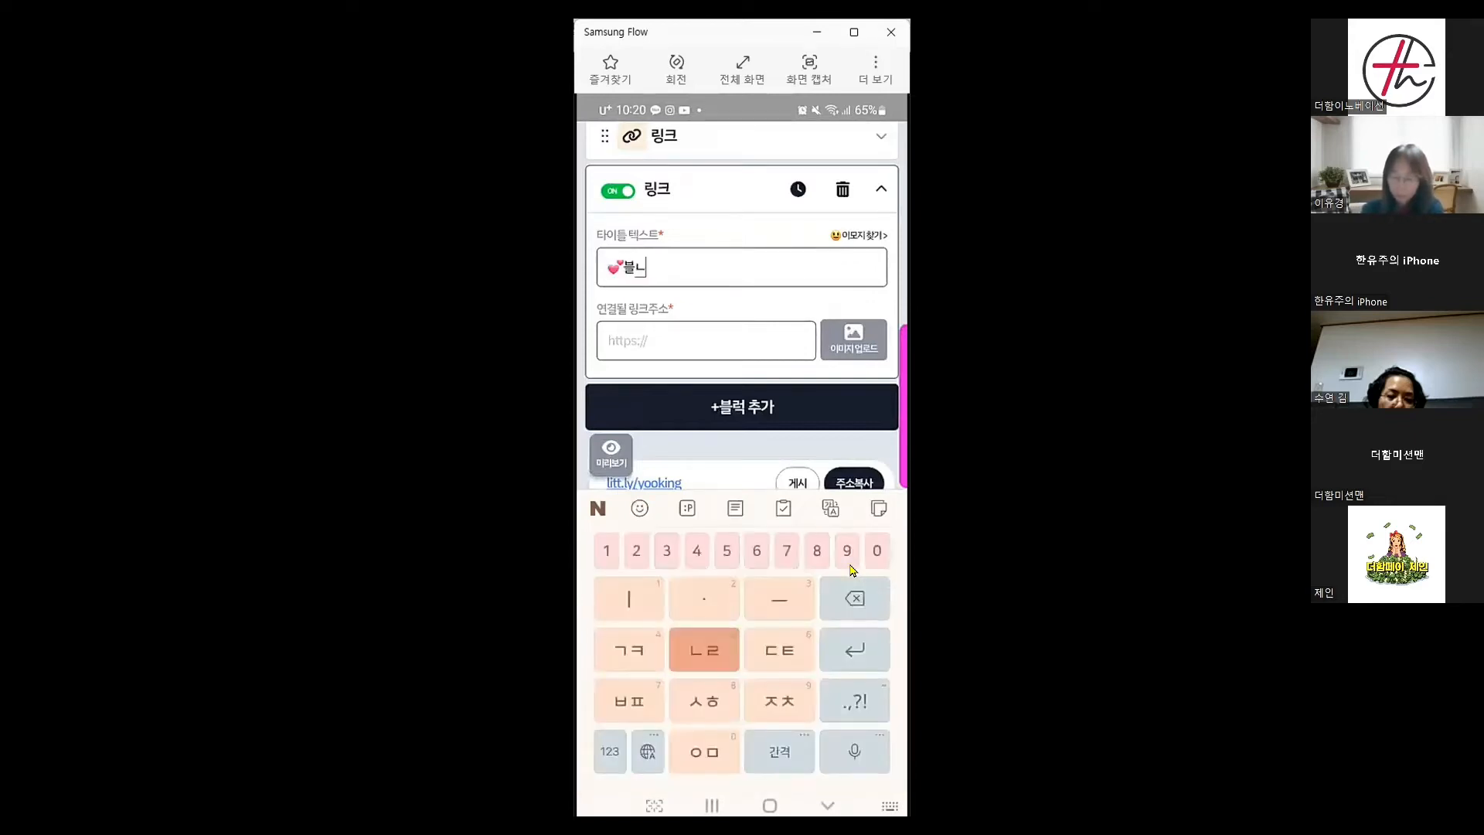
pyautogui.click(639, 508)
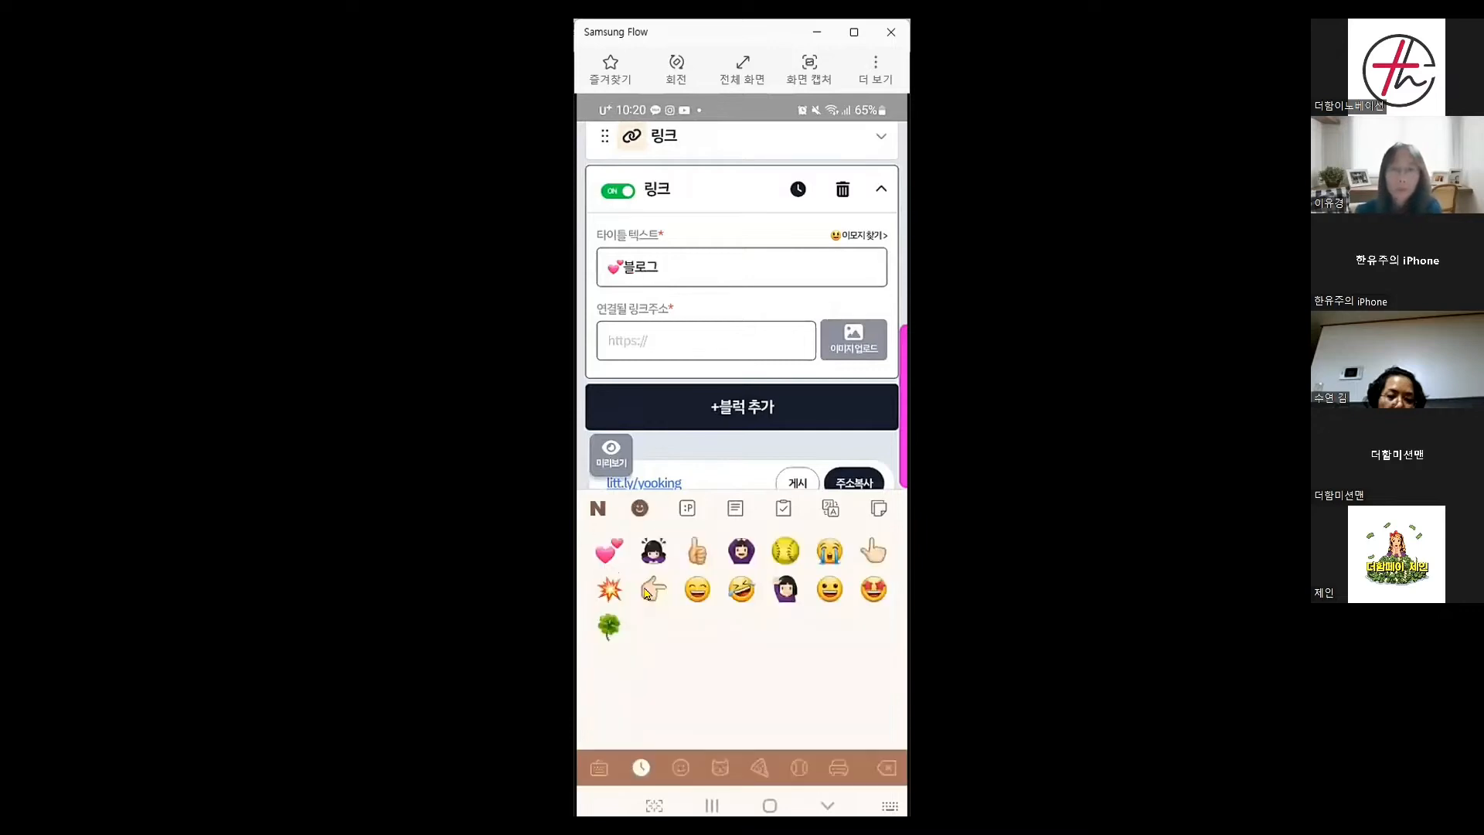
# Paste the Naver blog address into the block's link field
pyautogui.click(661, 346)
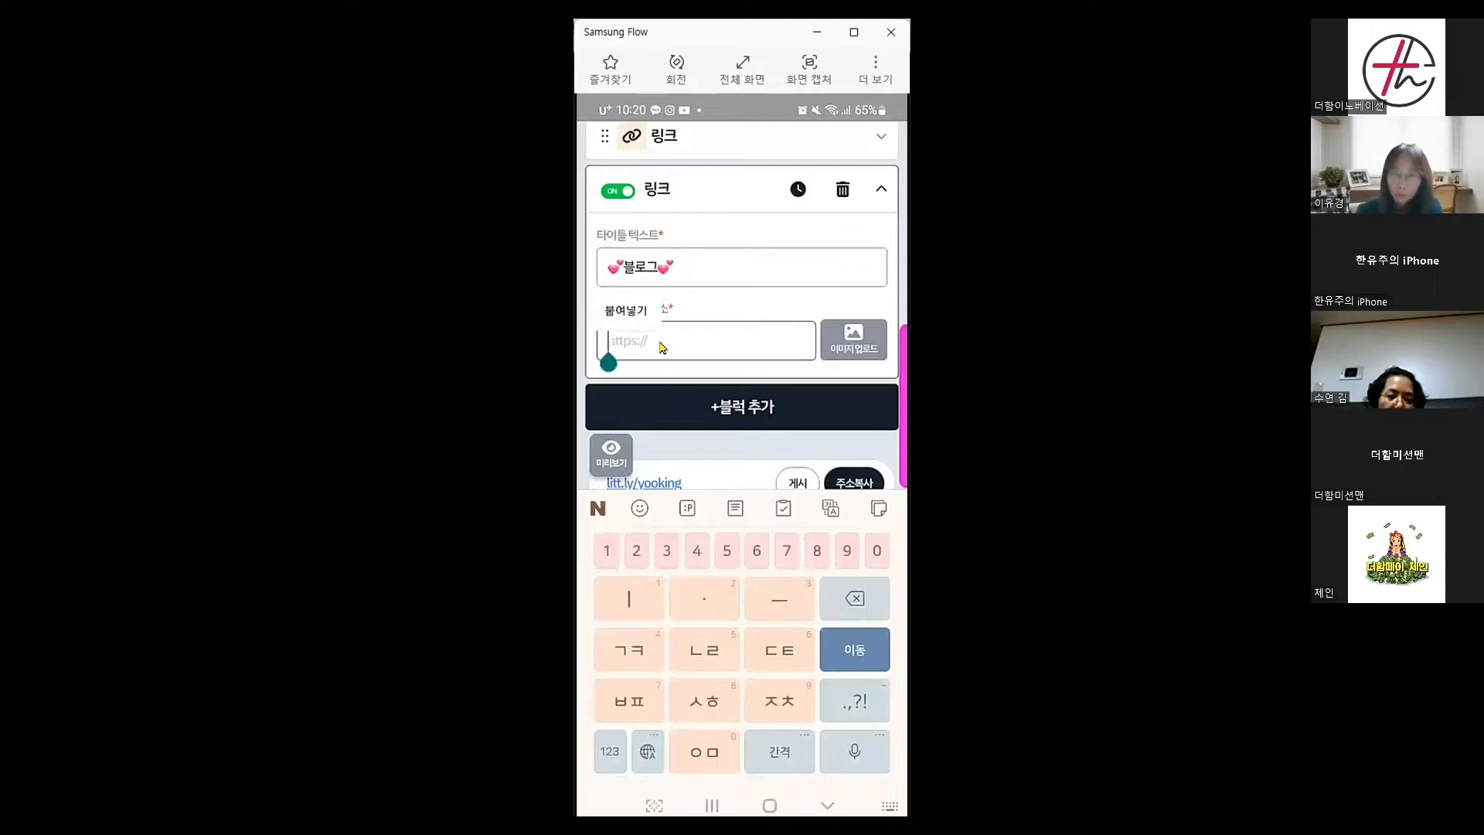
pyautogui.write('https://m.blog.naver.com/leelo22')
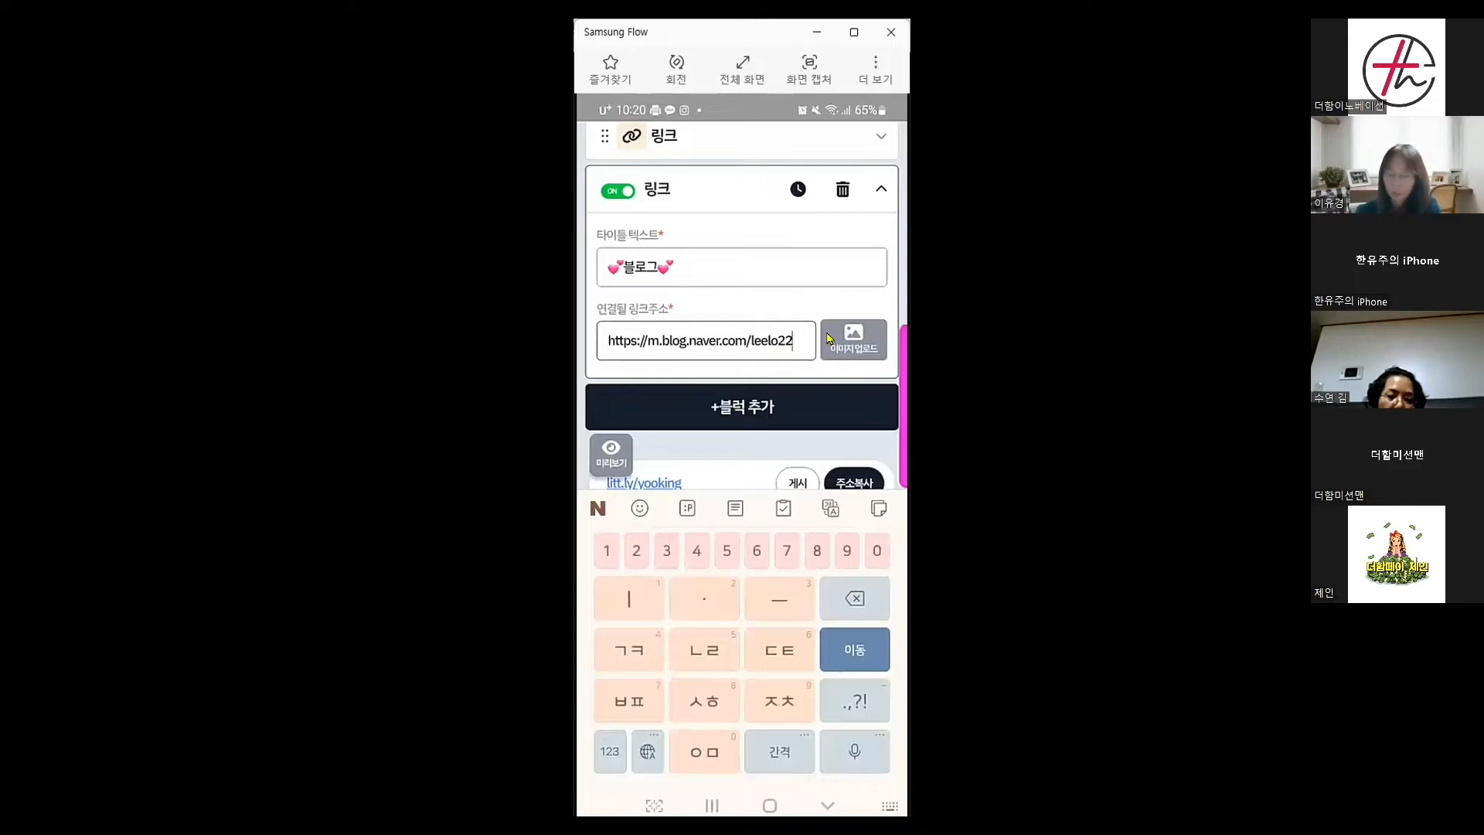
pyautogui.scroll(-5, 826, 338)
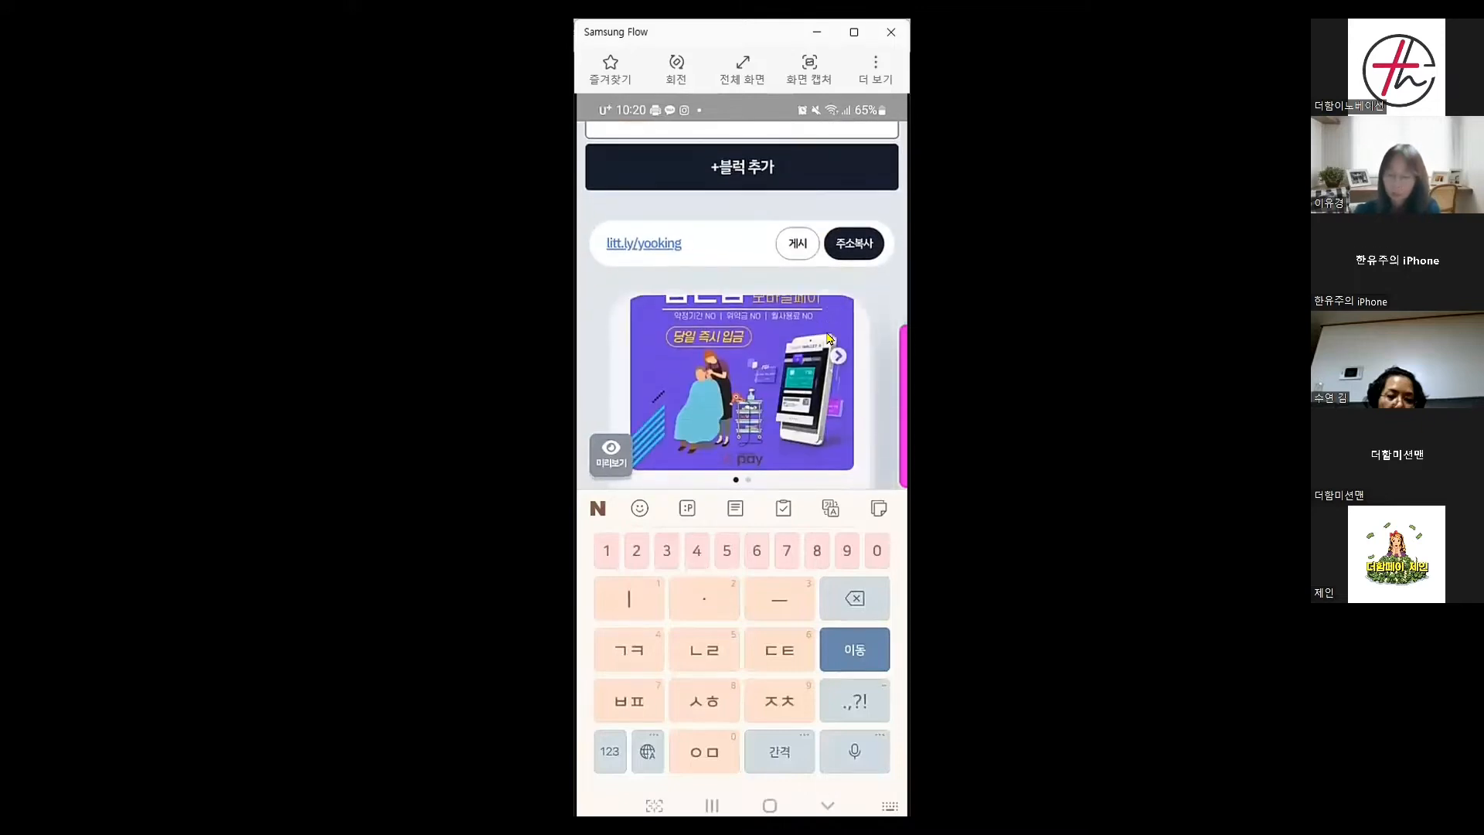
# Check the second 💕블로그💕 button in the preview, then open the +블럭 추가 block list
pyautogui.scroll(-5, 827, 338)
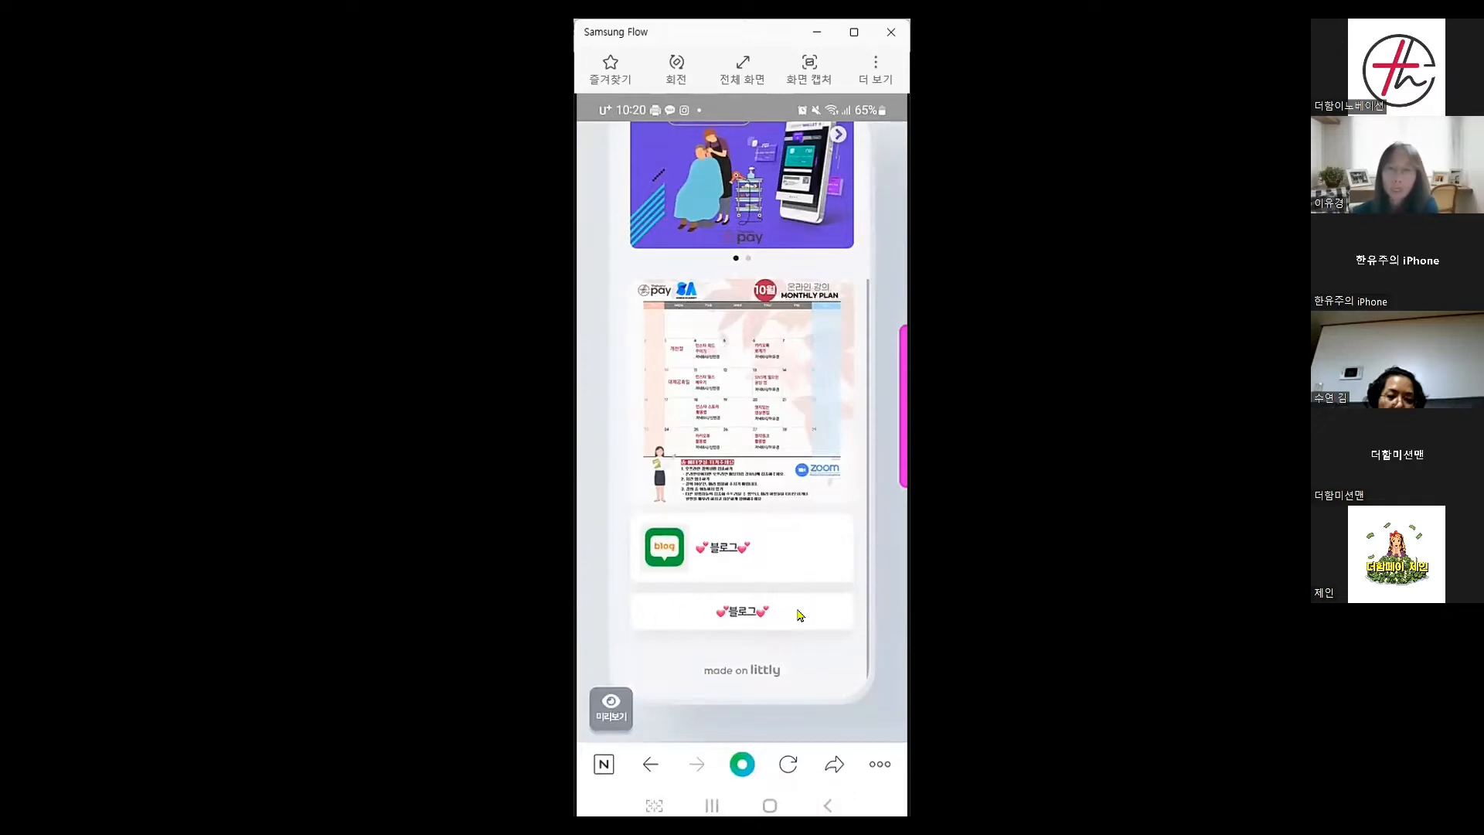
pyautogui.scroll(10, 770, 558)
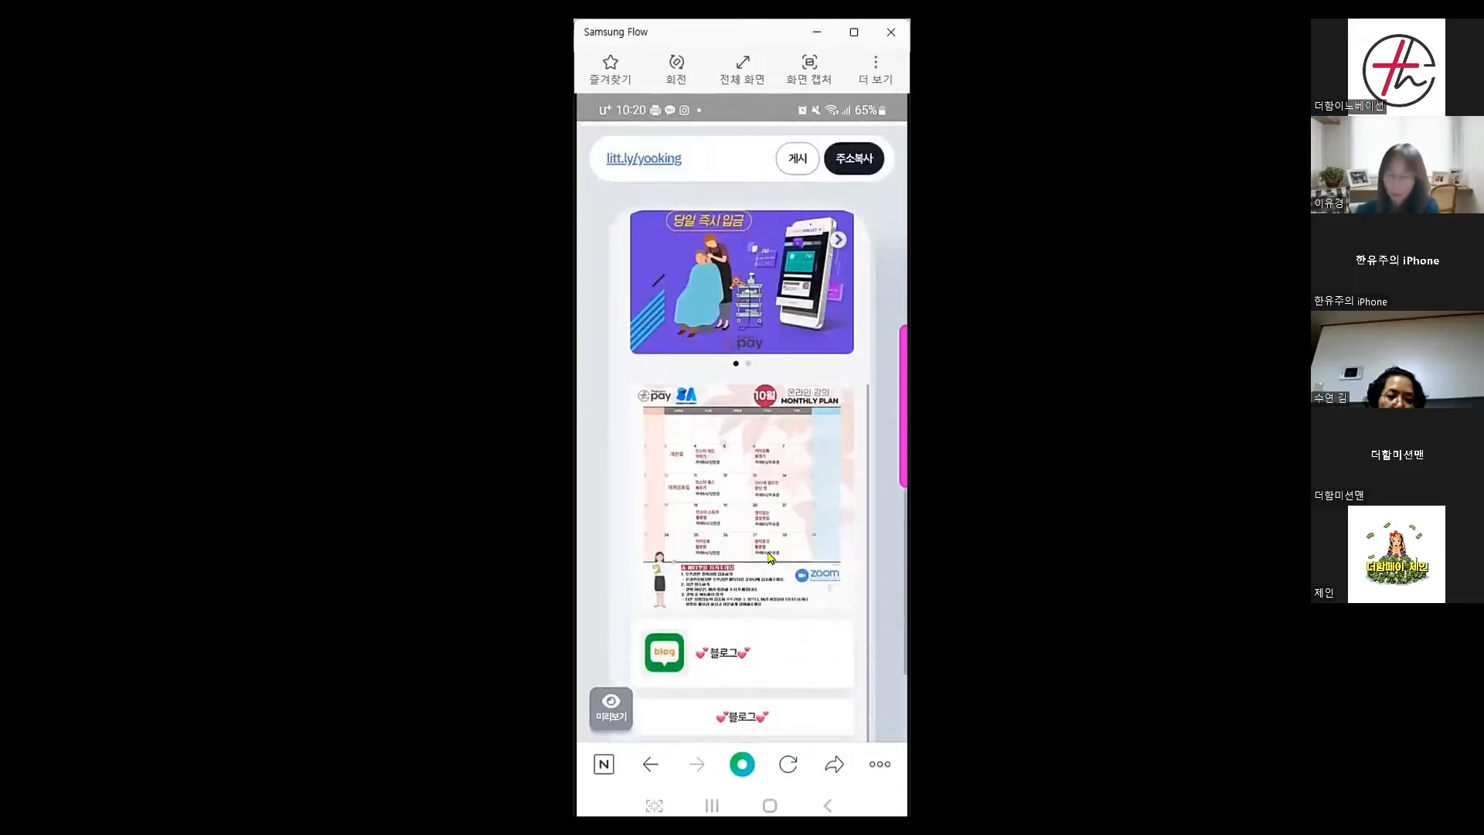
pyautogui.scroll(2, 771, 558)
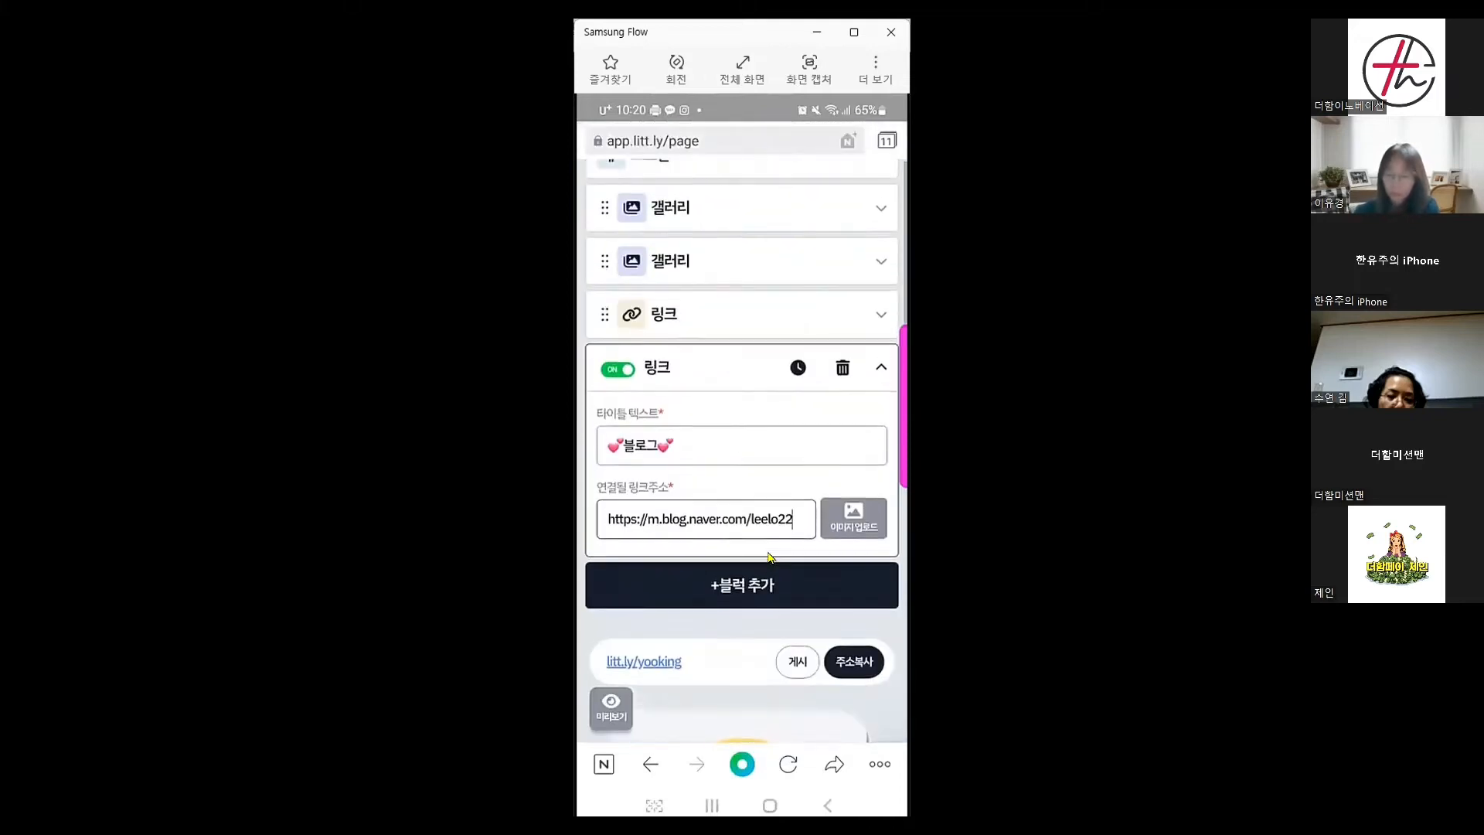
pyautogui.scroll(-1, 771, 558)
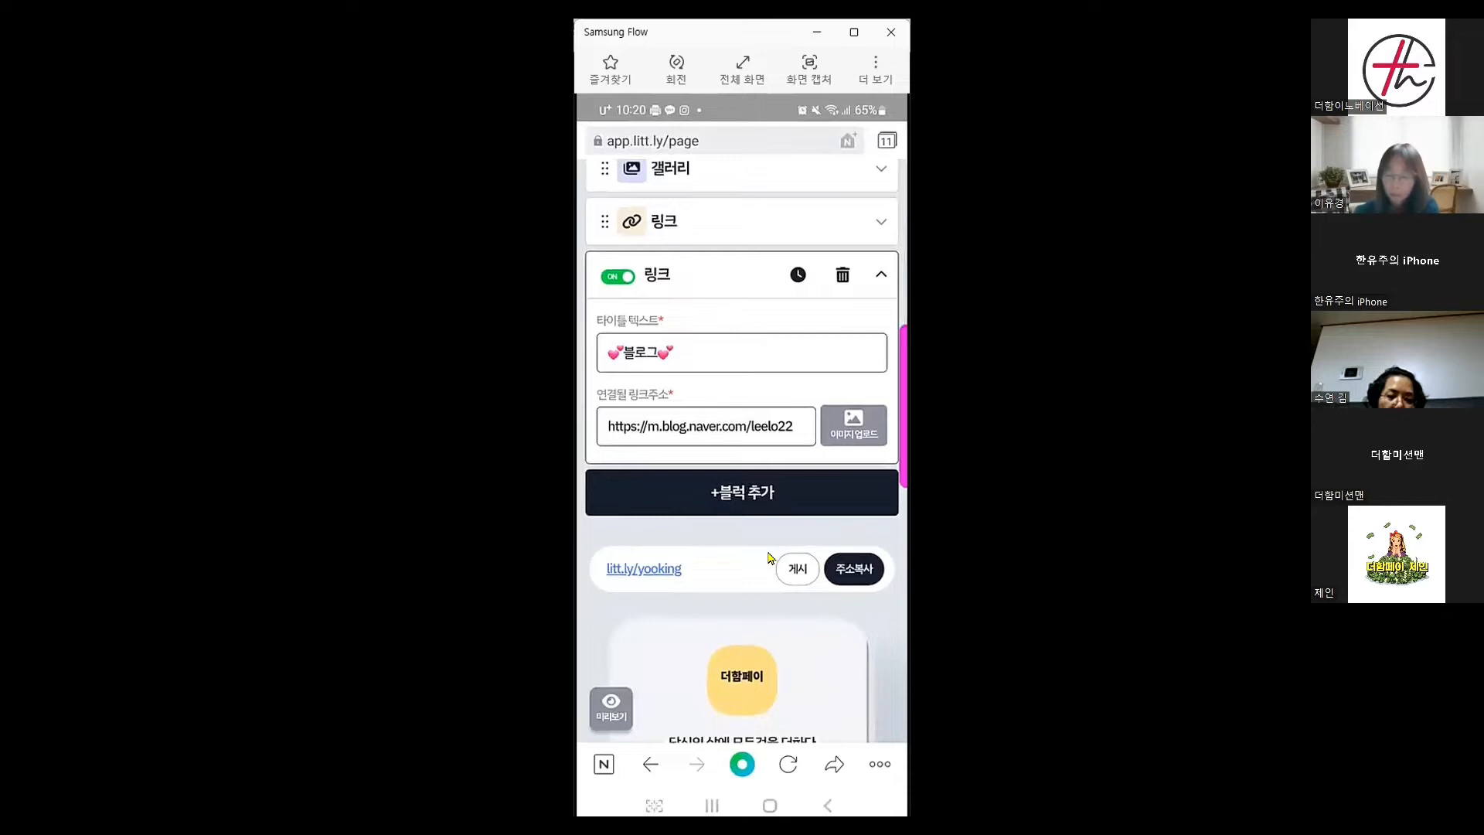
pyautogui.click(754, 494)
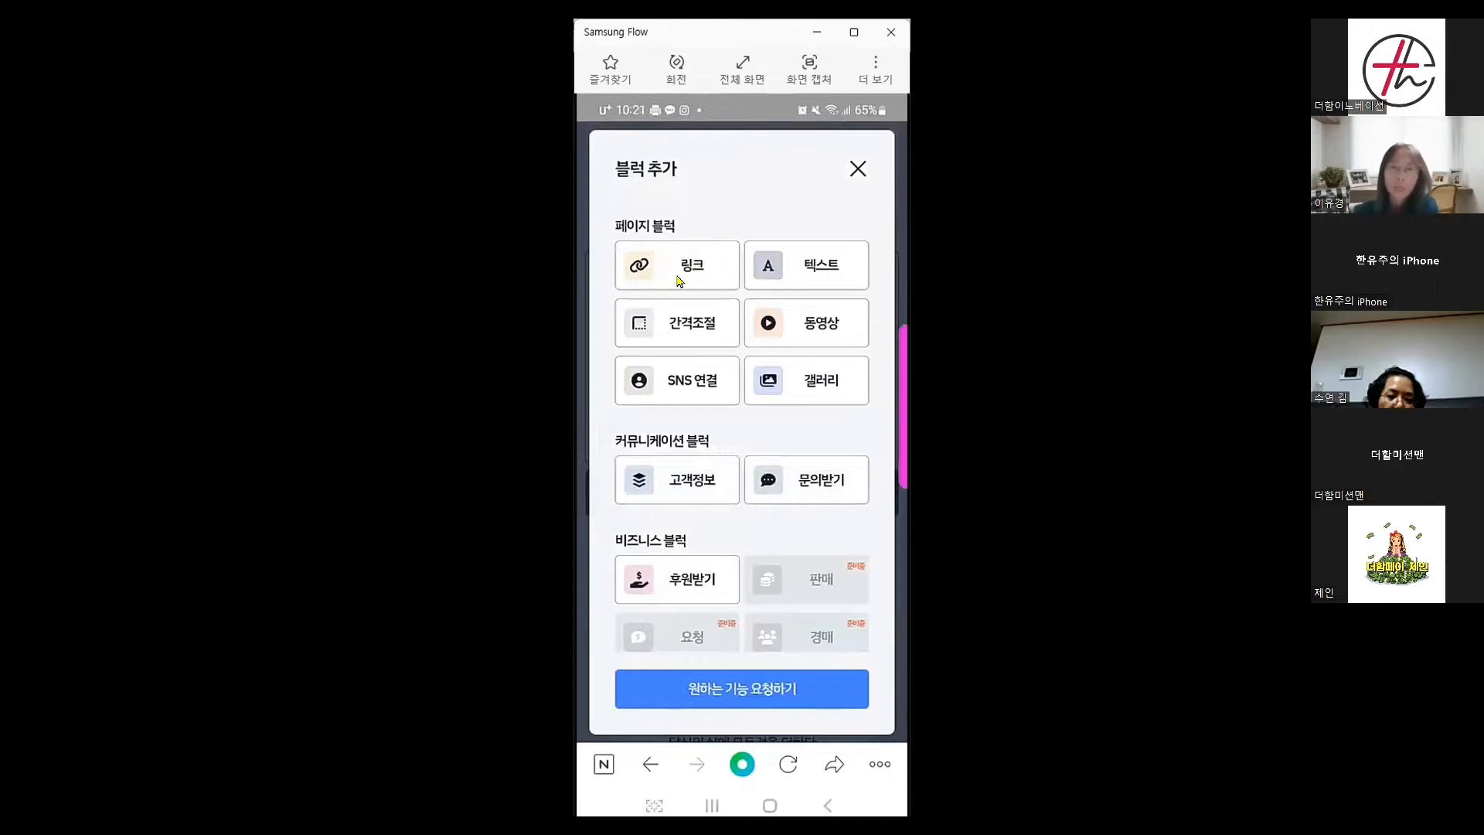
# Add a link block titled 🙇🏻‍♀️유튜브🙆🏻‍♀️, then go to the home screen
pyautogui.click(679, 281)
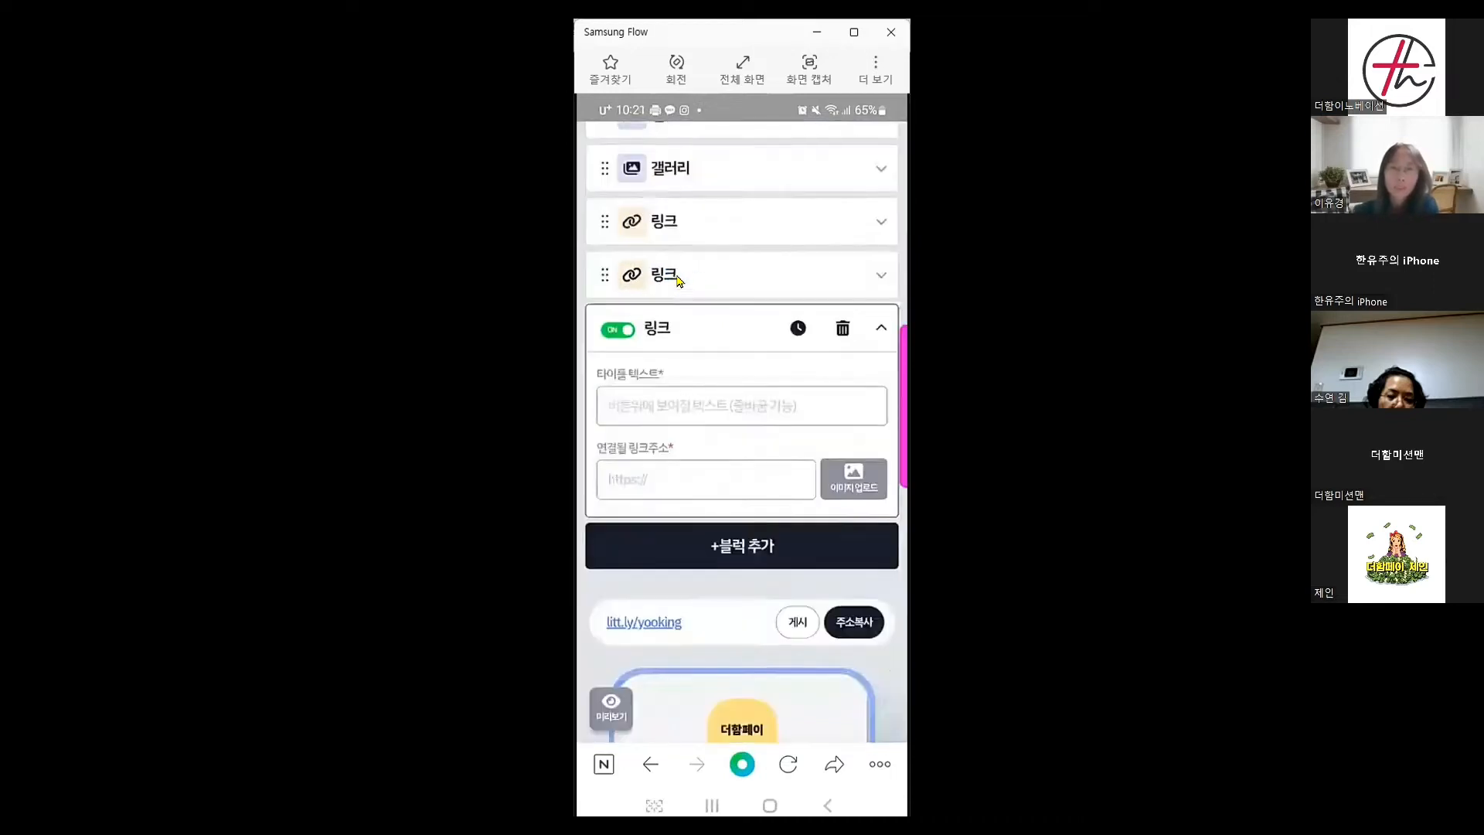
pyautogui.click(655, 413)
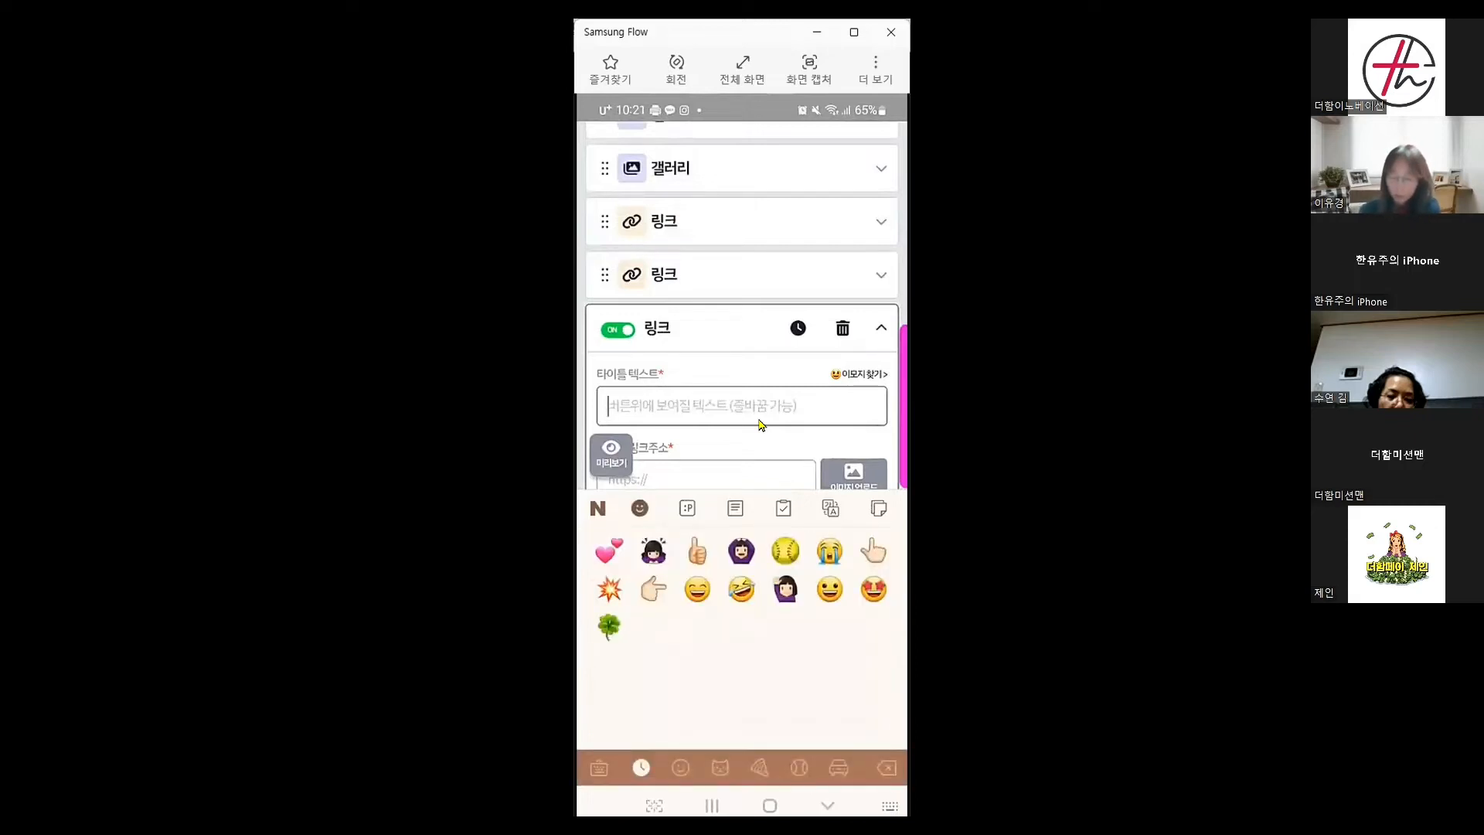
pyautogui.write('🙇🏻\u200d♀️')
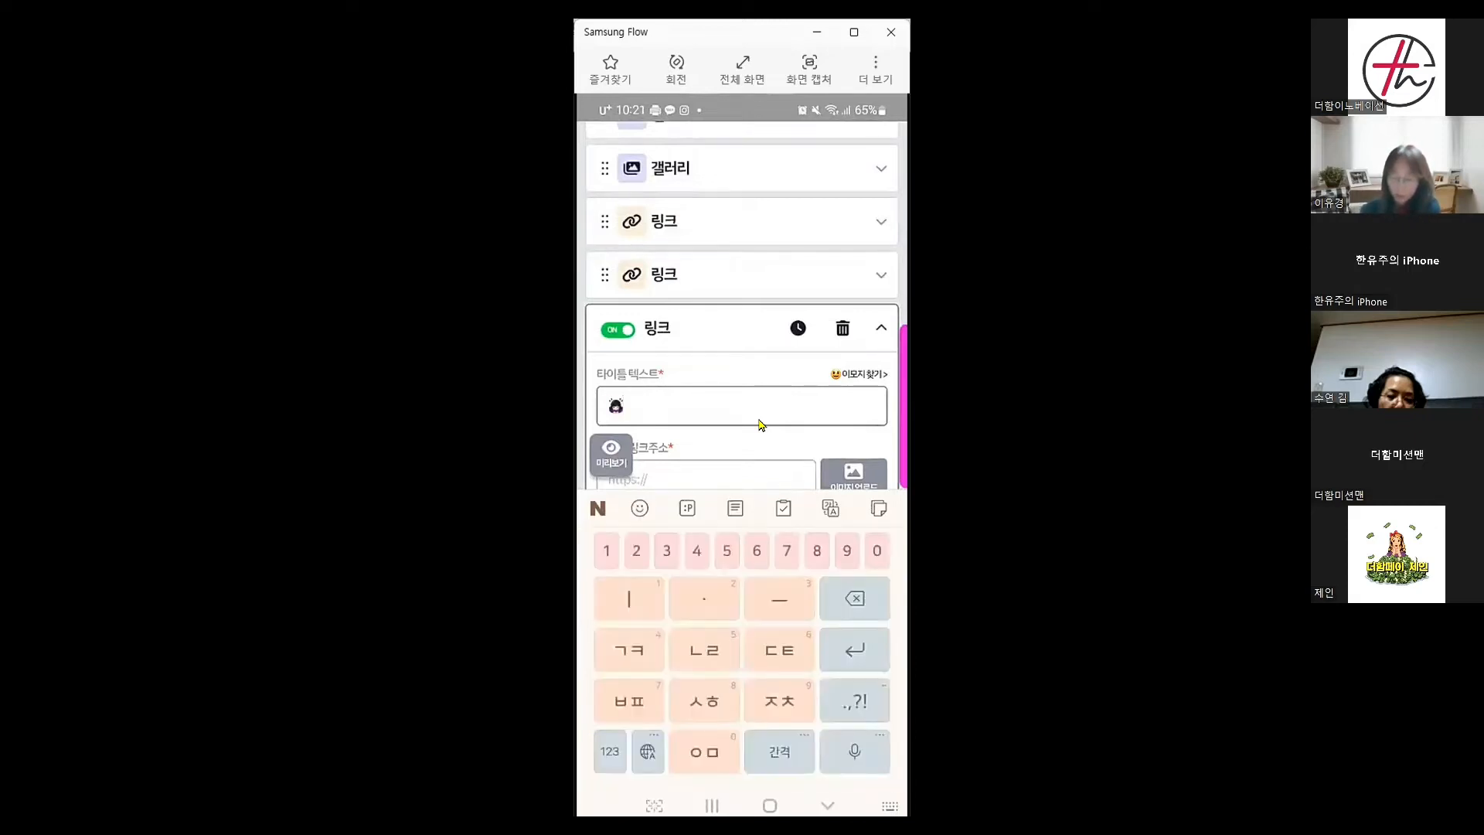
pyautogui.write('유튭')
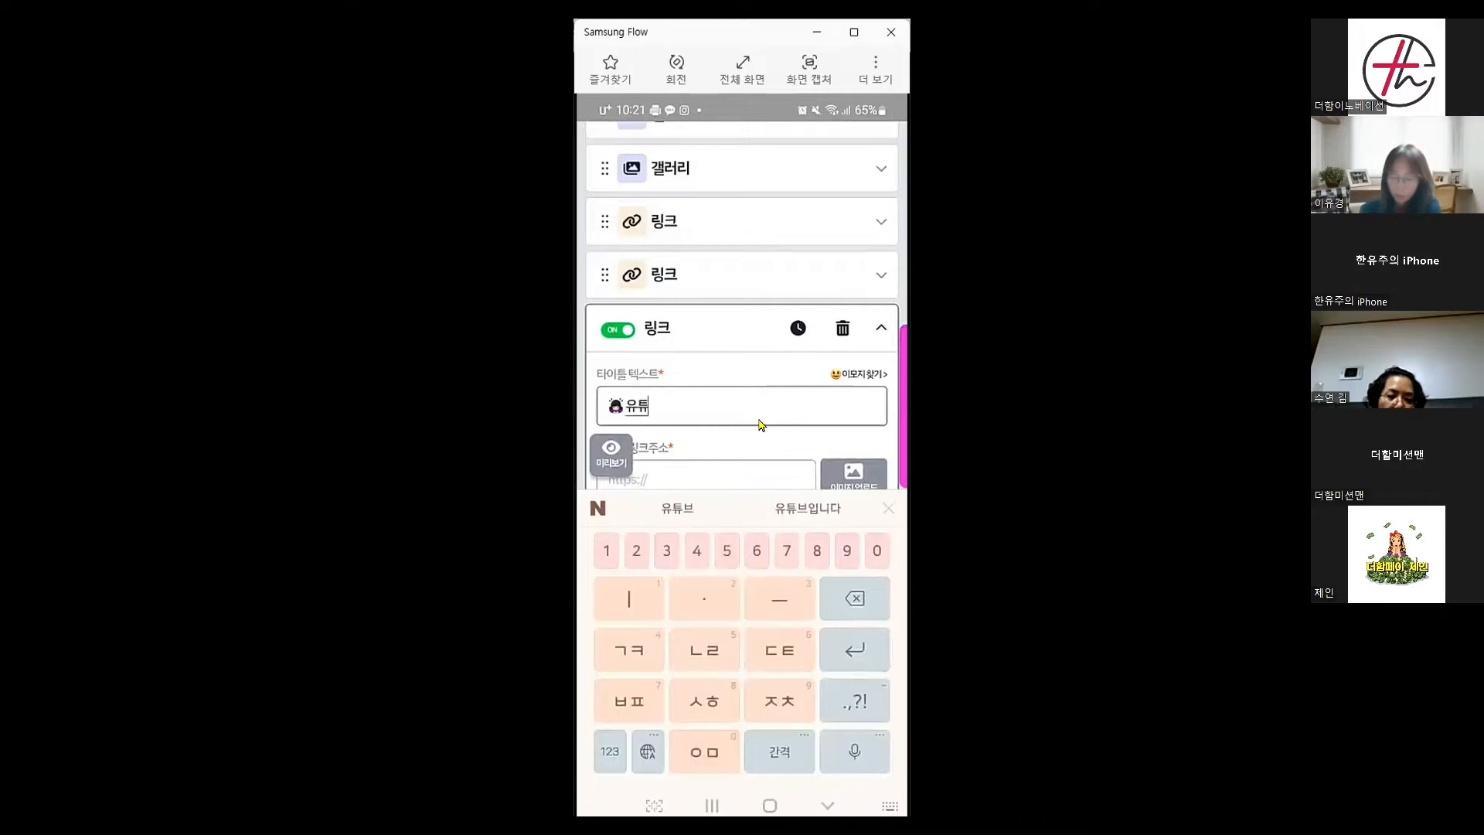
pyautogui.write('ㅡ')
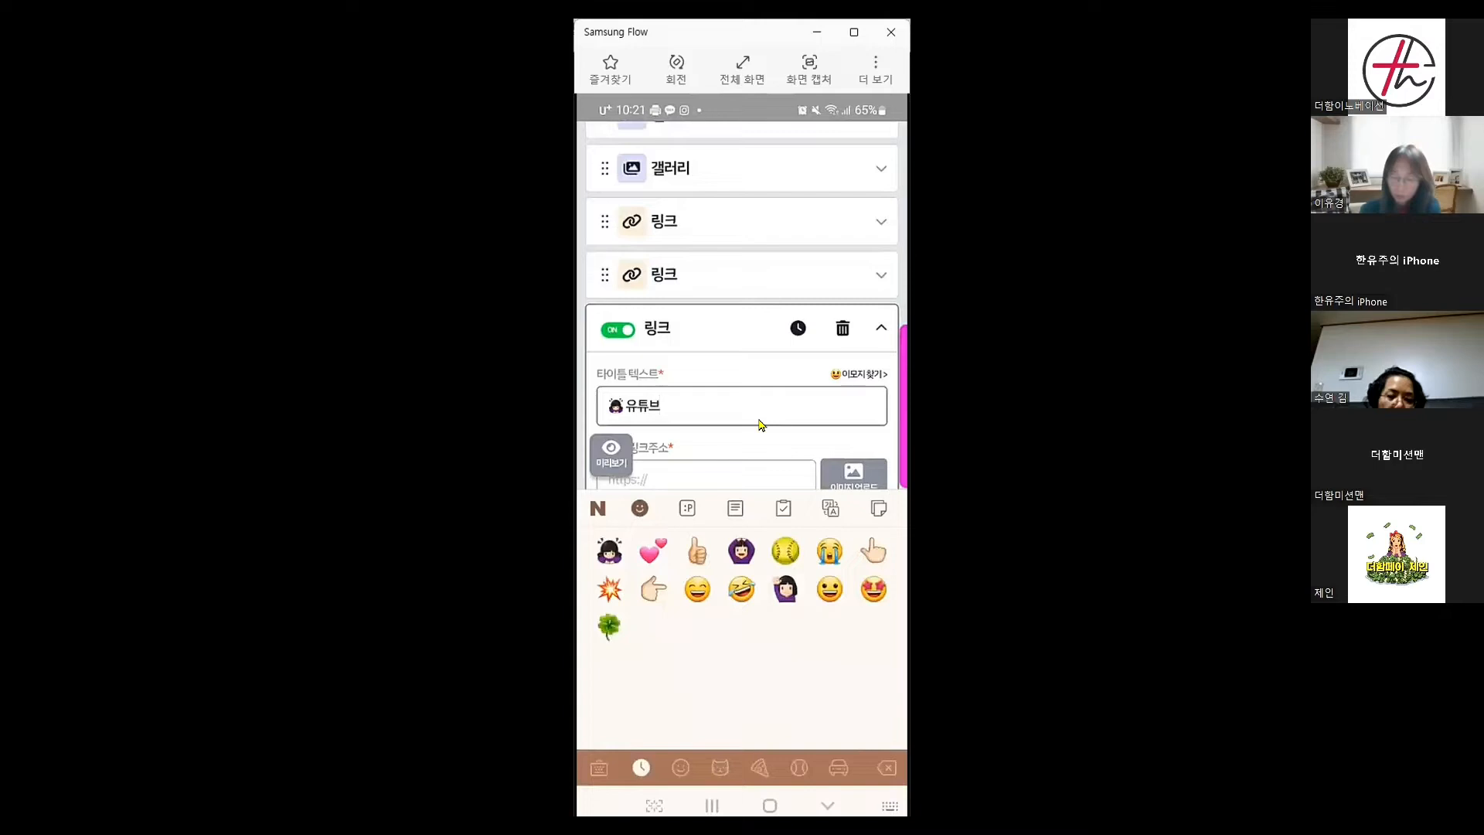
pyautogui.write('🙆🏻\u200d♀️')
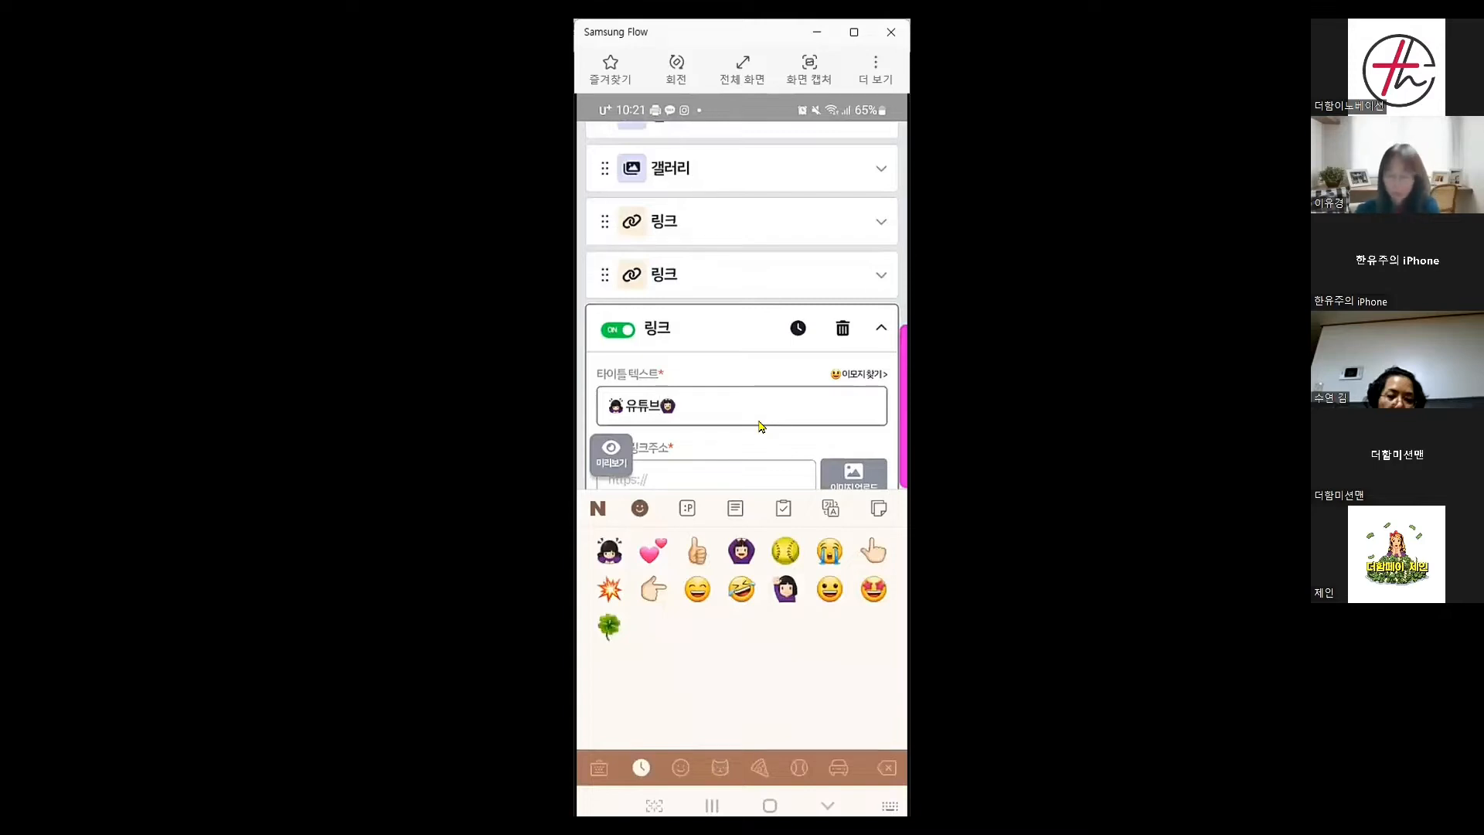
pyautogui.press('Escape')
pyautogui.scroll(-1, 761, 427)
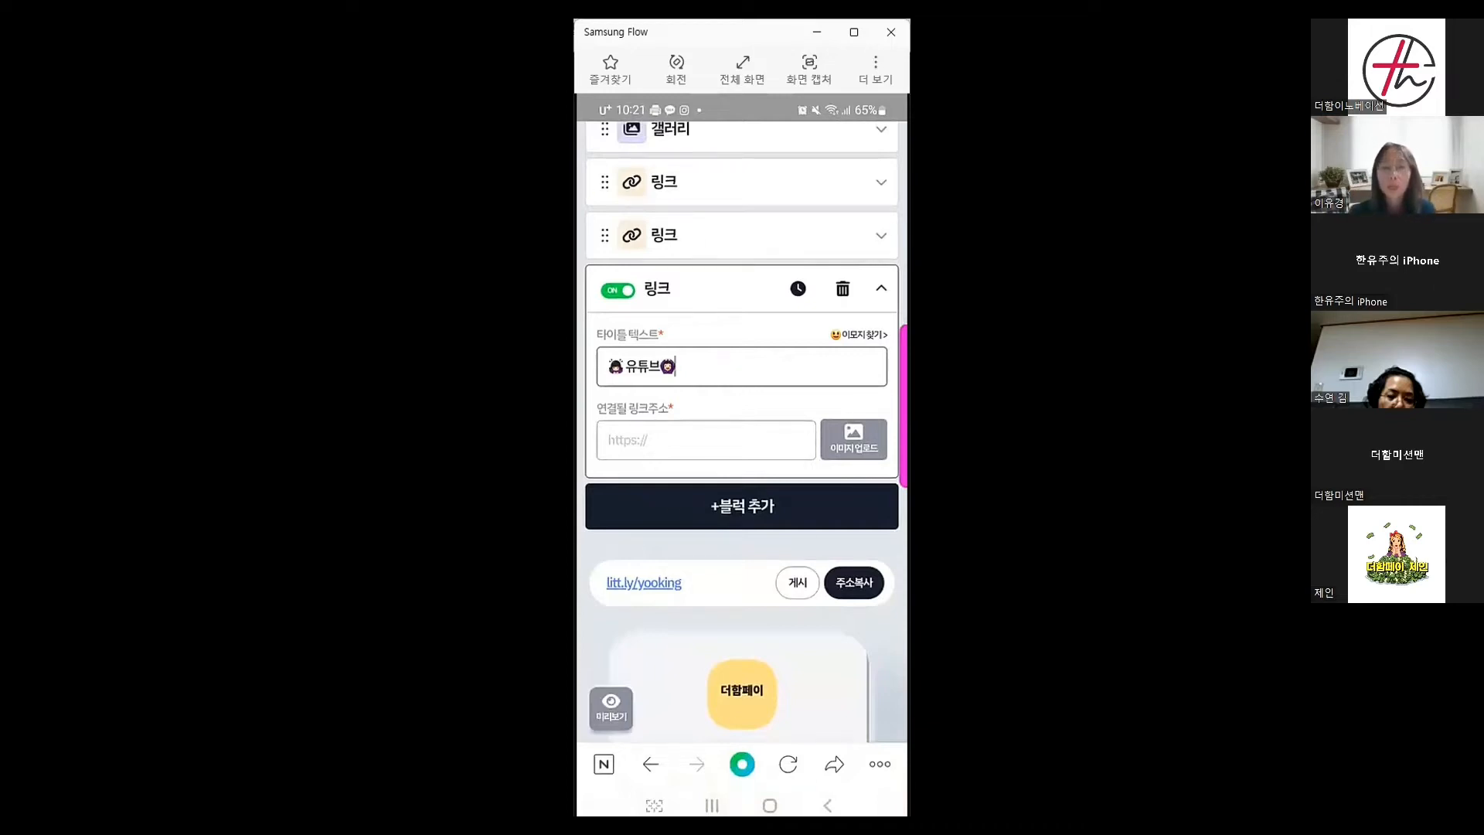
pyautogui.click(769, 805)
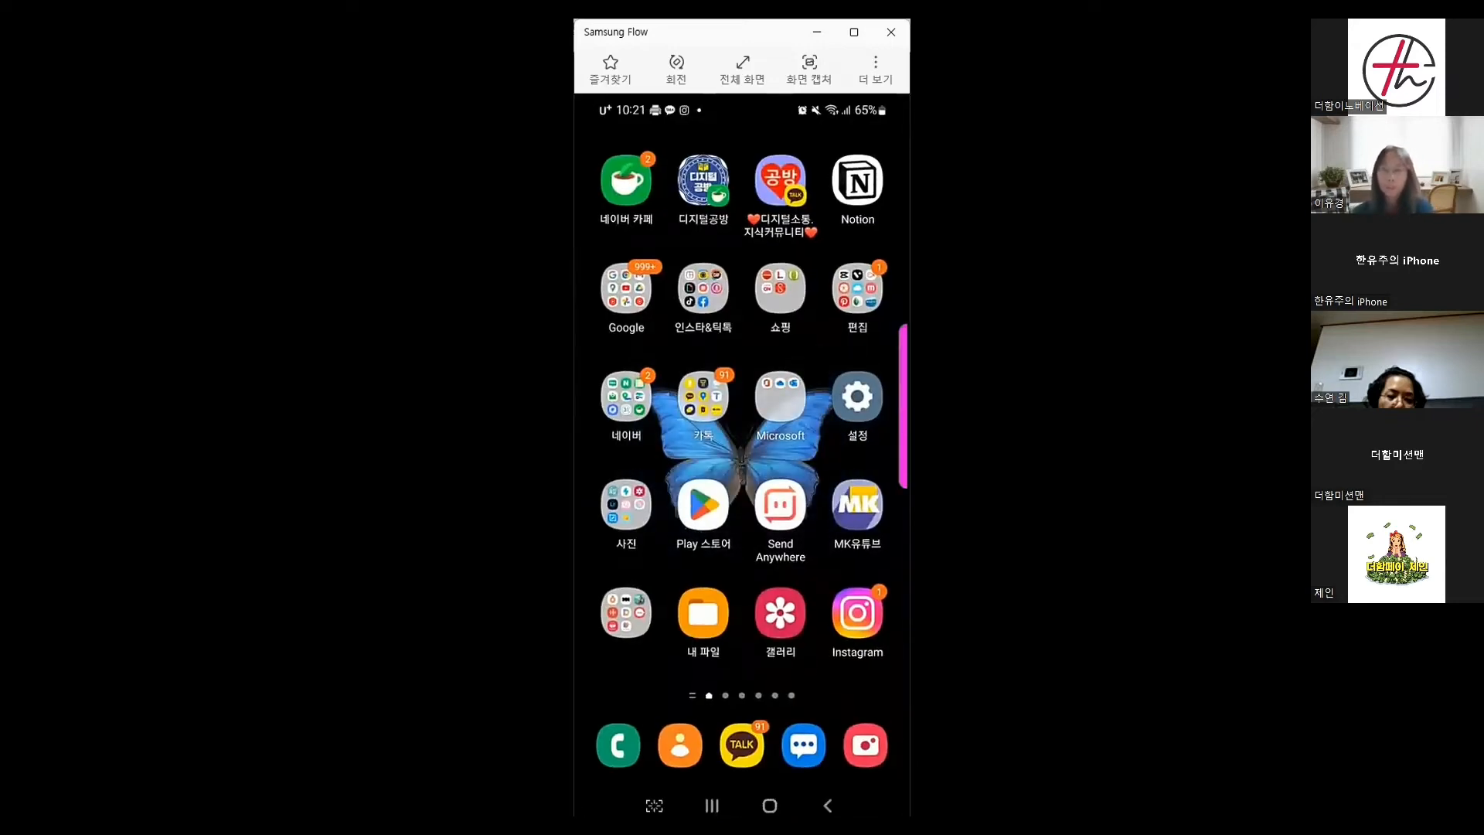
# Open YouTube and go to the user's own channel page
pyautogui.click(642, 317)
pyautogui.click(734, 495)
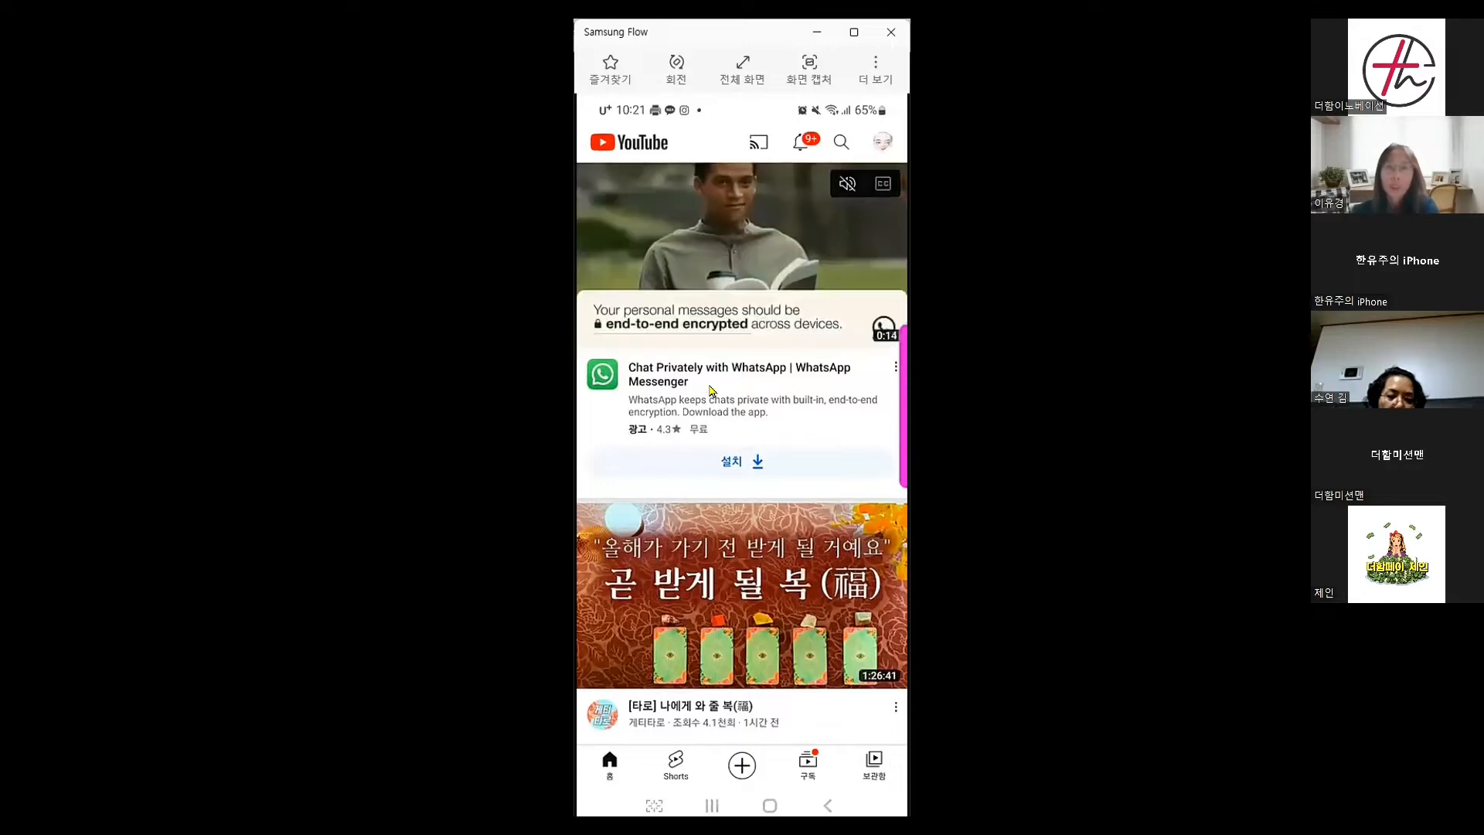
pyautogui.click(882, 141)
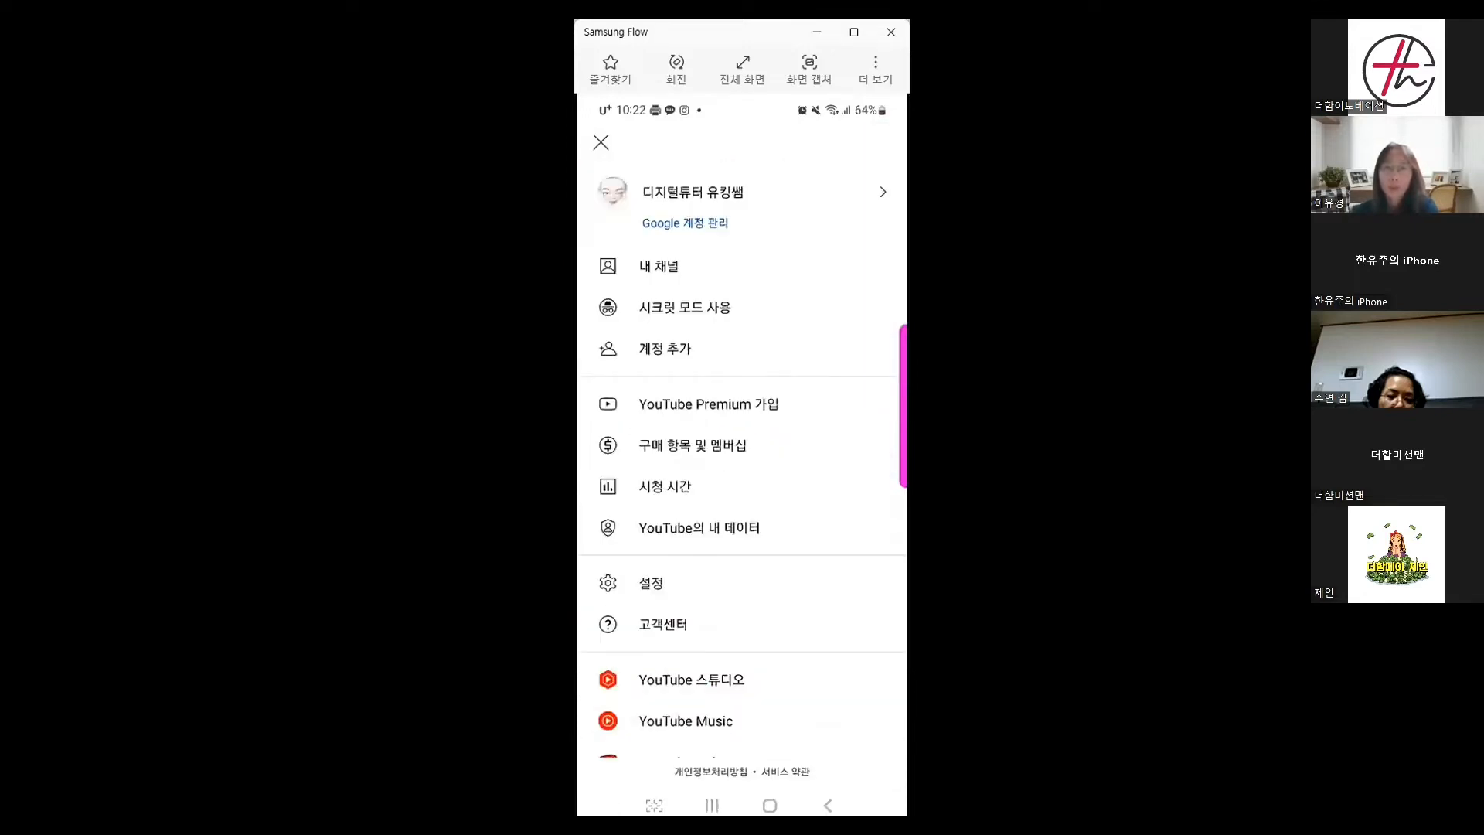
pyautogui.click(662, 271)
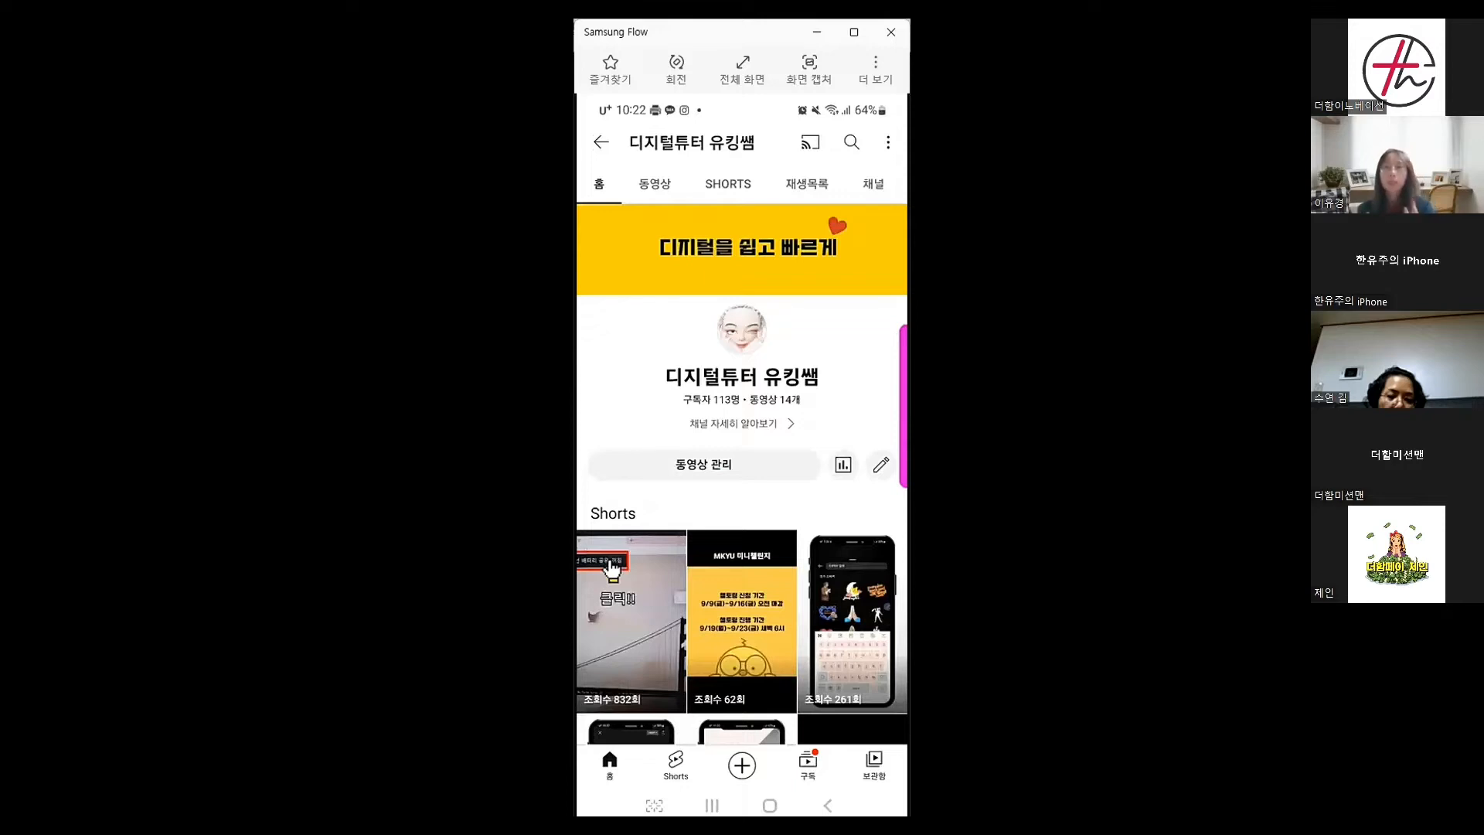
# Copy the channel's link via 공유 > 링크 복사 and switch to recent apps
pyautogui.click(888, 149)
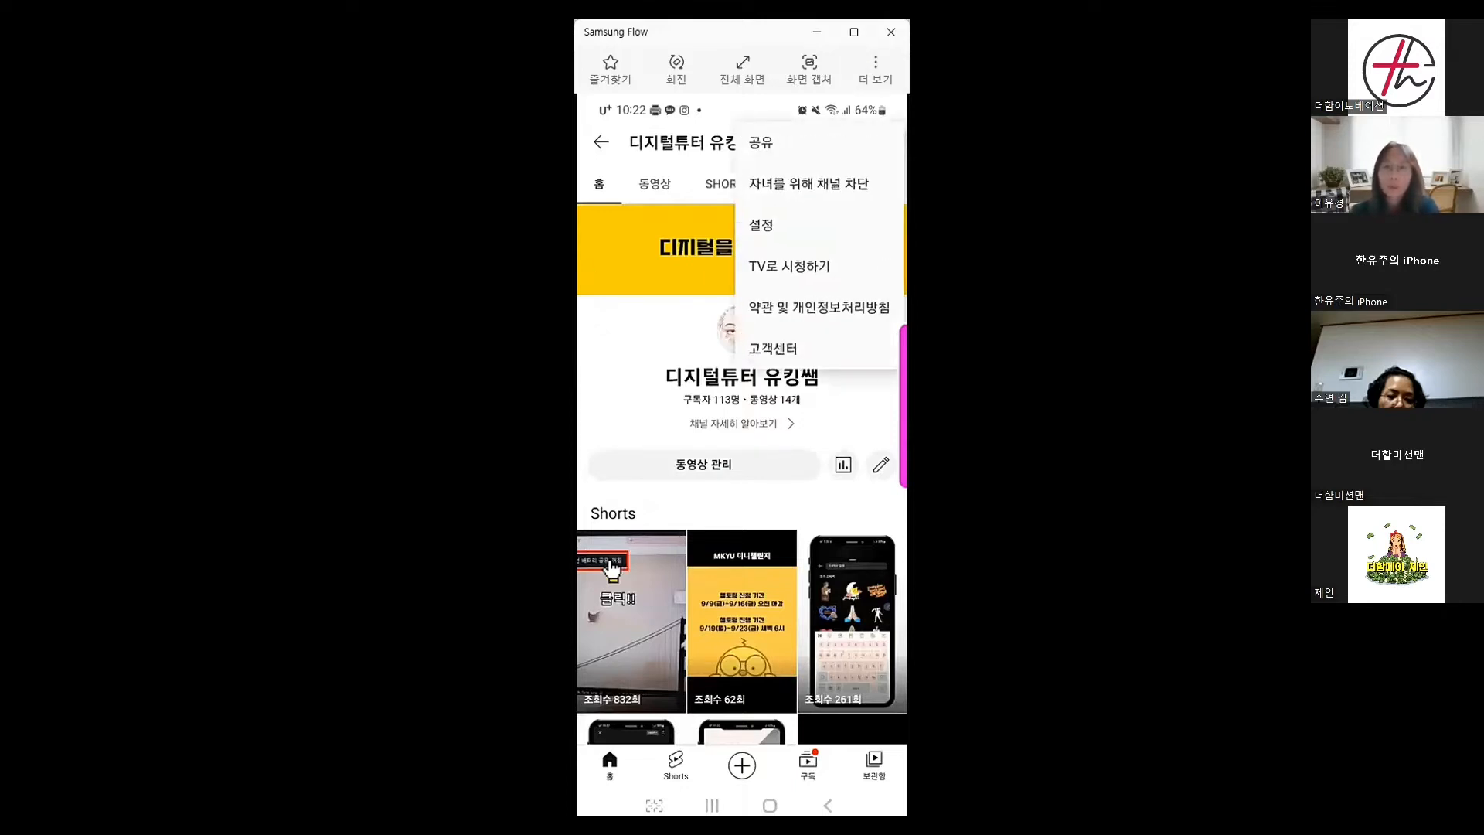
pyautogui.click(762, 149)
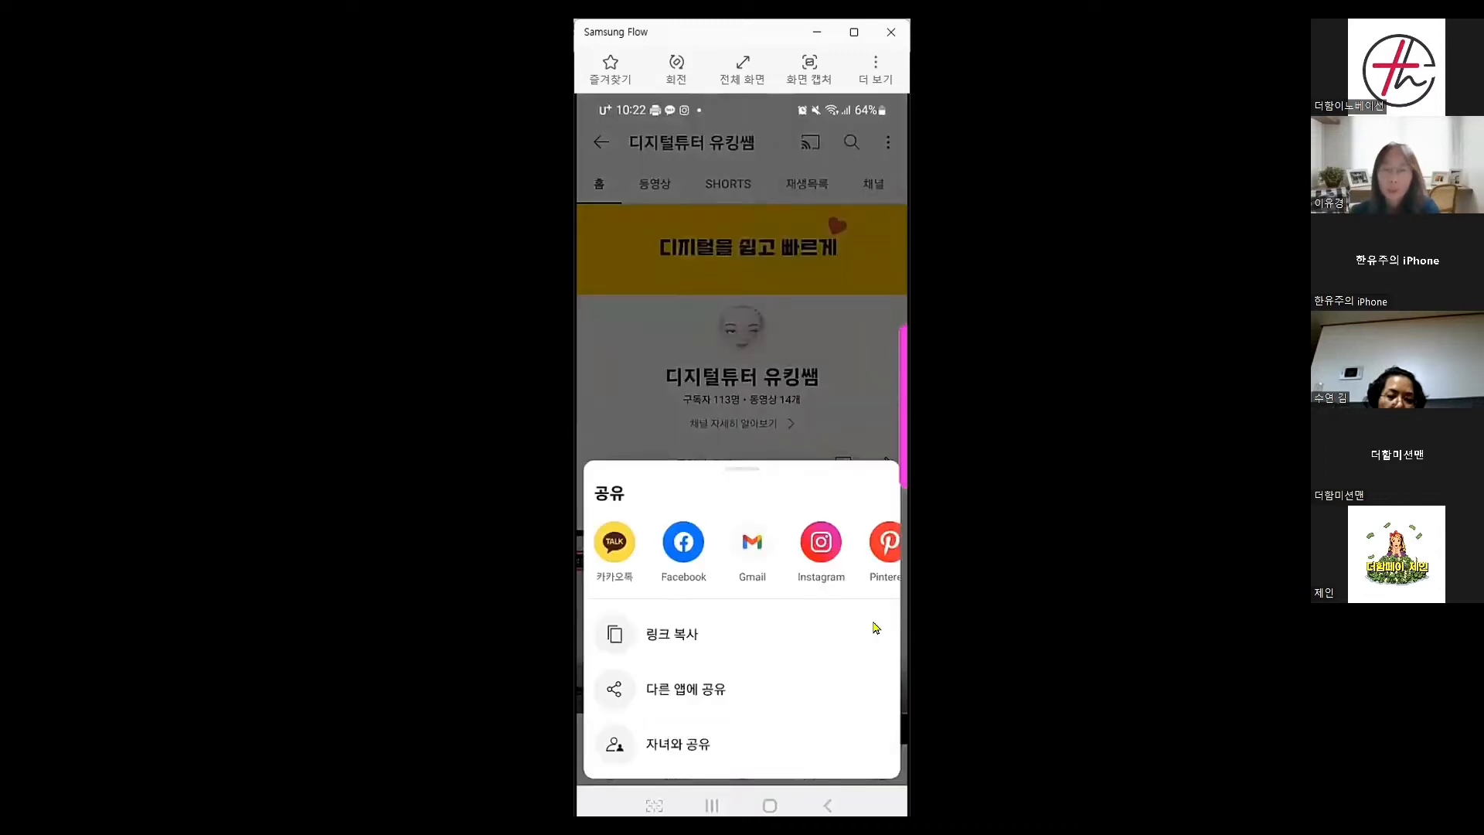
pyautogui.click(668, 634)
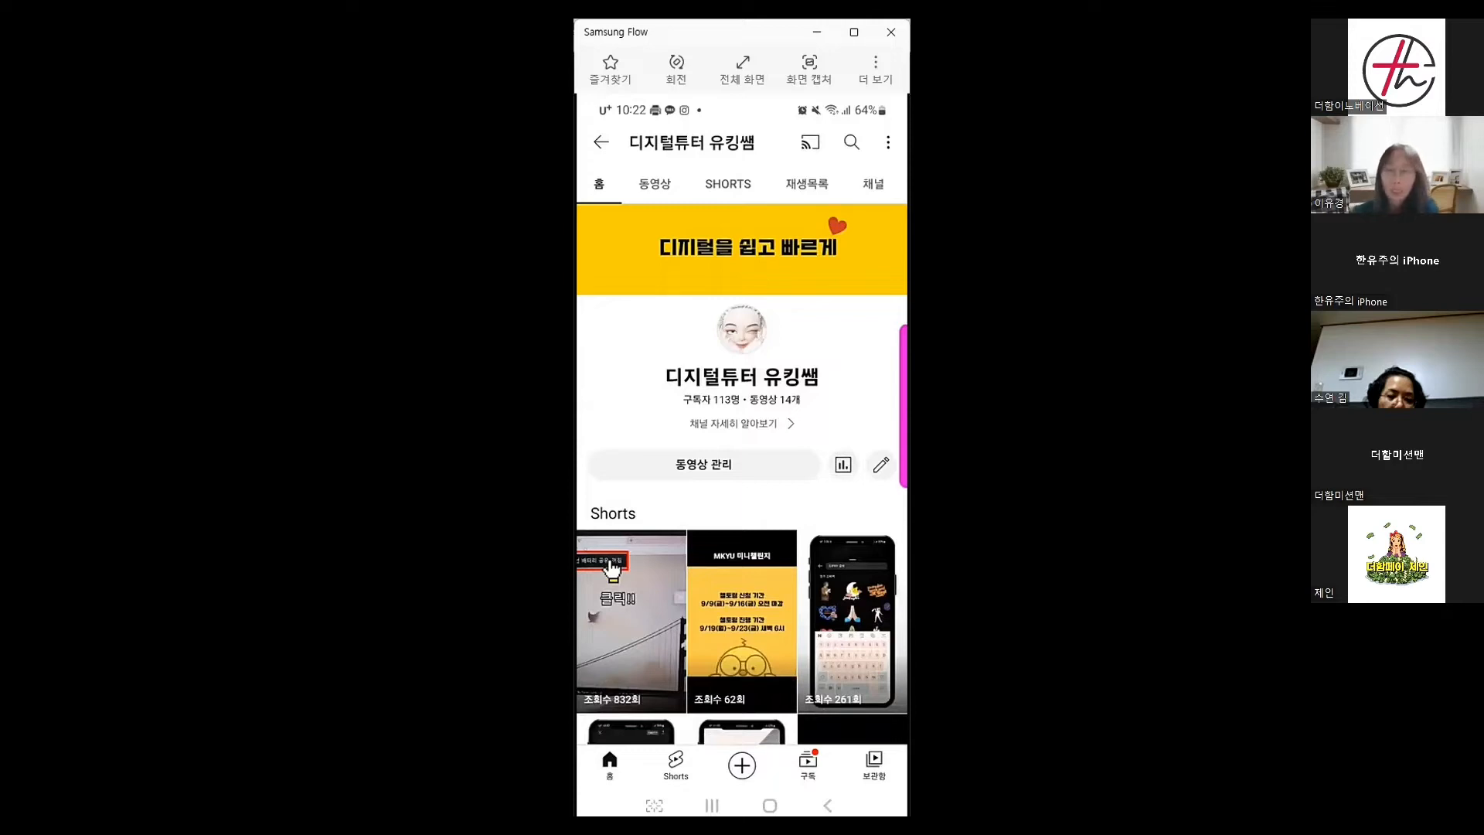
pyautogui.click(712, 806)
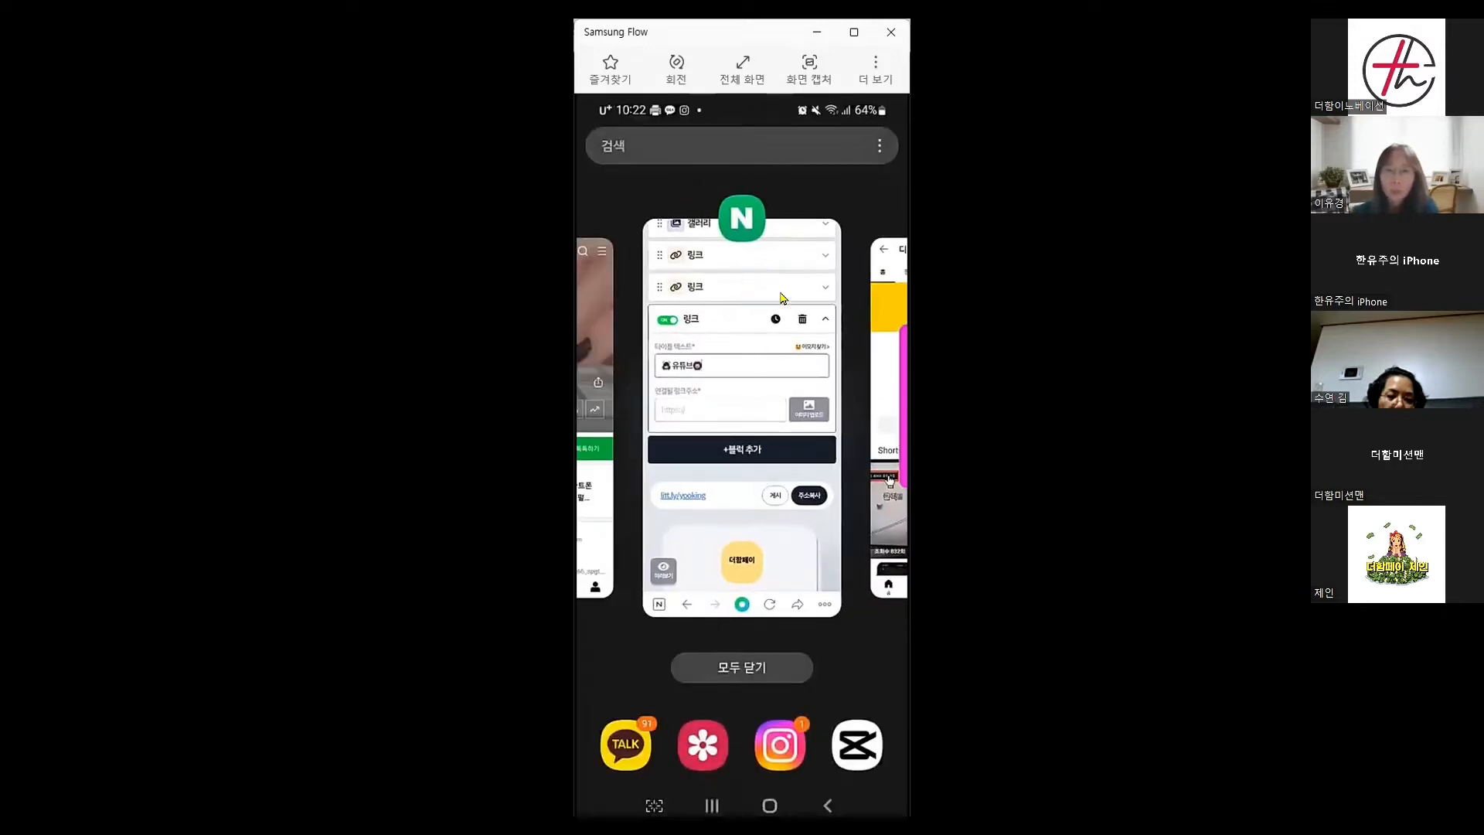
# Back in Littly, paste the YouTube channel address into the 유튜브 block's link field
pyautogui.click(785, 299)
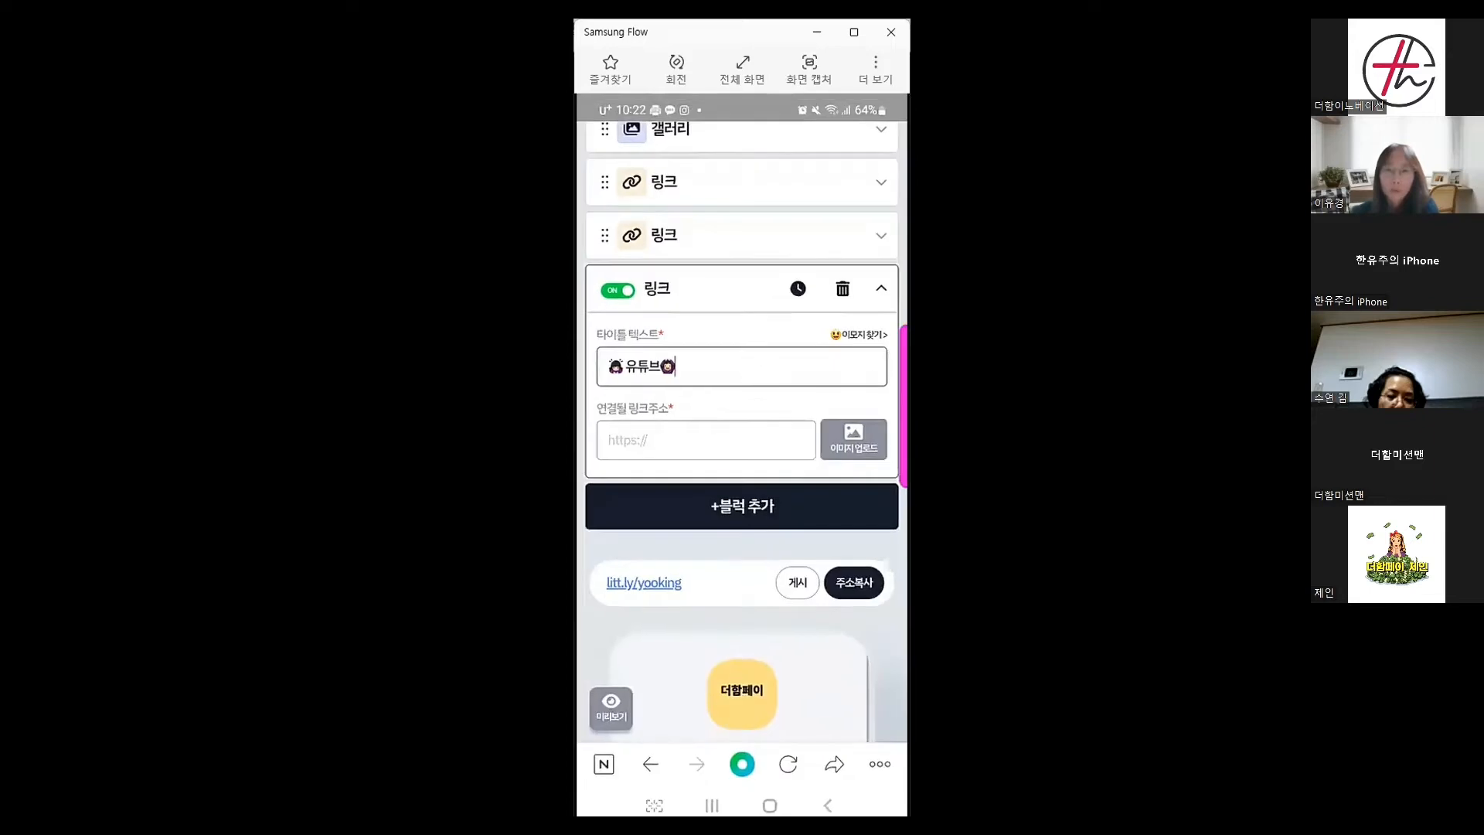
pyautogui.click(680, 441)
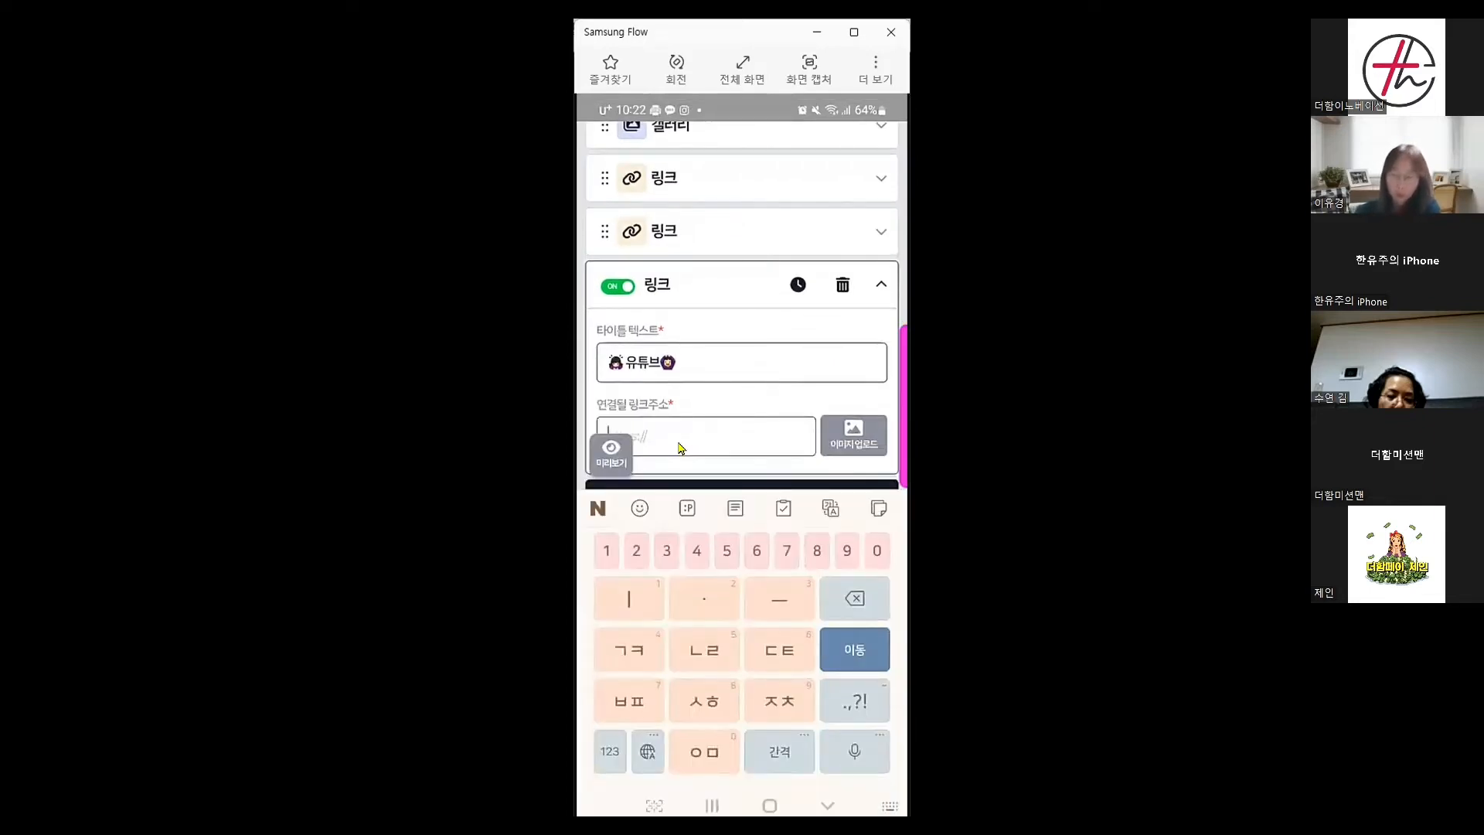
pyautogui.hotkey('ctrl', 'v')
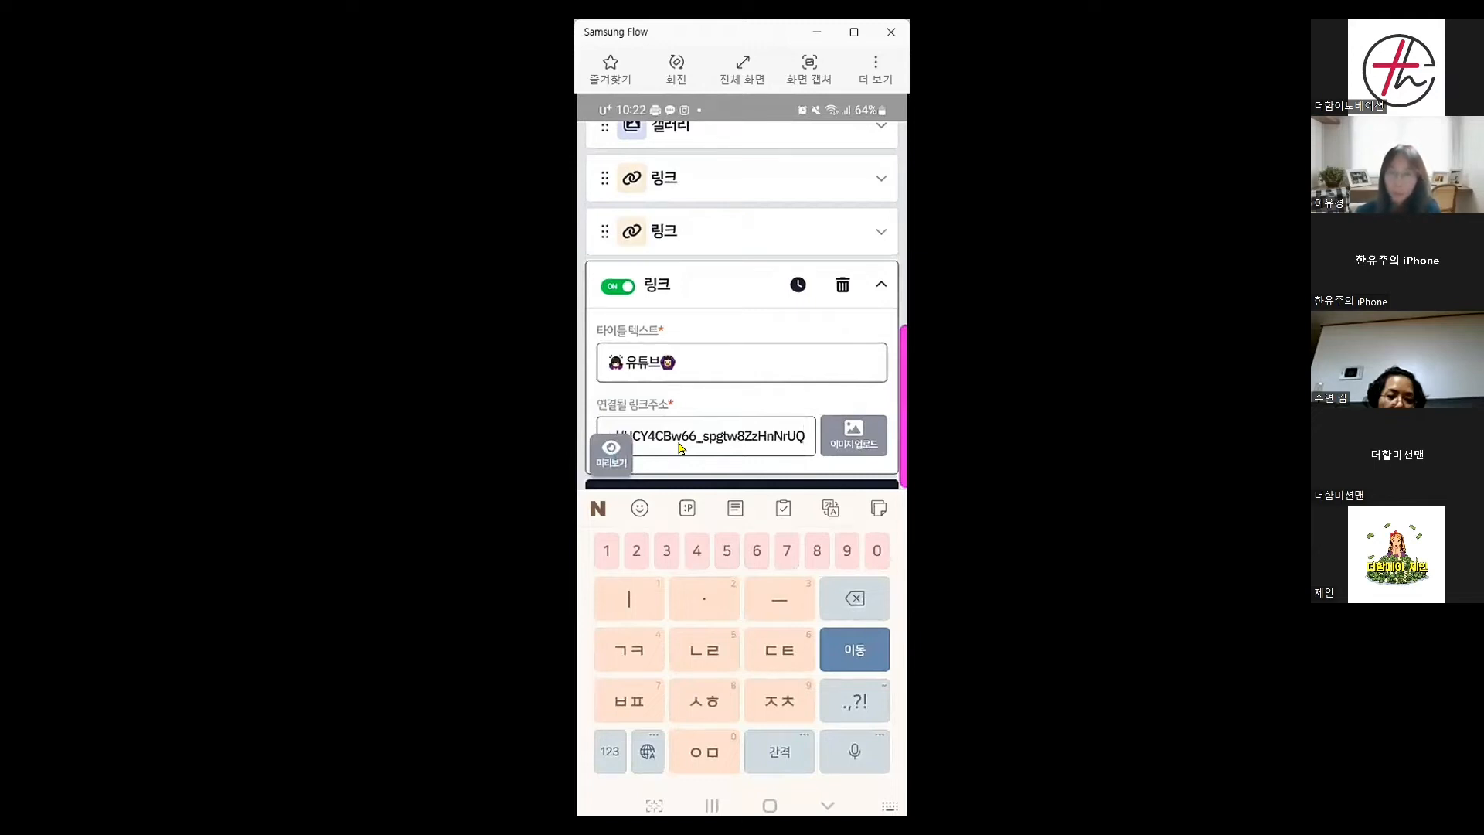
# Attach the red YouTube logo from the gallery as the block's thumbnail
pyautogui.click(856, 446)
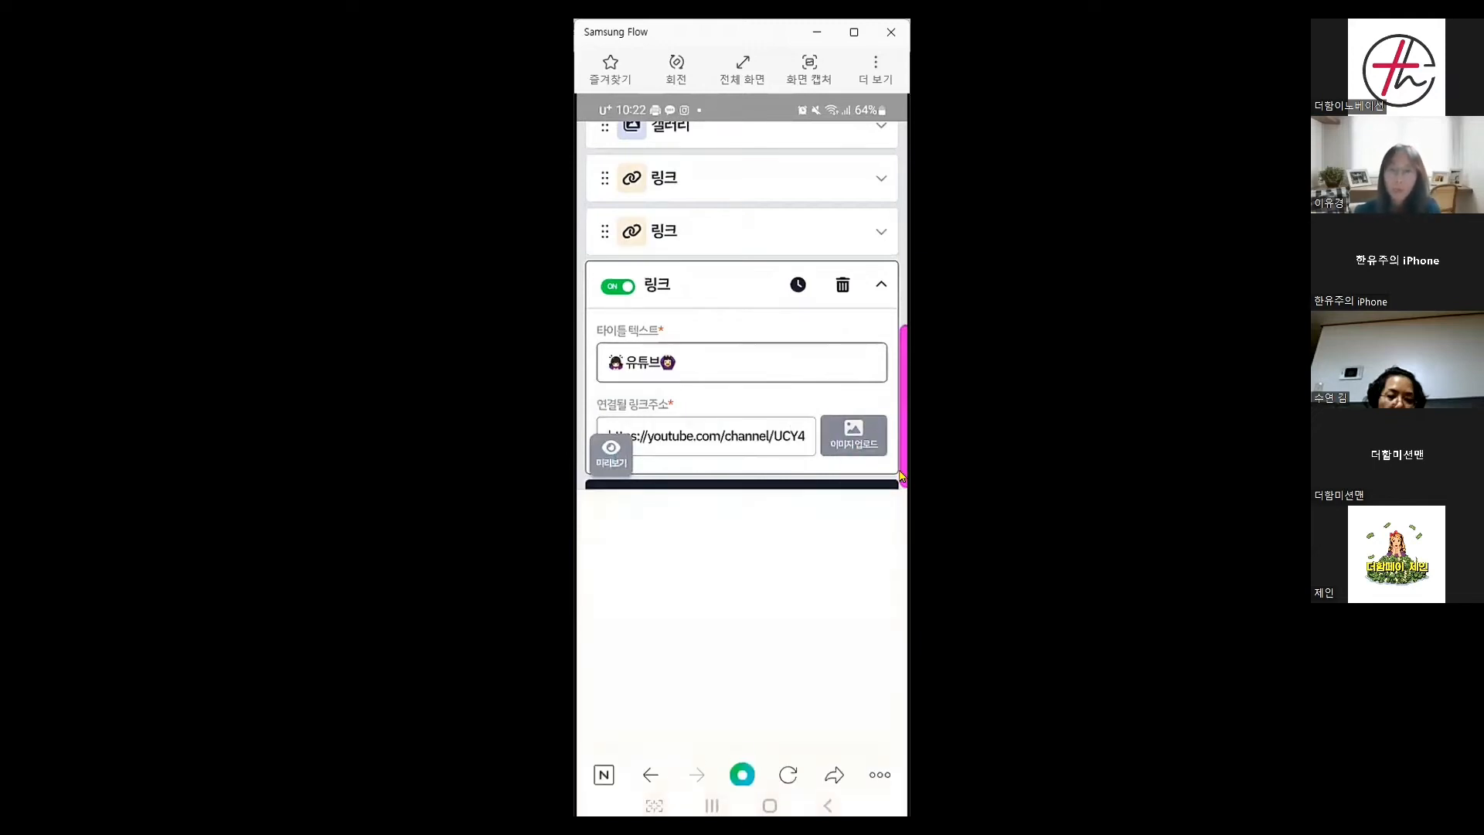
pyautogui.click(841, 727)
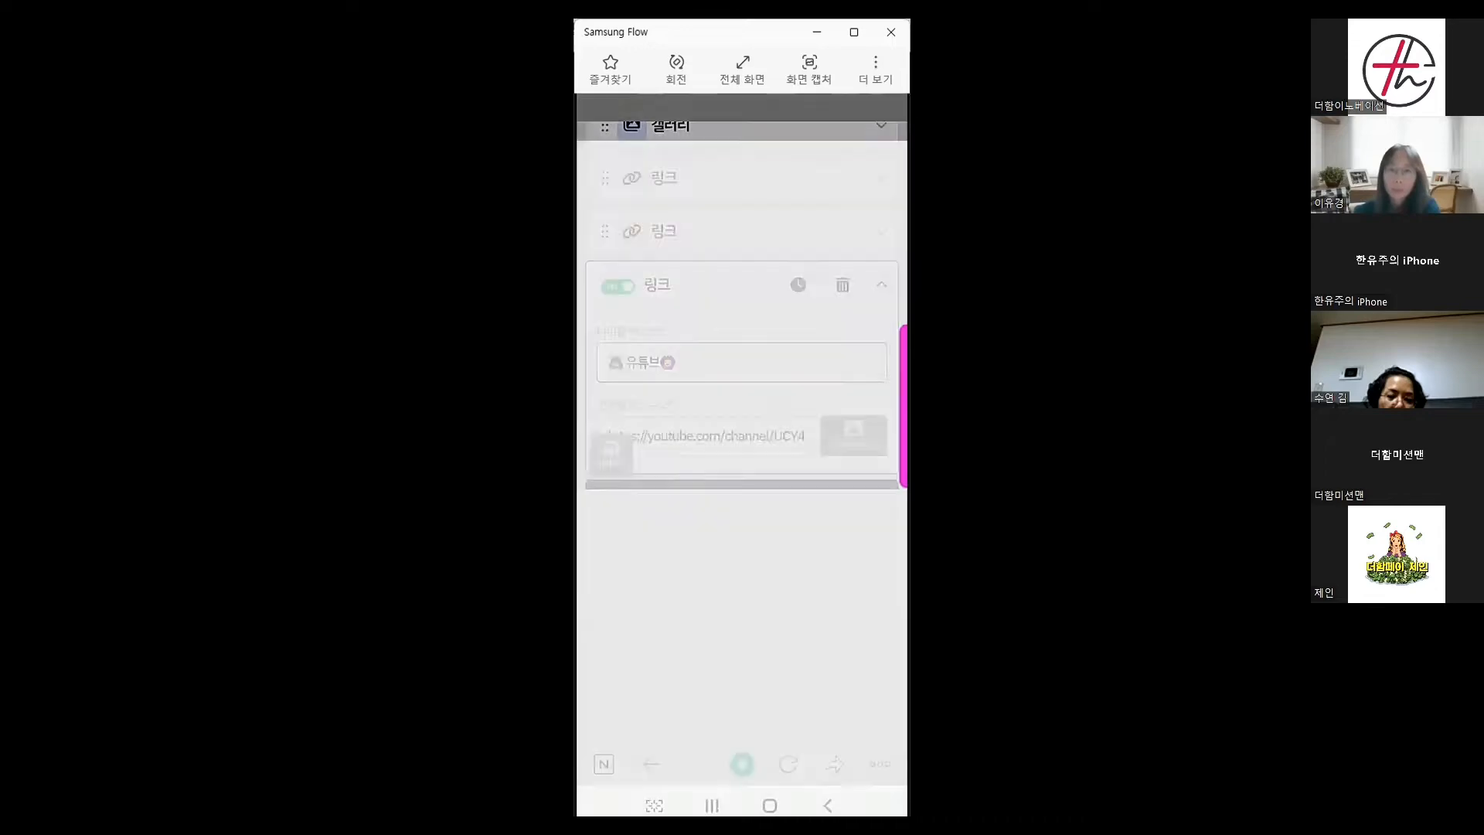
pyautogui.click(695, 265)
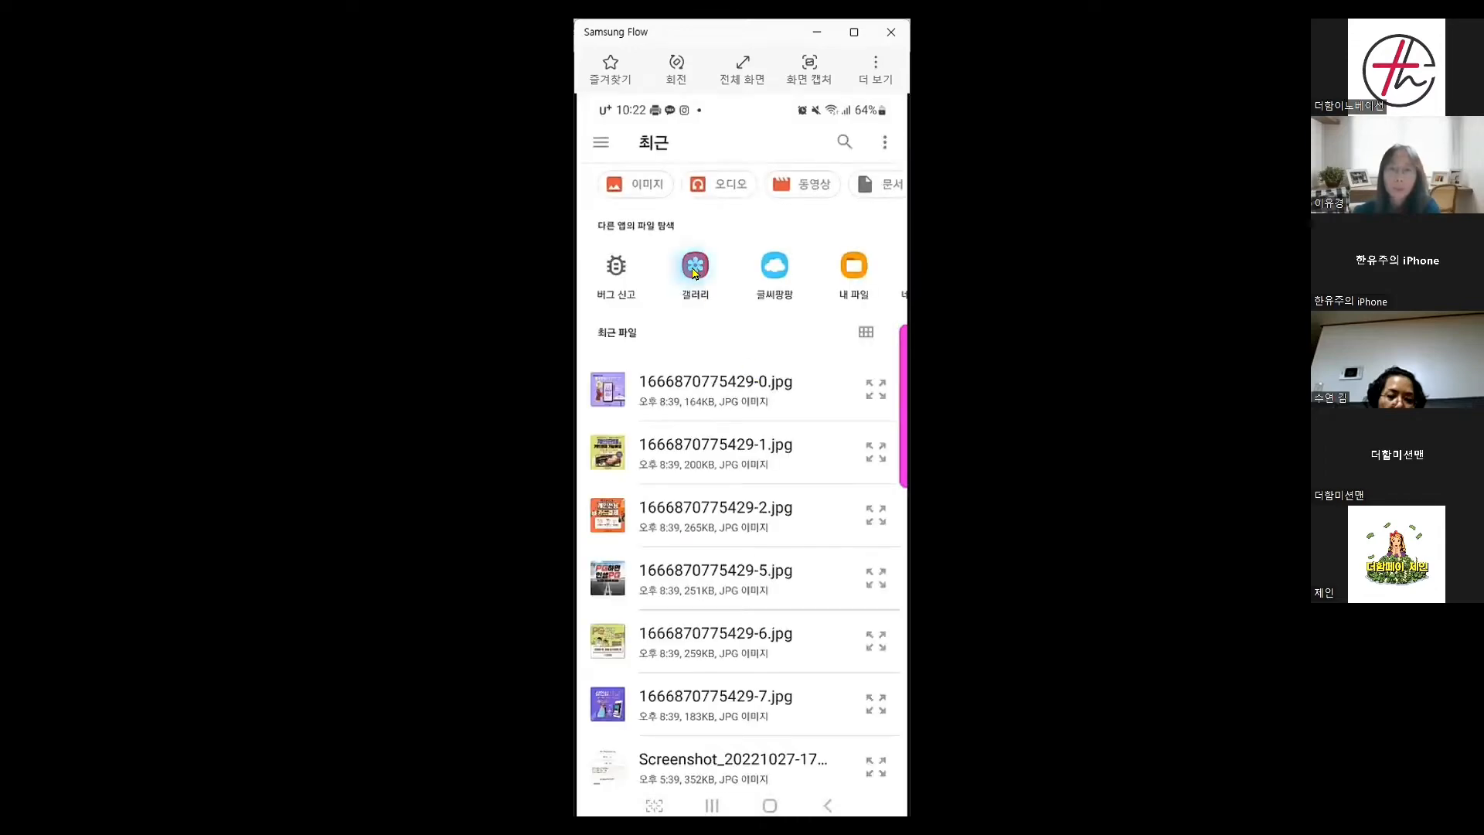
pyautogui.scroll(-5, 822, 338)
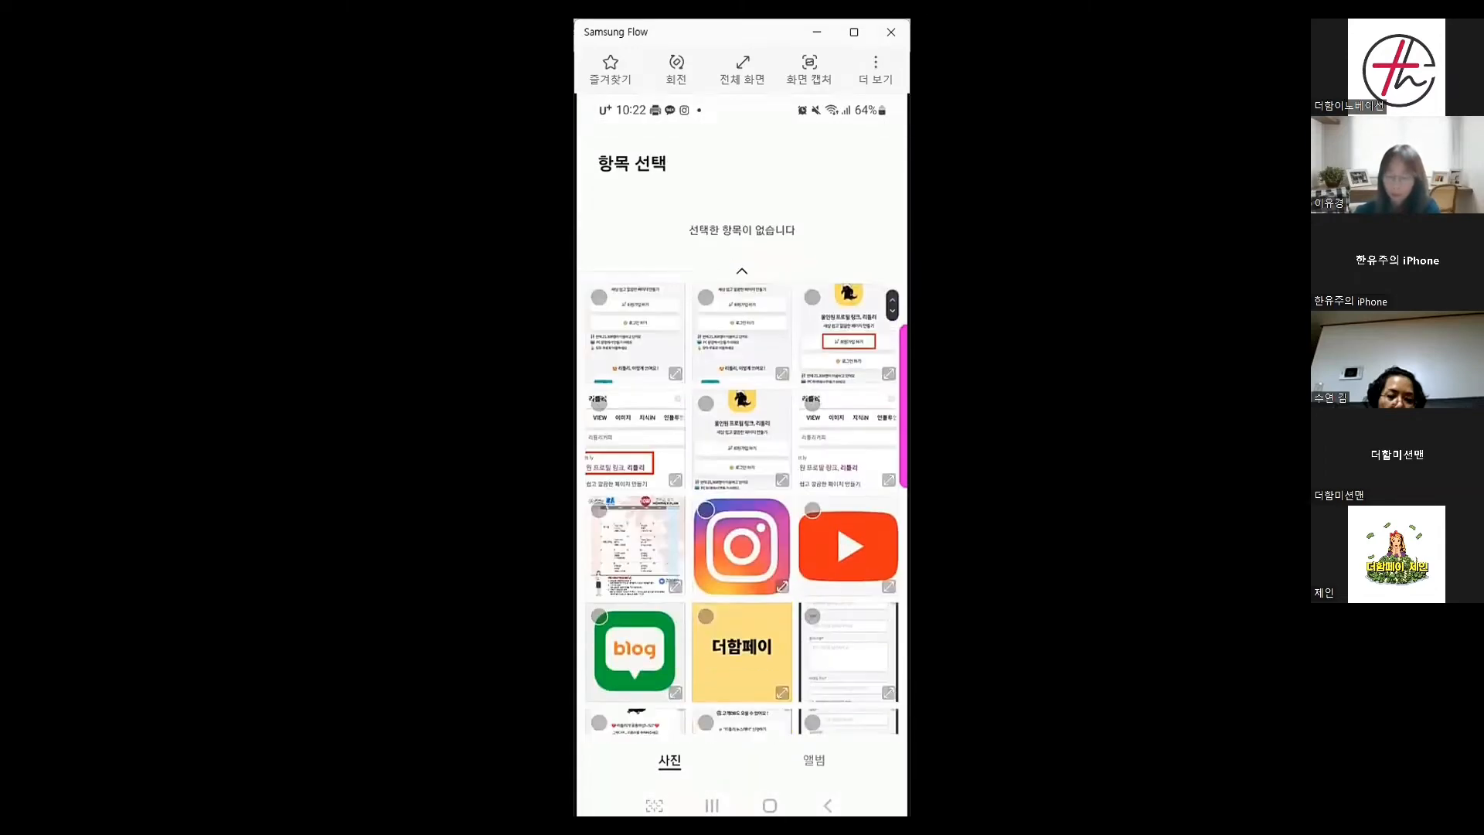
pyautogui.click(848, 546)
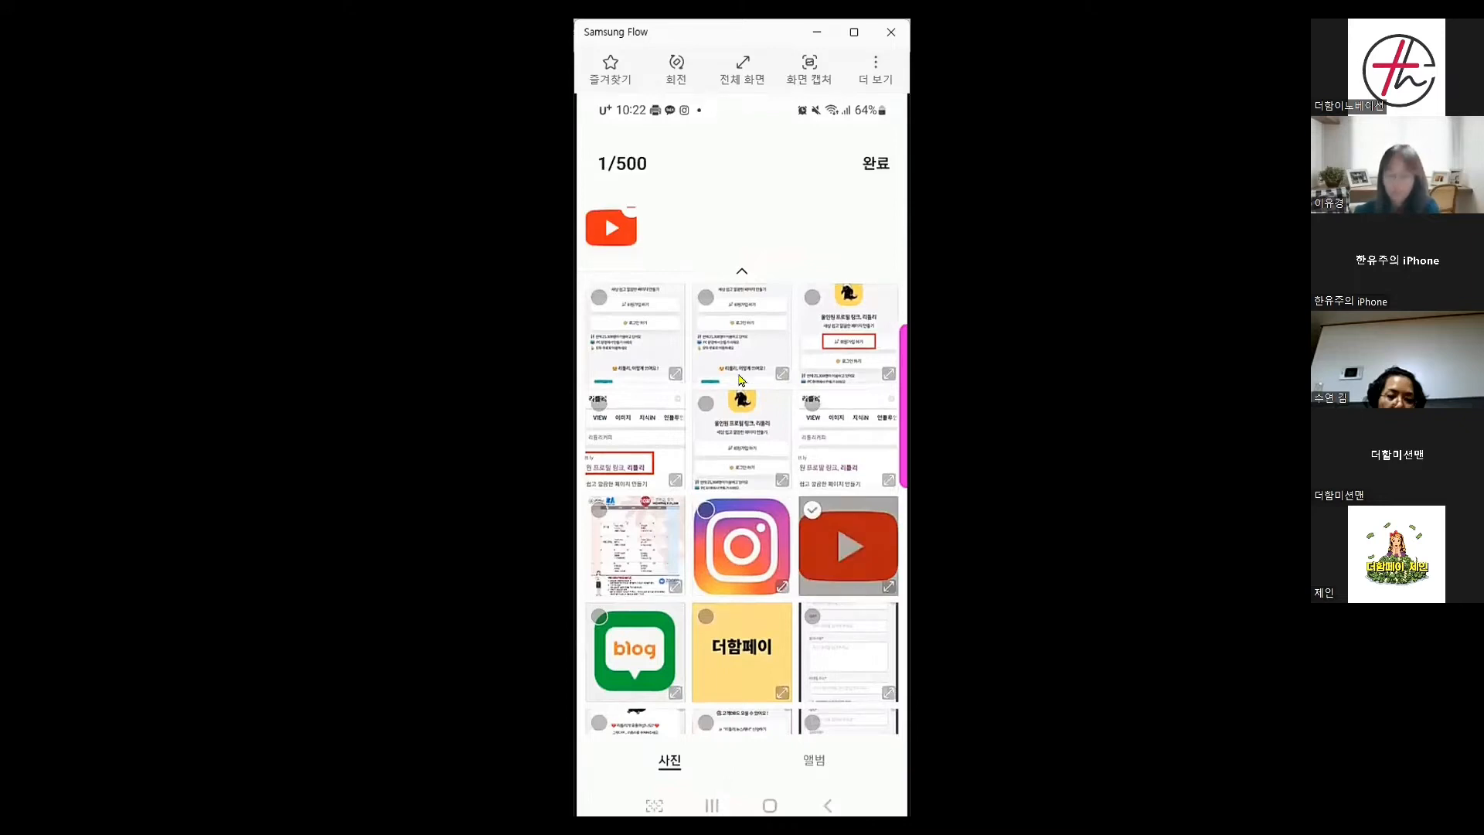
pyautogui.click(875, 163)
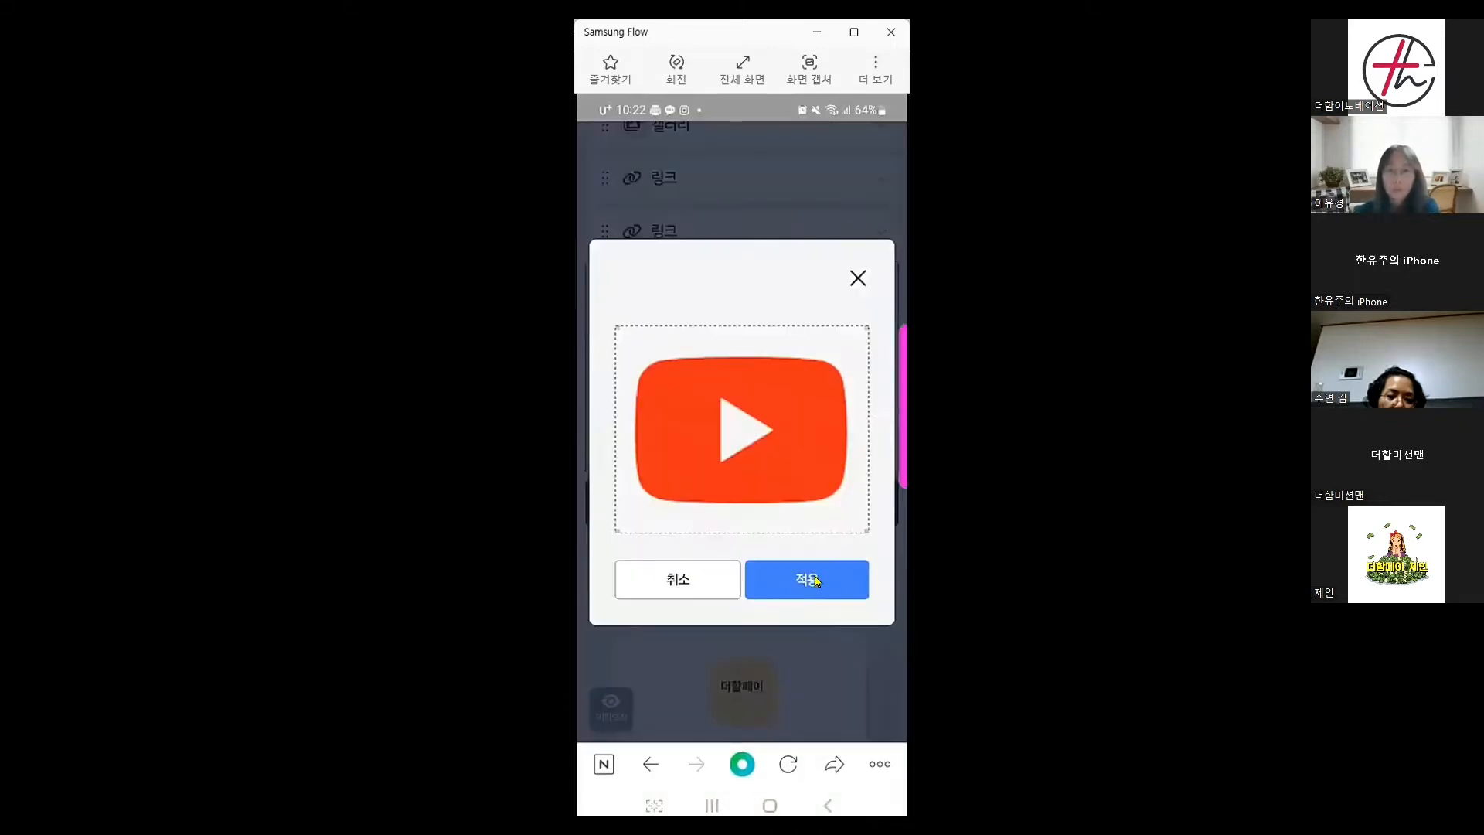
pyautogui.click(805, 579)
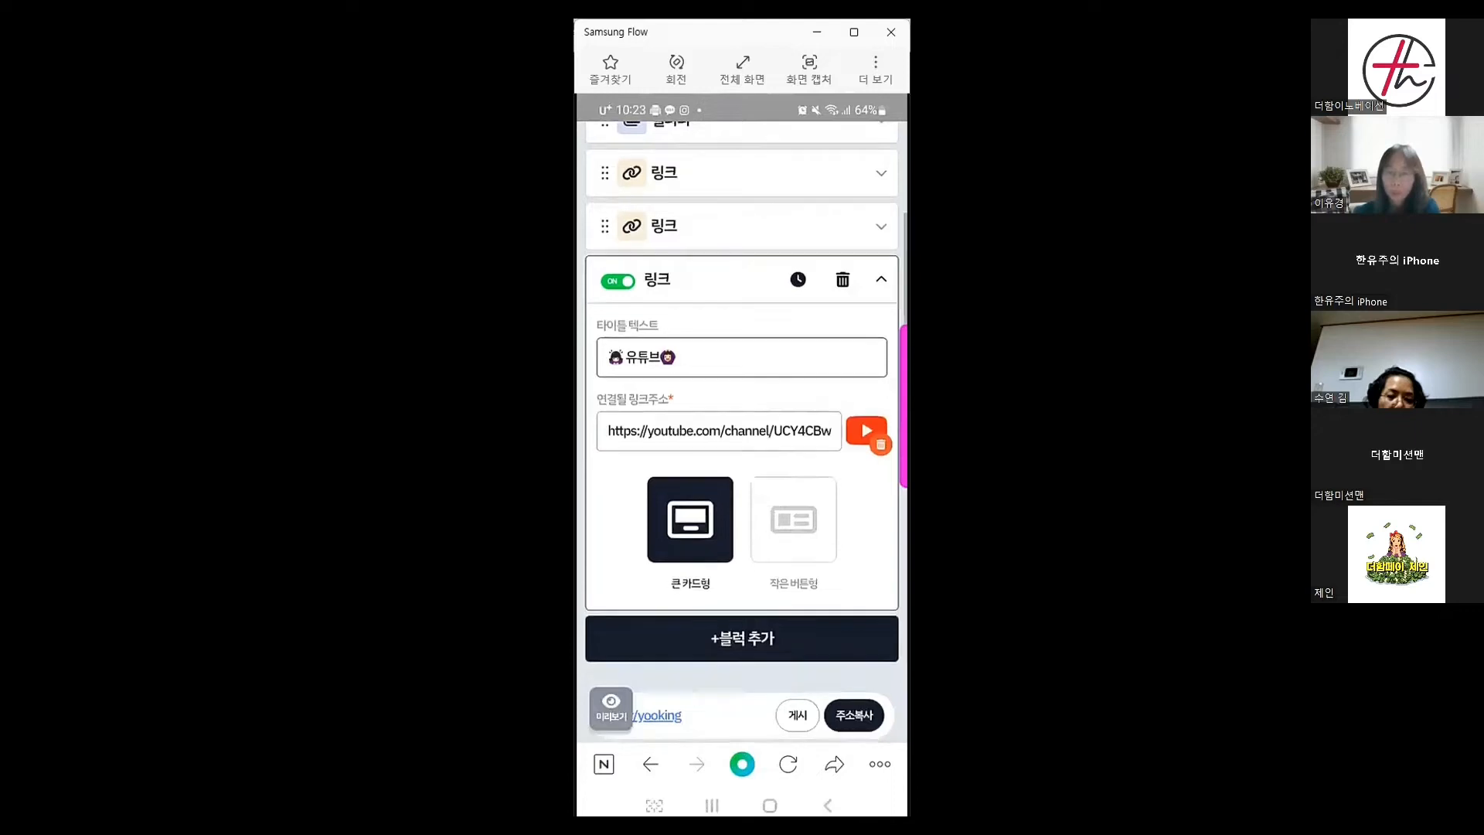
# Switch the 유튜브 link to the 작은버튼형 style and check it in the page preview
pyautogui.scroll(-2, 825, 527)
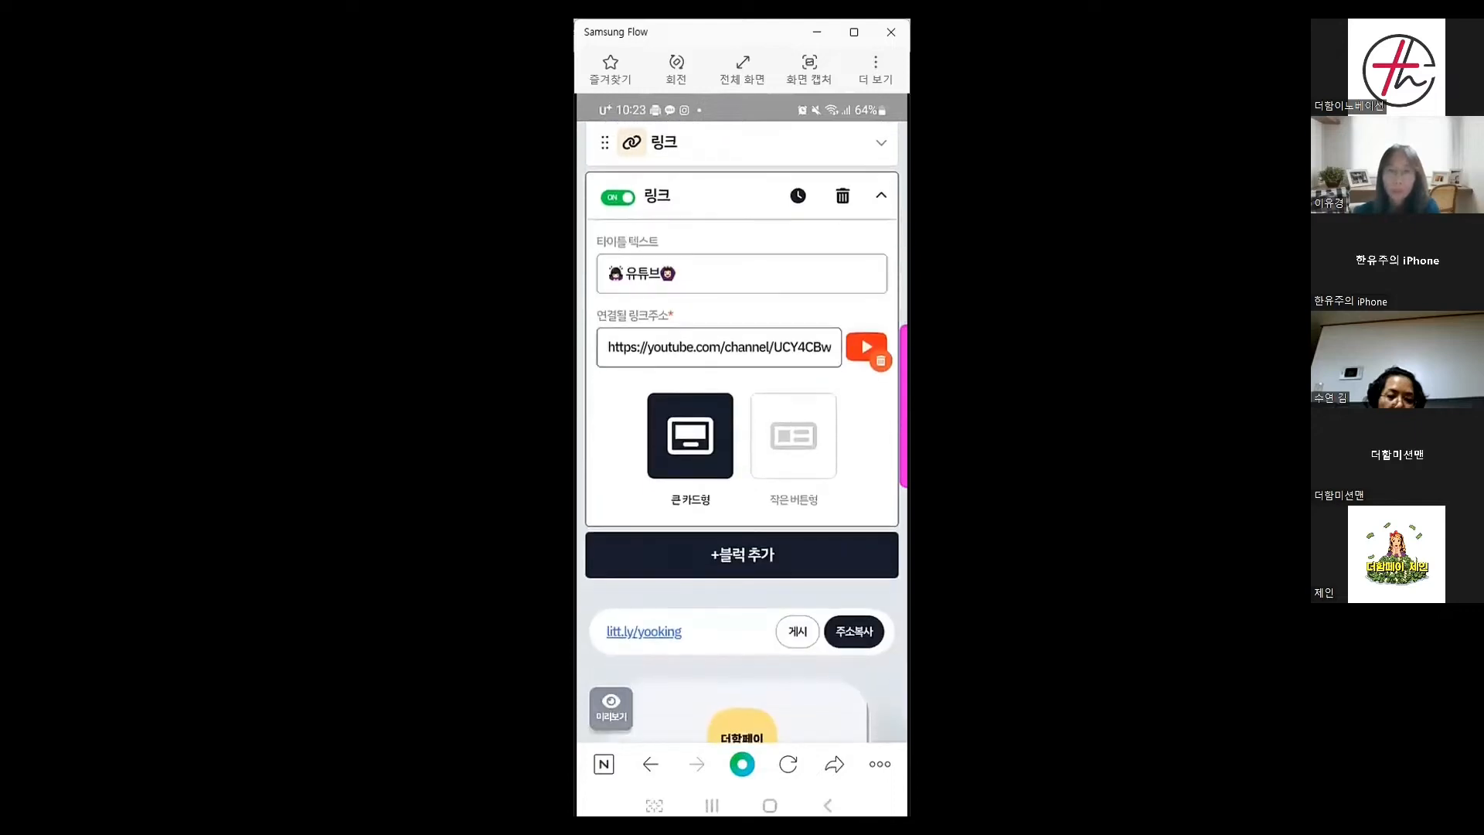
pyautogui.click(788, 452)
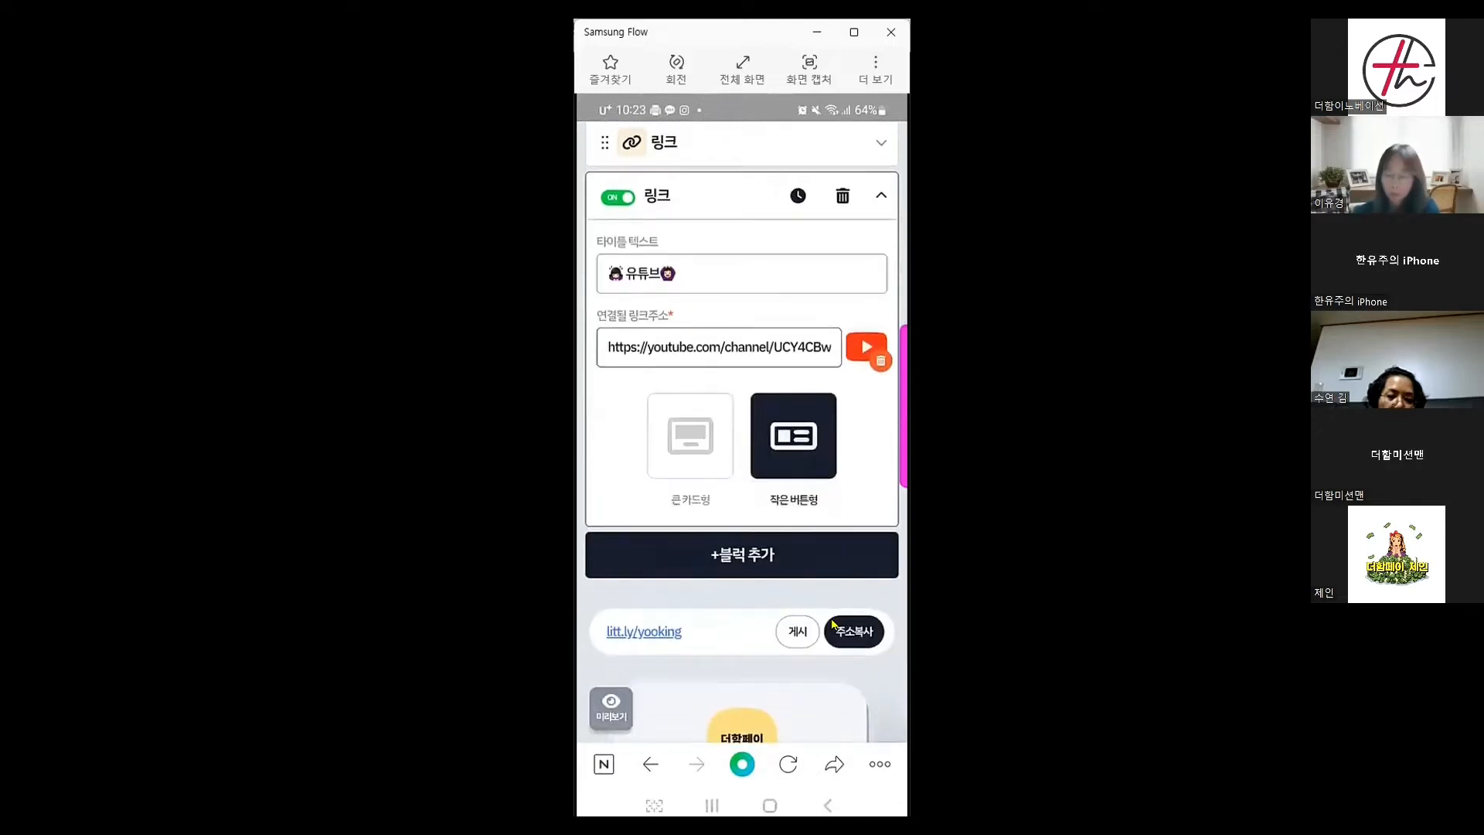
pyautogui.scroll(-6, 833, 623)
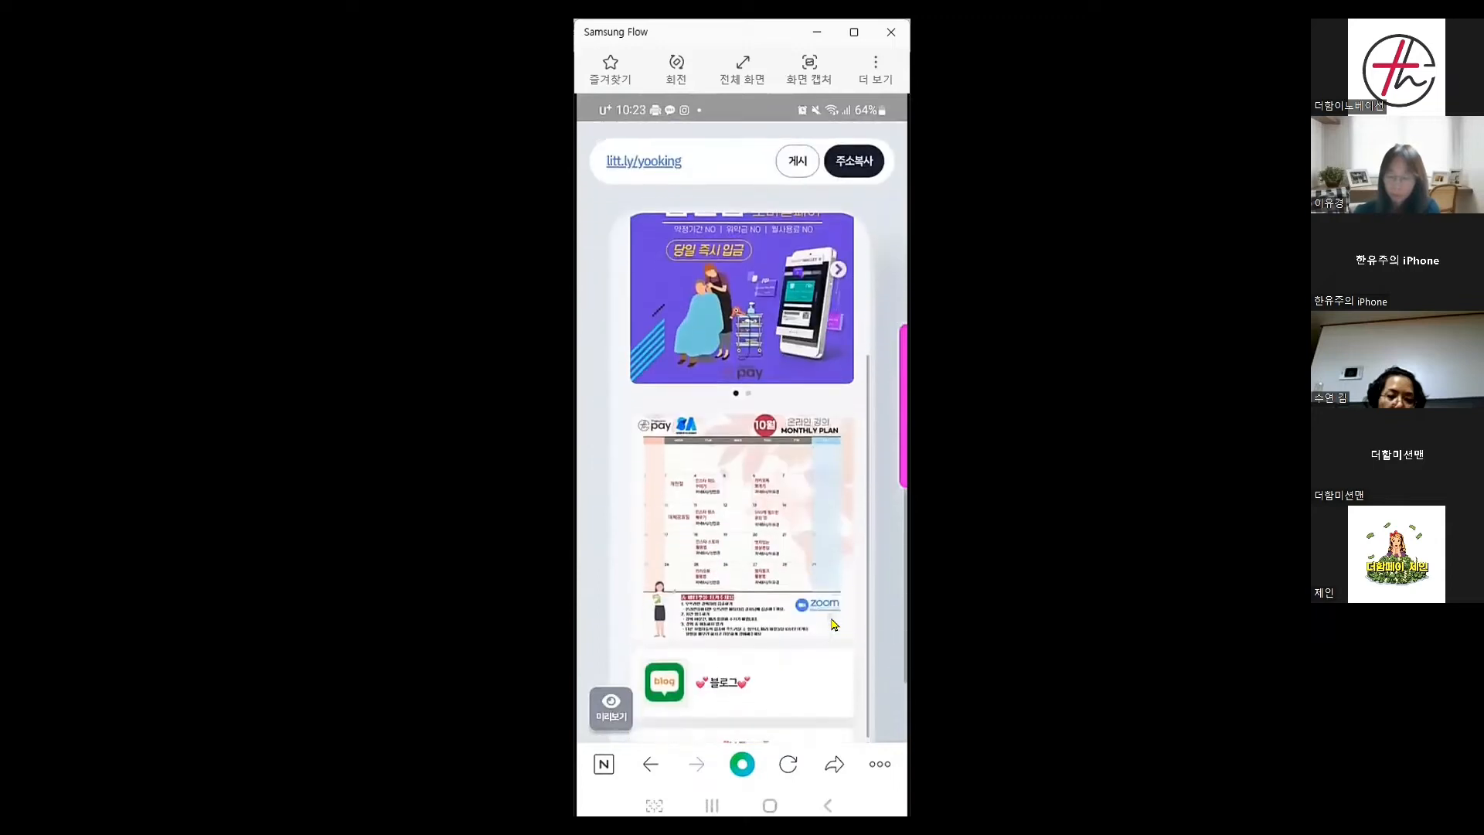
pyautogui.scroll(-2, 833, 623)
pyautogui.scroll(-1, 832, 622)
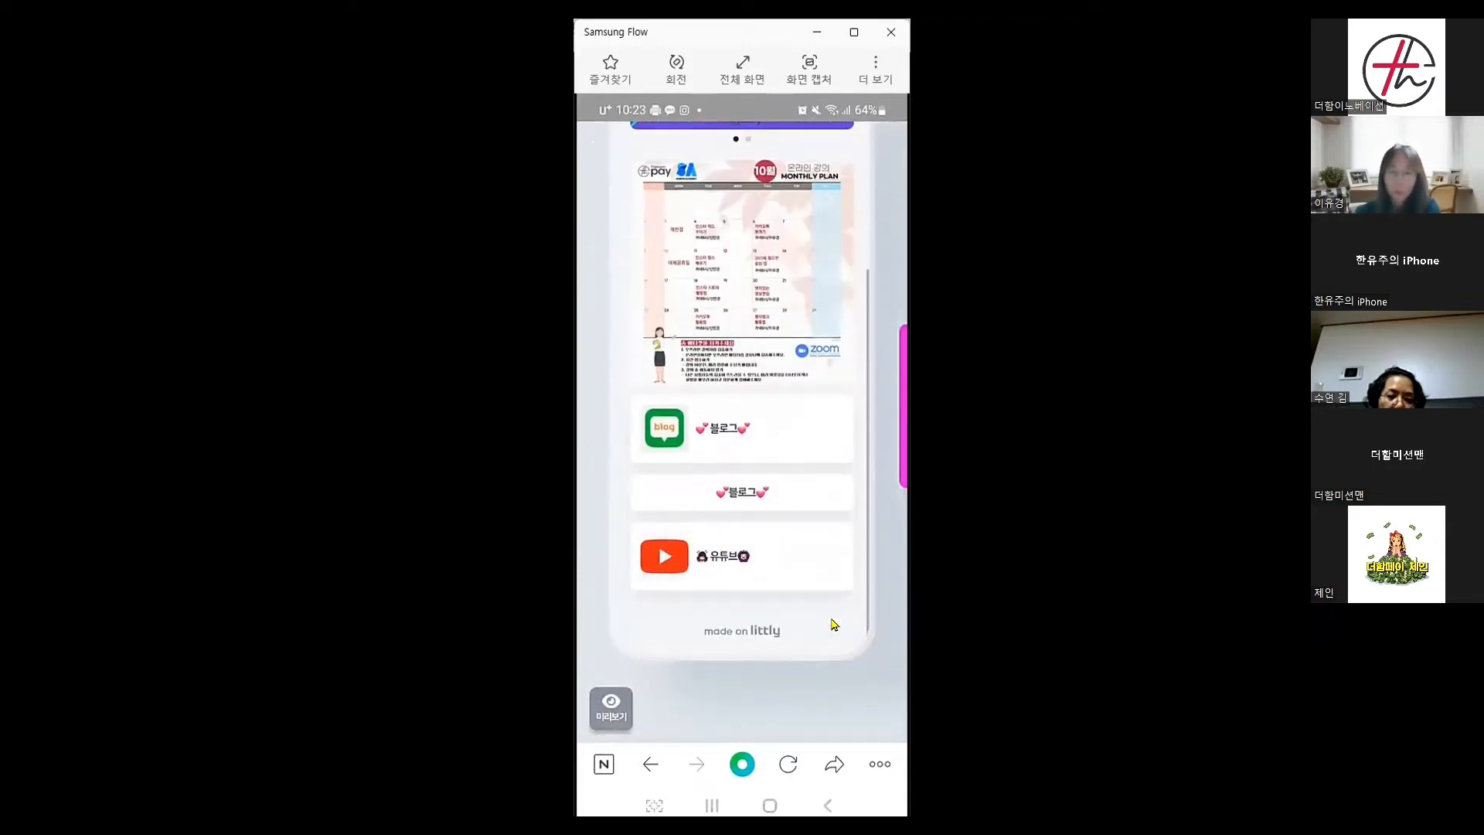
pyautogui.scroll(5, 818, 615)
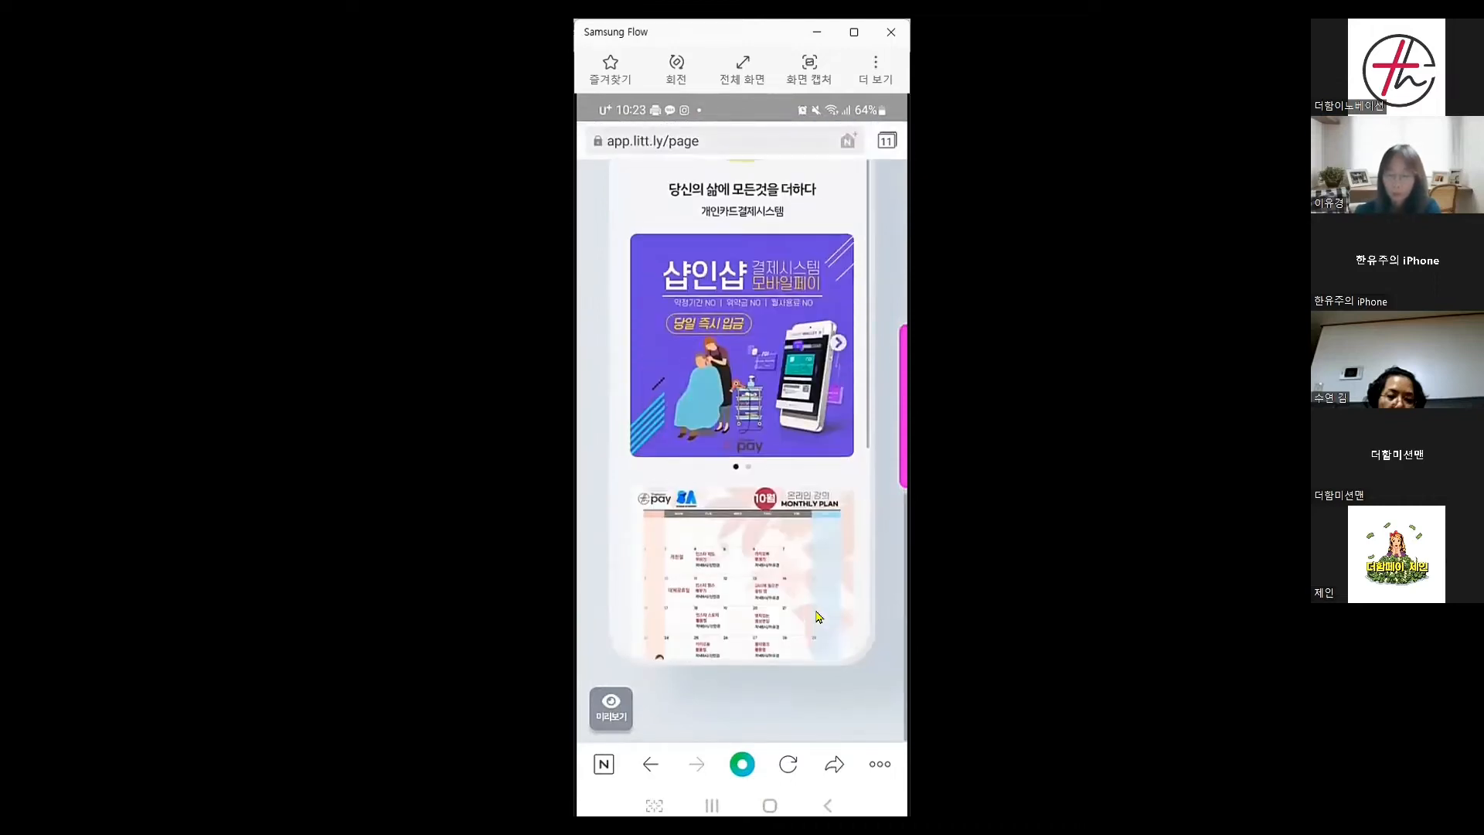
pyautogui.scroll(-2, 819, 615)
pyautogui.scroll(-4, 818, 616)
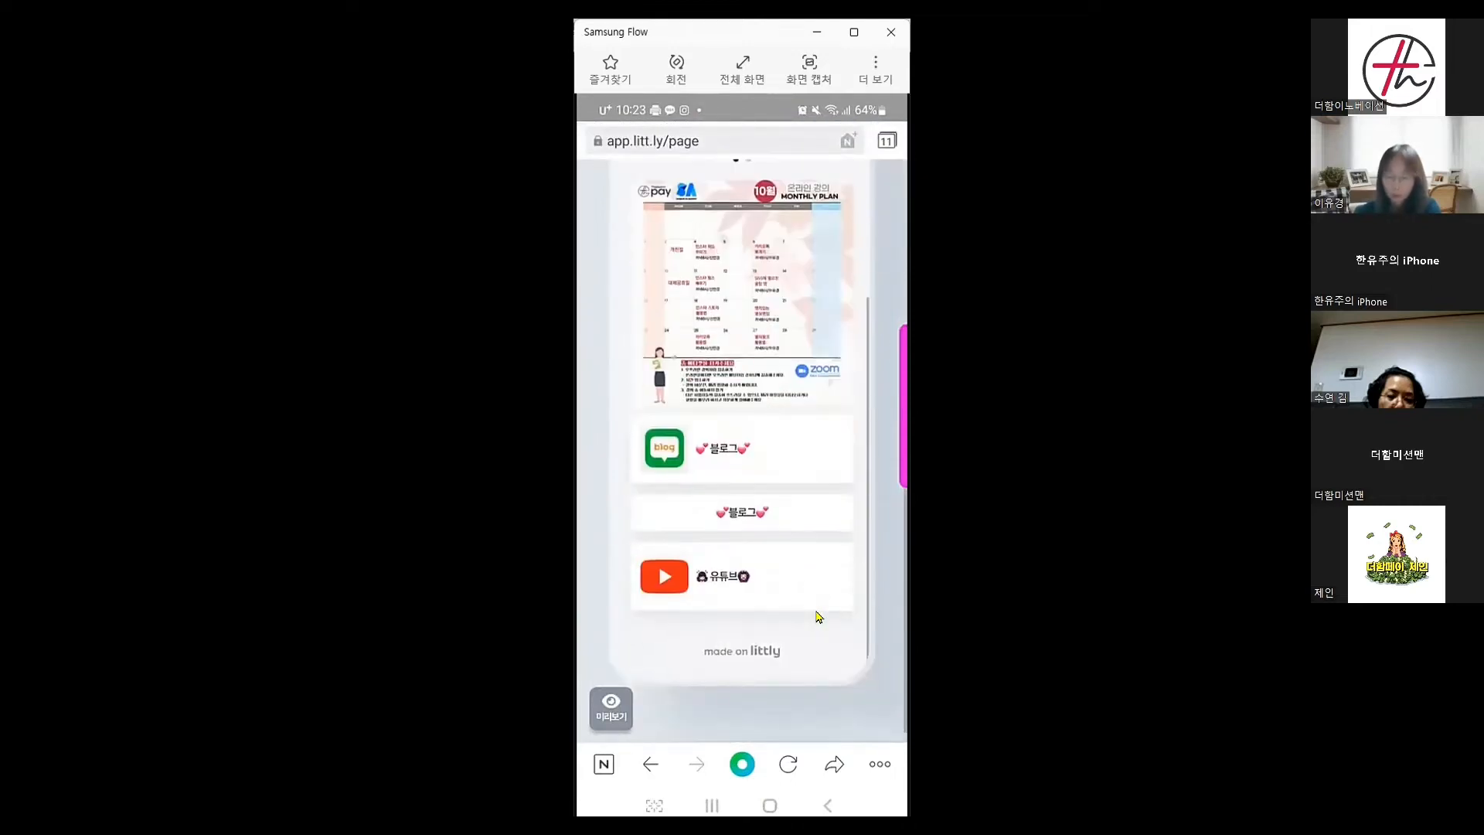
pyautogui.scroll(6, 820, 605)
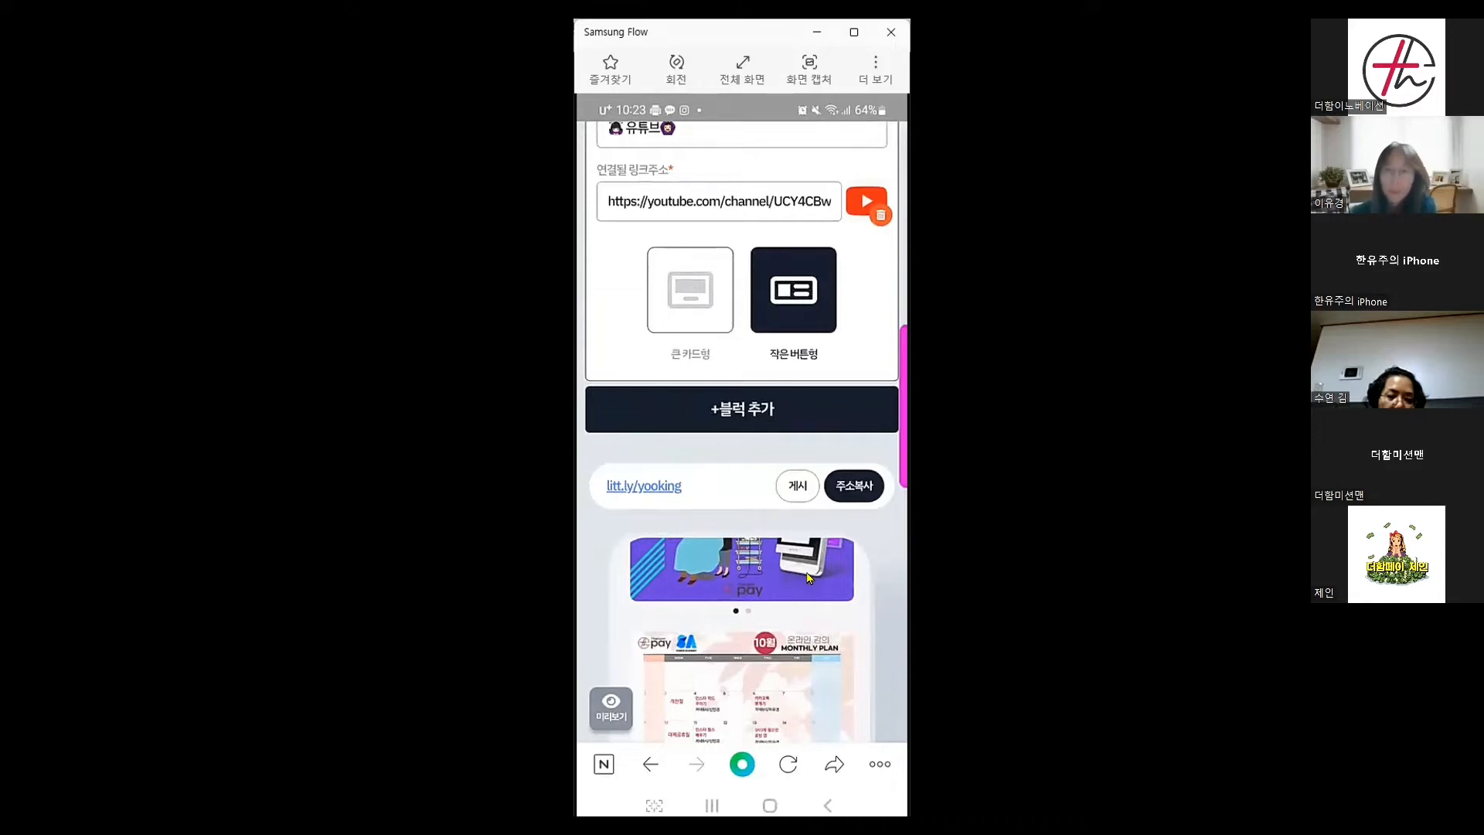
# Add a 동영상 video block to the page, then go to the home screen
pyautogui.click(752, 410)
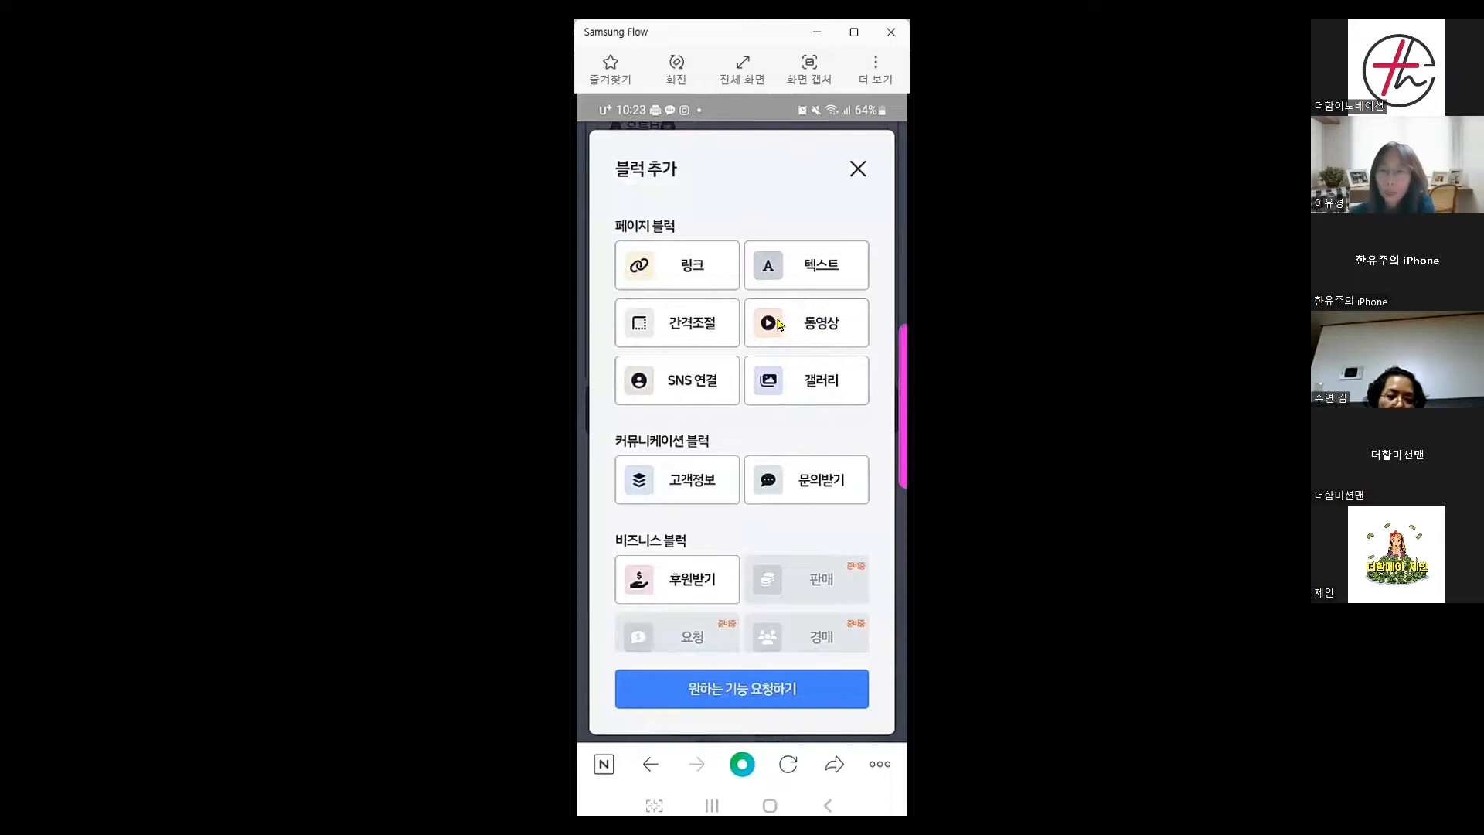
pyautogui.click(820, 323)
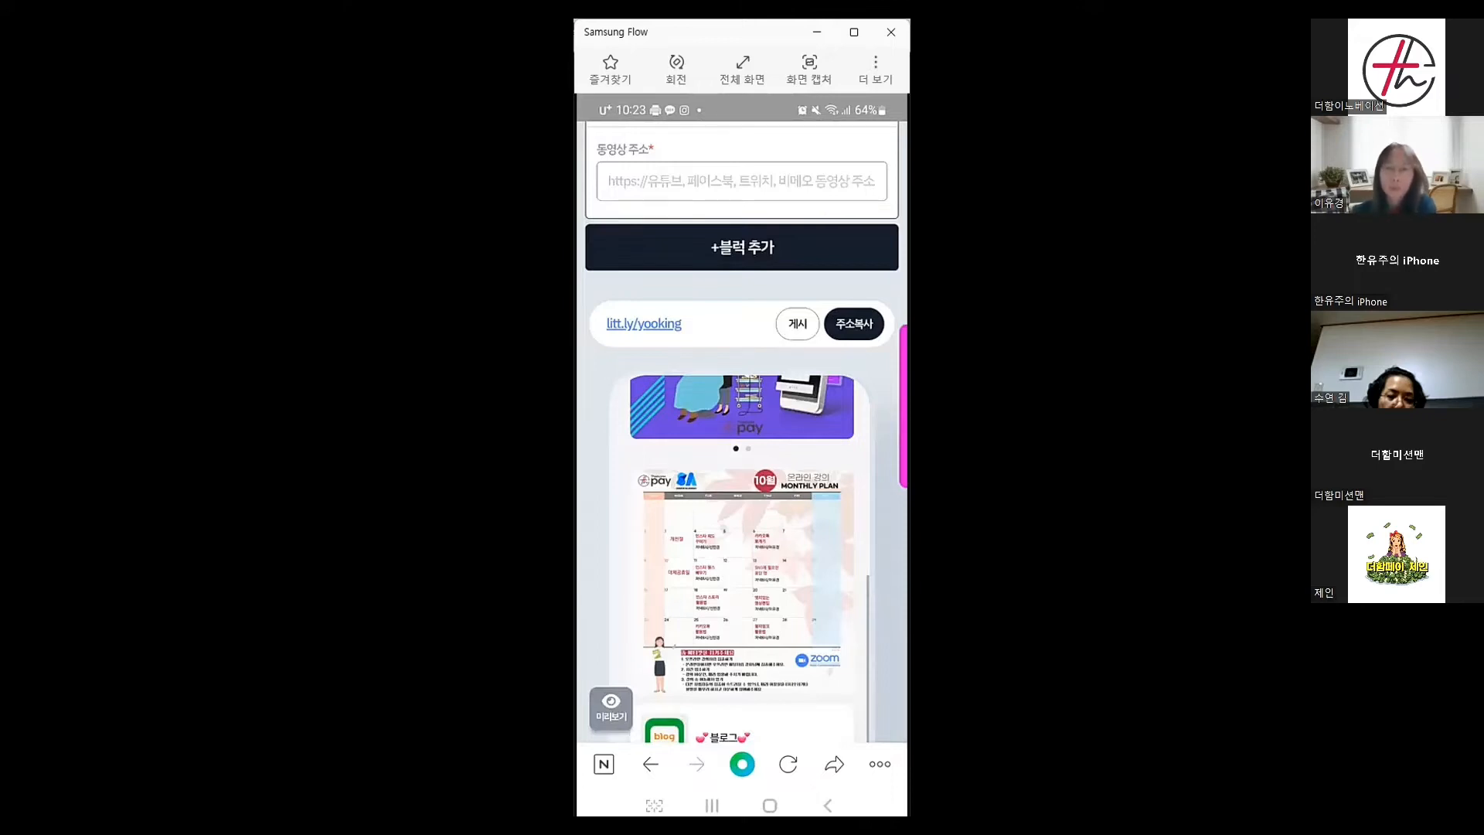
pyautogui.click(770, 806)
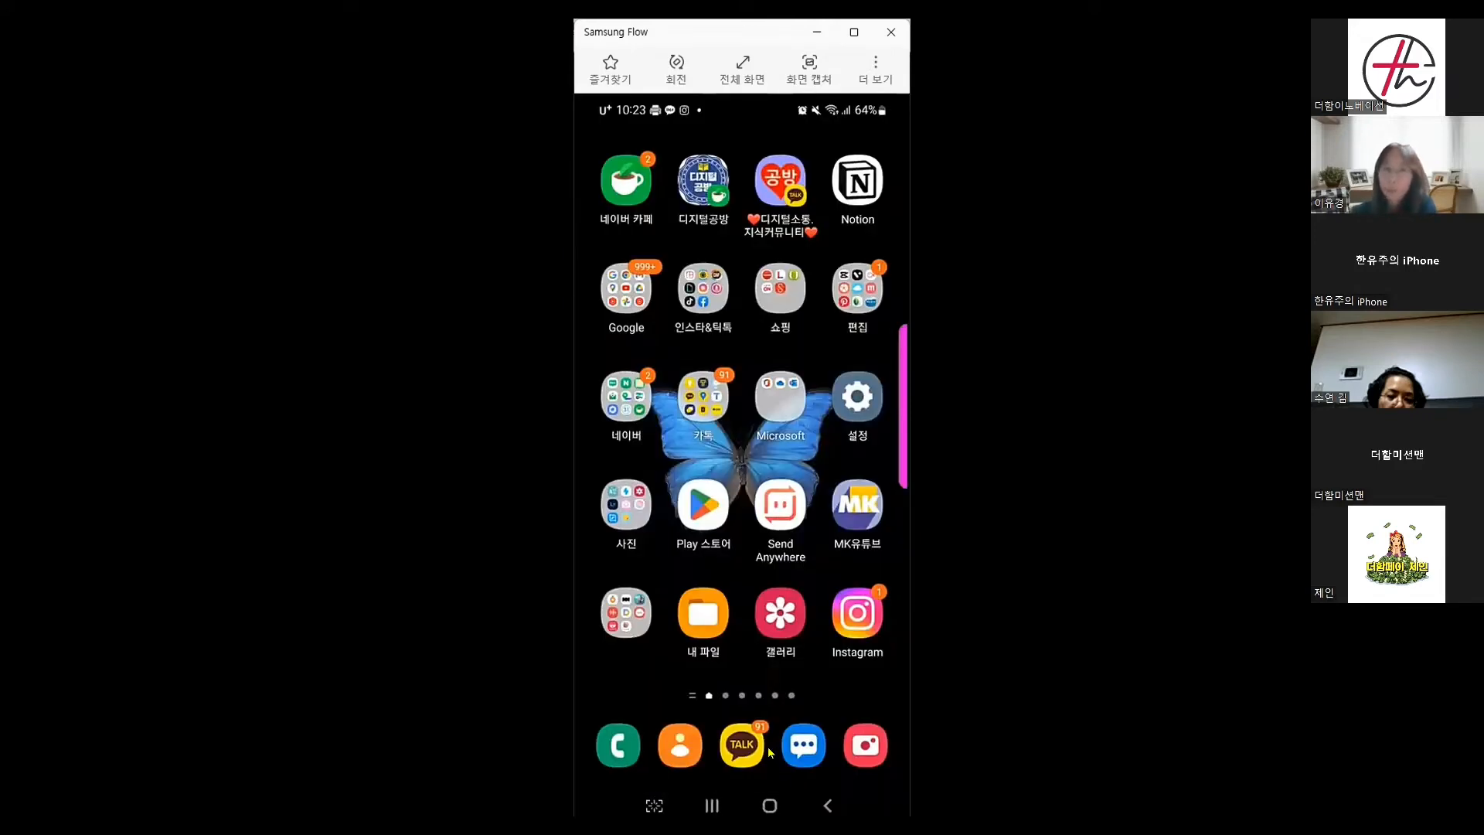
# Open YouTube and search for 더함페이
pyautogui.click(627, 298)
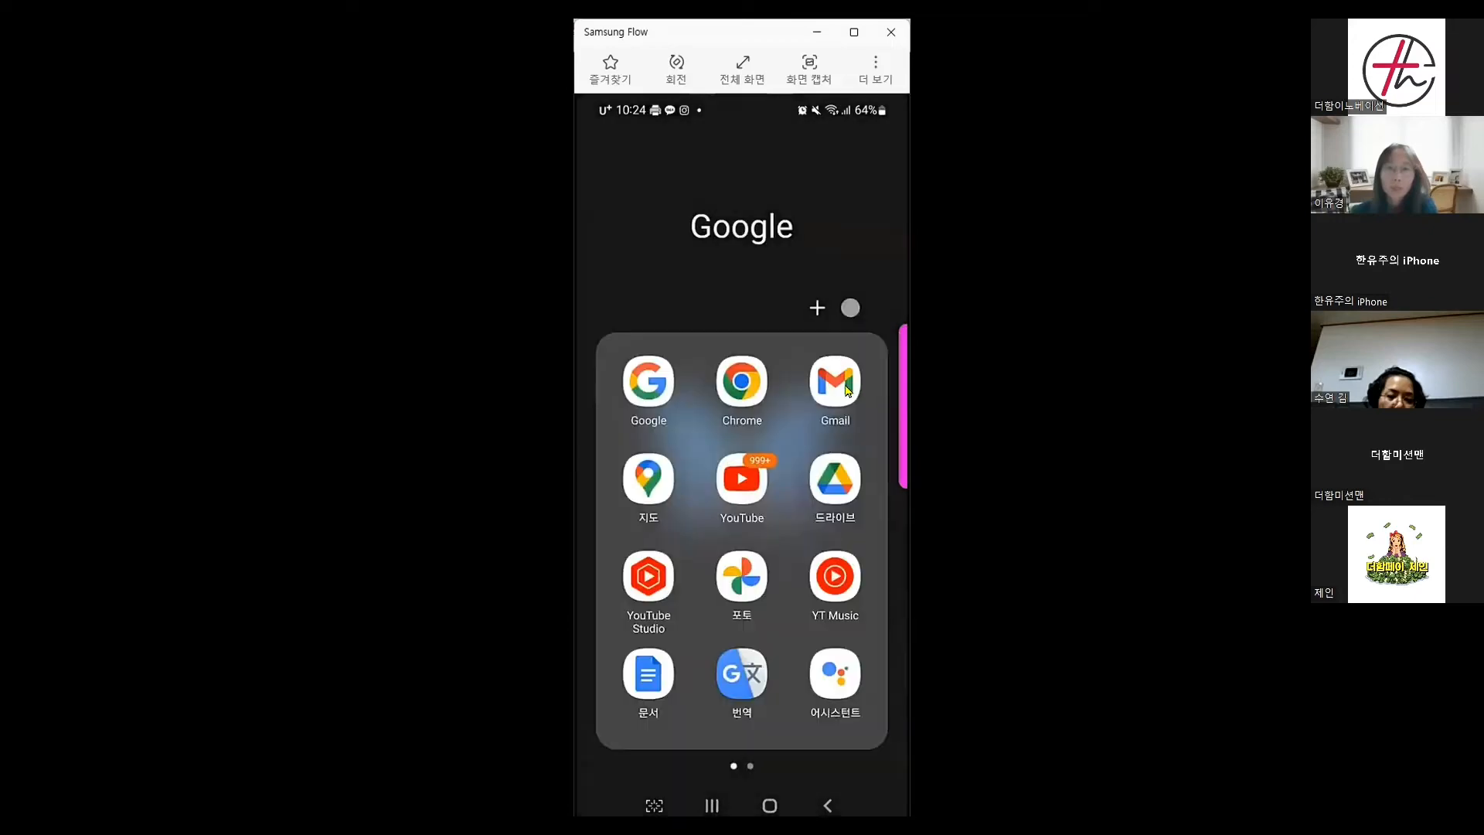
pyautogui.click(739, 493)
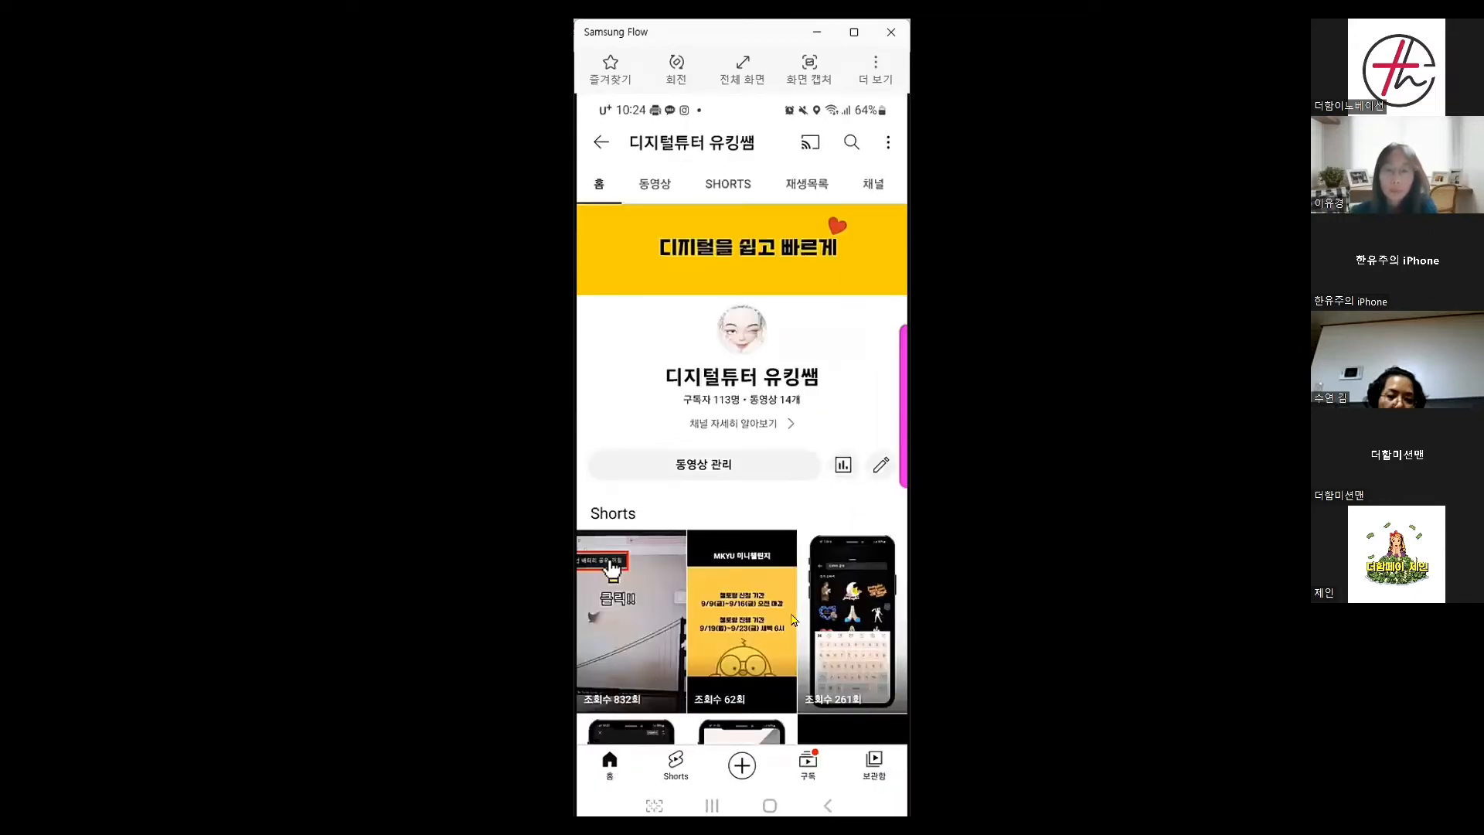
pyautogui.click(615, 771)
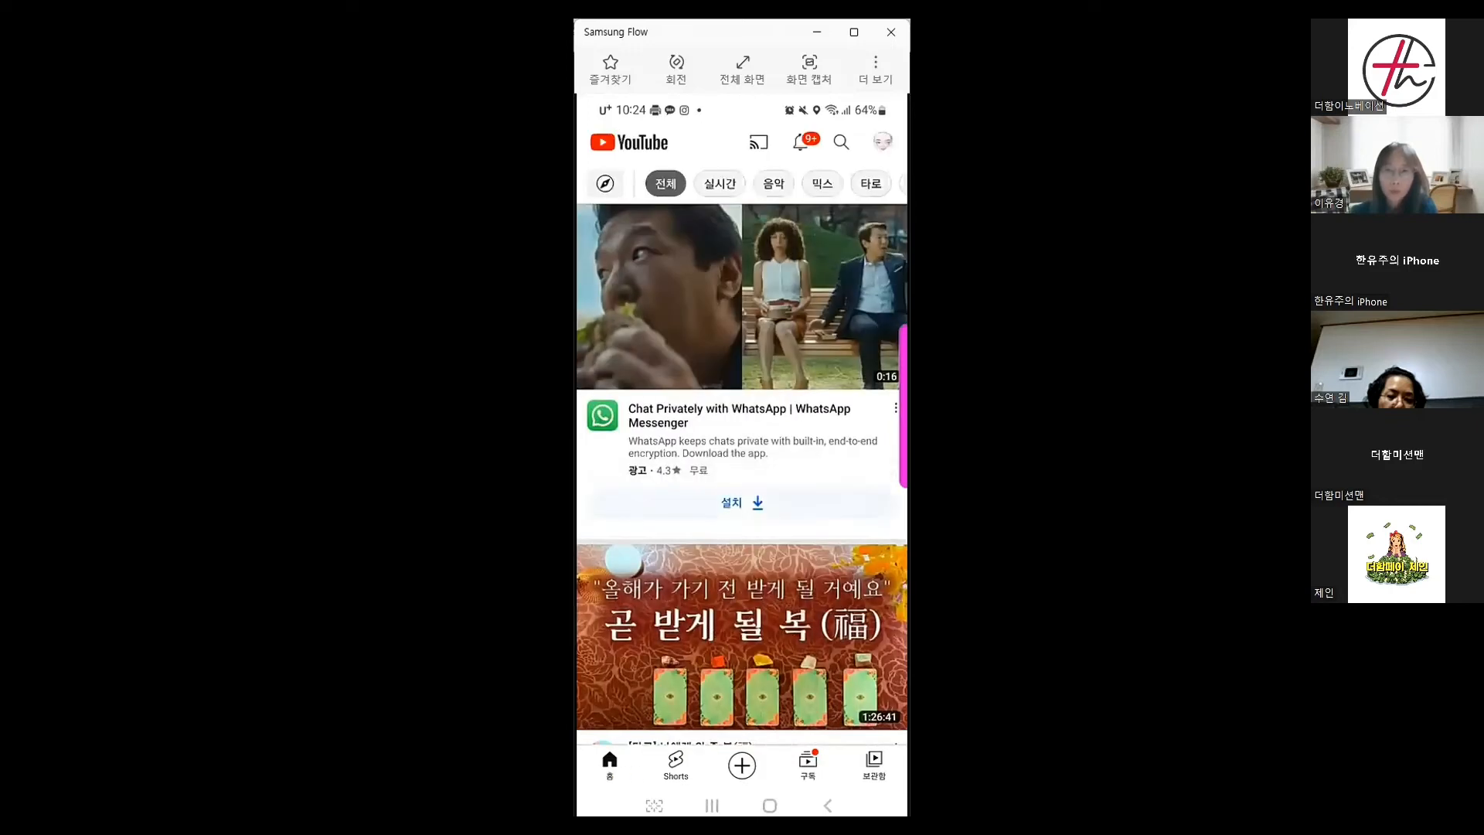
pyautogui.click(841, 144)
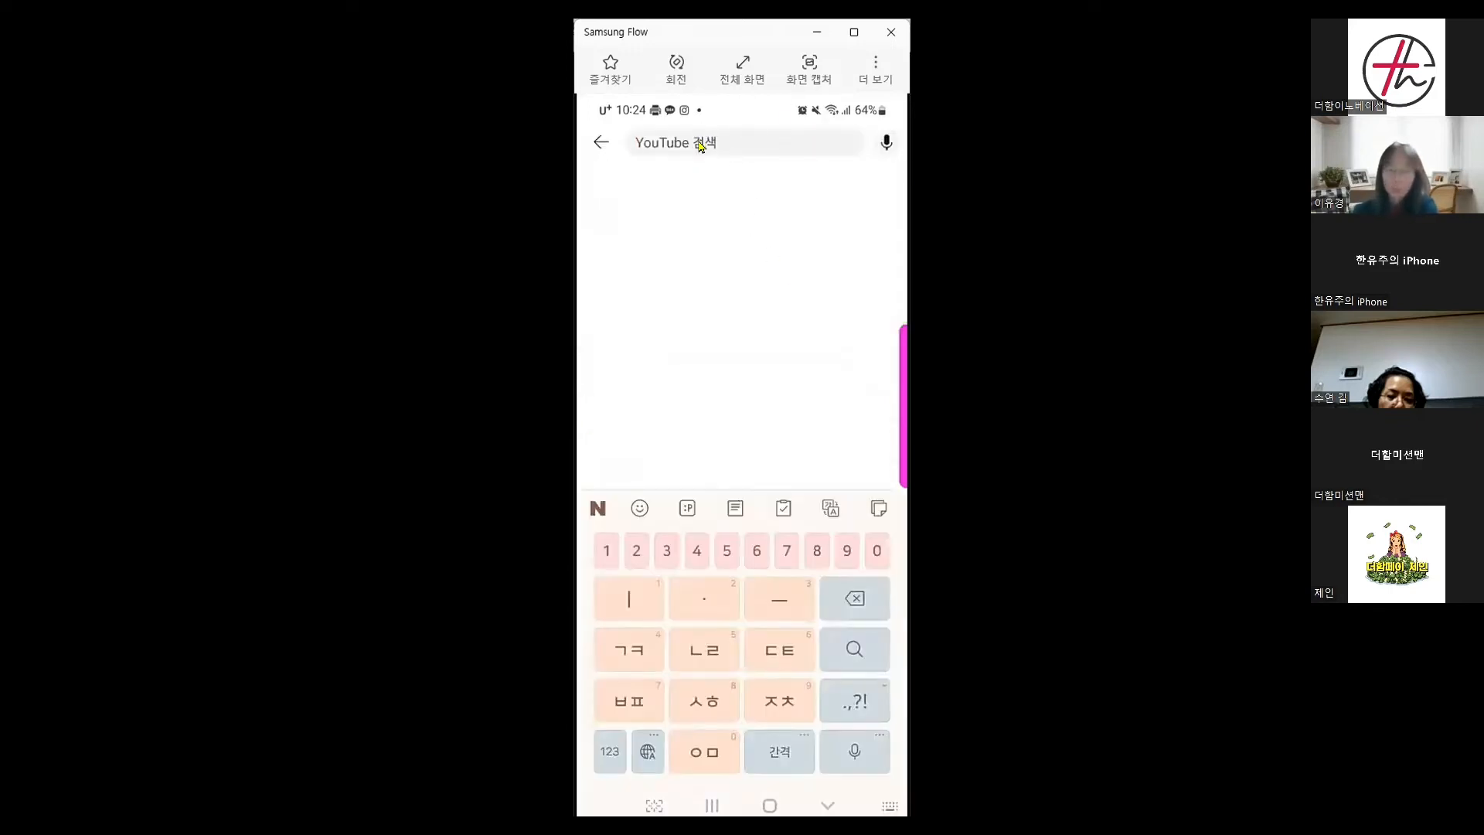
pyautogui.write('더')
pyautogui.write('함페')
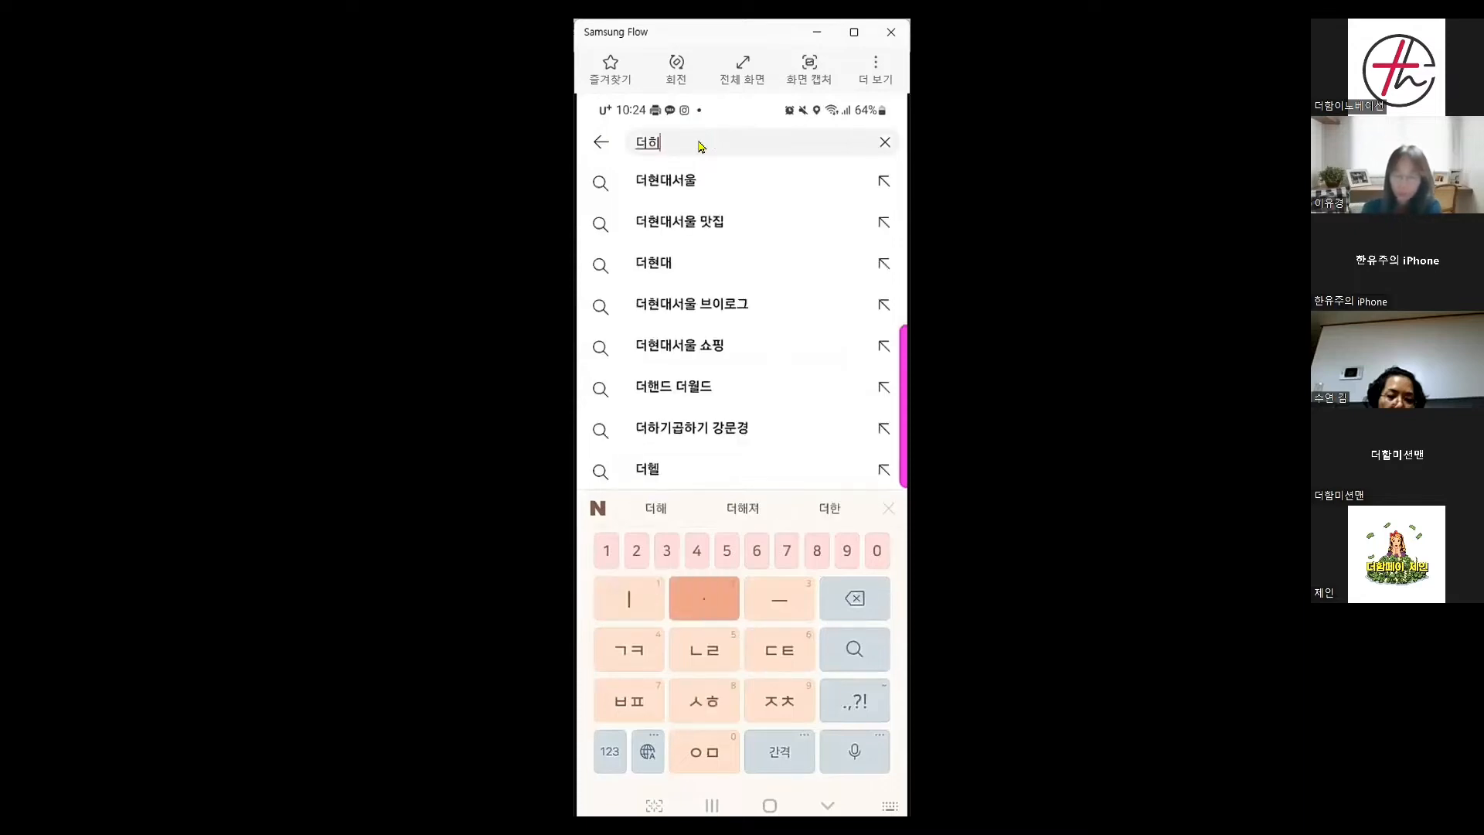
pyautogui.write('이')
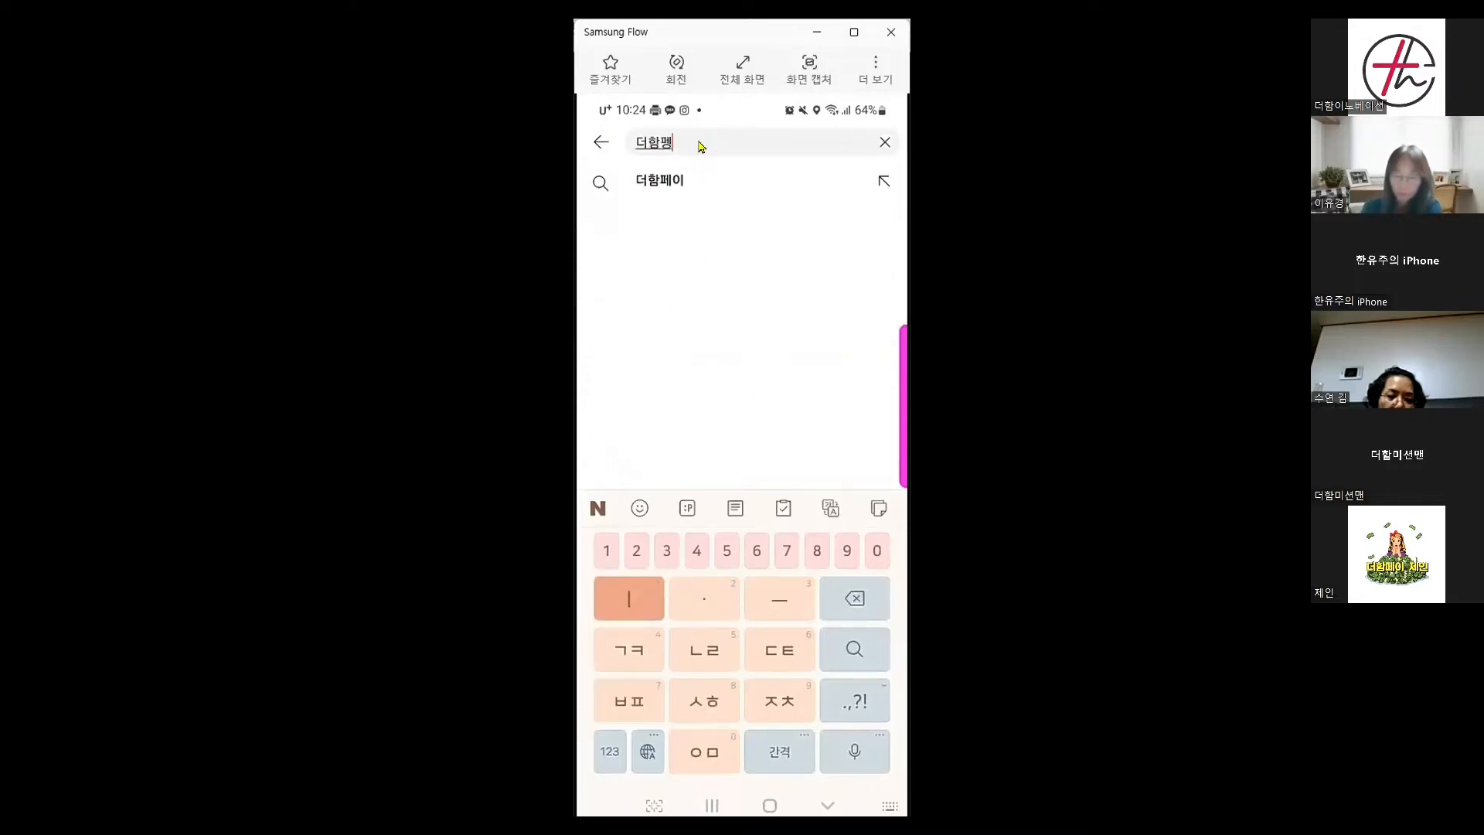
pyautogui.press('Return')
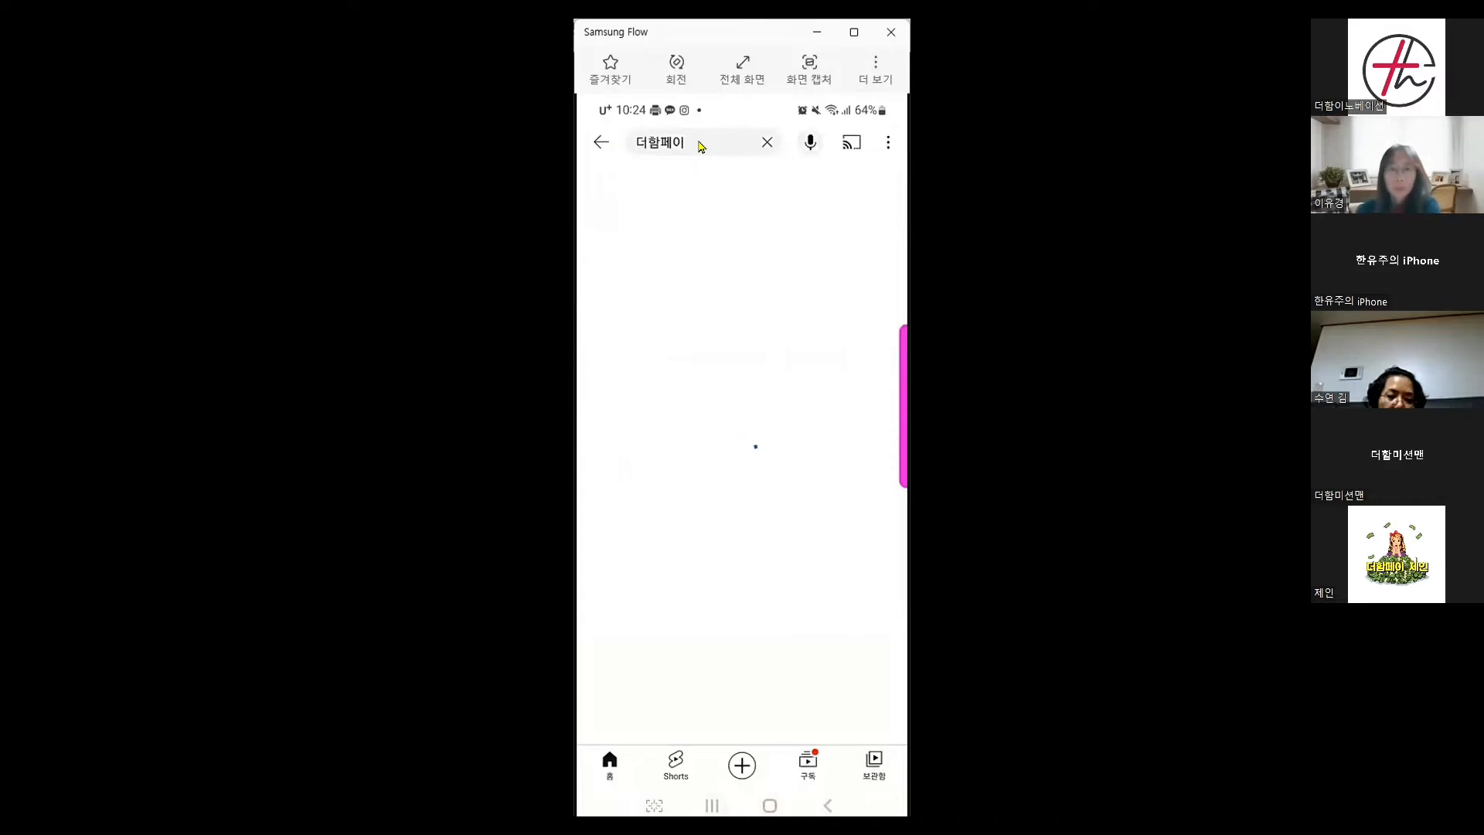
pyautogui.scroll(-5, 701, 147)
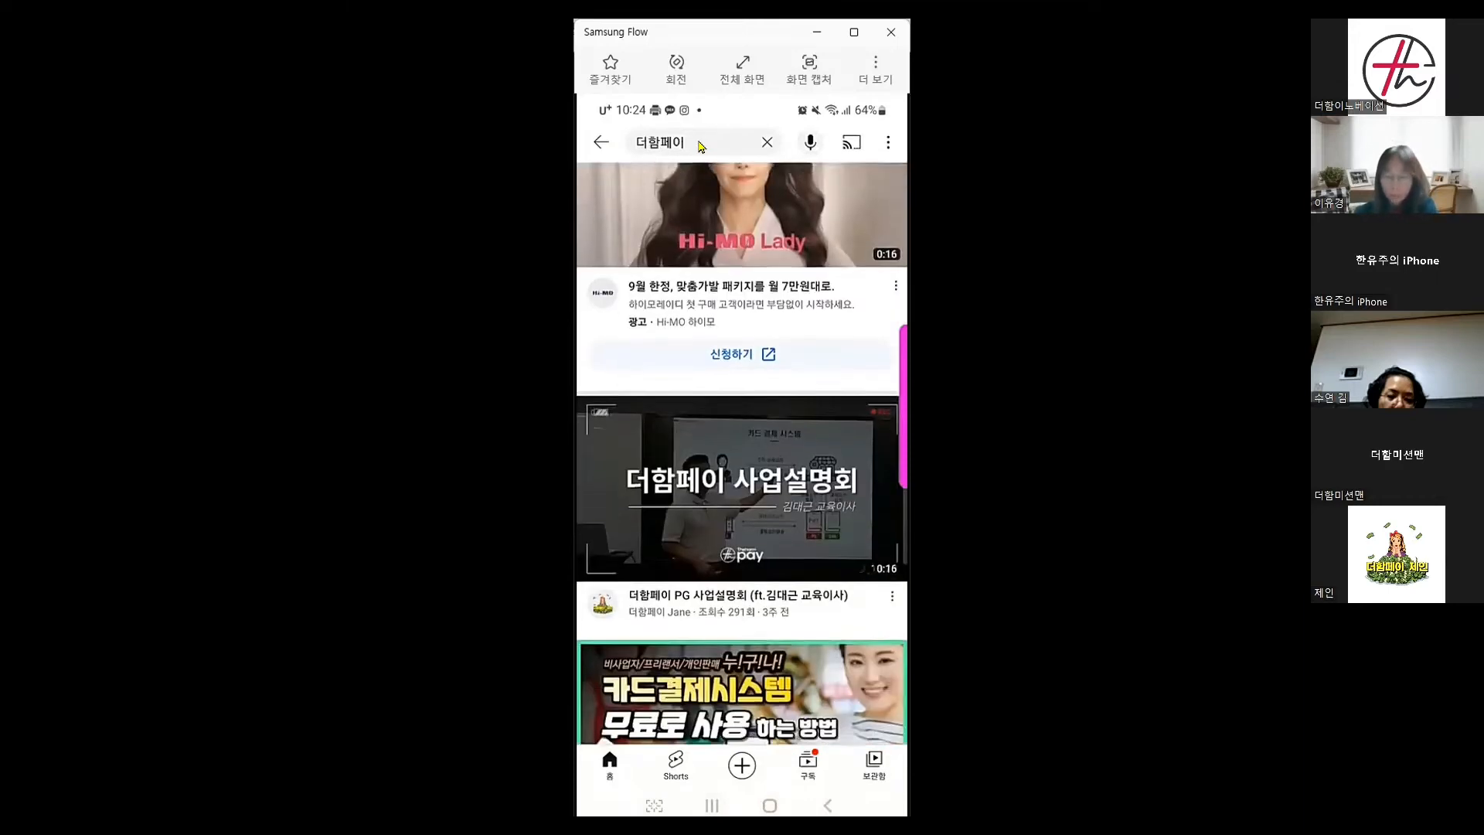
pyautogui.scroll(-4, 701, 147)
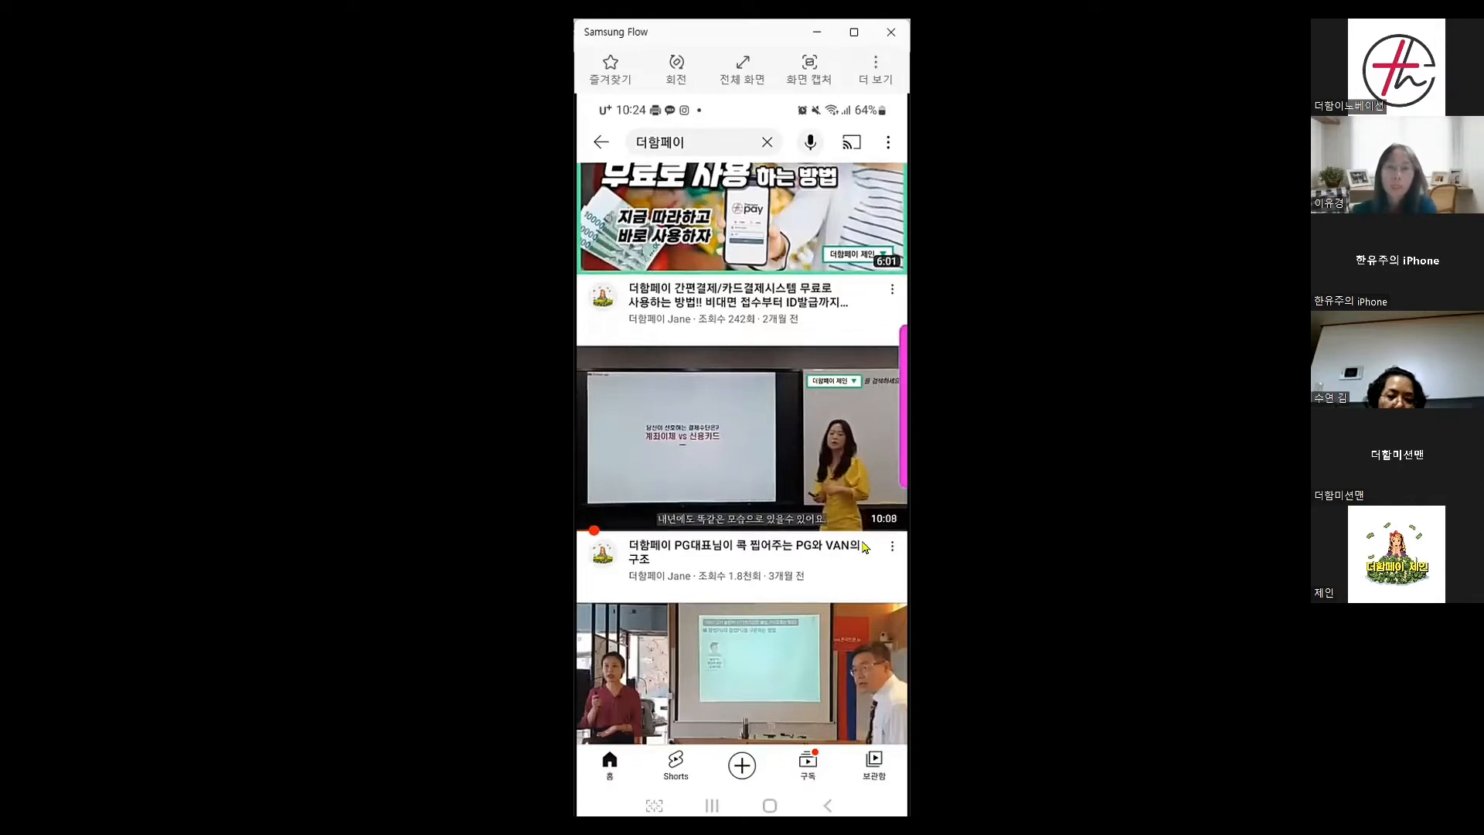
# Copy the link of the PG and VAN structure video, then go to the home screen
pyautogui.click(776, 466)
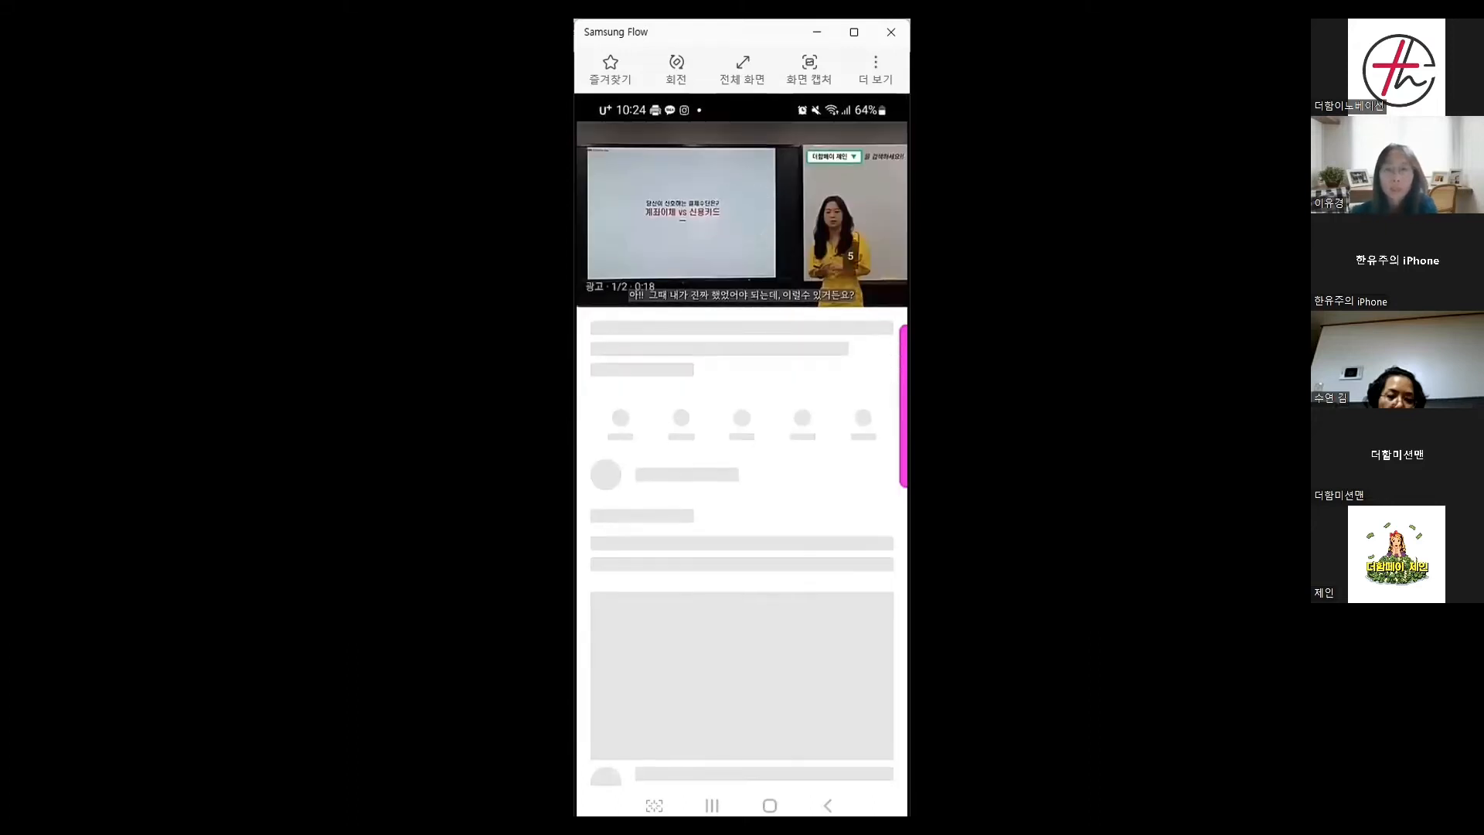
pyautogui.click(886, 329)
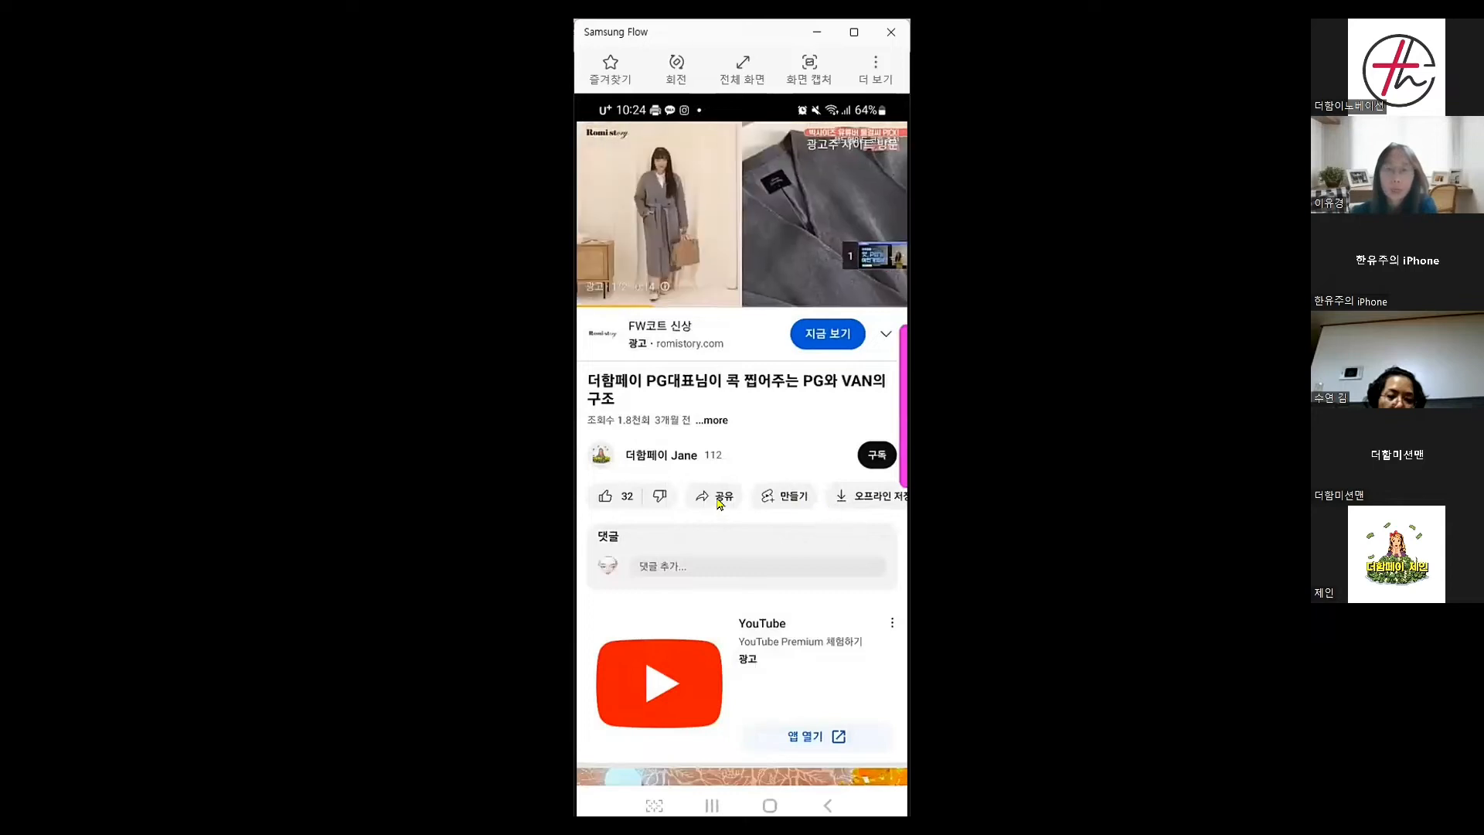
pyautogui.click(719, 499)
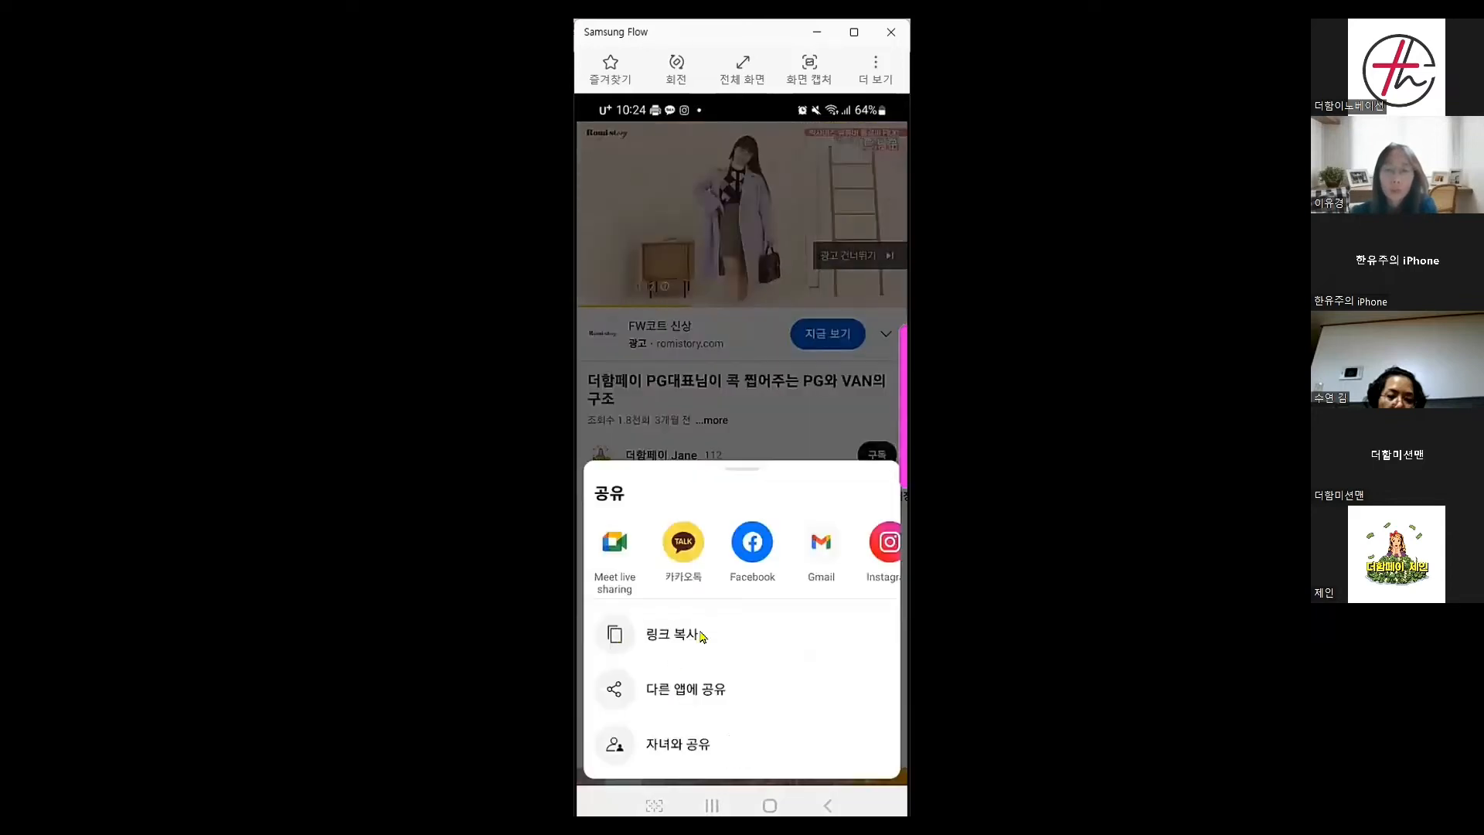
pyautogui.click(675, 641)
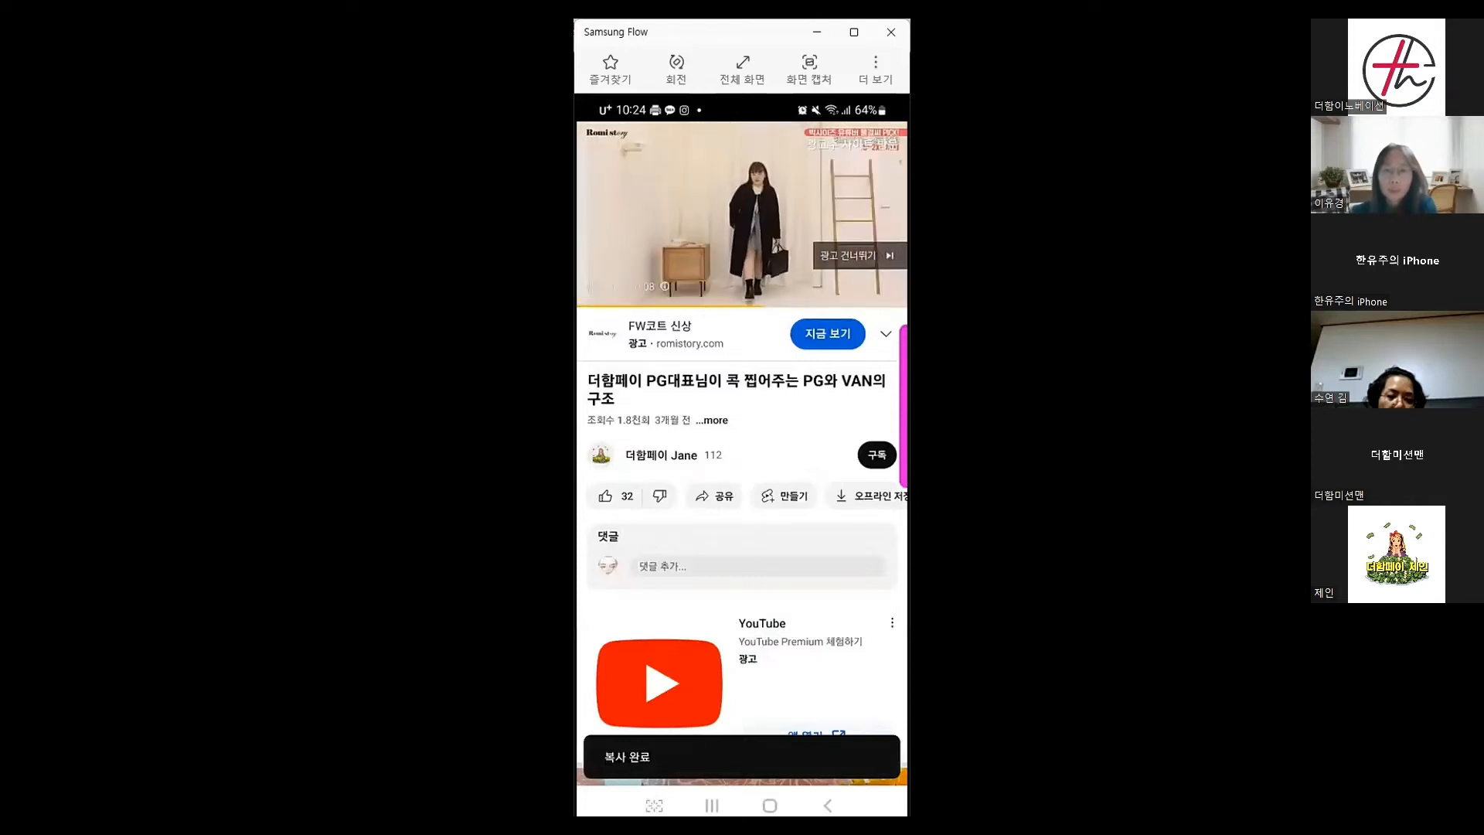
pyautogui.click(769, 805)
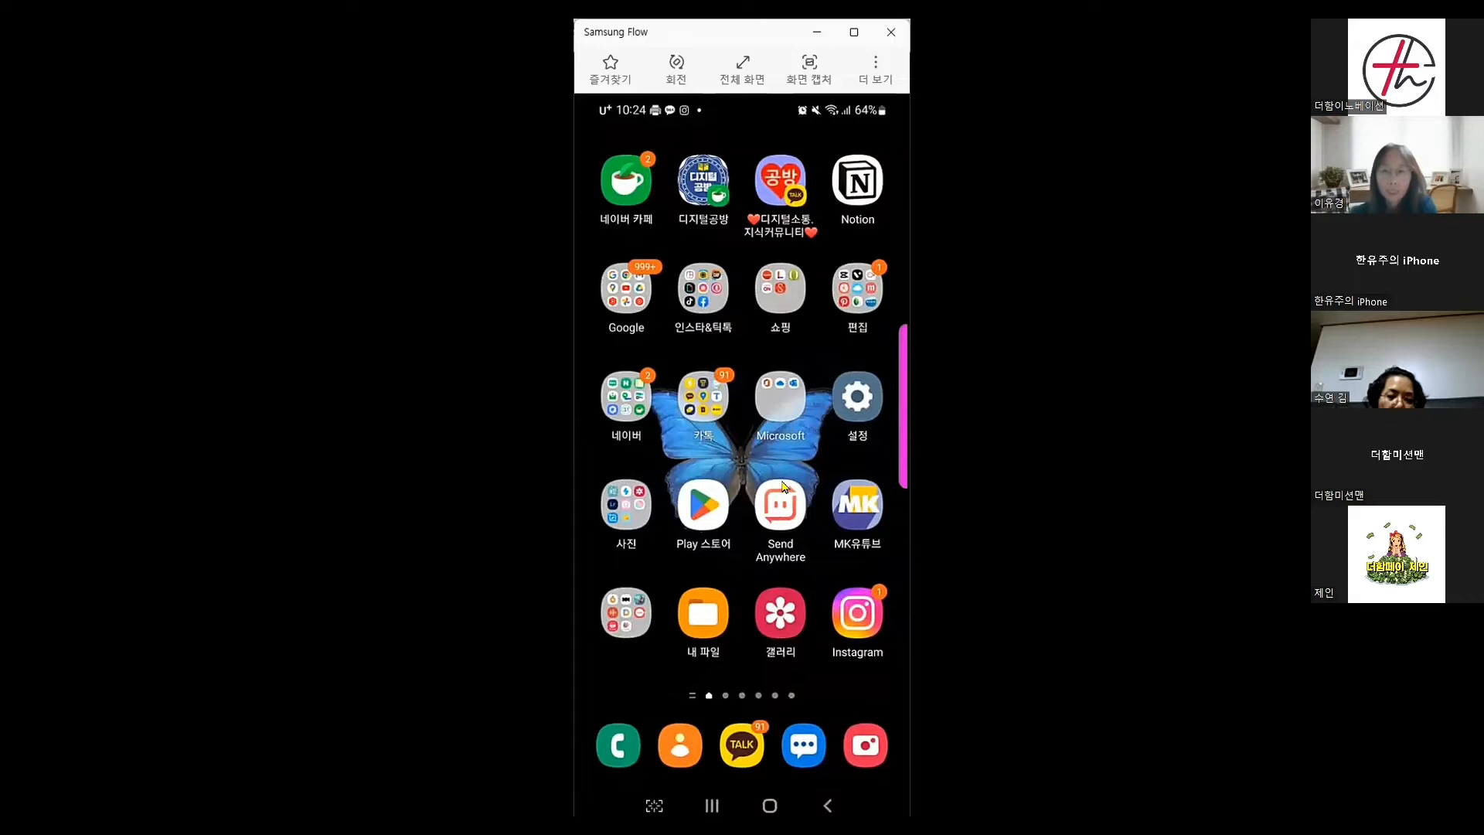
# Switch back to the Littly page editor from the recent apps
pyautogui.click(712, 805)
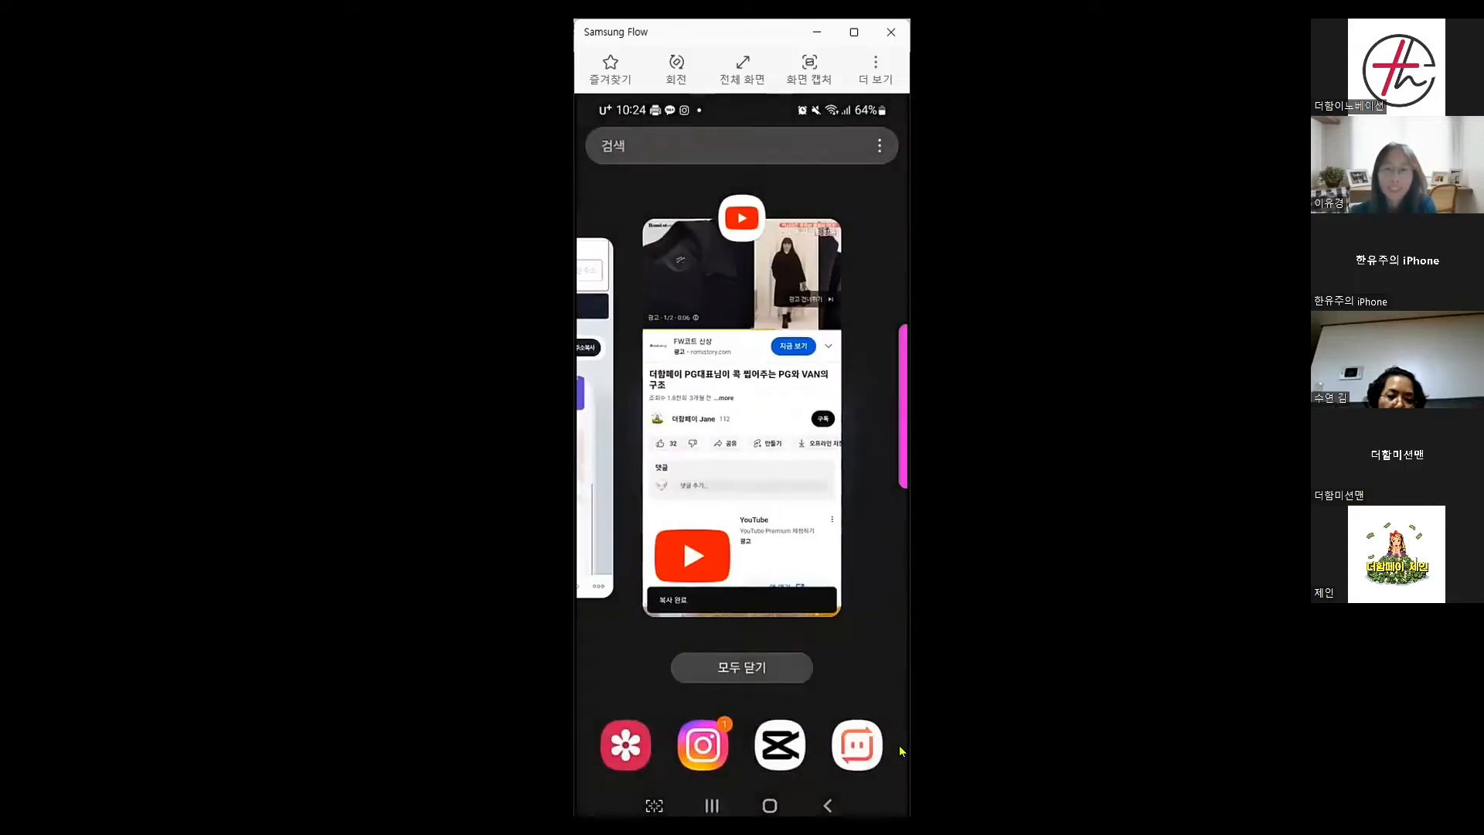
pyautogui.scroll(1, 901, 744)
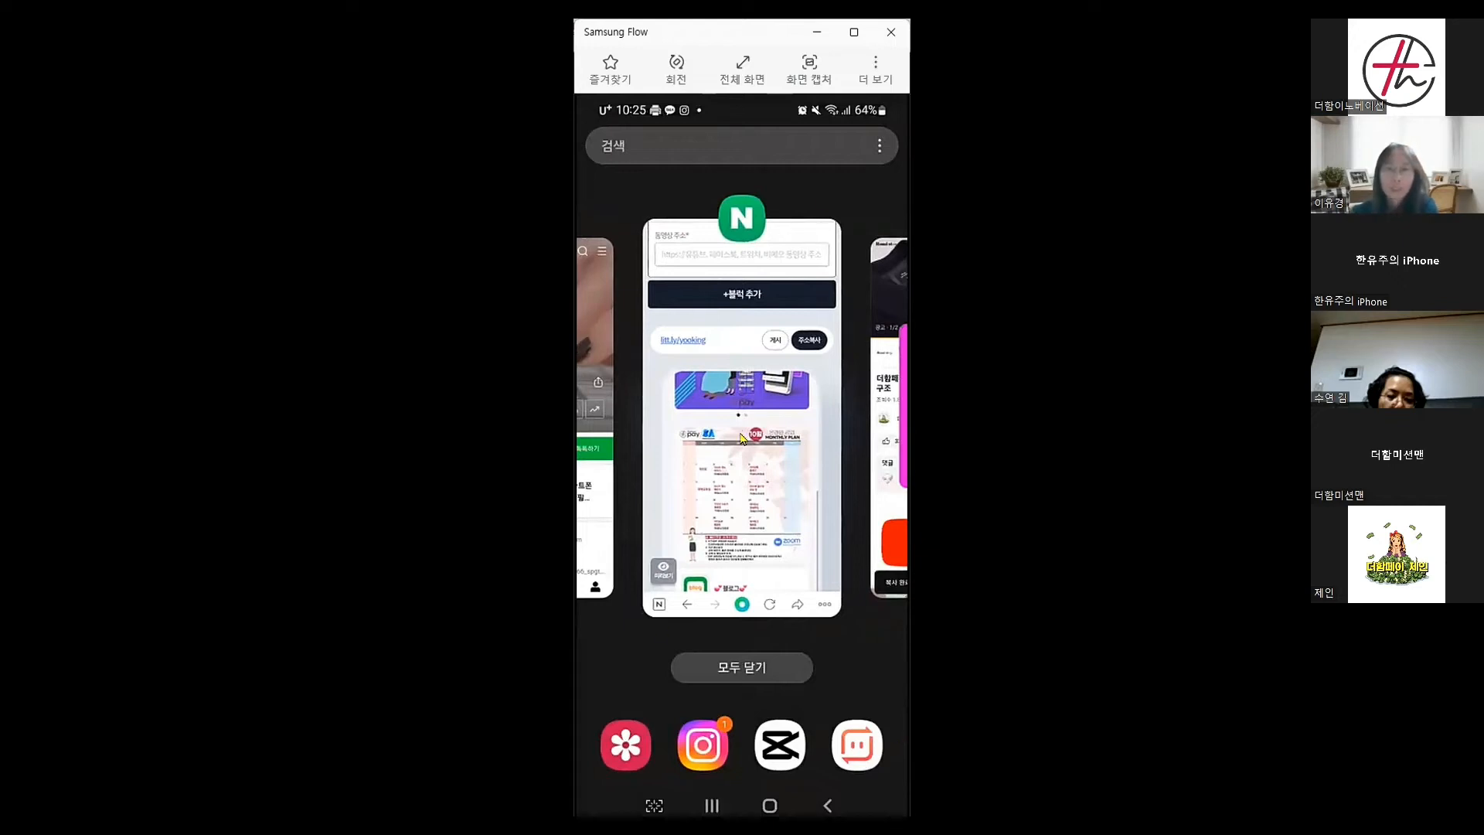
pyautogui.click(757, 323)
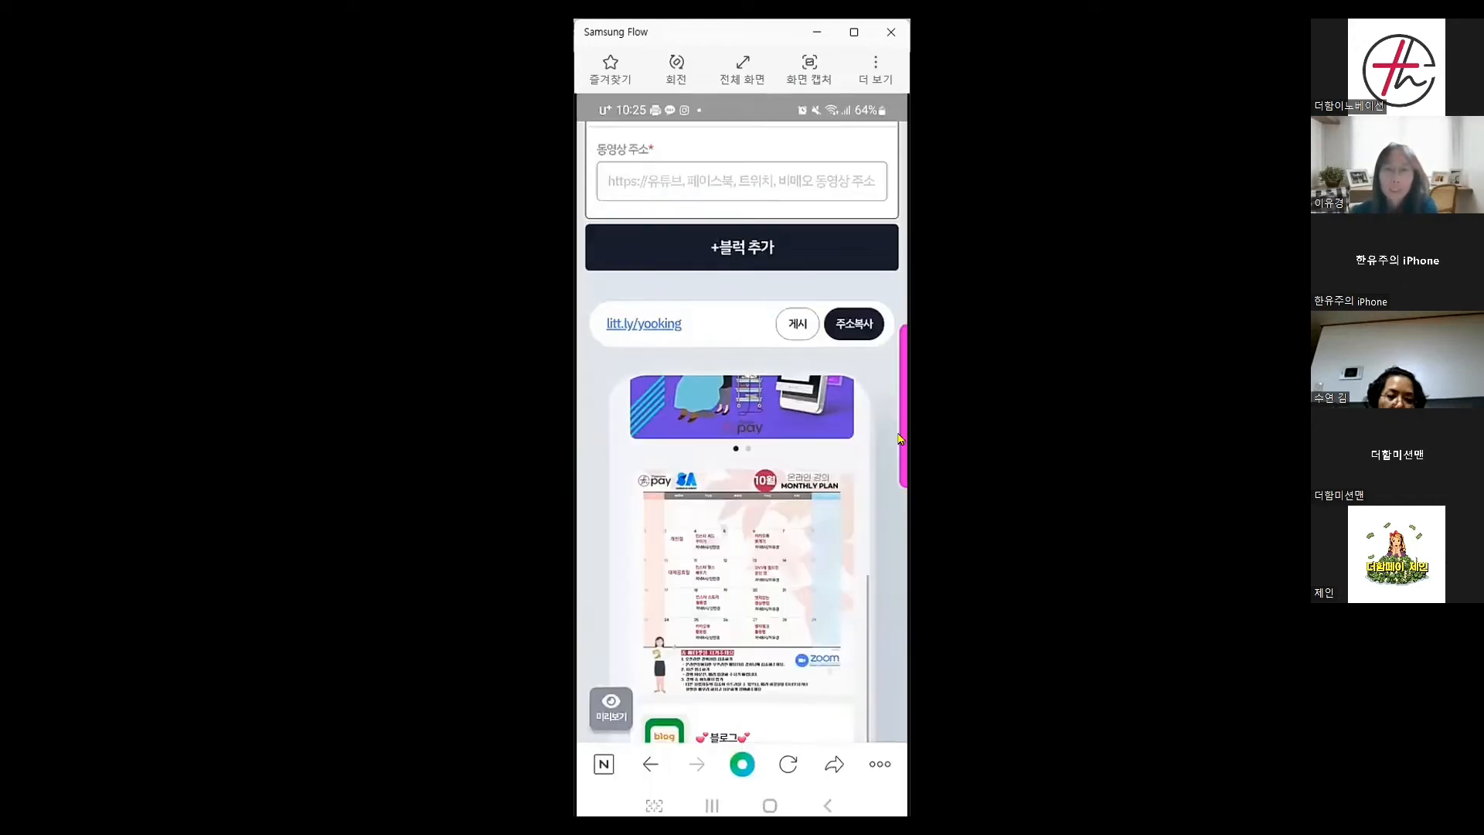
# Paste the YouTube link into 동영상 주소 and check the embedded video in the preview
pyautogui.scroll(2, 716, 334)
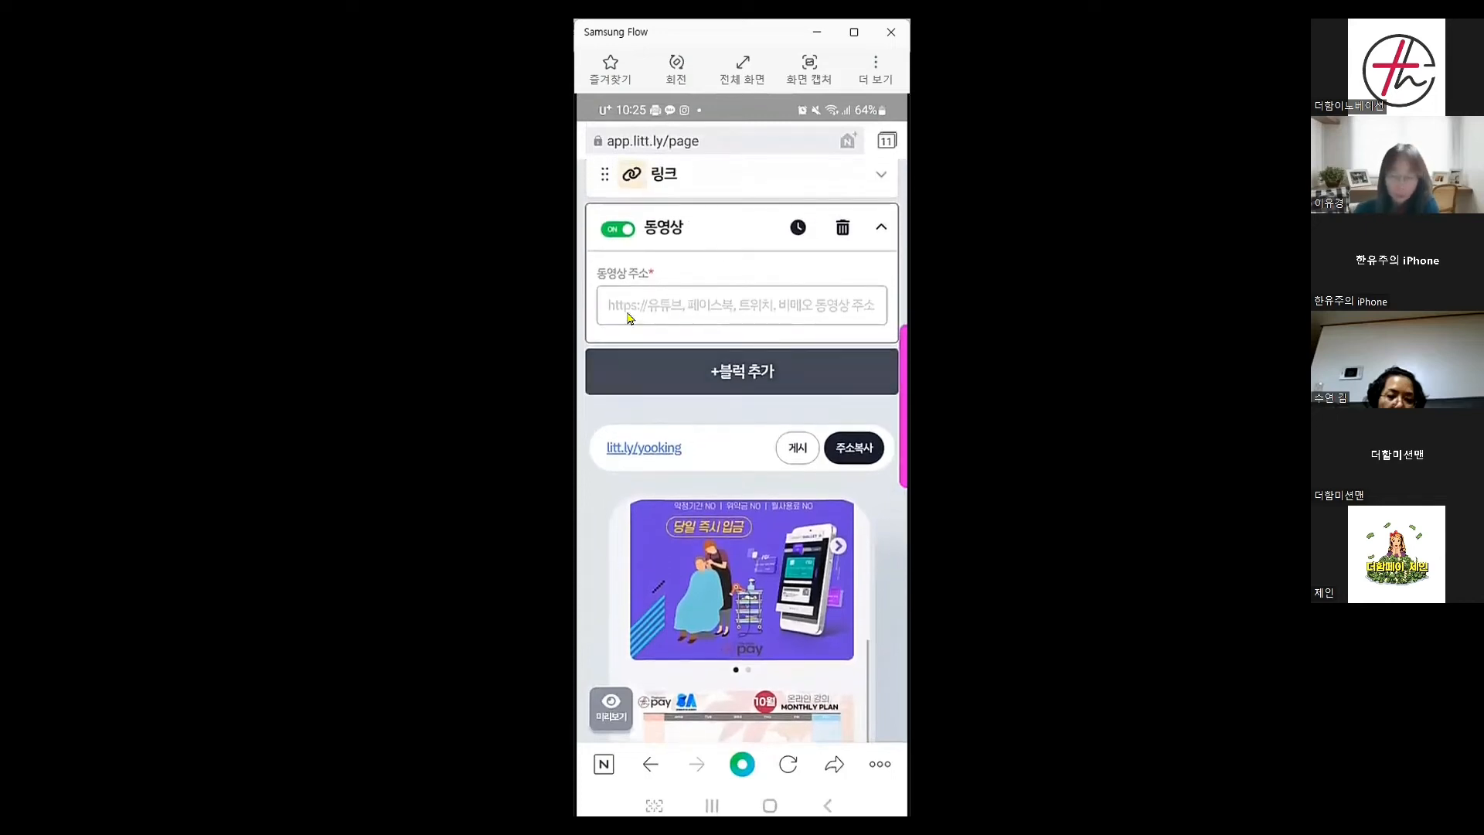
pyautogui.click(626, 313)
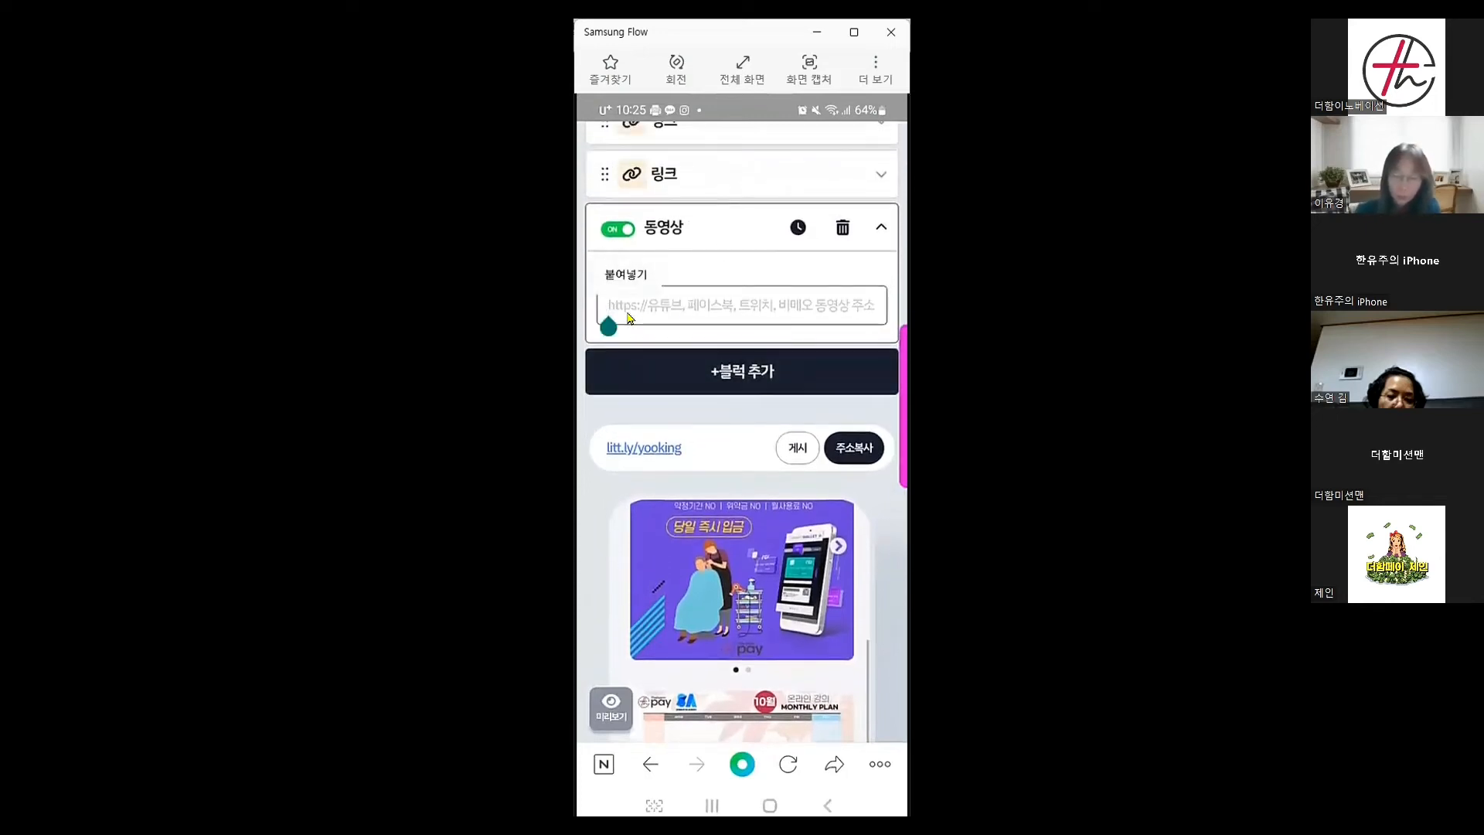
pyautogui.write('https://youtu.be/RKsuwS8Itcw')
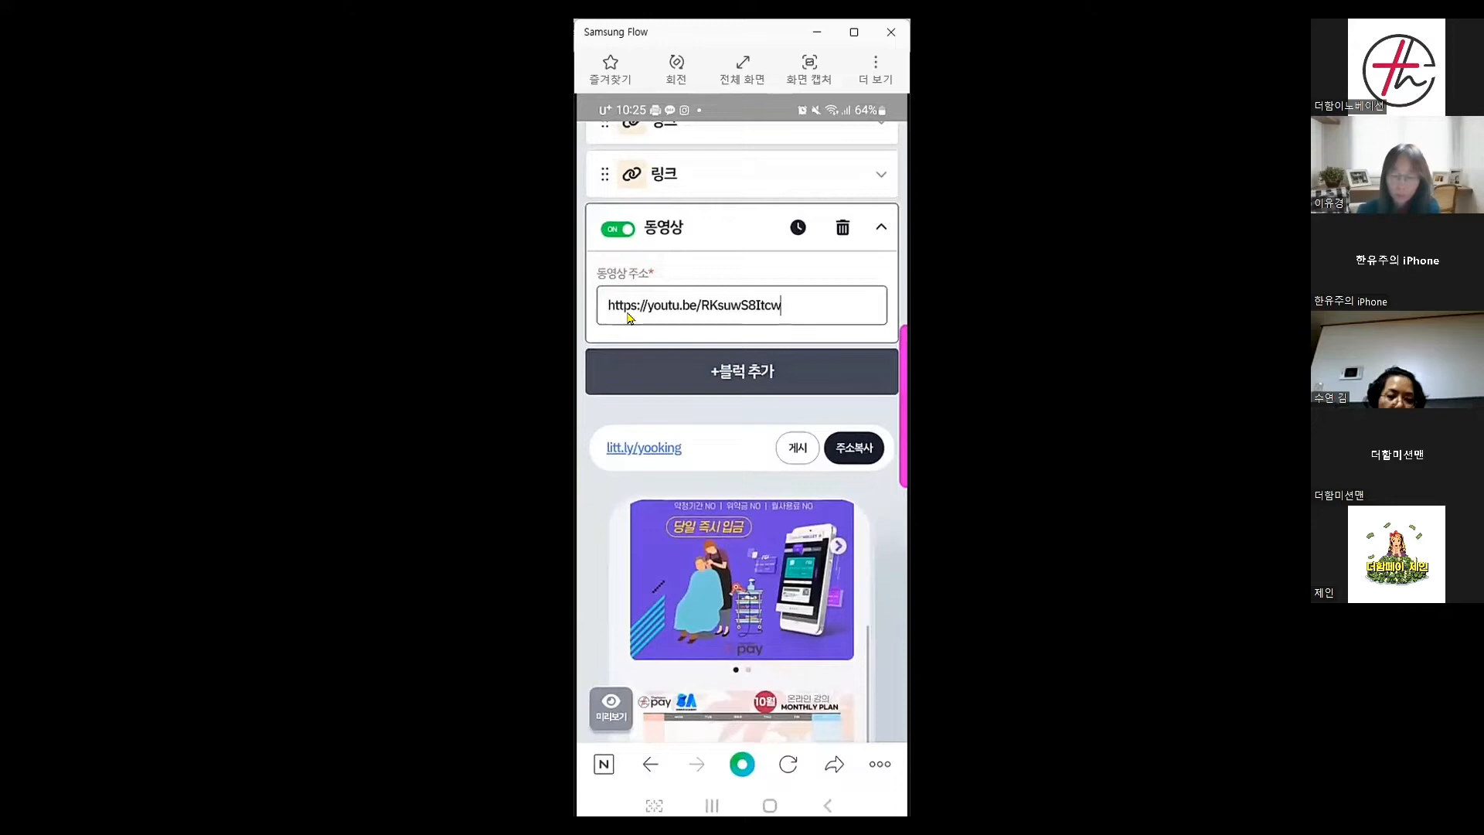
pyautogui.scroll(-5, 626, 316)
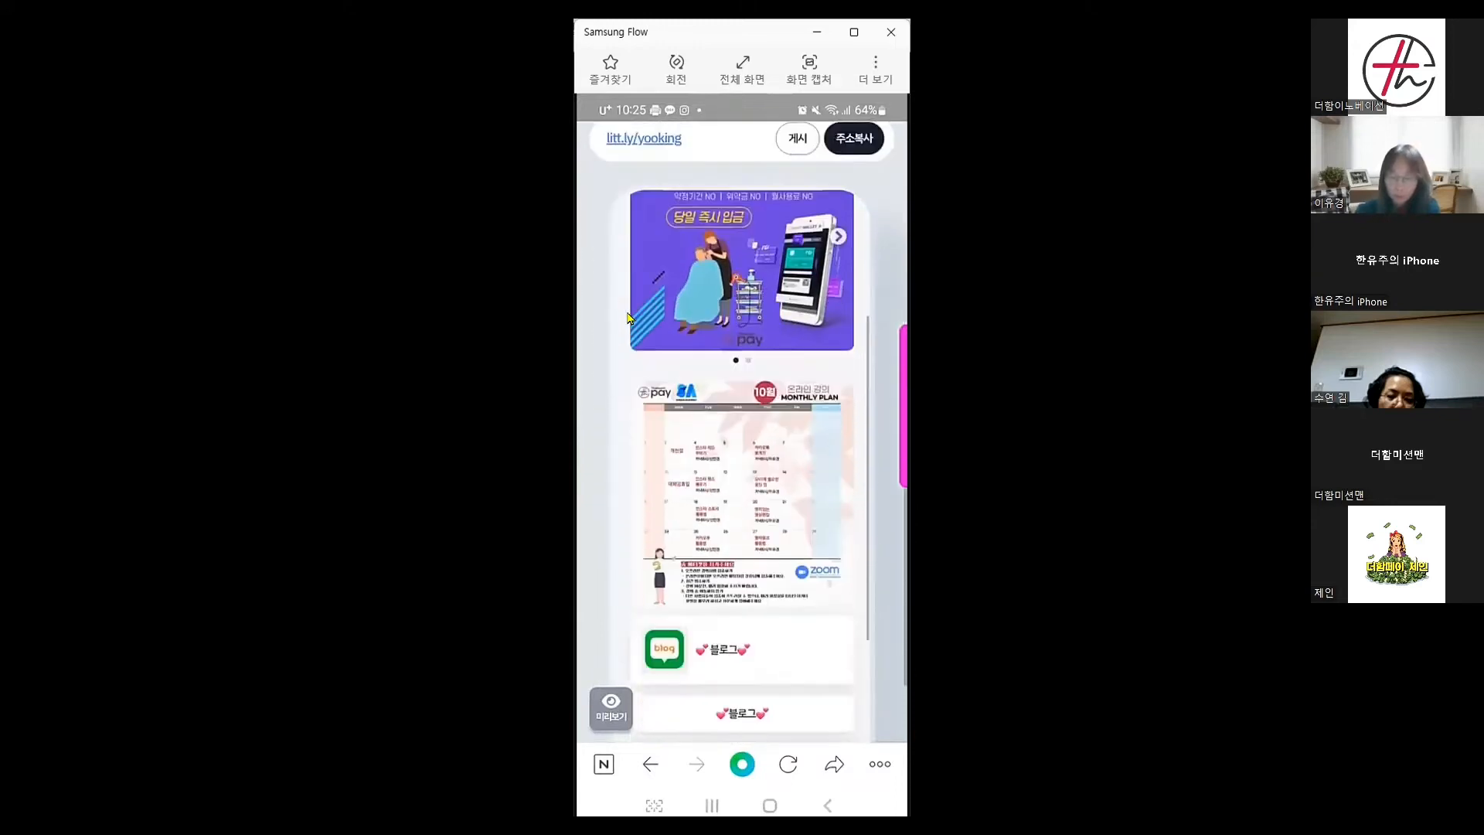
pyautogui.scroll(-3, 626, 317)
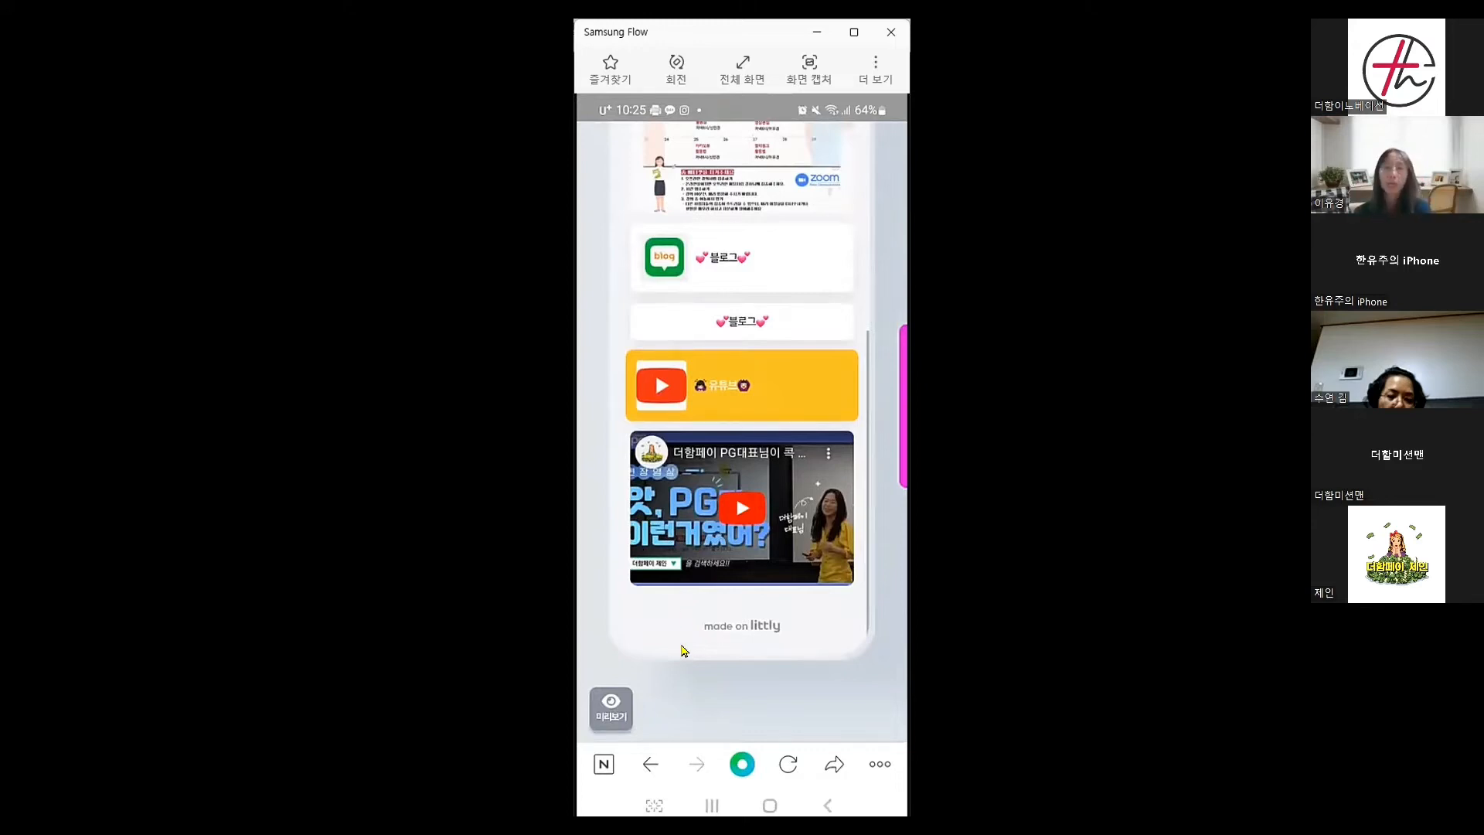
pyautogui.scroll(2, 698, 550)
pyautogui.scroll(1, 696, 564)
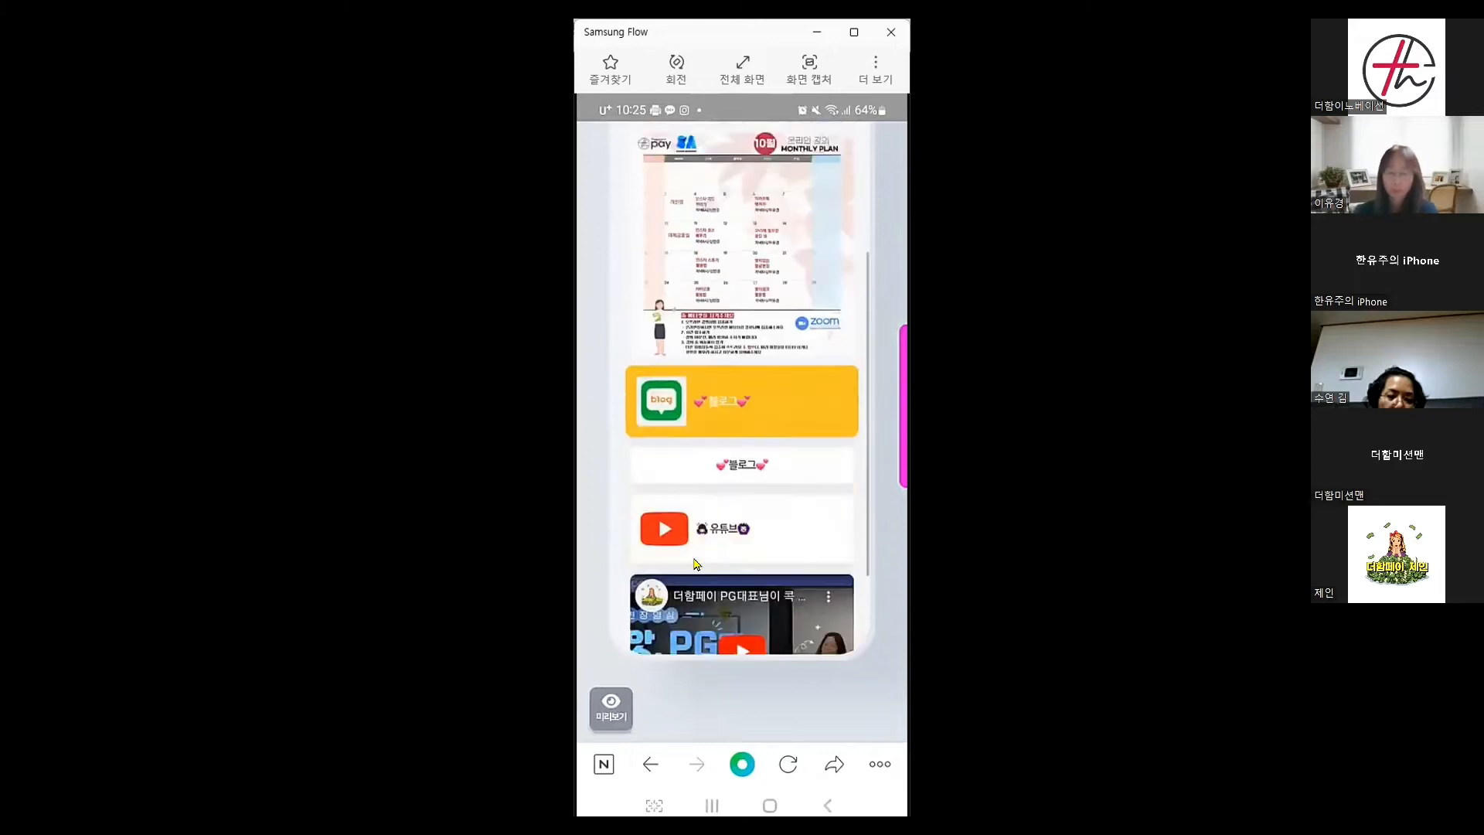
pyautogui.scroll(10, 696, 564)
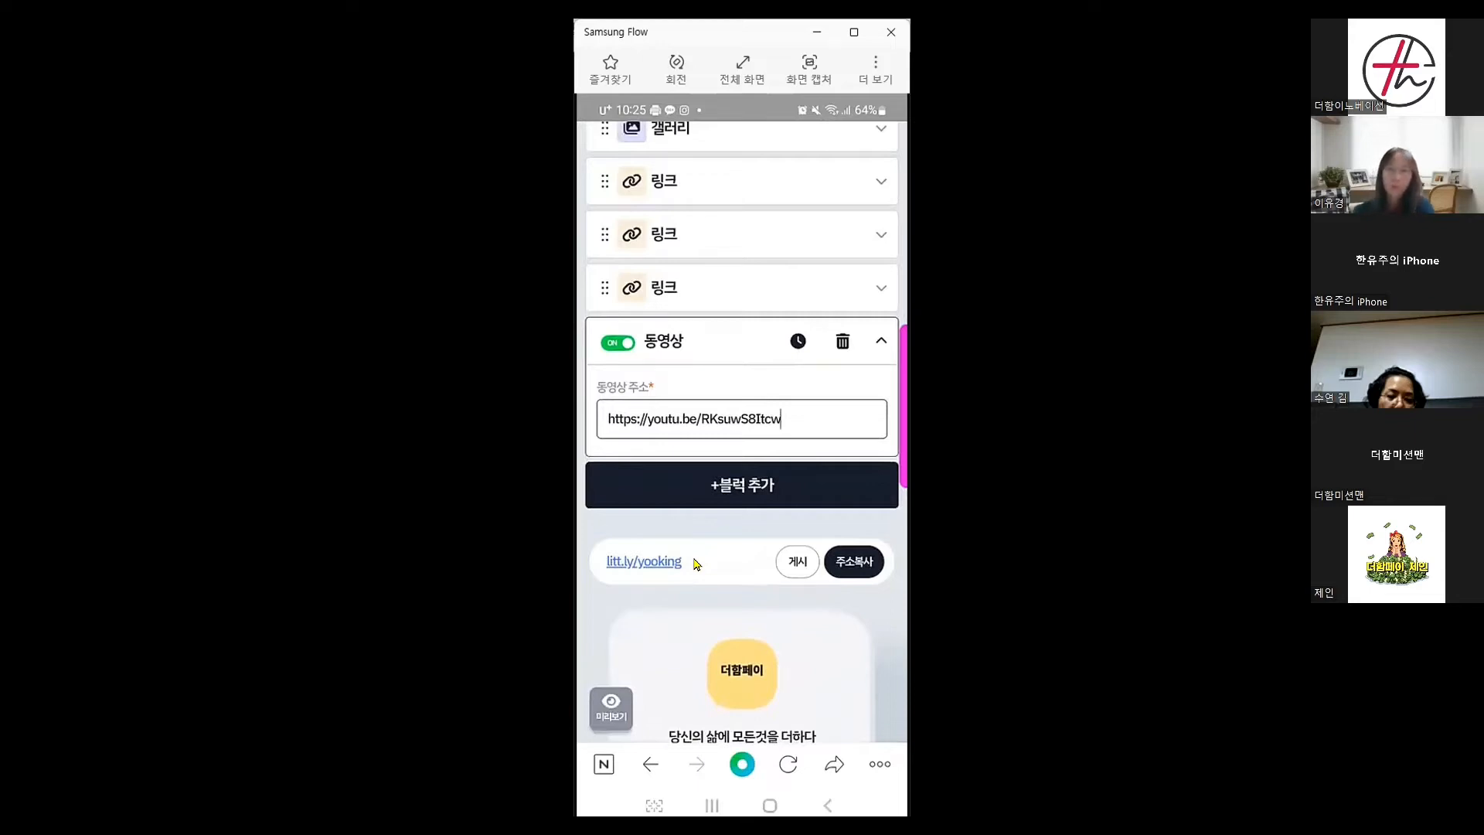
# Add a text block titled '사업자가 없는데 카드결제가 가능할까요?'
pyautogui.click(746, 485)
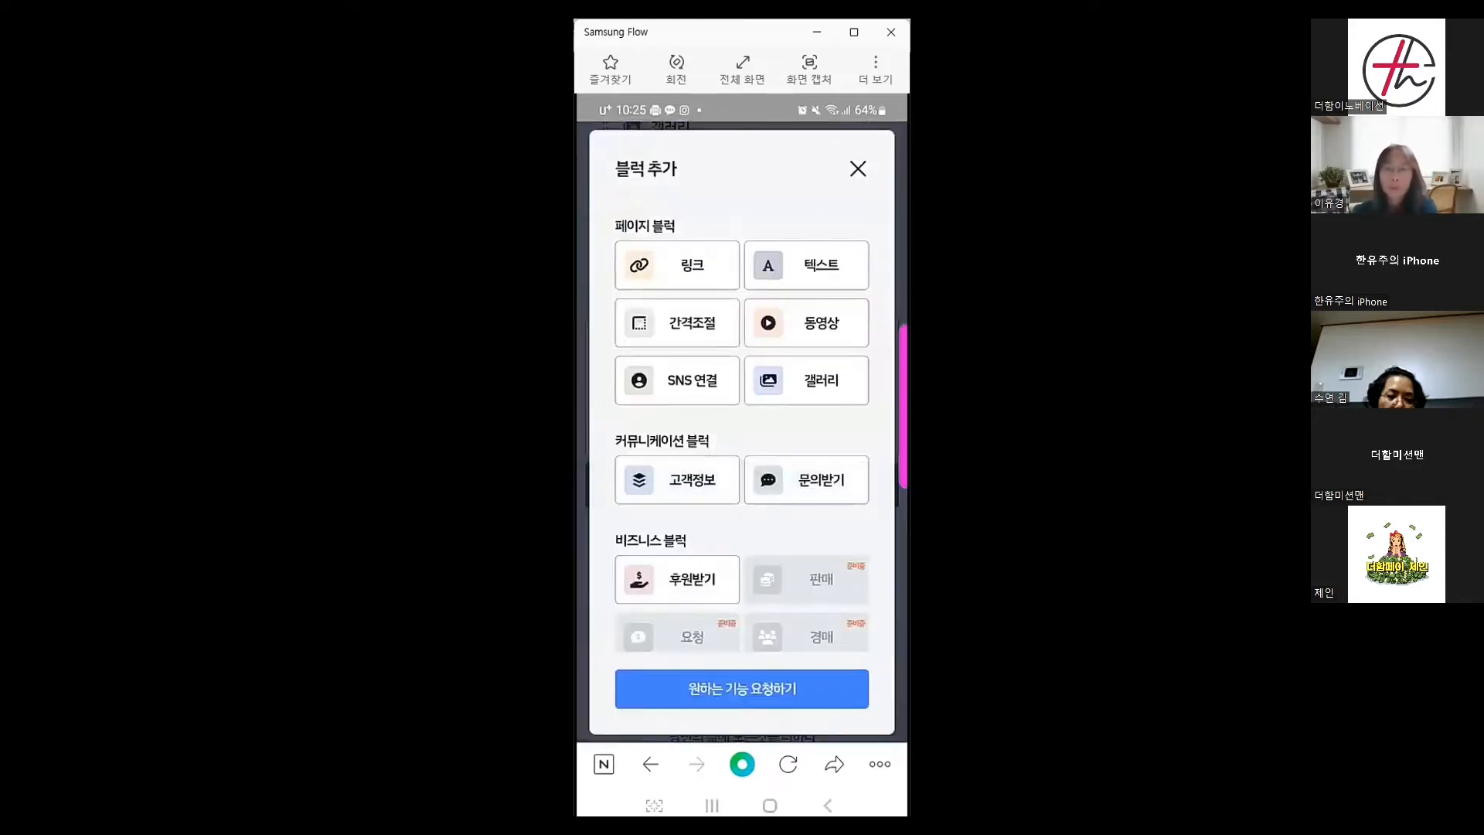
pyautogui.click(825, 270)
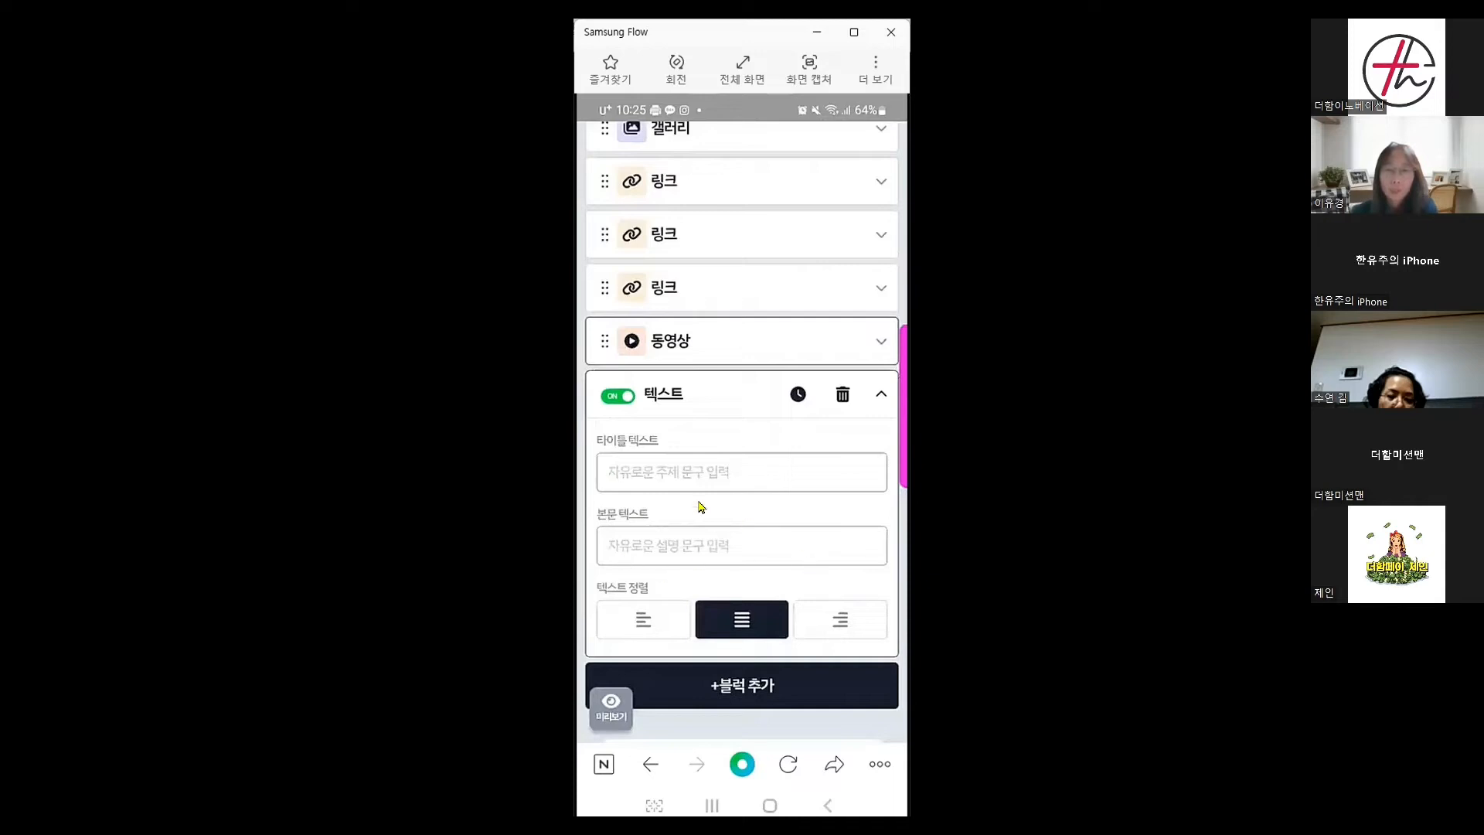
pyautogui.click(761, 491)
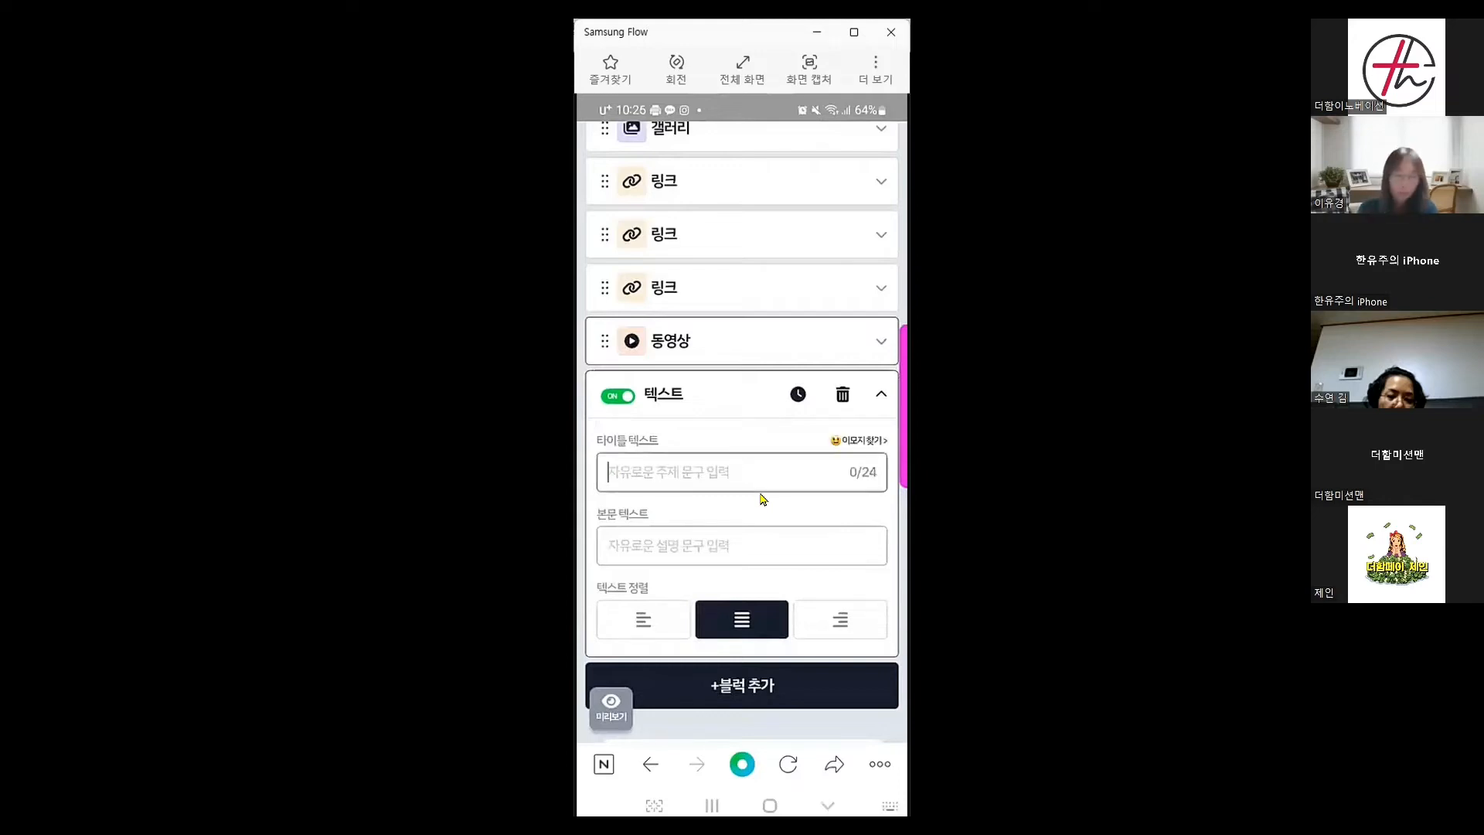
pyautogui.write('사업ㅈ')
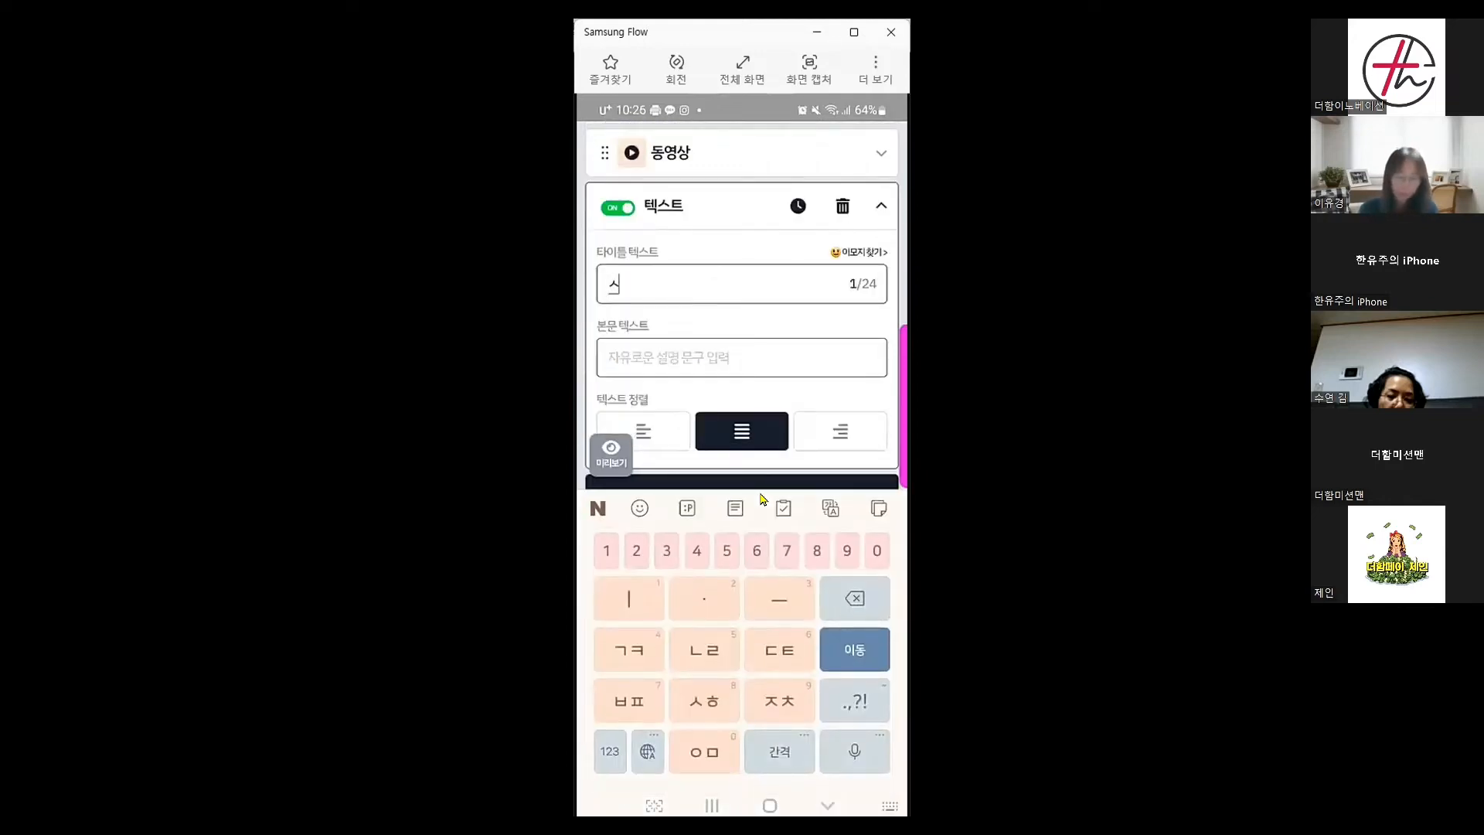
pyautogui.write('ㅏ가ㅇ·')
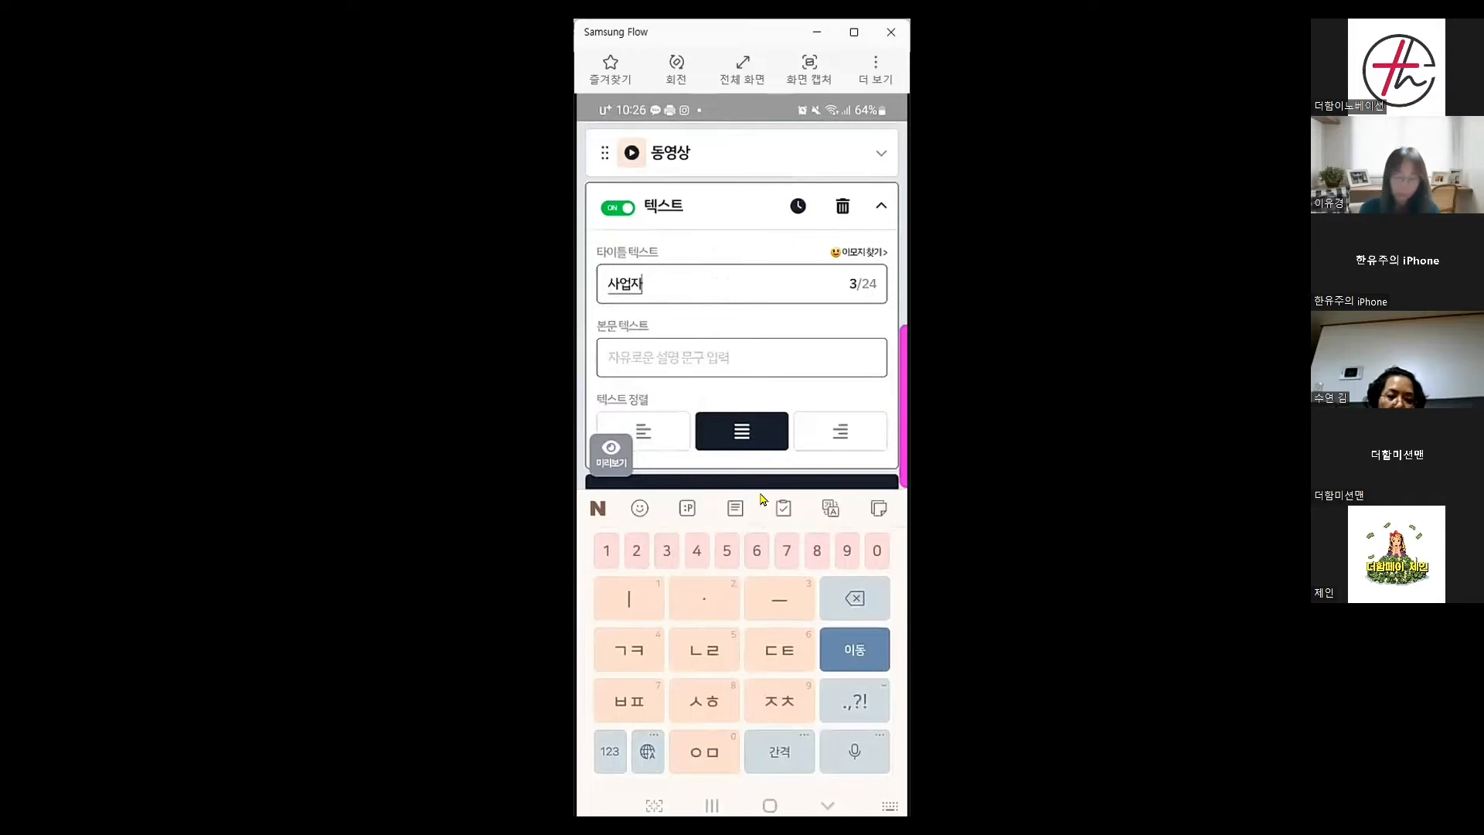
pyautogui.write('ㅣㅂㅅ는데')
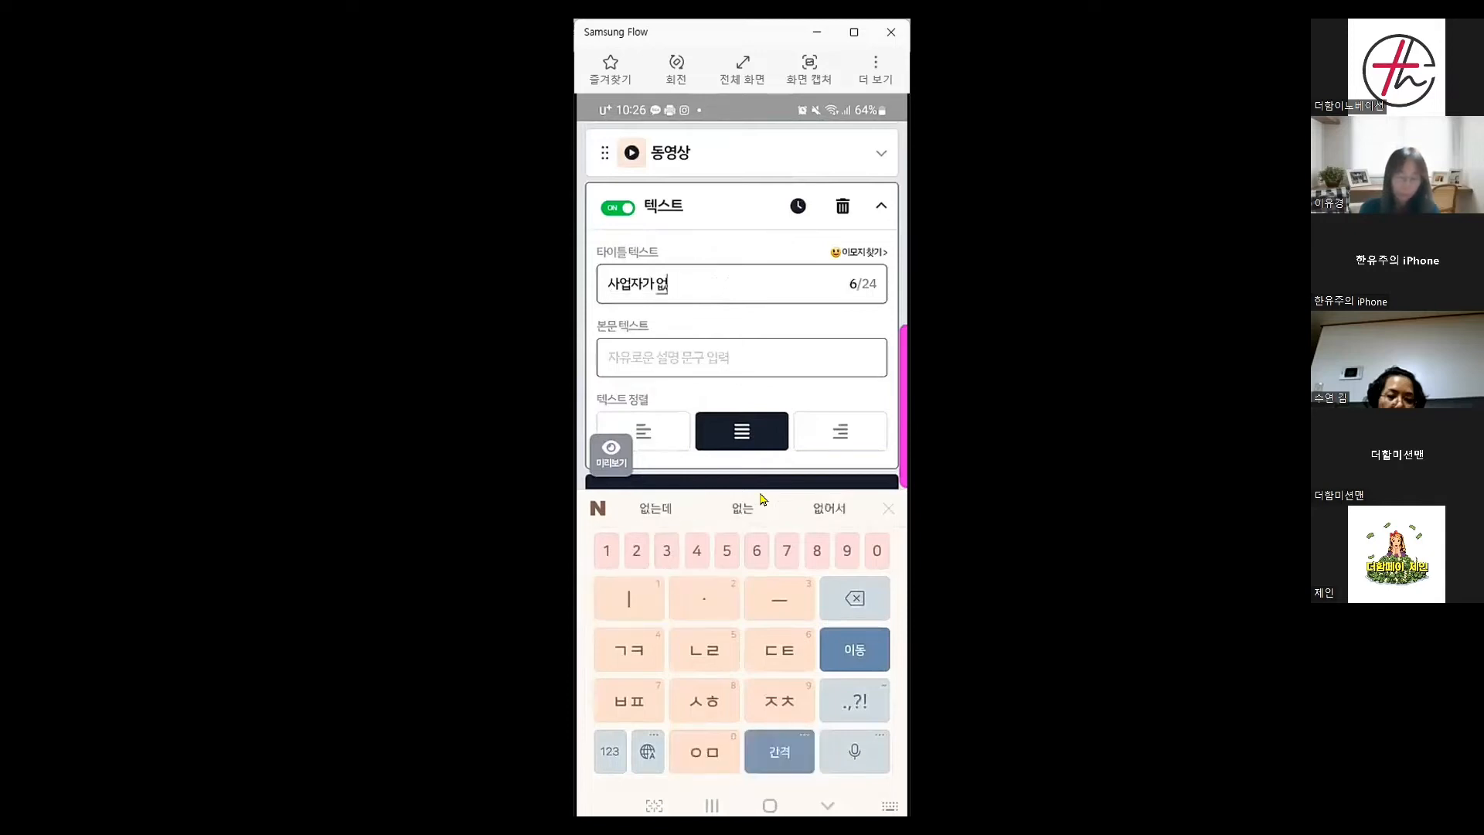
pyautogui.write(' 카드')
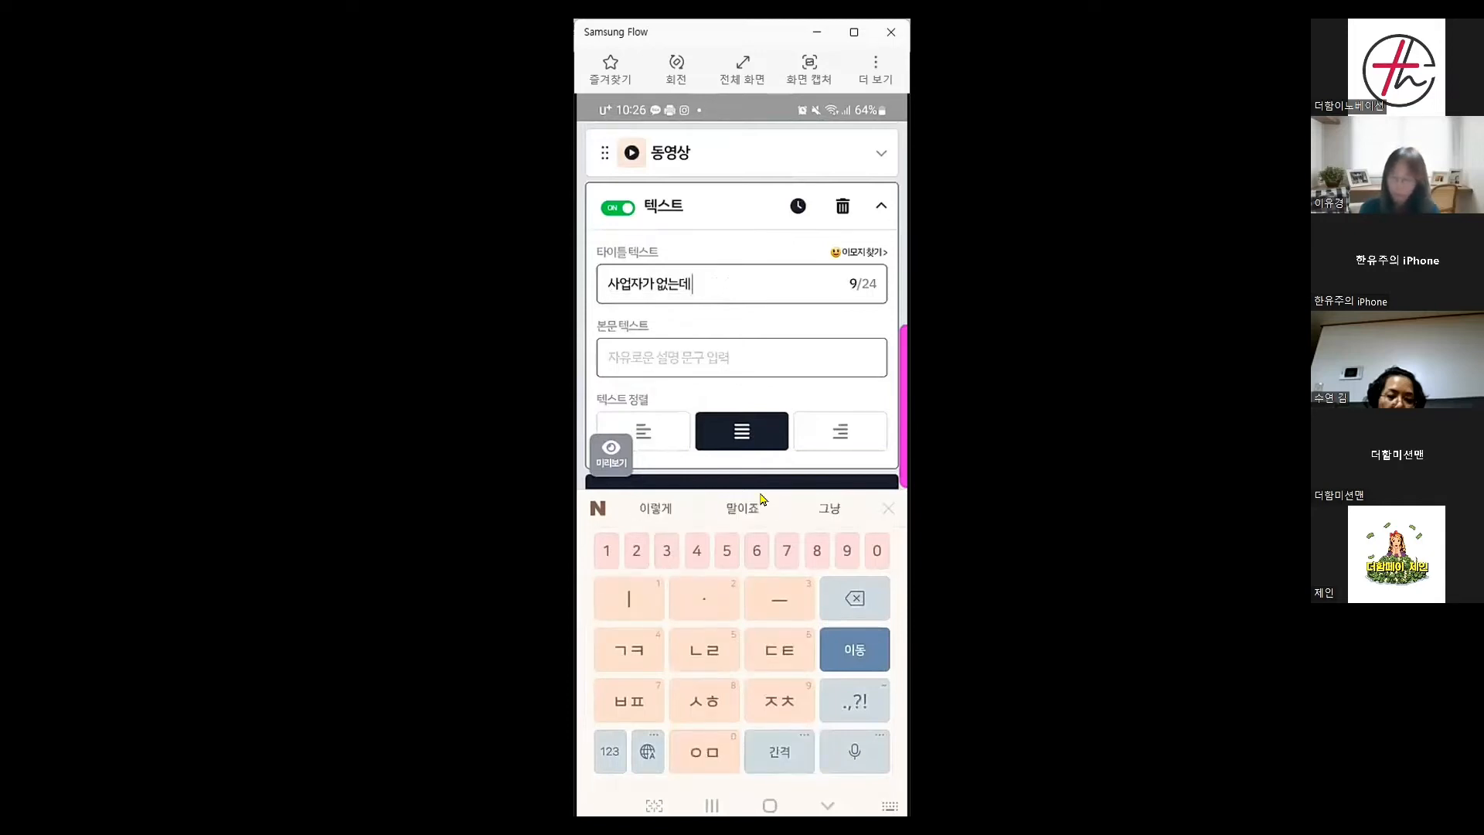
pyautogui.write('결제기')
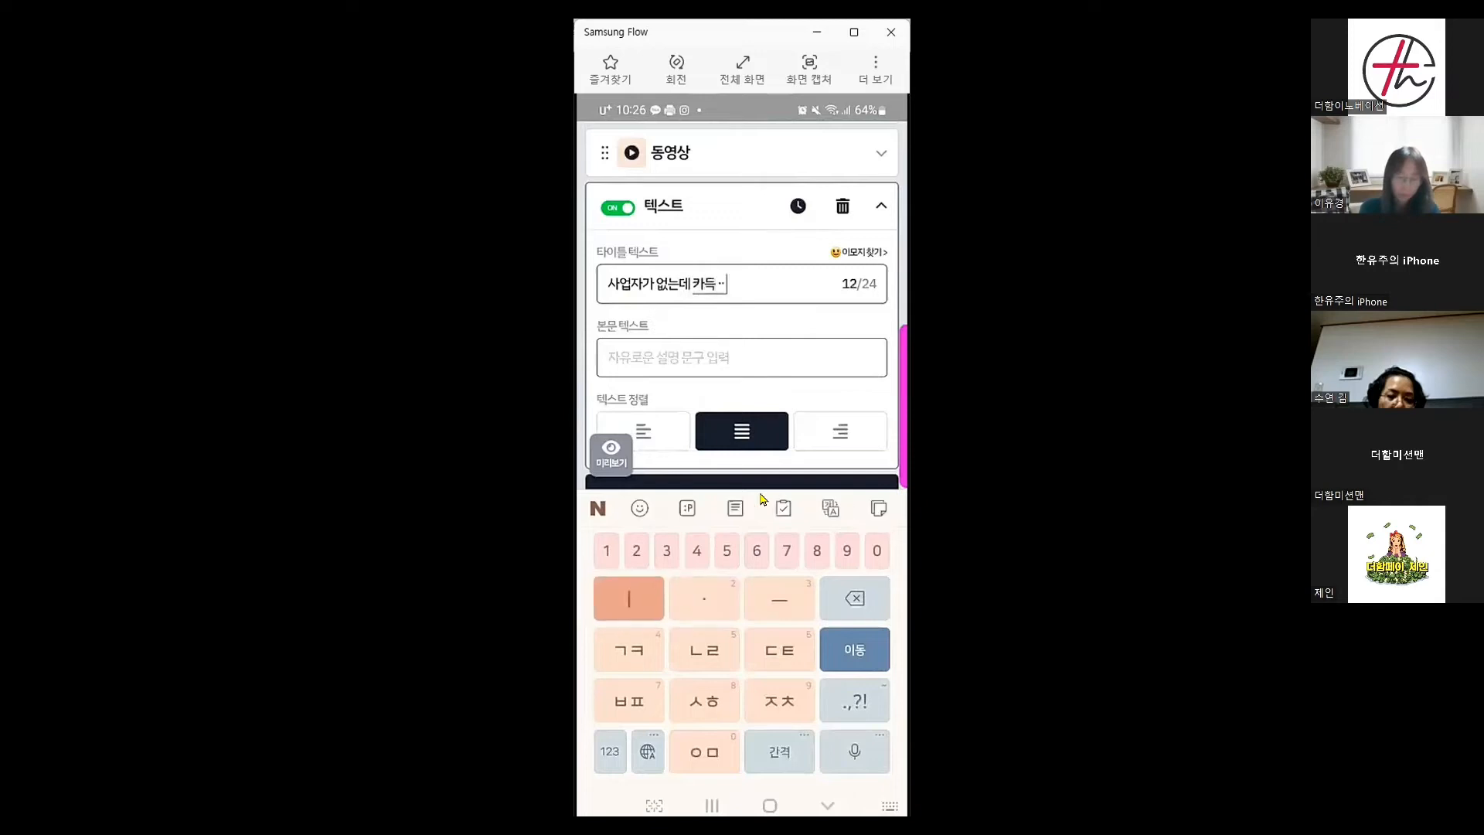
pyautogui.write('· 가느')
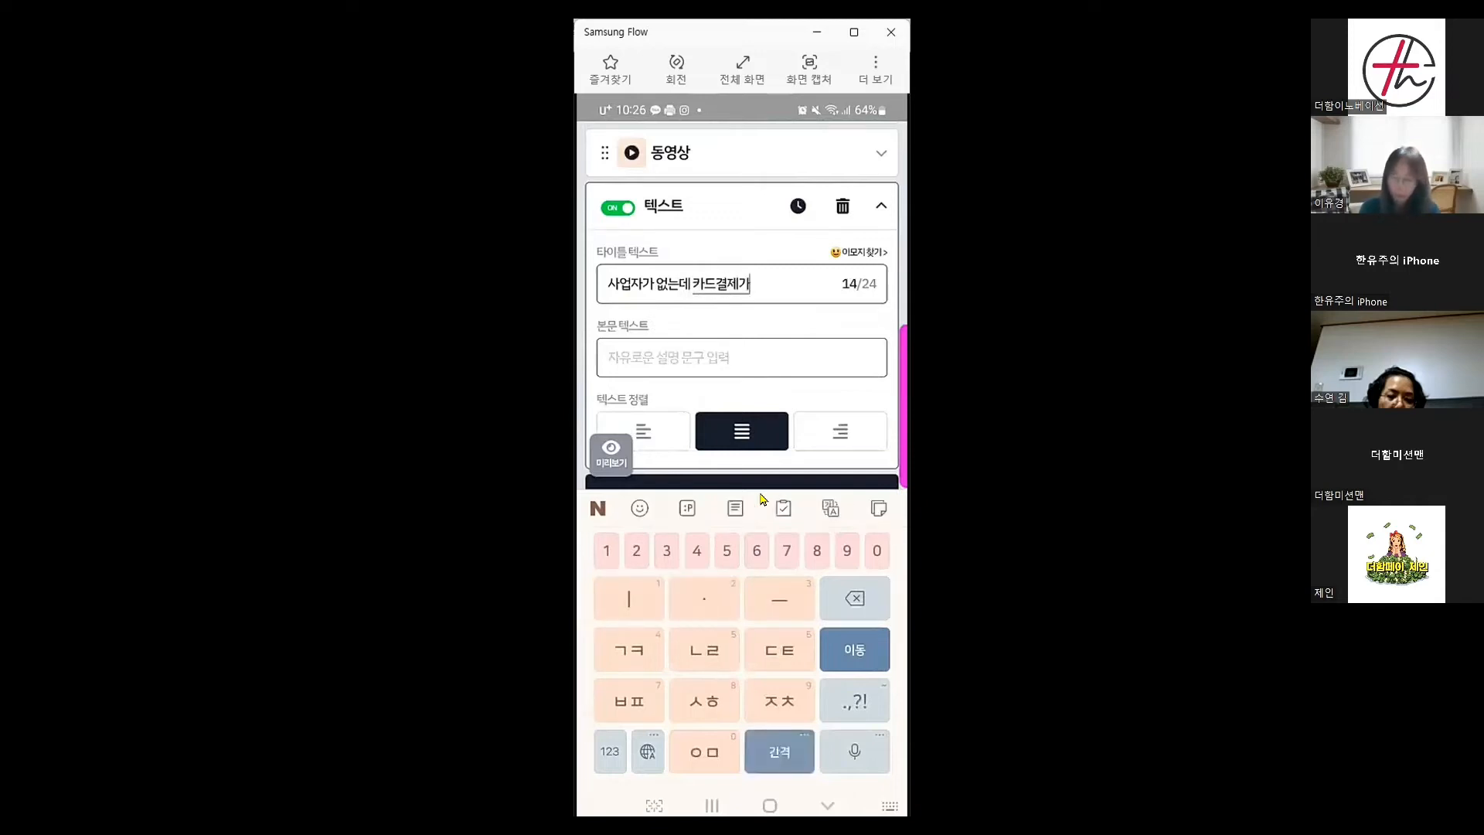
pyautogui.write('ㅇ할까')
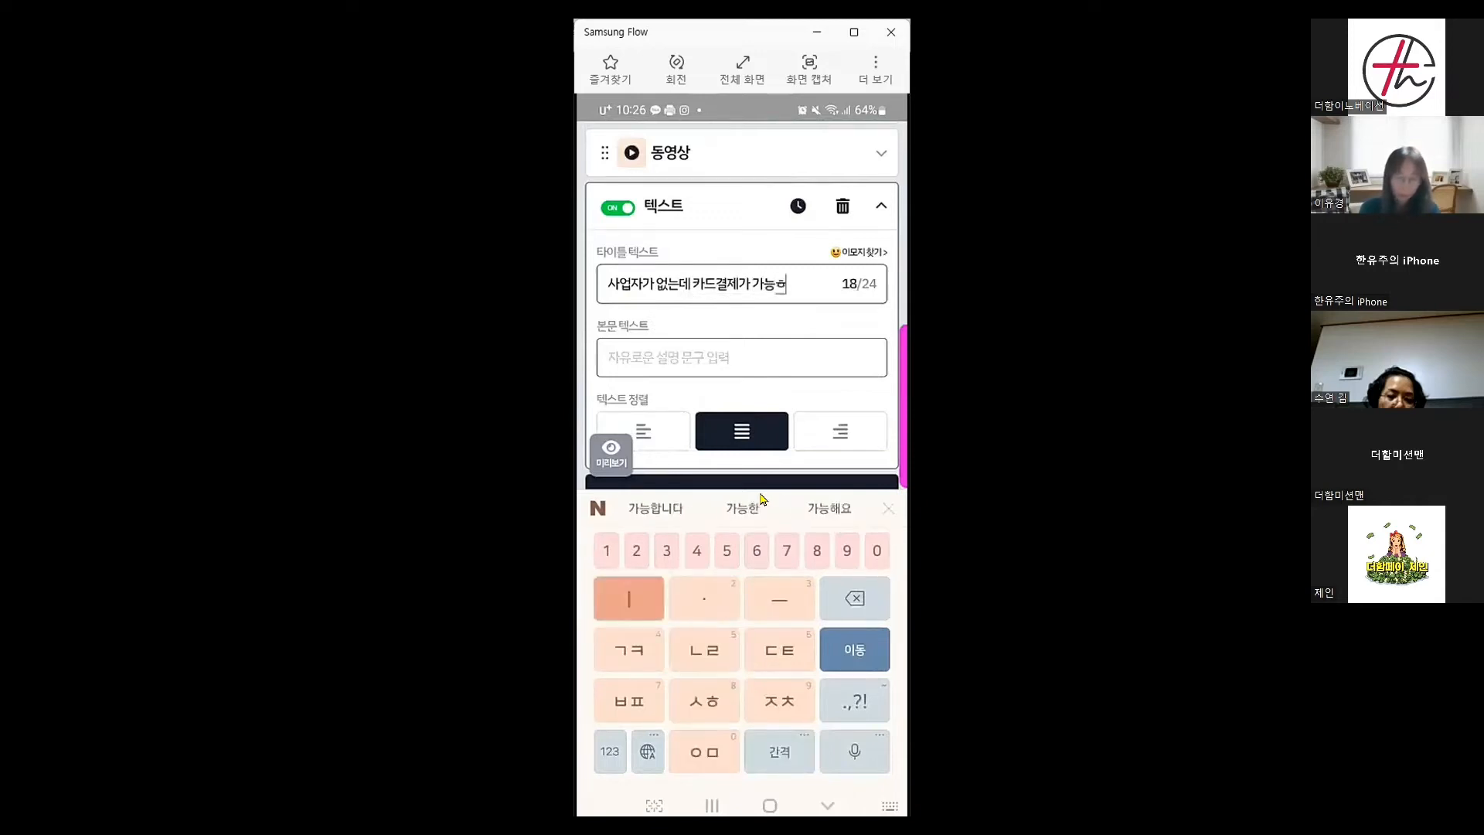
pyautogui.write('요')
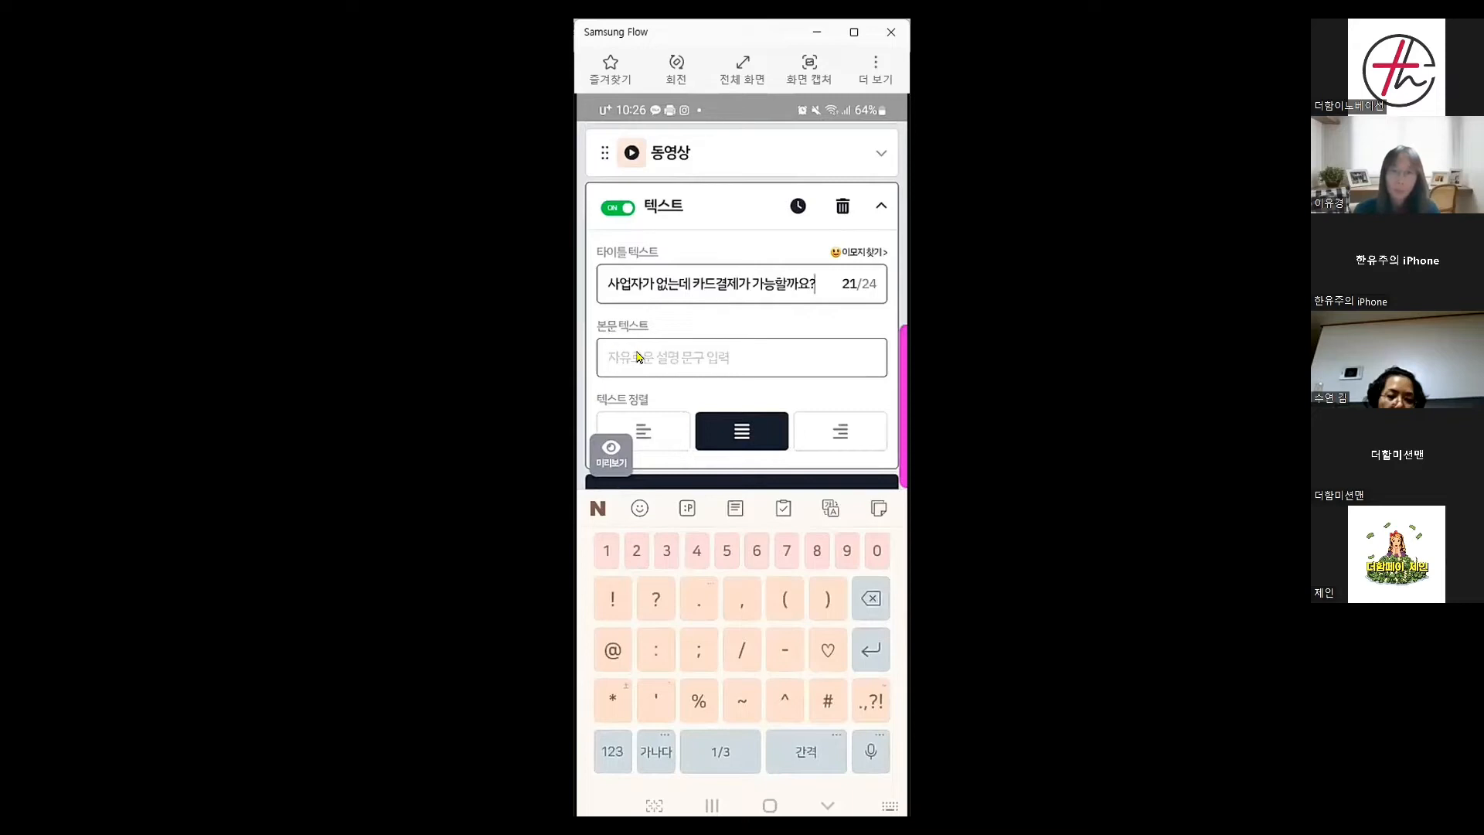
# Enter the body text '당일 입금이 된다구요!?' and close the keyboard
pyautogui.click(643, 364)
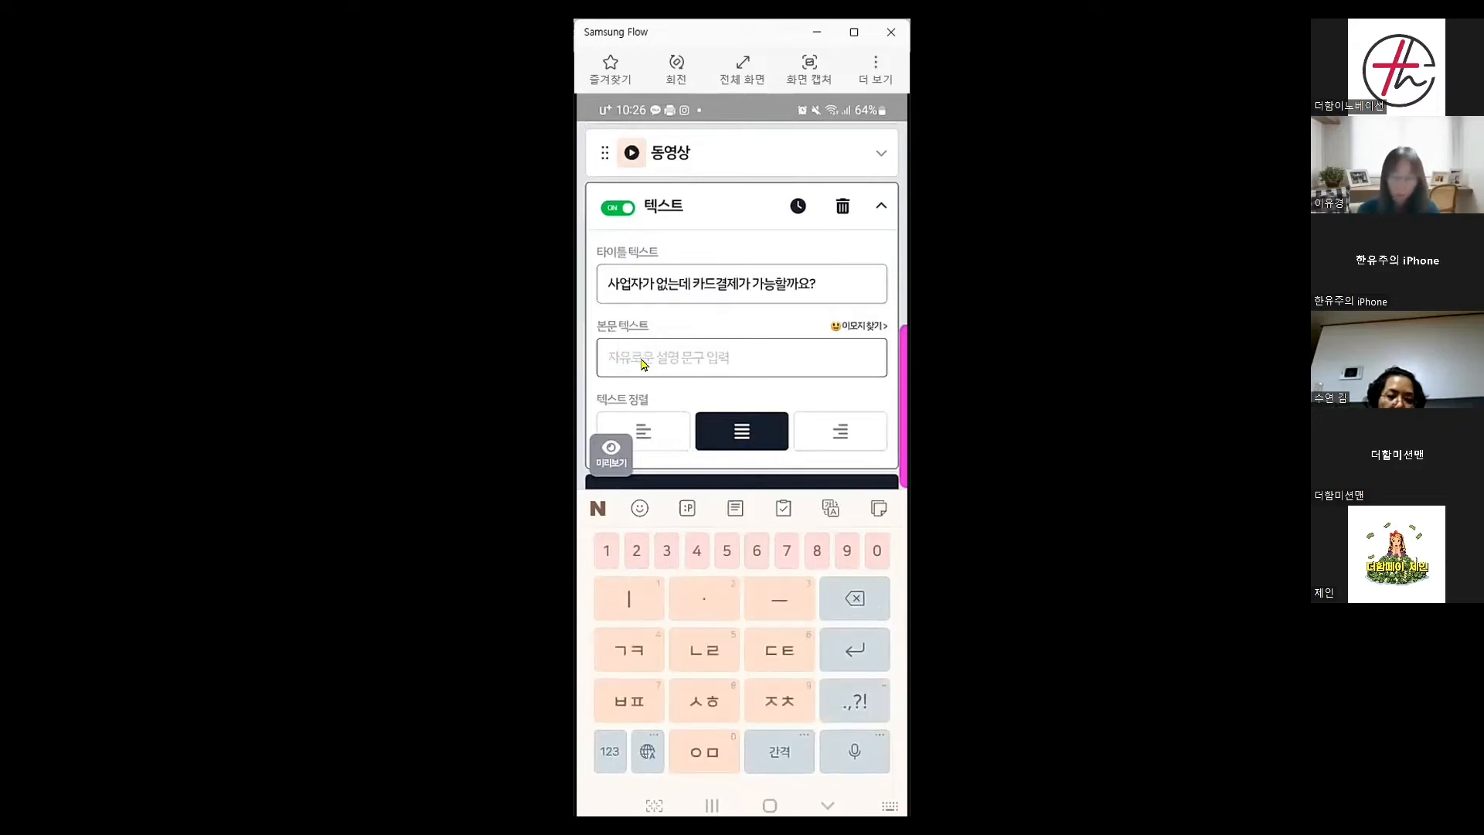
pyautogui.write('ㄷㅏㅇ일 ㅇ')
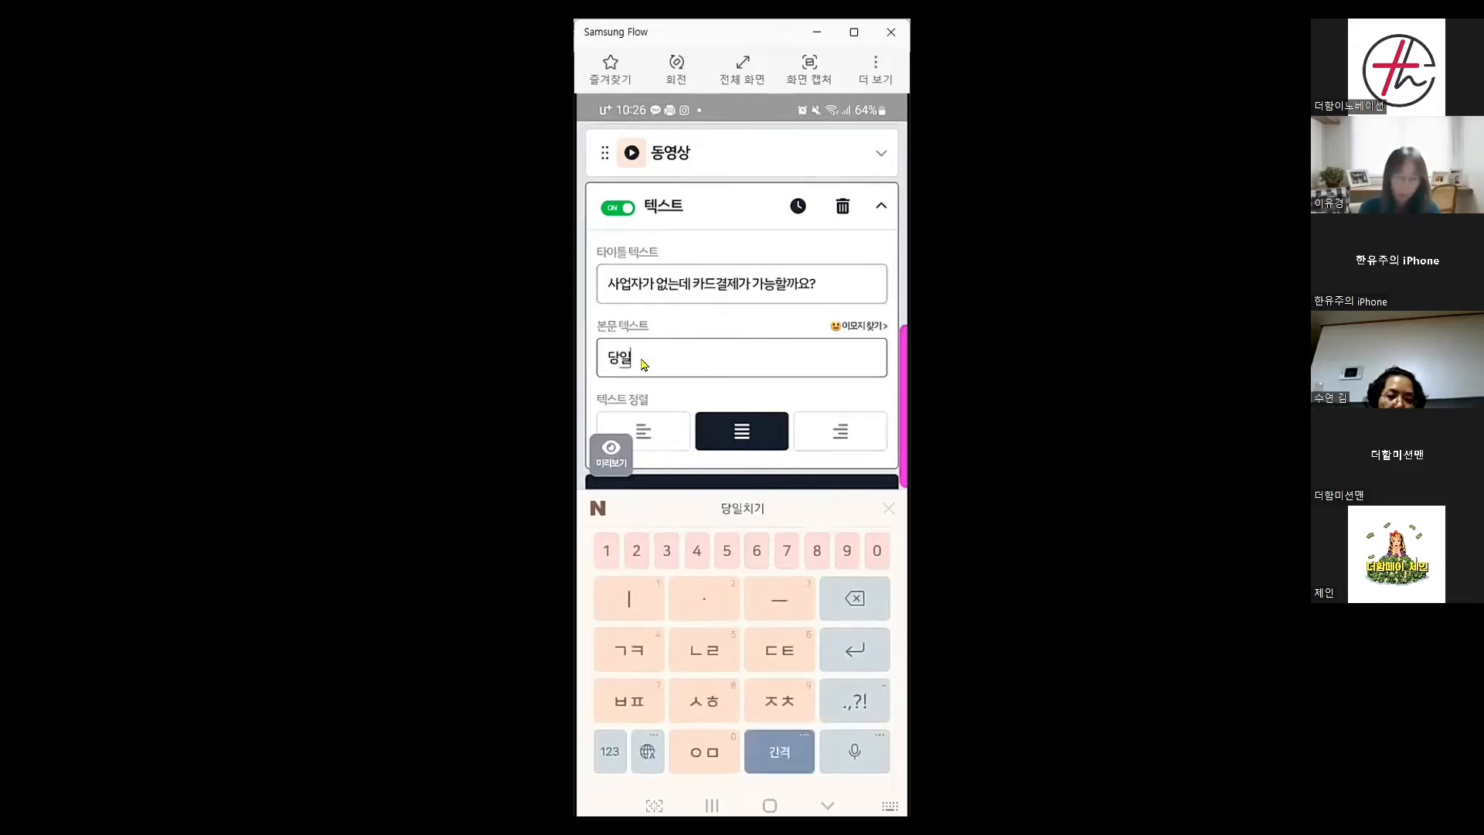
pyautogui.write('ㅣㅁㄱㅡㅁㅇㅣ')
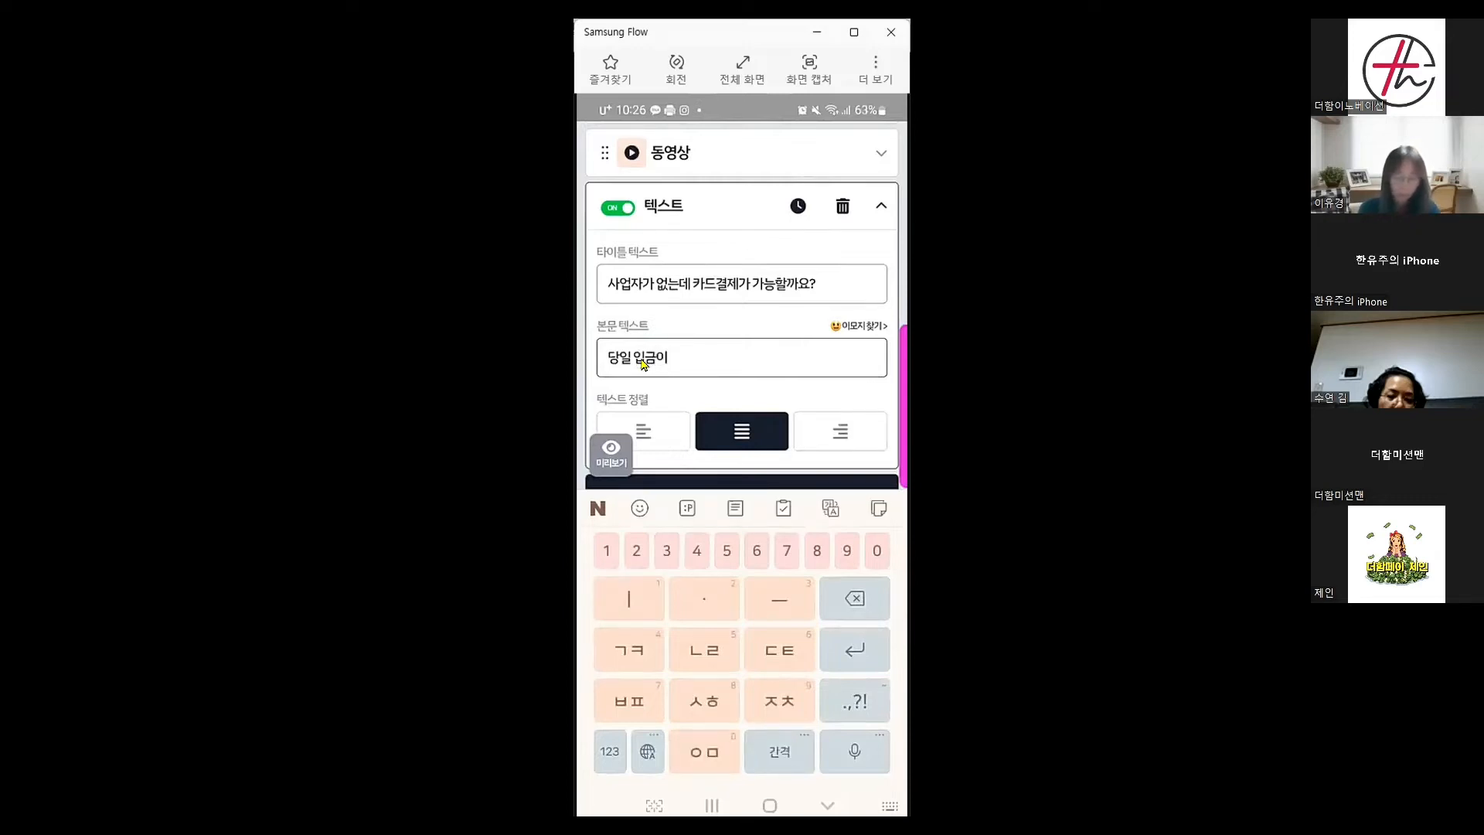
pyautogui.write(' ㄷㅡㅣㄴ')
pyautogui.press('BackSpace')
pyautogui.press('BackSpace')
pyautogui.press('BackSpace')
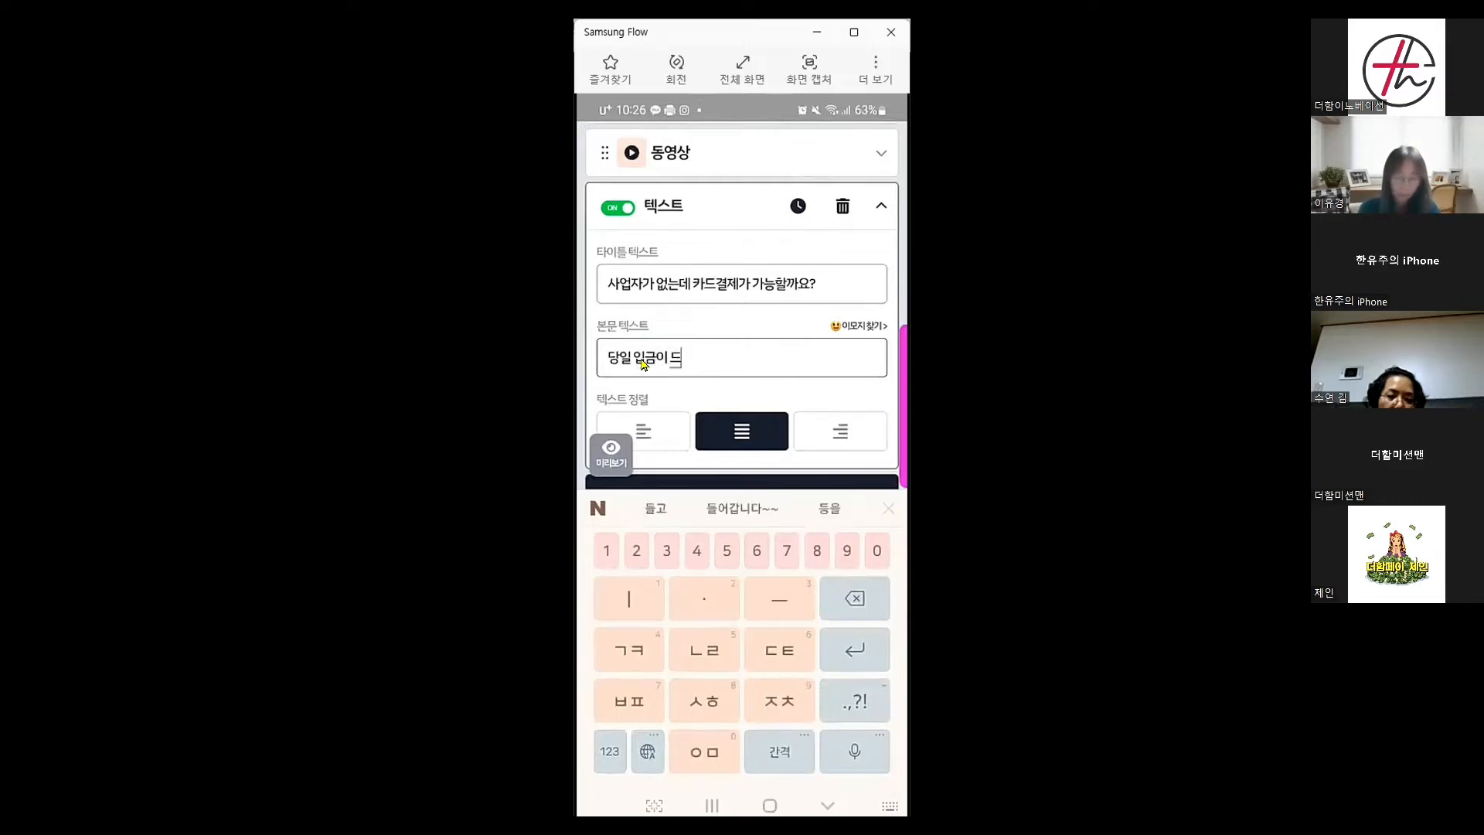
pyautogui.write('된다구요')
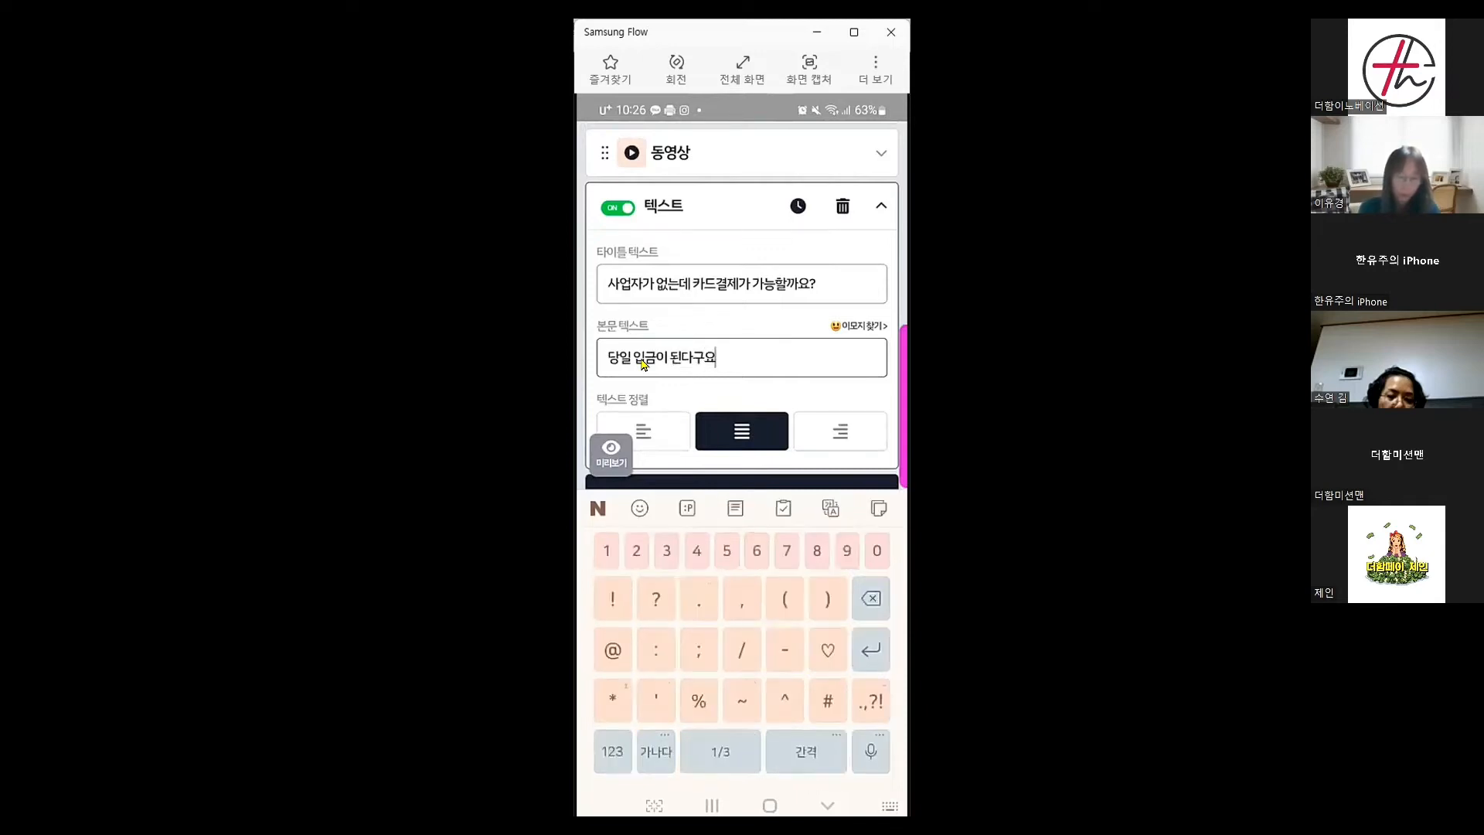
pyautogui.write('!?')
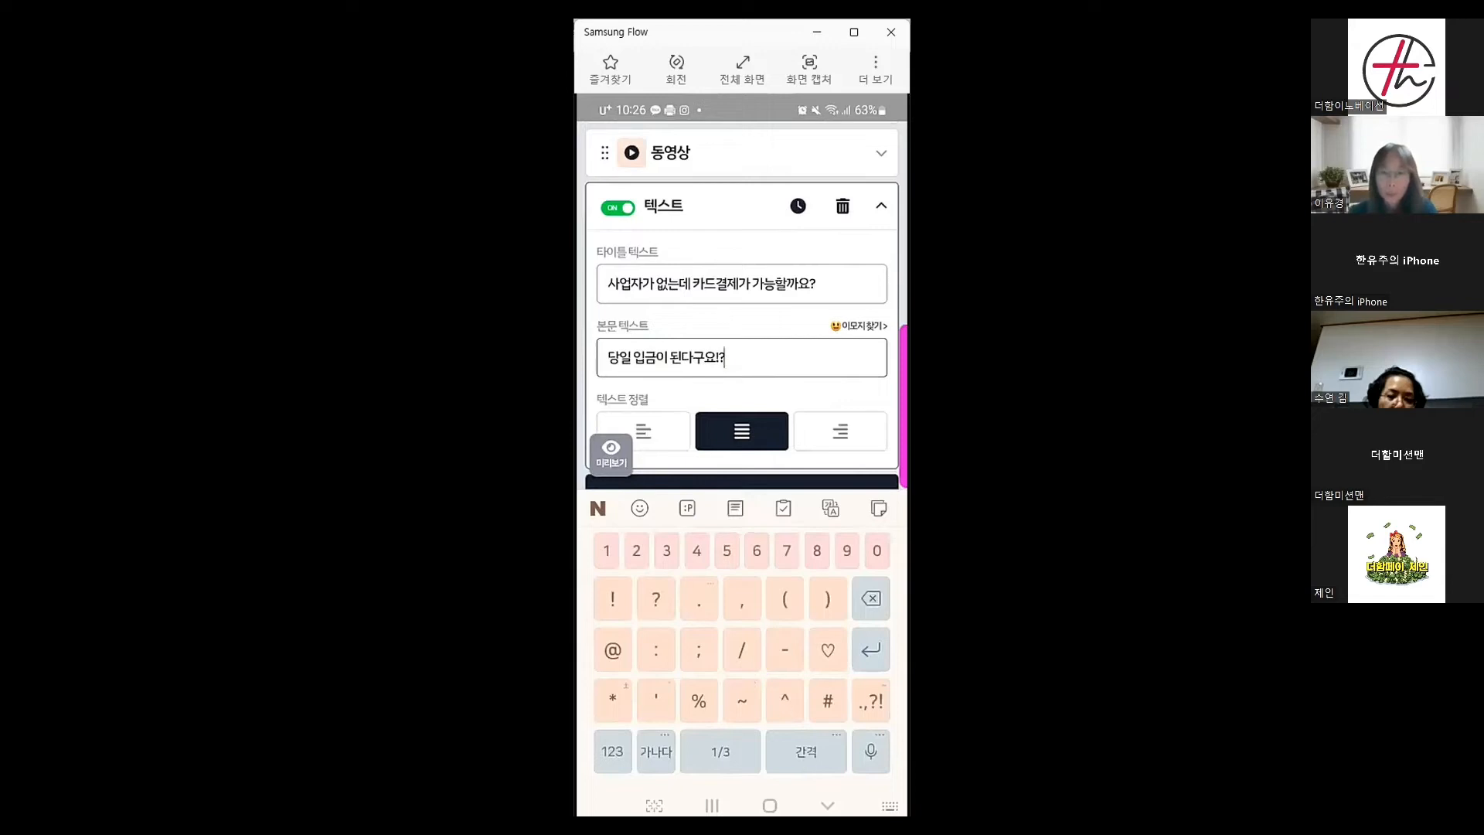
pyautogui.press('Escape')
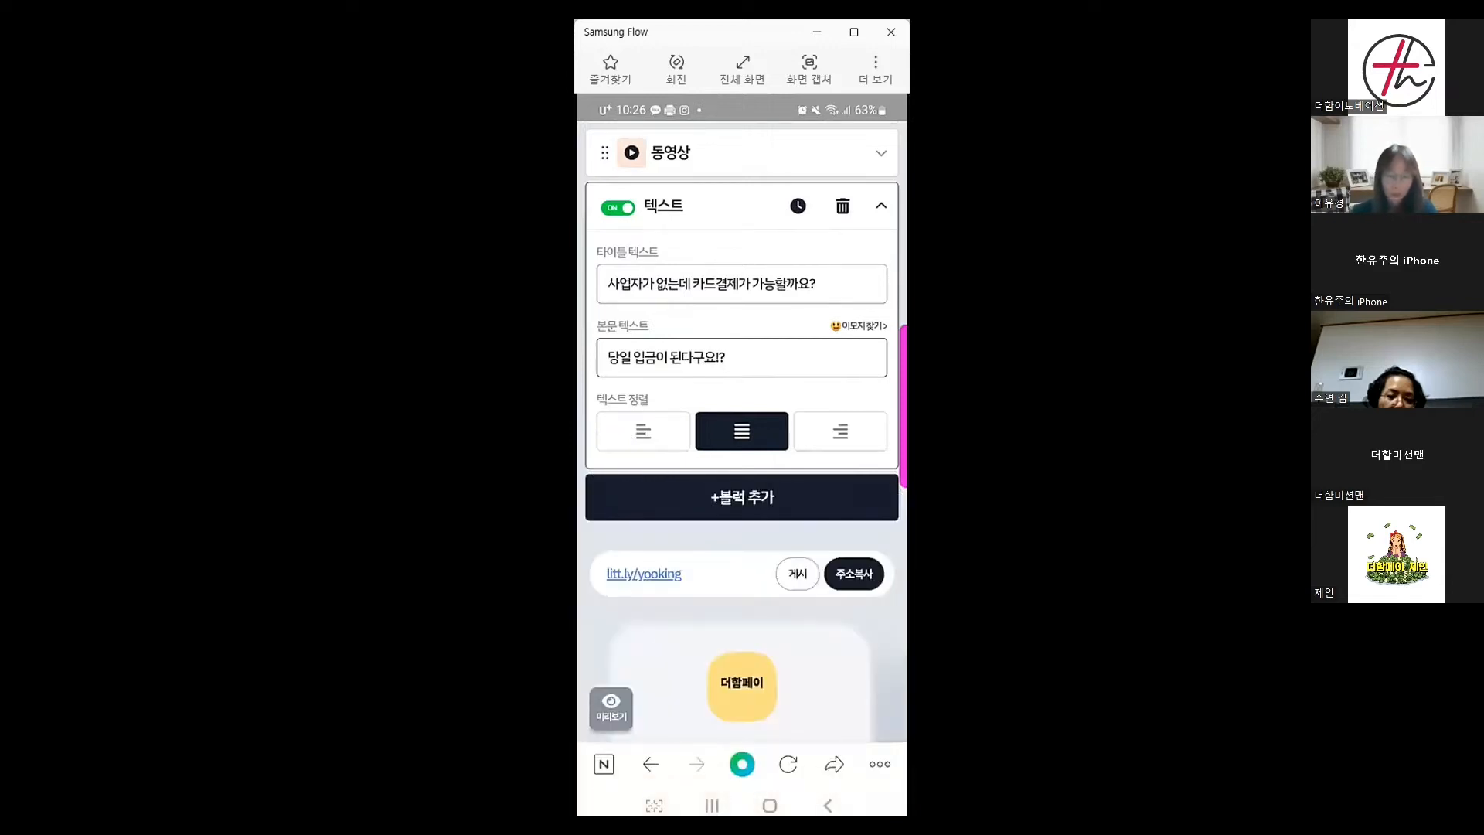
pyautogui.scroll(-2, 742, 680)
pyautogui.scroll(-7, 742, 433)
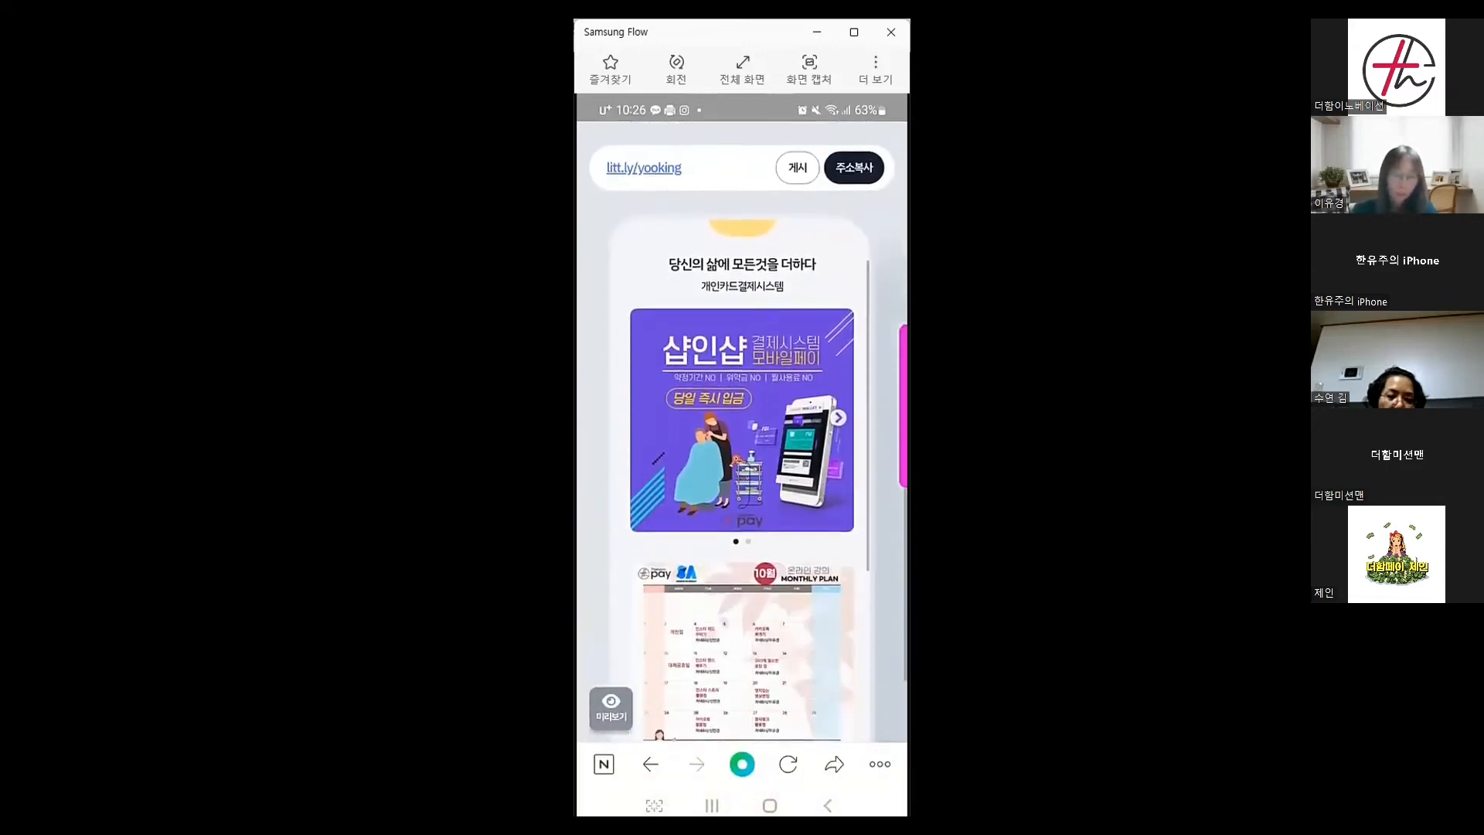
pyautogui.scroll(-6, 742, 386)
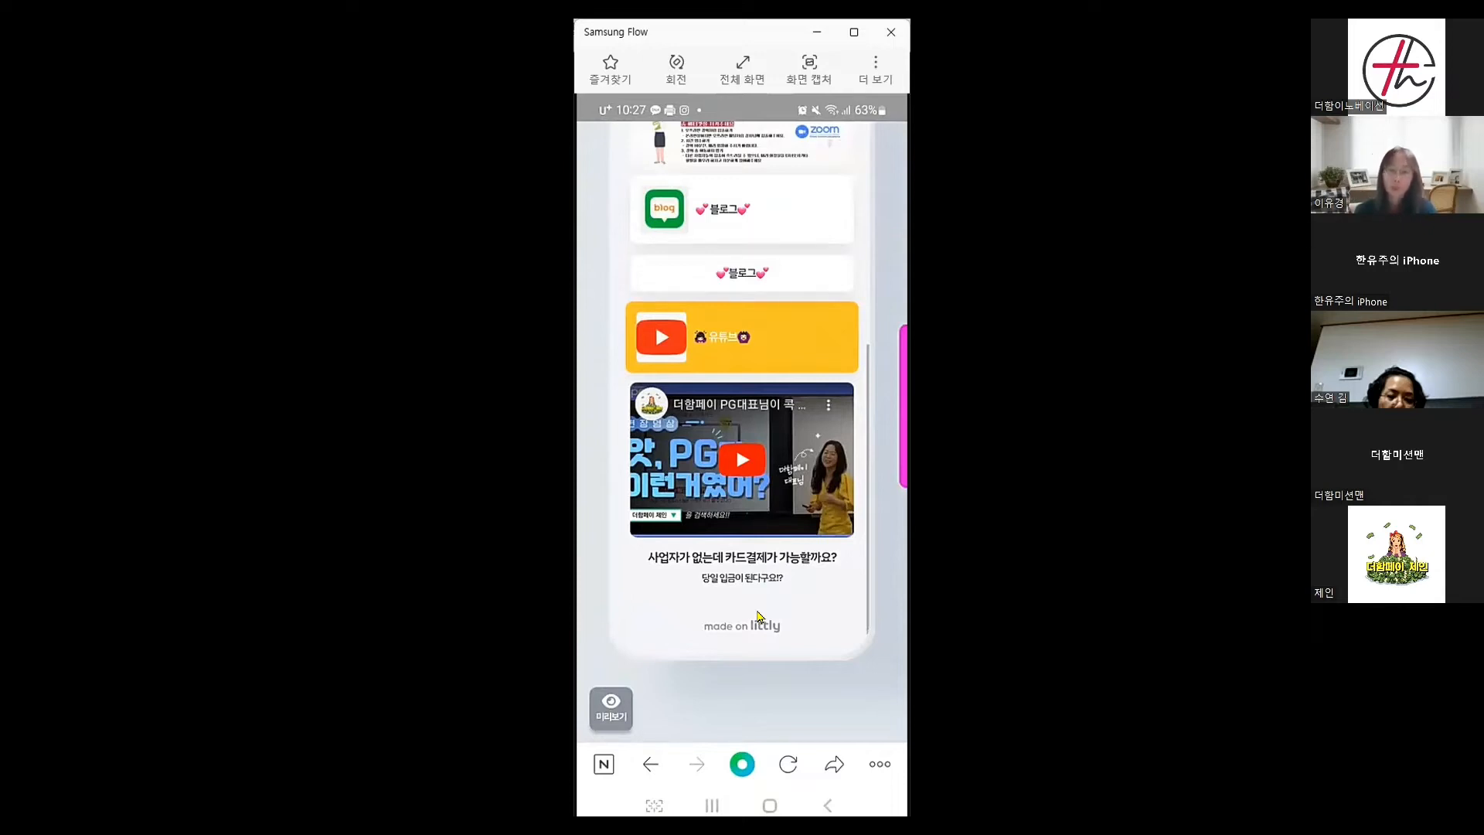
pyautogui.scroll(8, 759, 617)
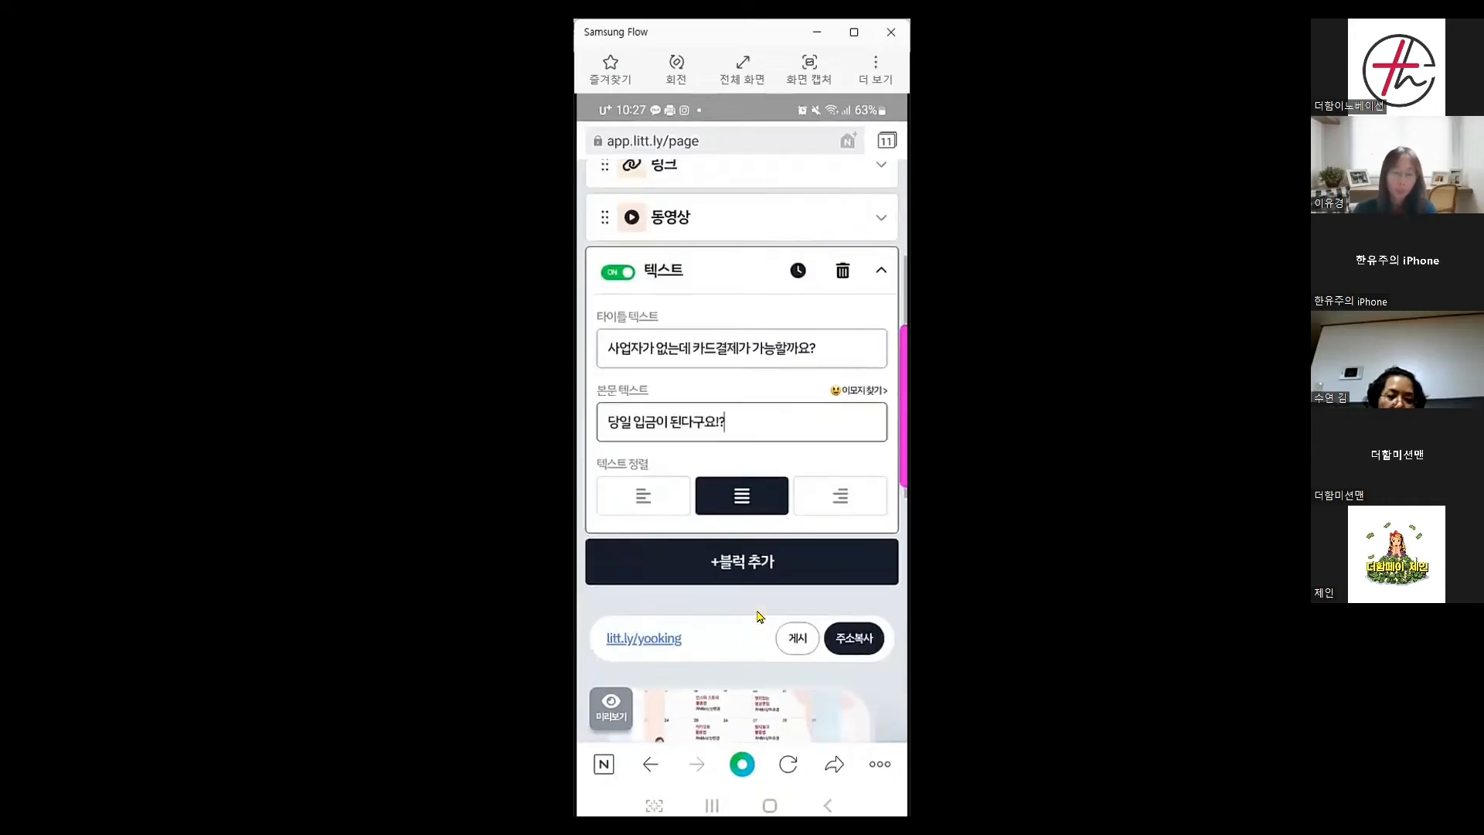
pyautogui.scroll(-2, 758, 617)
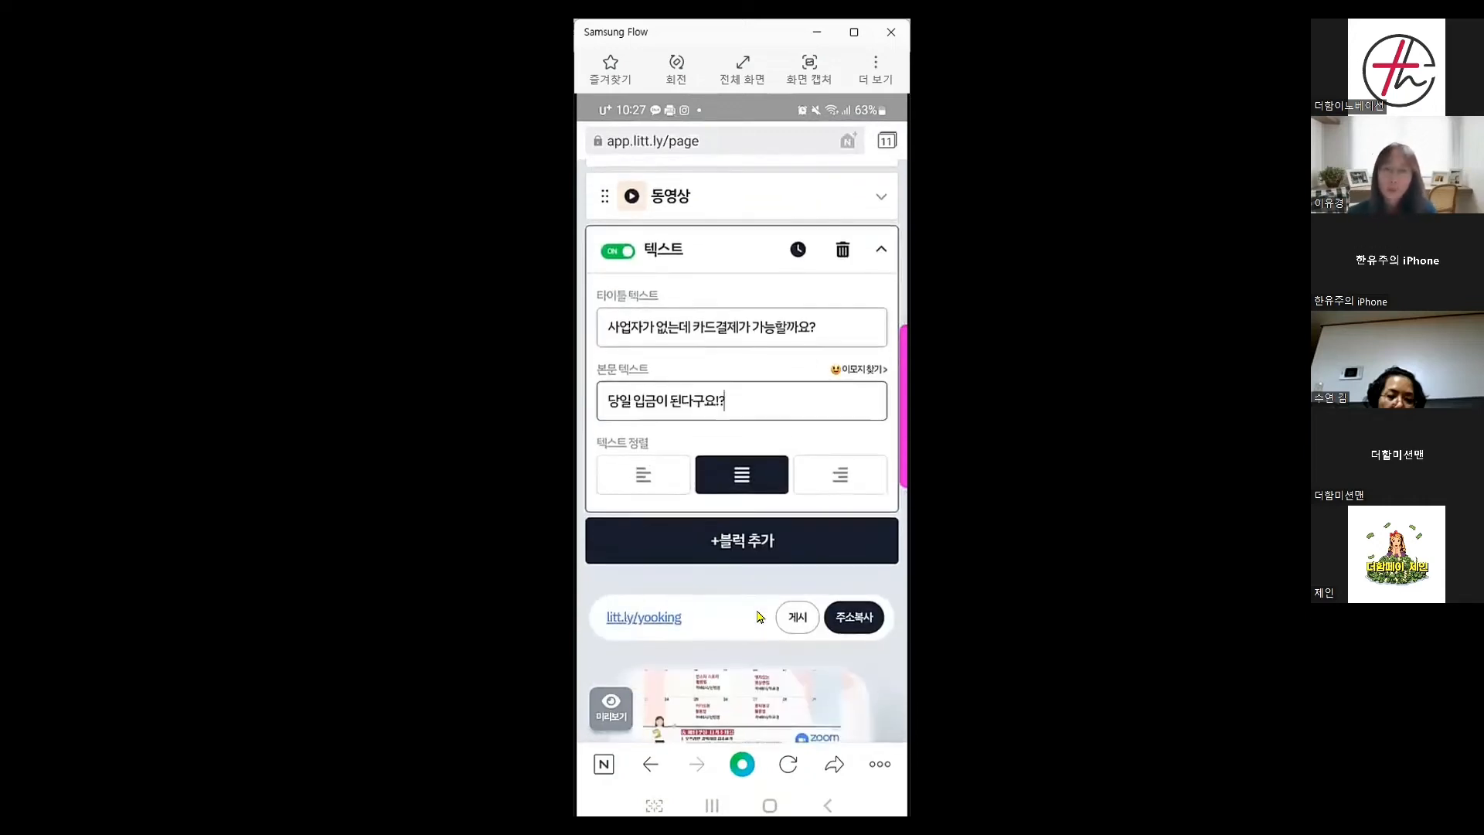
# Add a spacing block with a wavy divider and 83 px of spacing
pyautogui.click(742, 540)
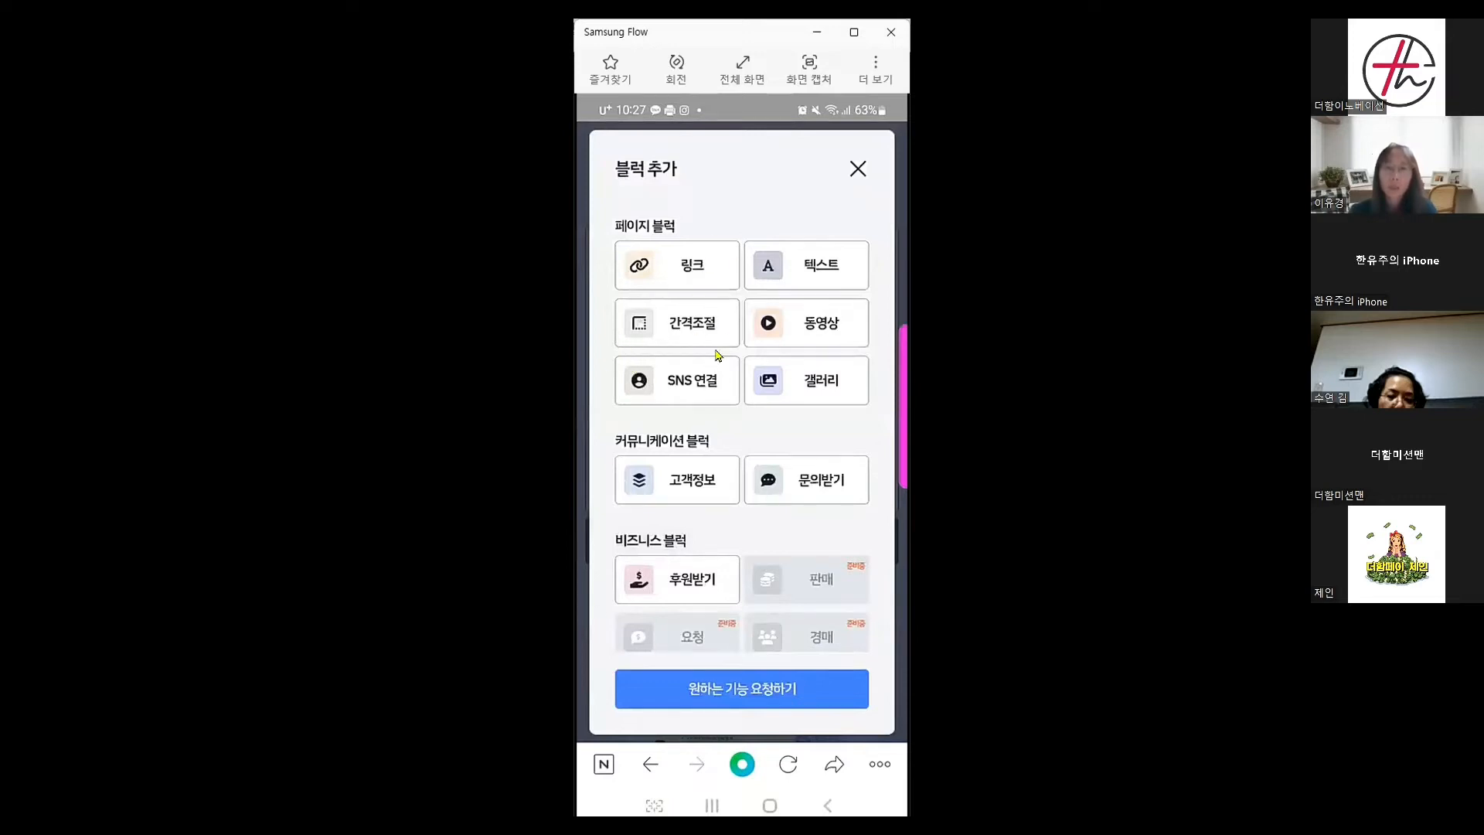
pyautogui.click(686, 331)
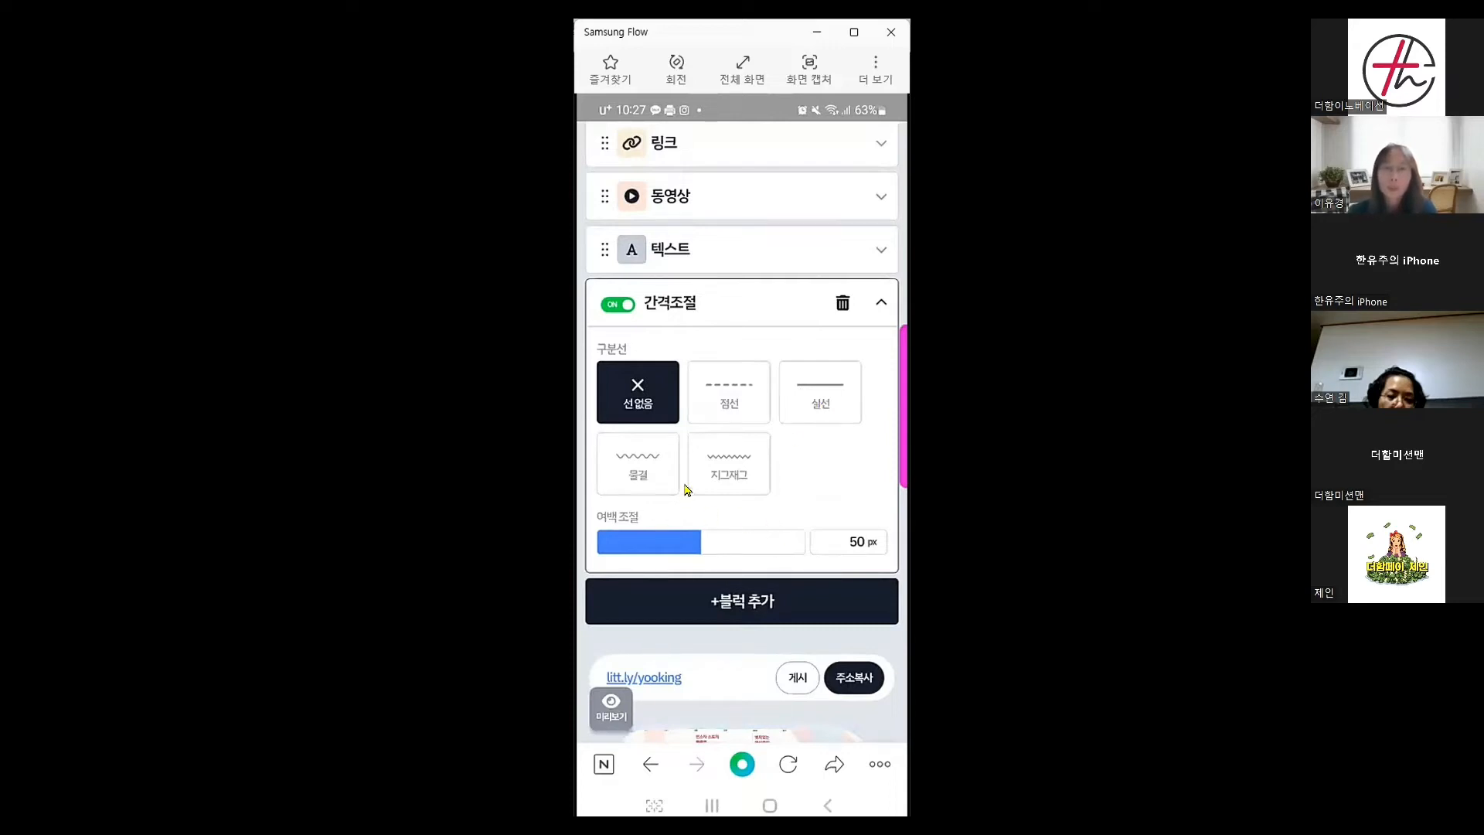
pyautogui.click(639, 469)
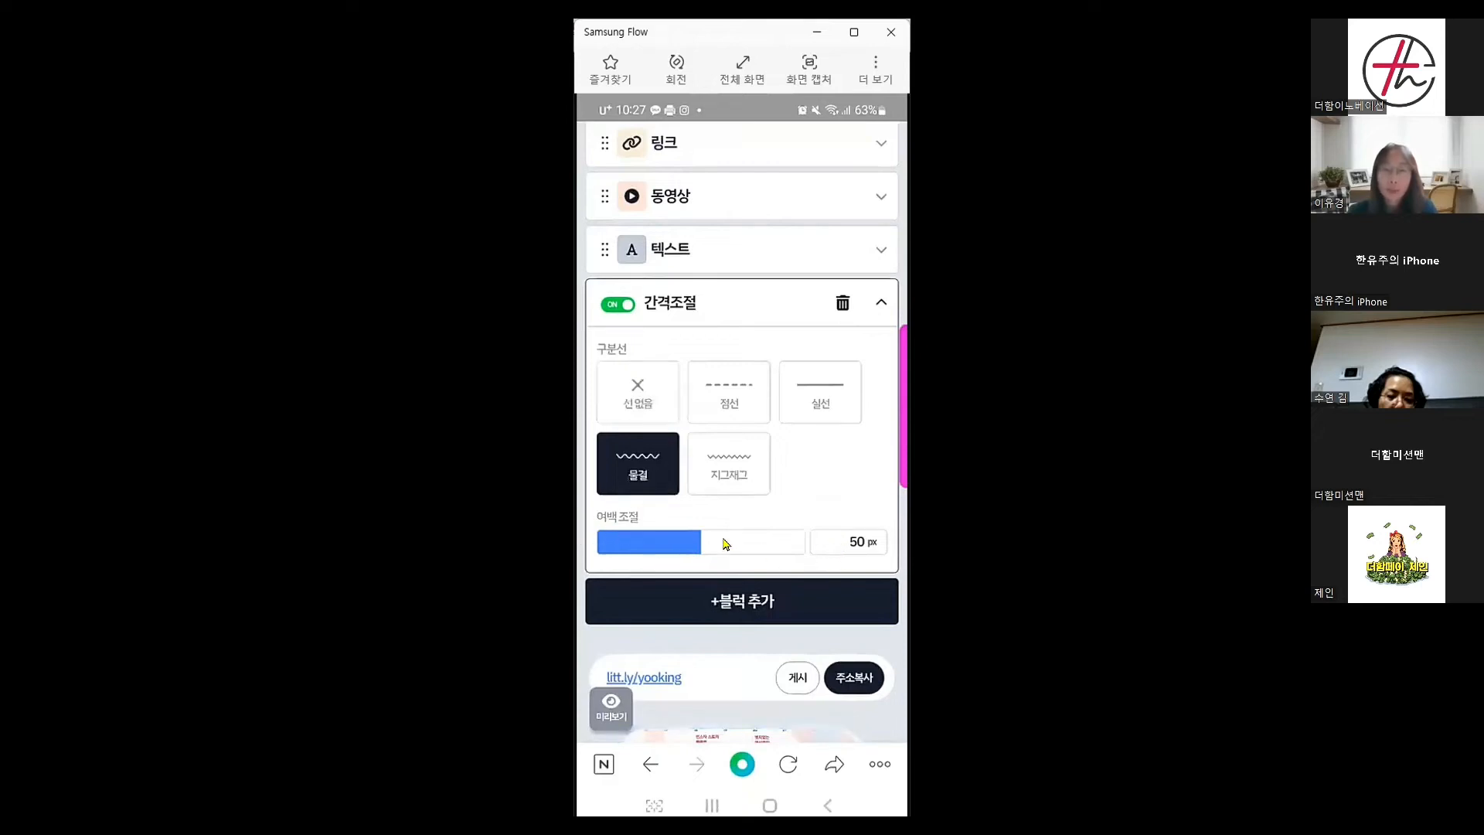
pyautogui.click(750, 544)
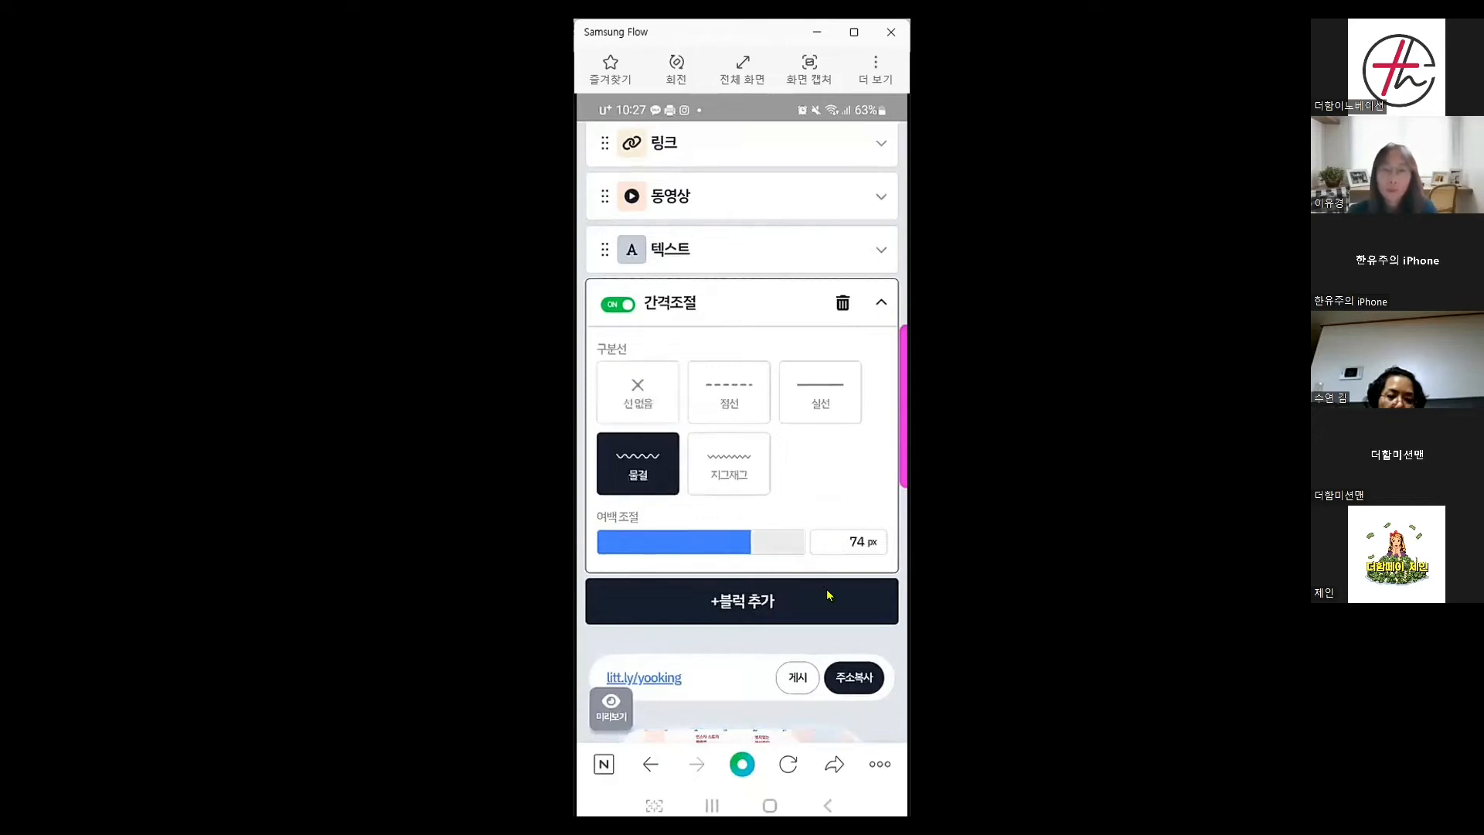
pyautogui.click(769, 545)
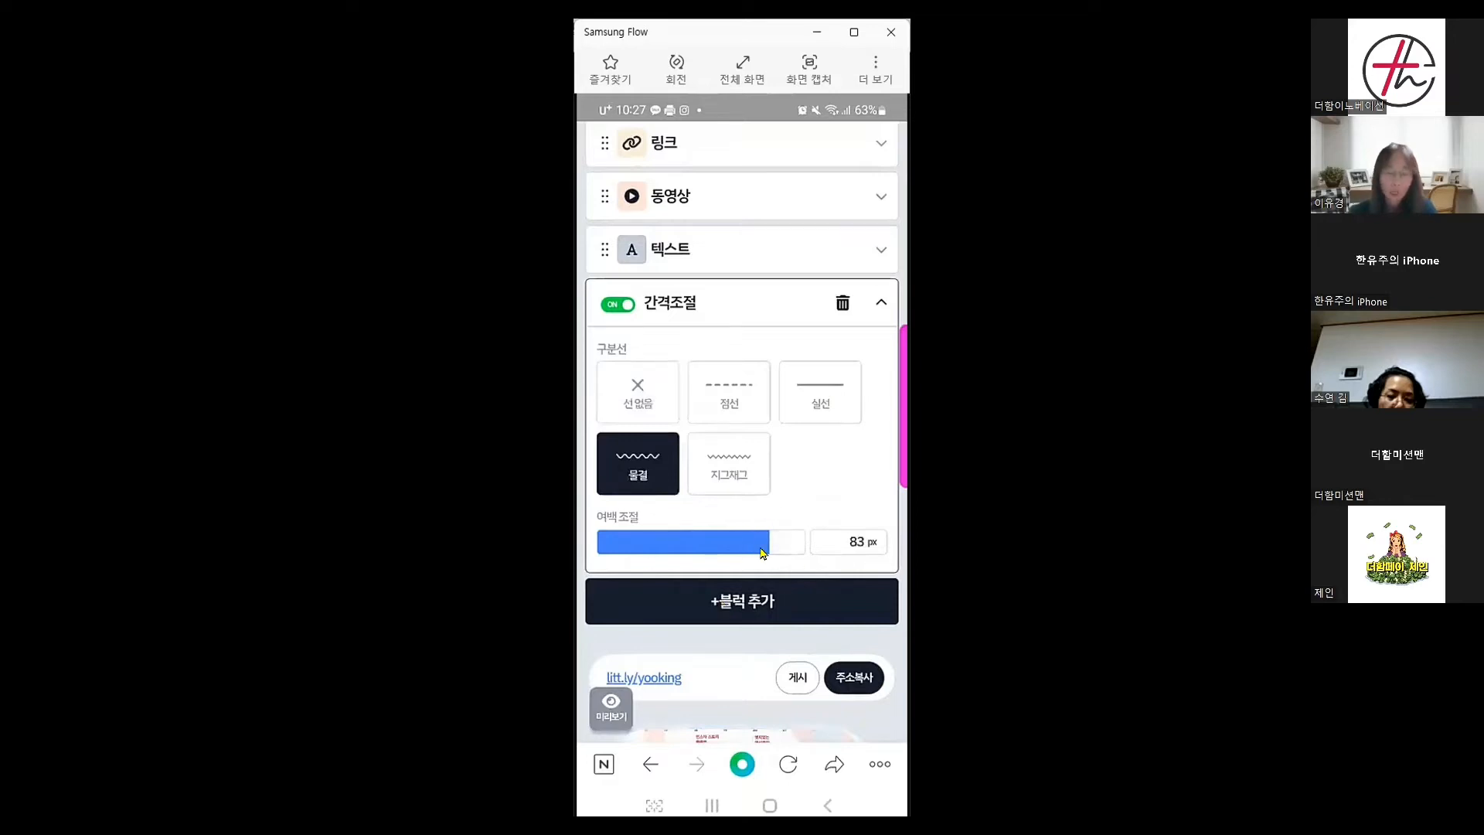
# Change the spacing block's divider to a solid line and check the preview
pyautogui.scroll(-4, 762, 553)
pyautogui.scroll(-5, 762, 553)
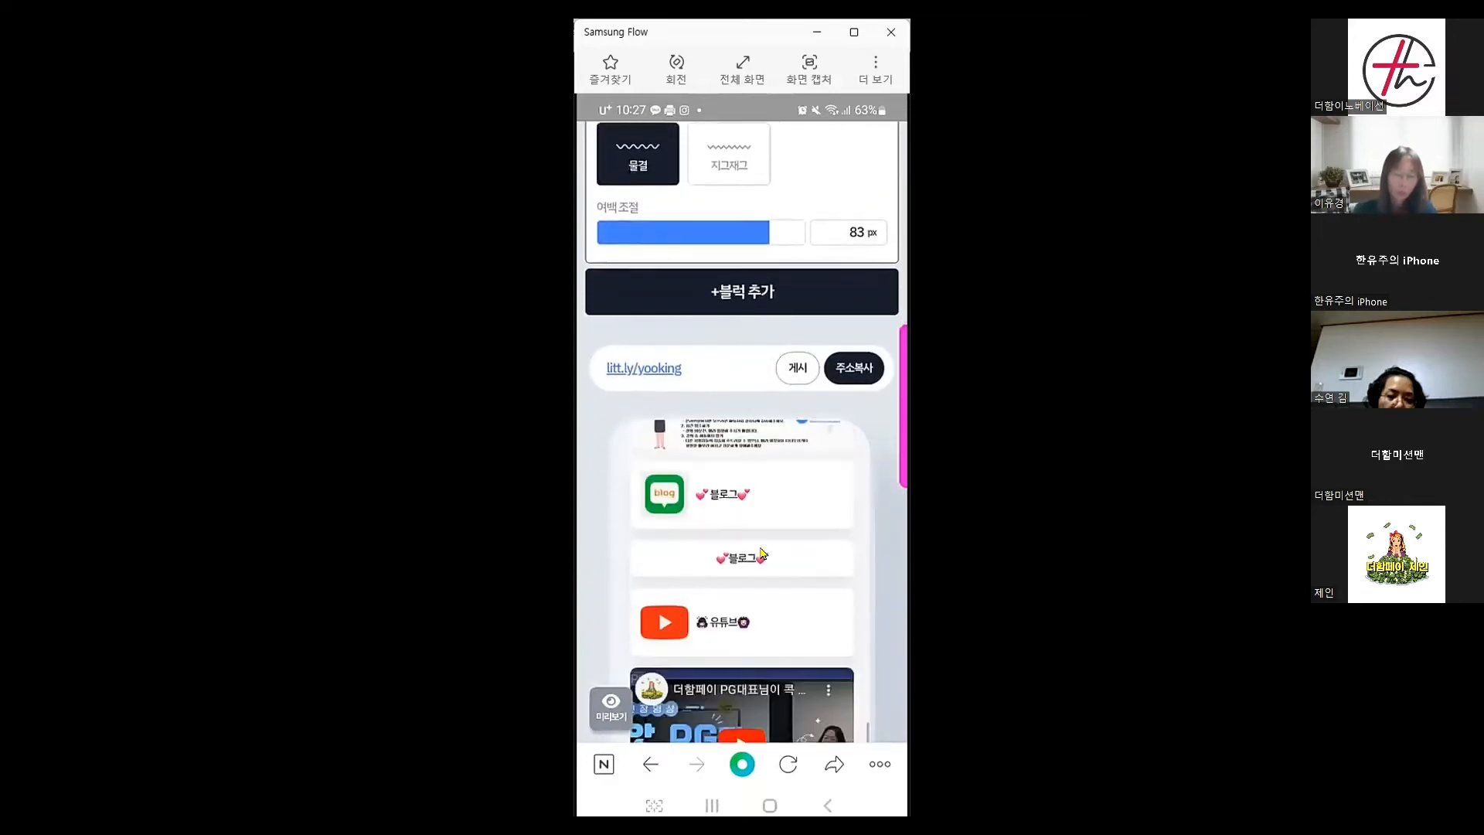
pyautogui.scroll(-1, 761, 551)
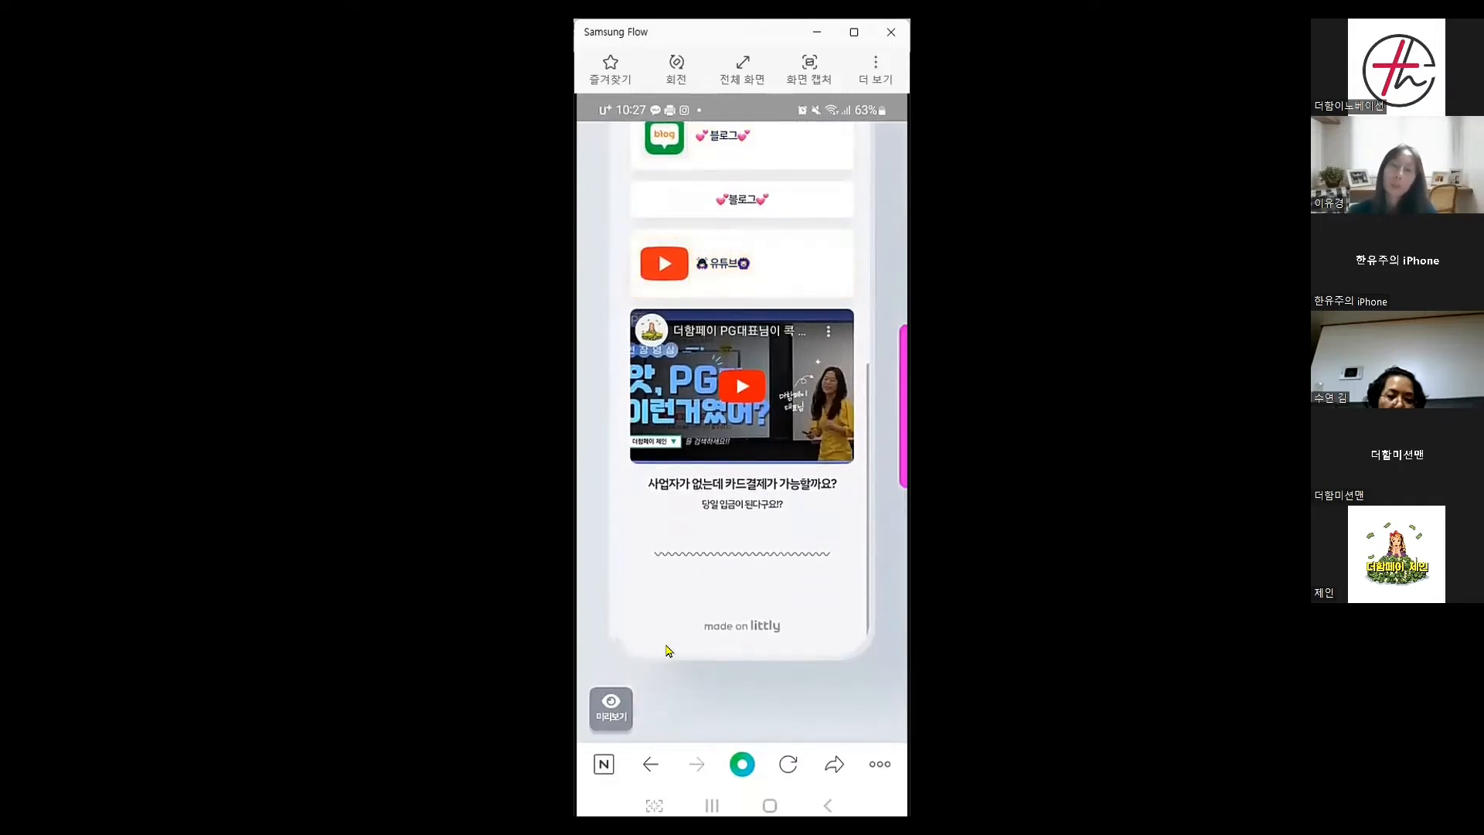
pyautogui.scroll(15, 669, 650)
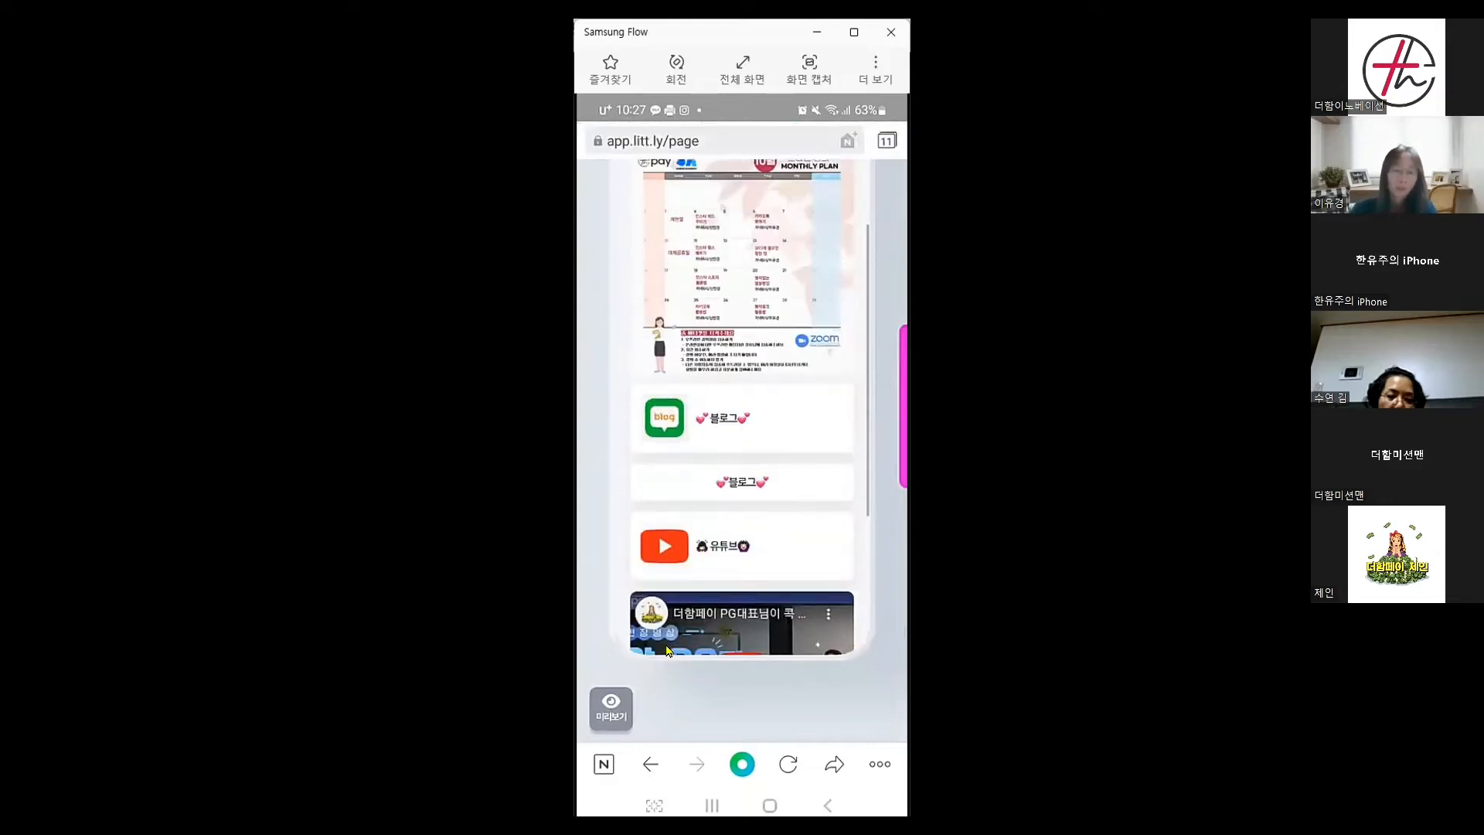
pyautogui.scroll(4, 666, 649)
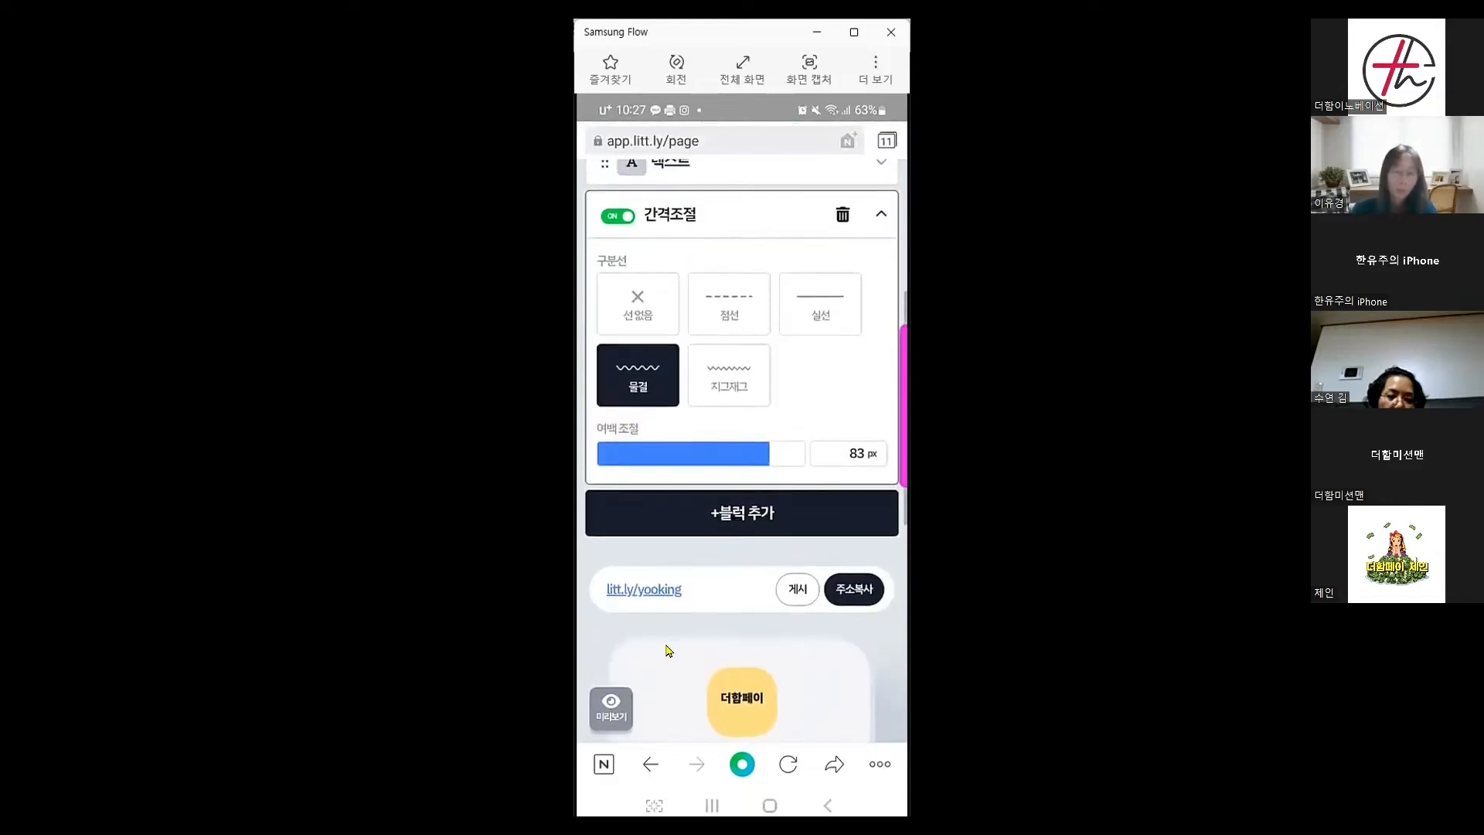
pyautogui.click(817, 316)
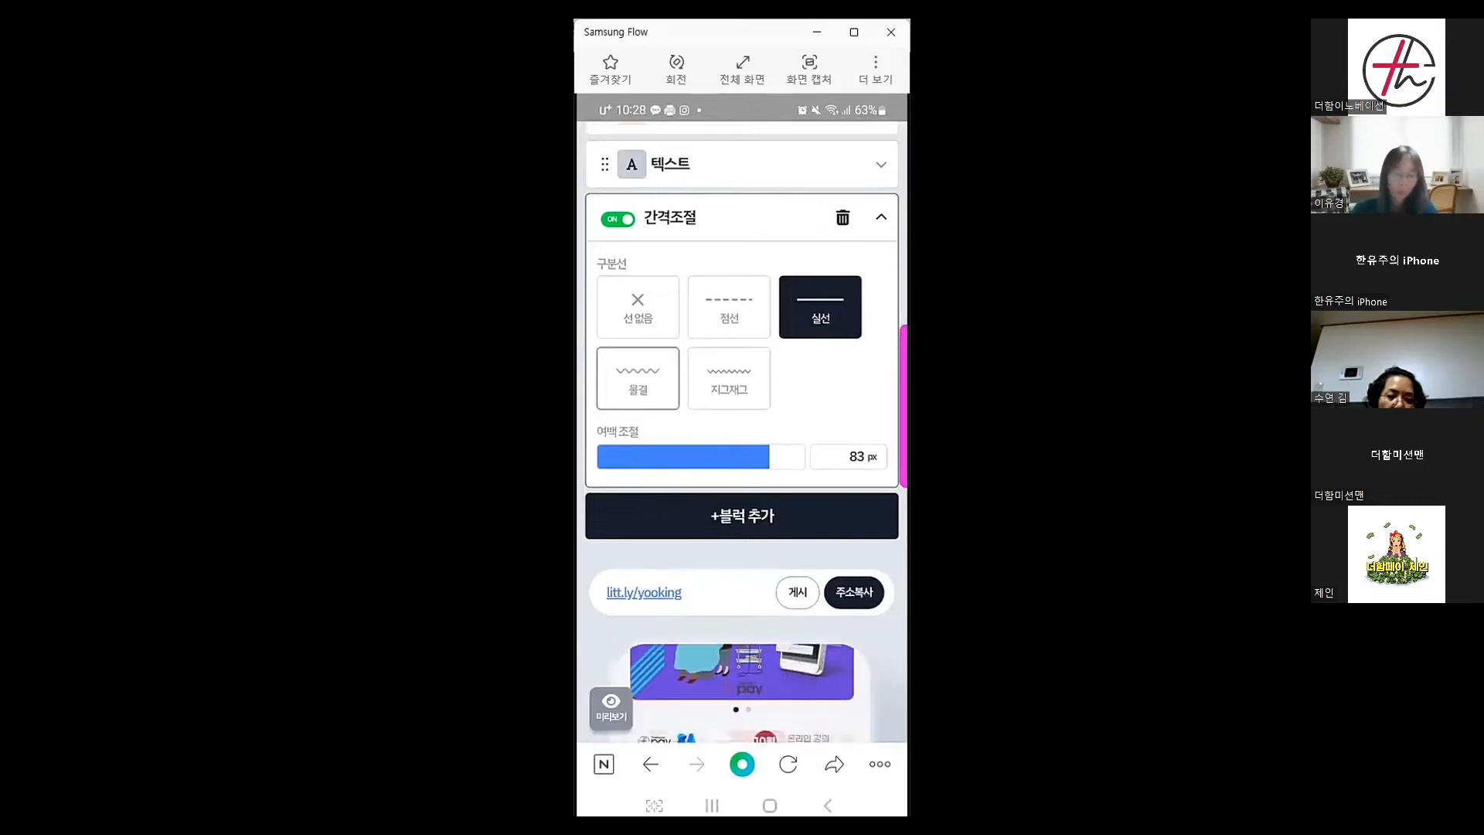
pyautogui.scroll(-7, 742, 425)
pyautogui.scroll(-4, 759, 416)
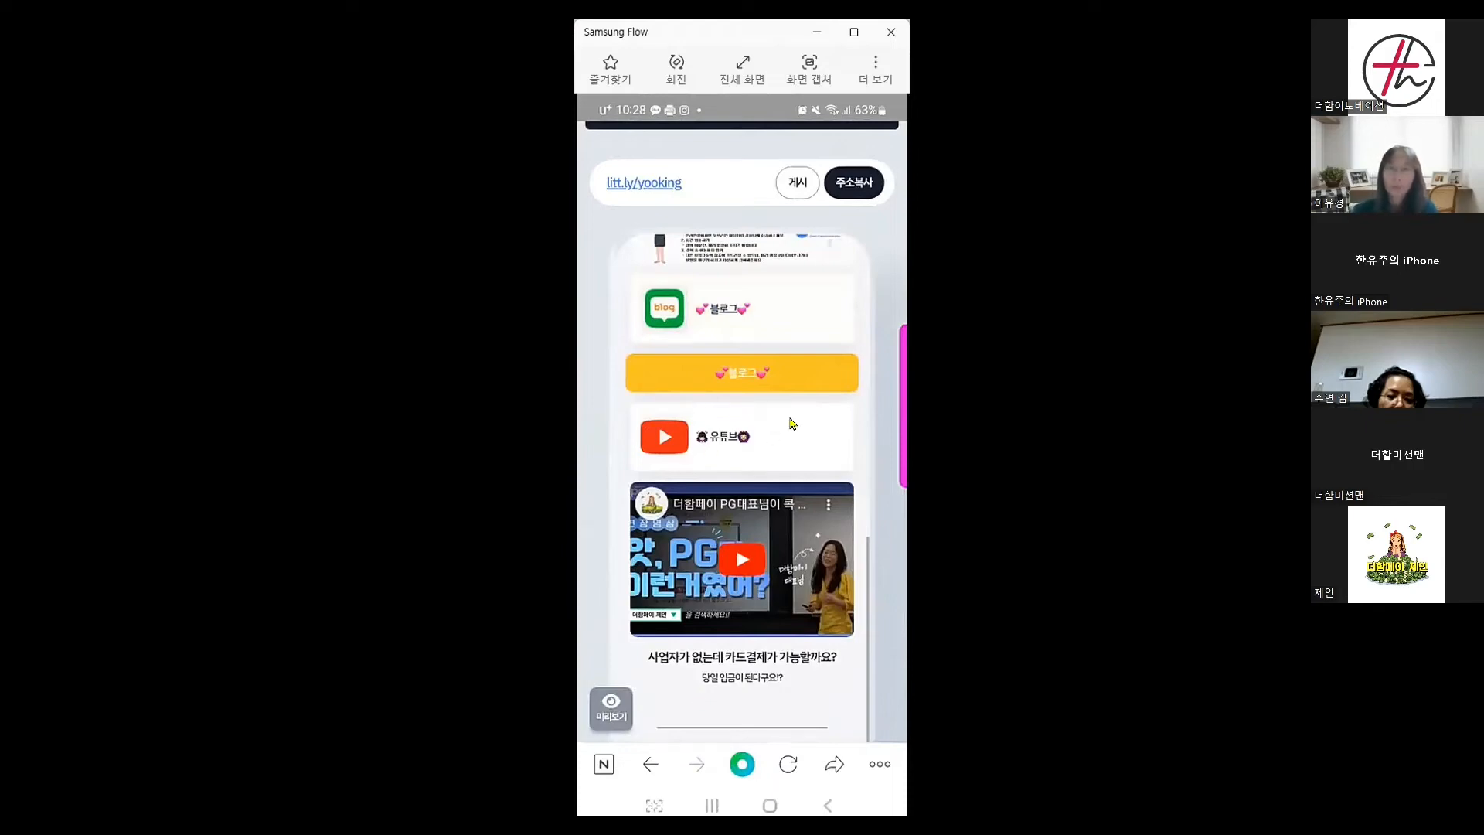
pyautogui.scroll(4, 821, 380)
pyautogui.scroll(6, 820, 383)
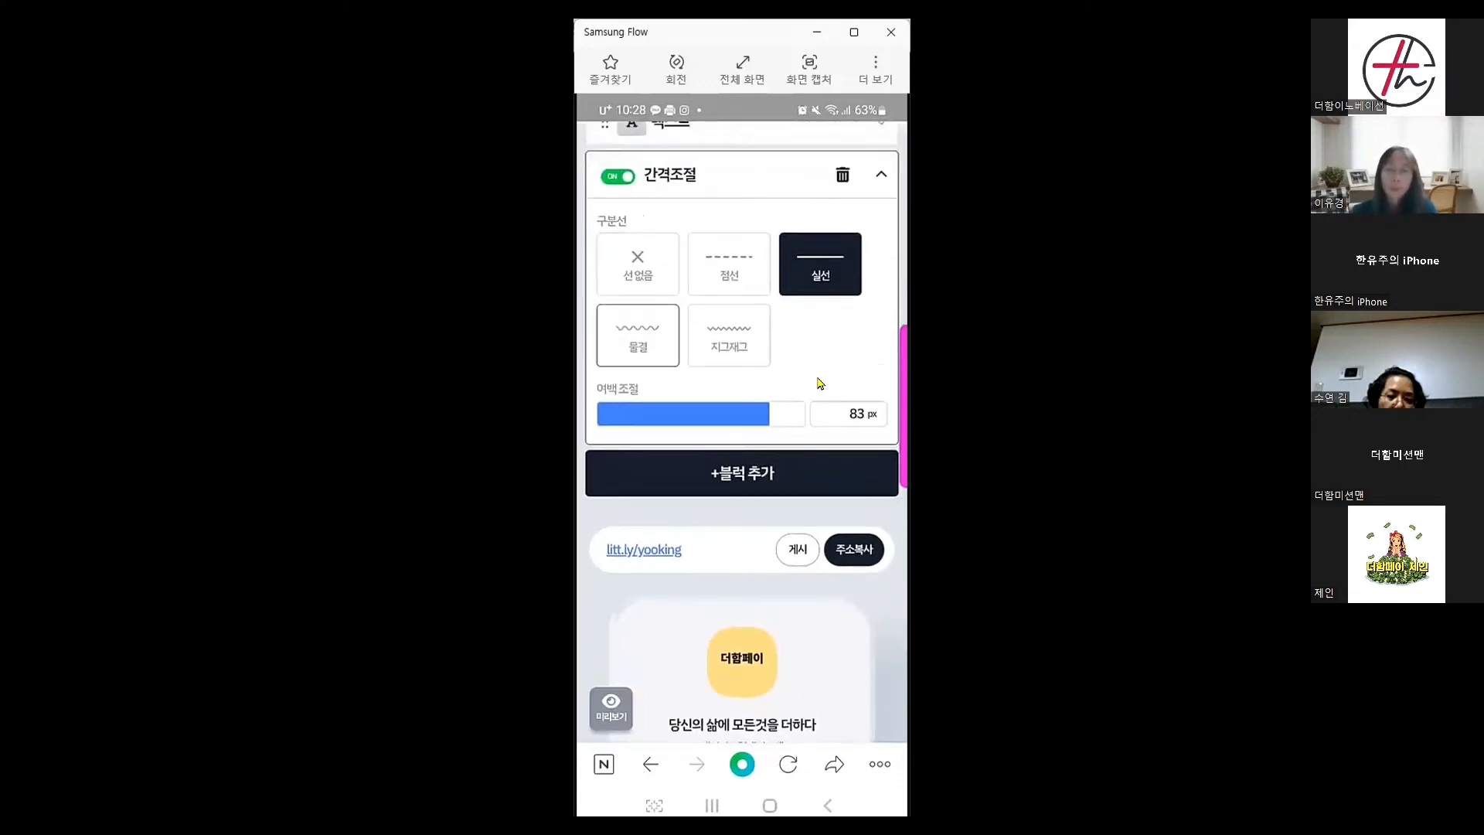
# Add a customer-info block titled '빠른 답변을 원하시는 분들만 입력해주세요'
pyautogui.click(748, 486)
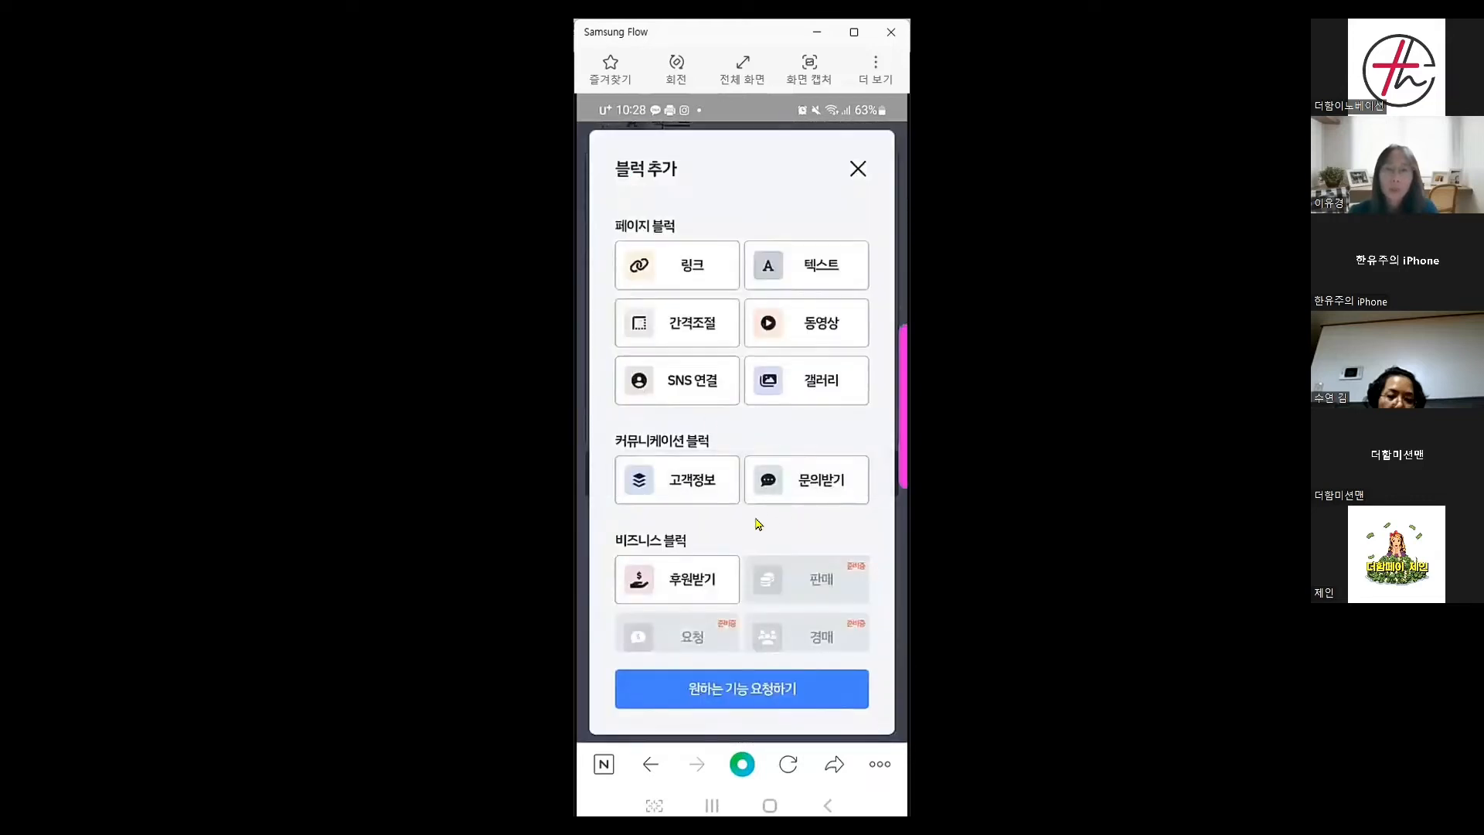
pyautogui.click(700, 485)
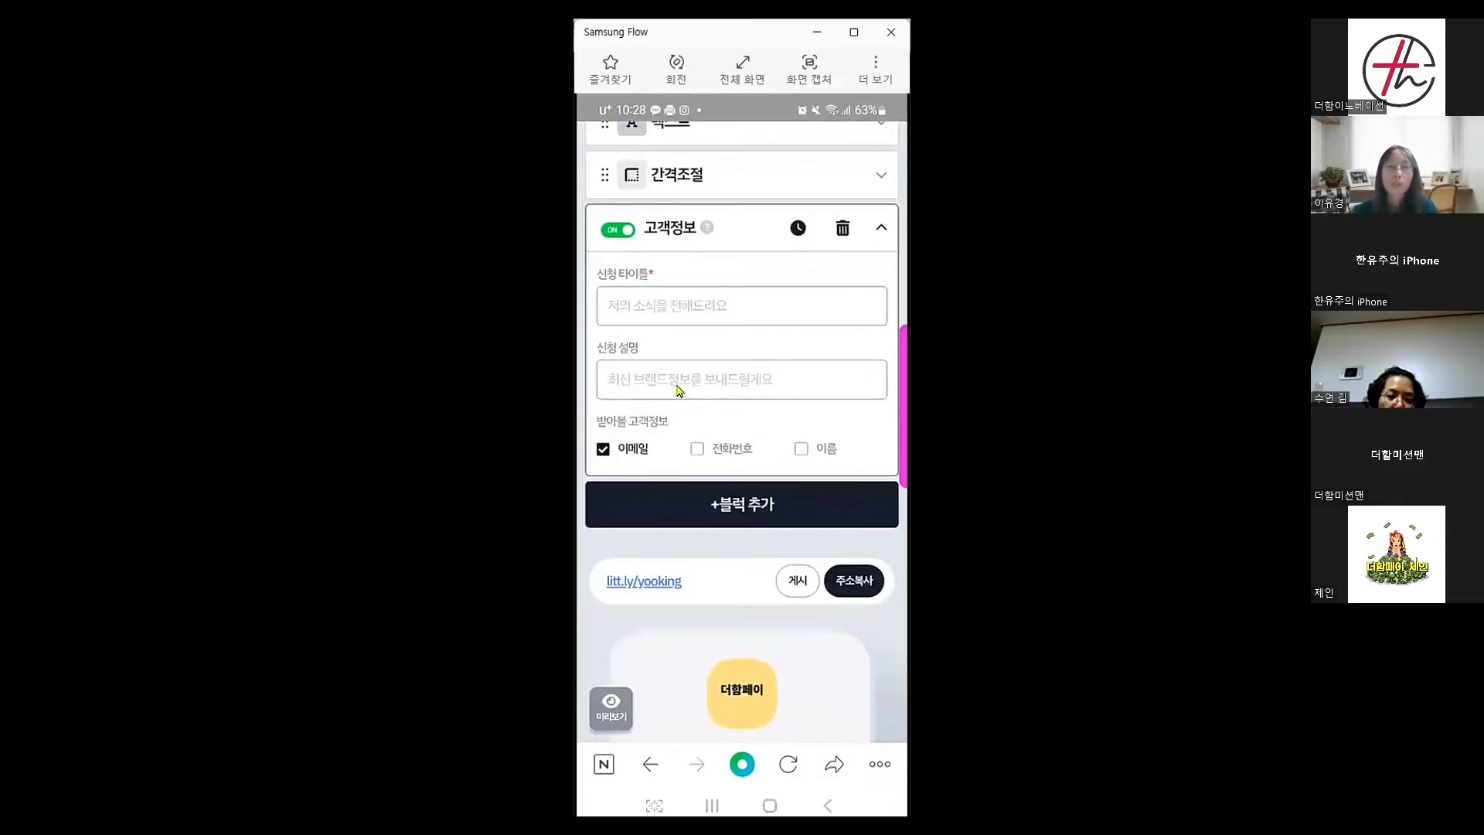
pyautogui.click(640, 311)
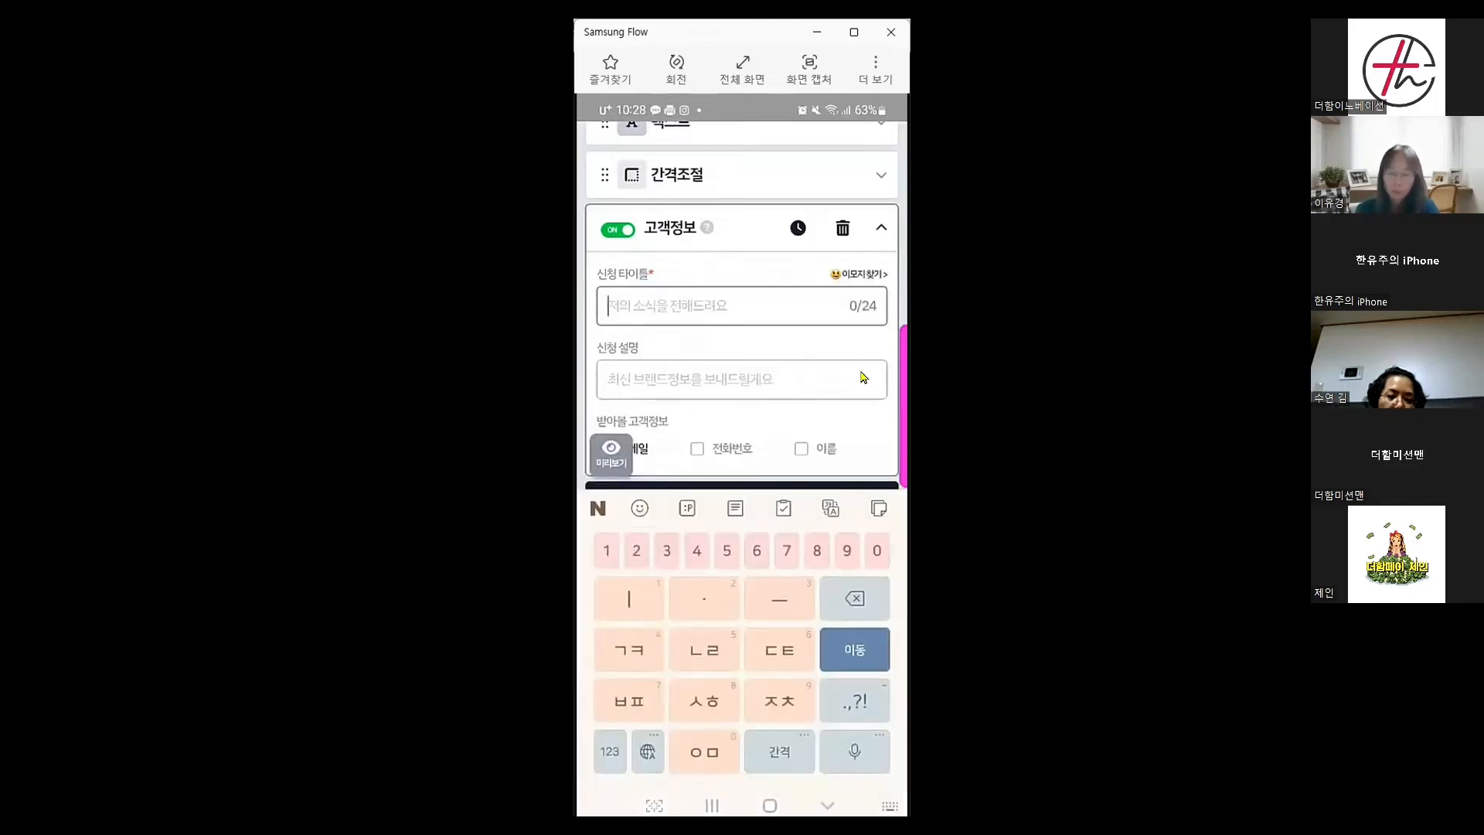
pyautogui.write('빨')
pyautogui.write('른 ')
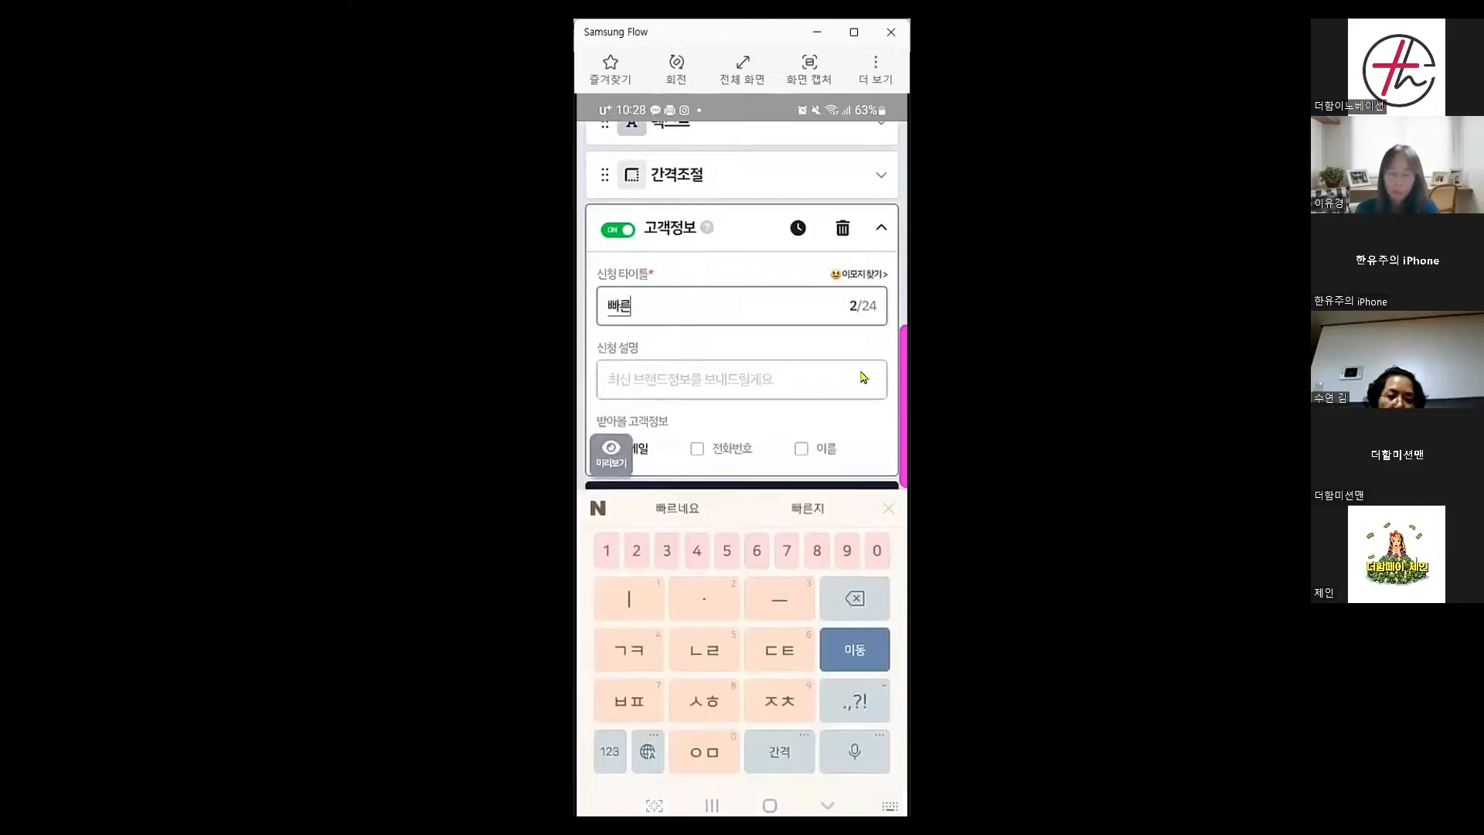
pyautogui.write('ㄷ‥ㅂ')
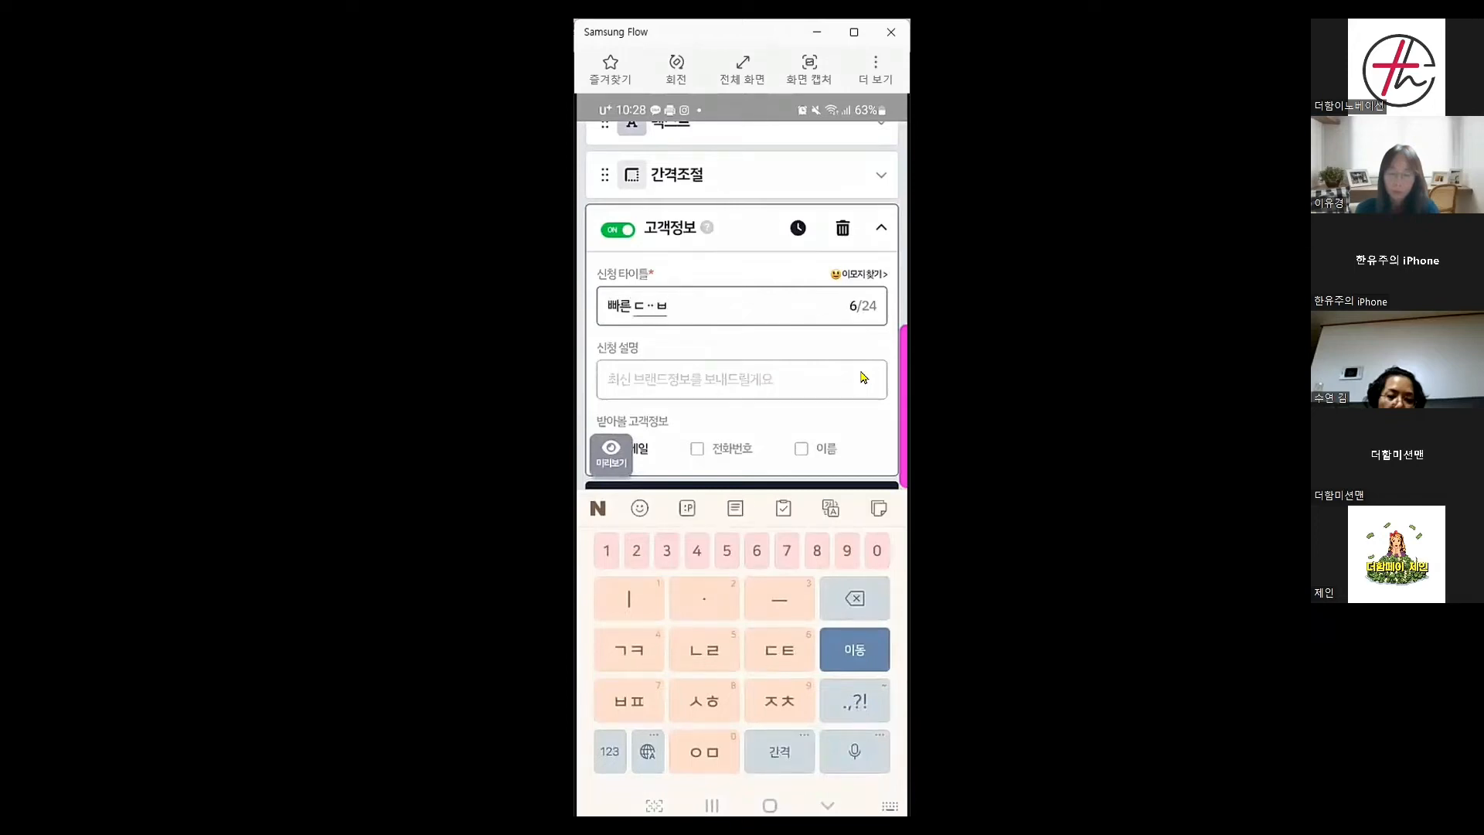
pyautogui.write('ㅏㅂ변을 원')
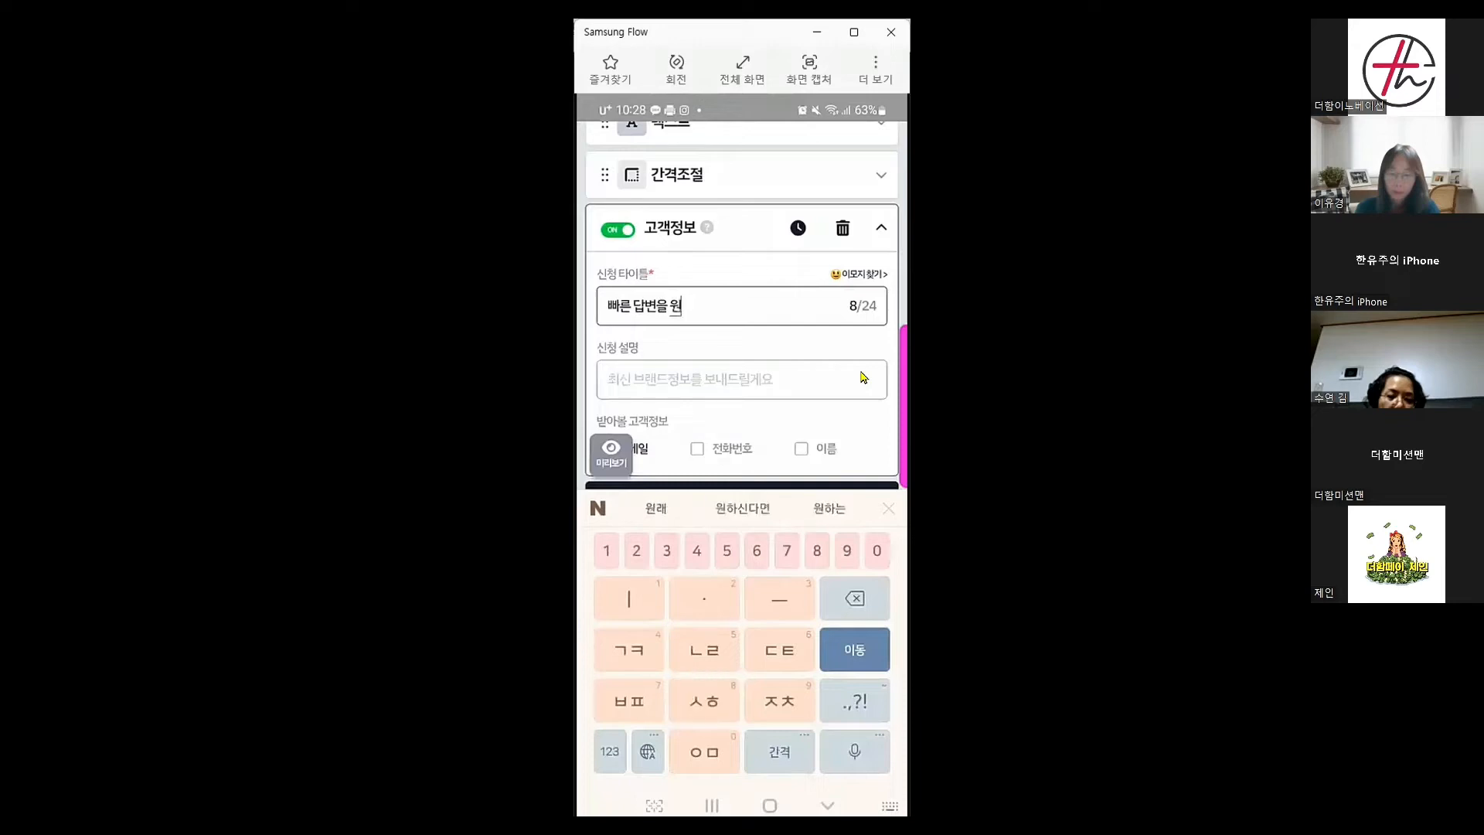
pyautogui.write('하신는 분ㄷ')
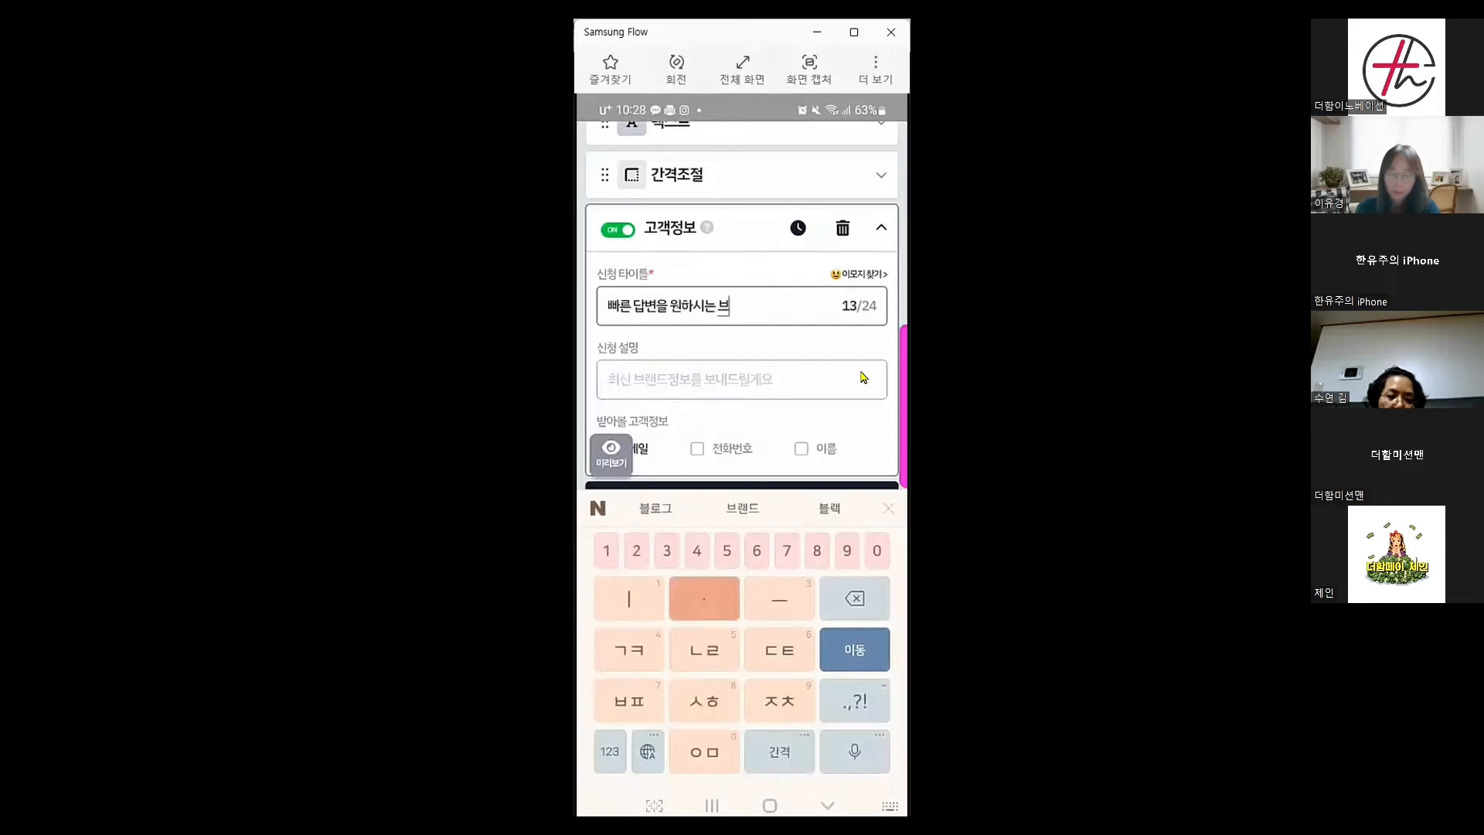
pyautogui.write('ㅡㄹ만')
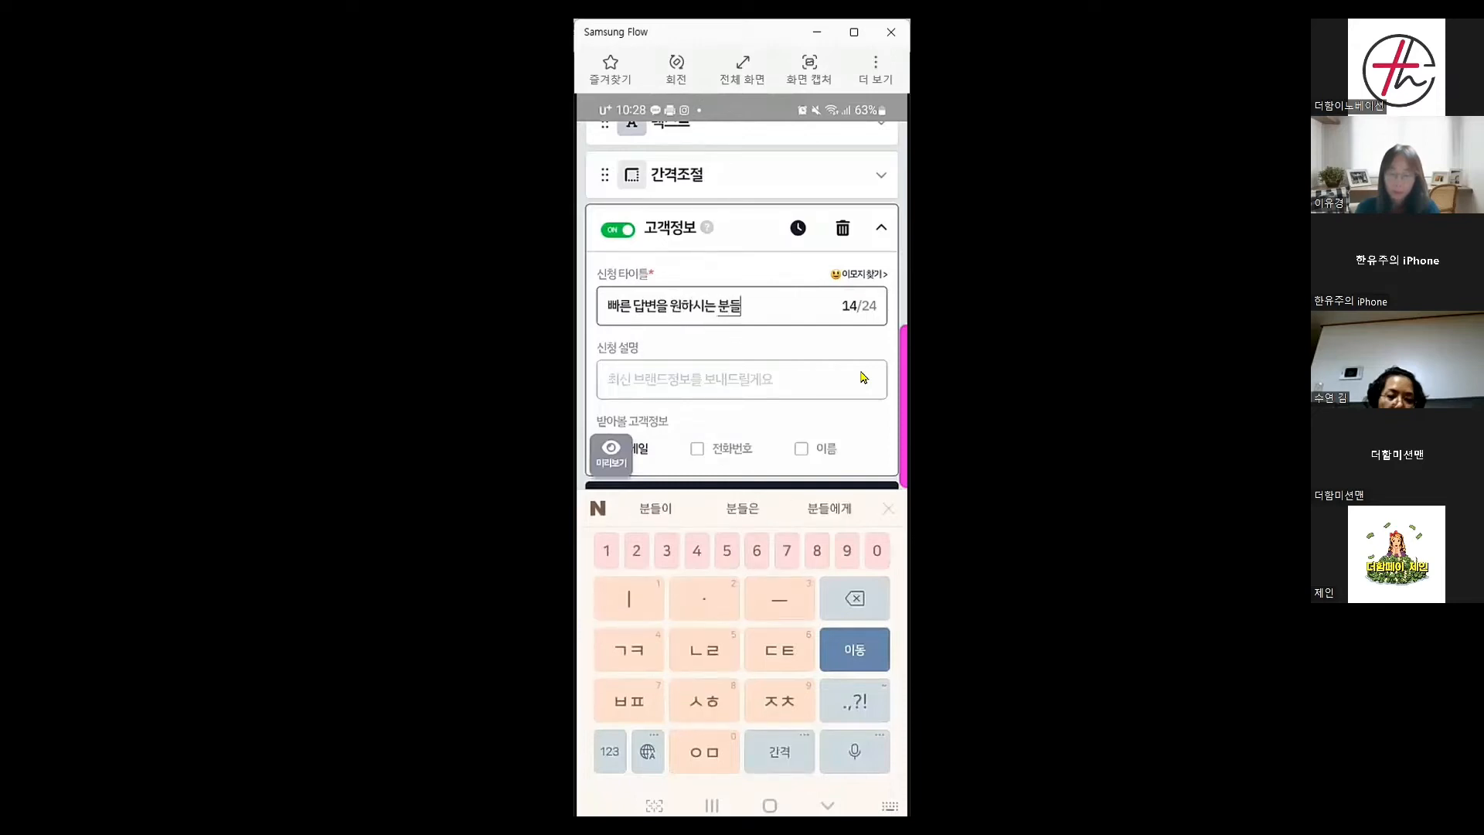
pyautogui.write(' 입력히')
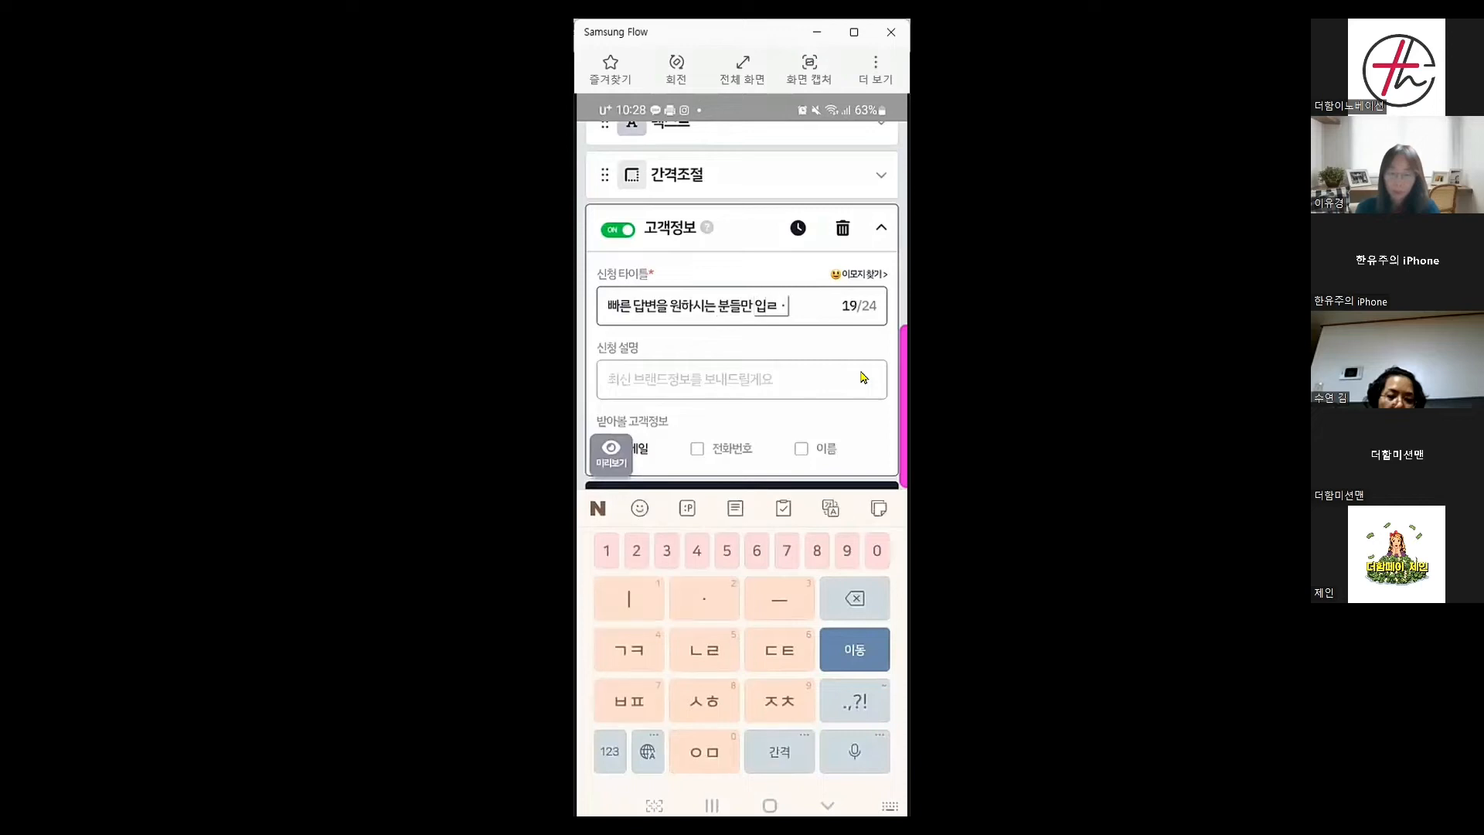
pyautogui.write('ㅐ주셍')
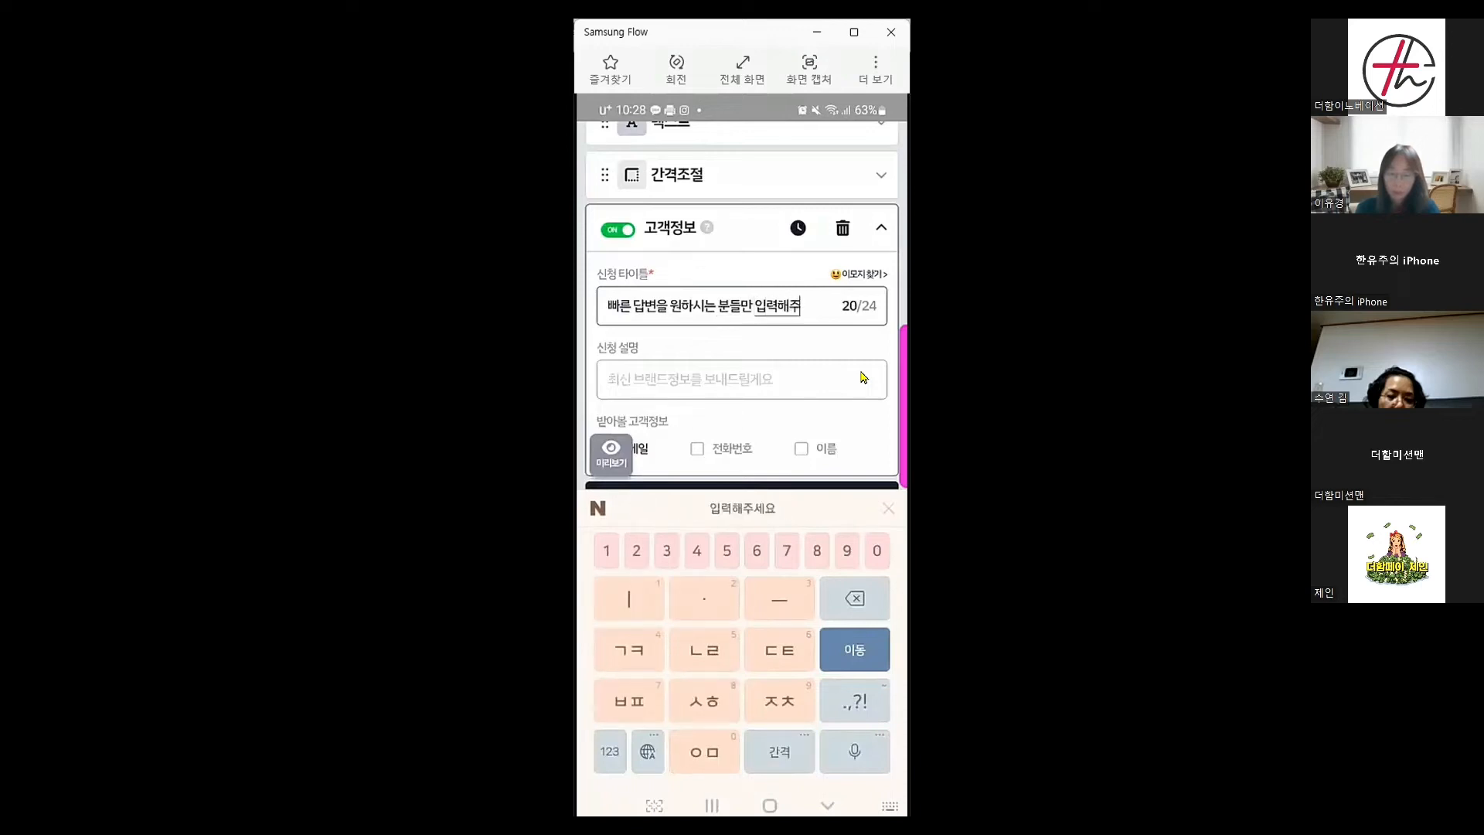
pyautogui.write('요')
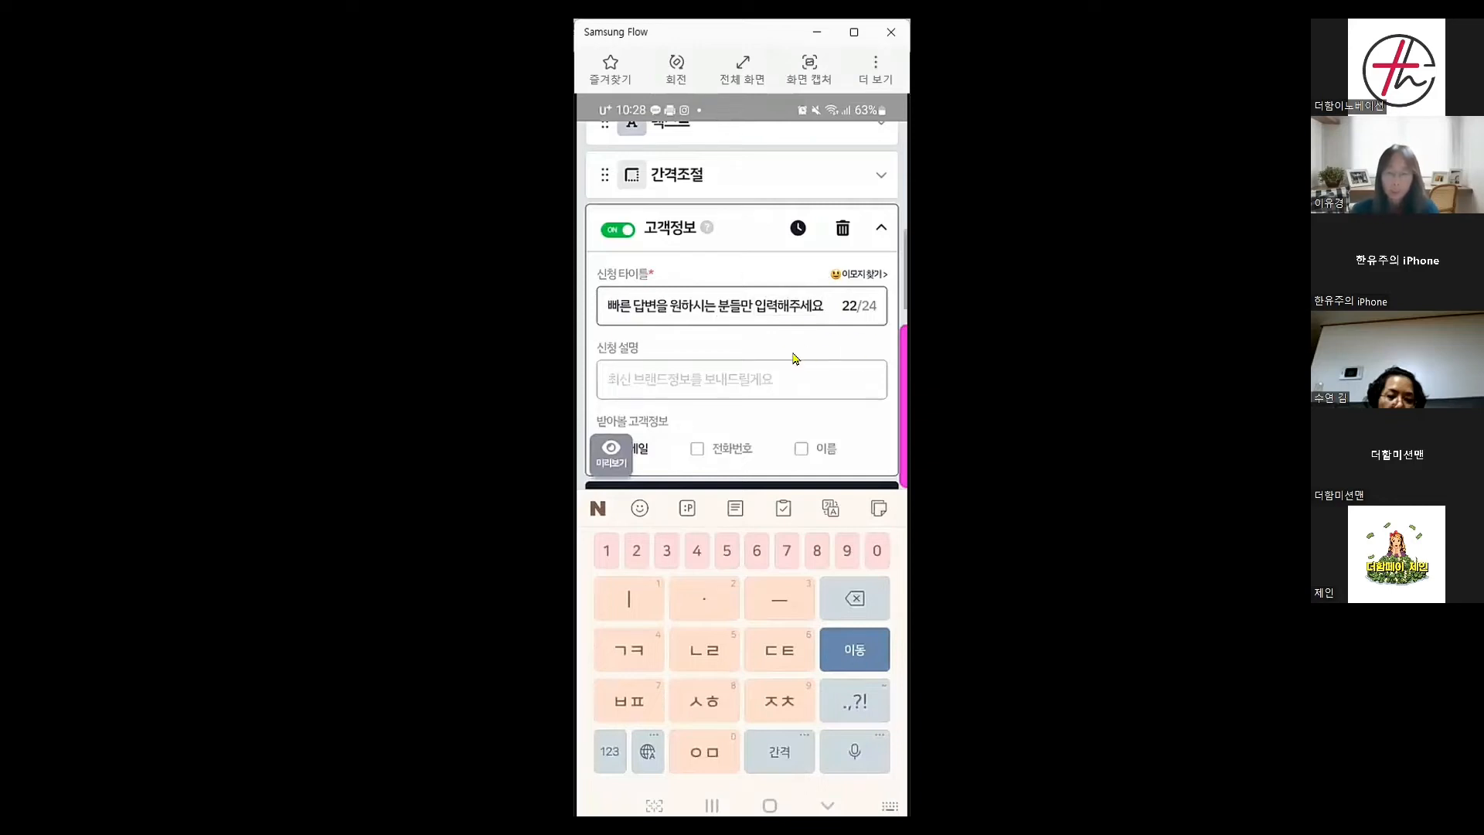
pyautogui.scroll(-1, 794, 358)
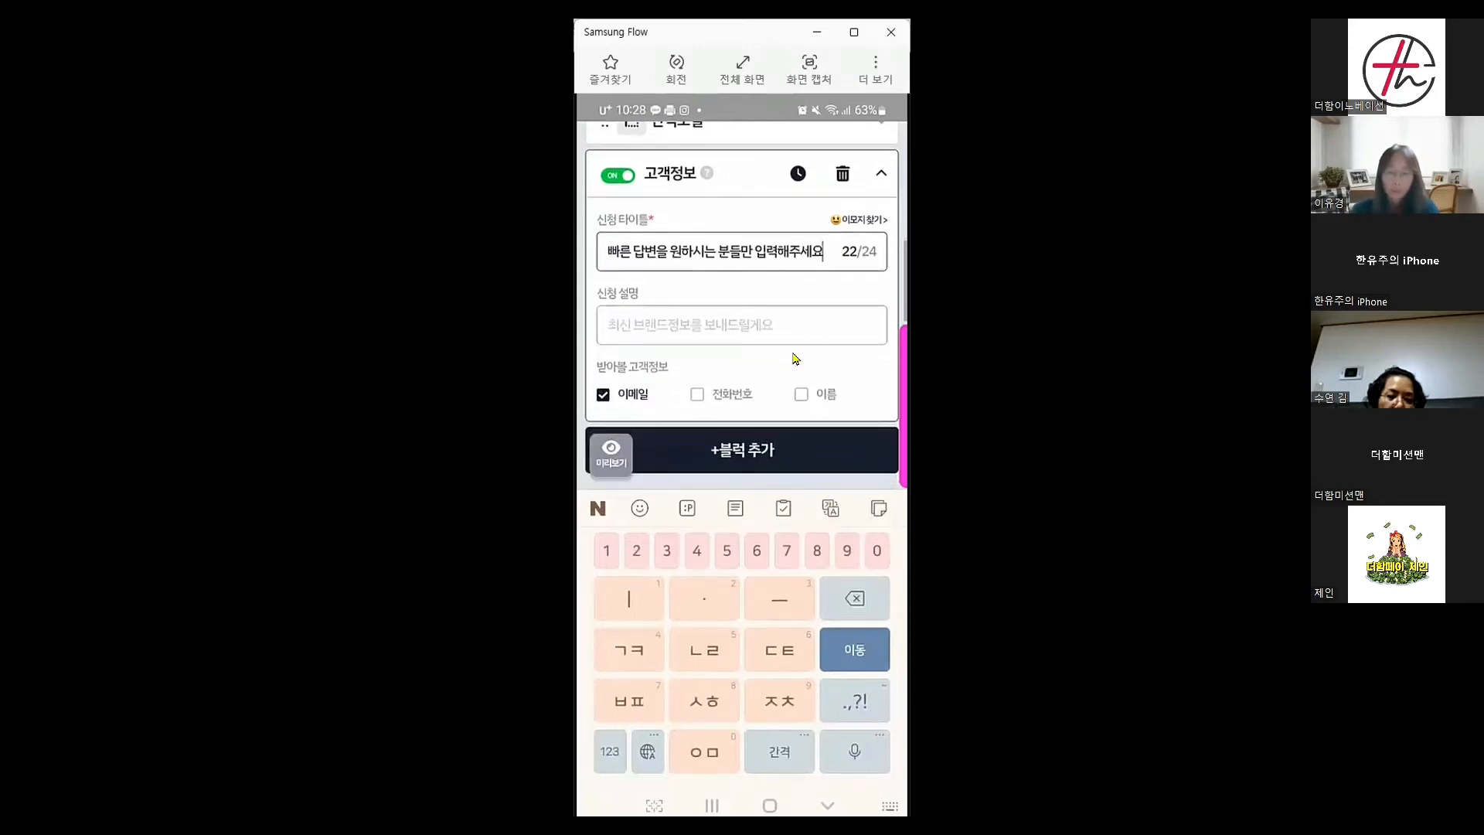
pyautogui.click(663, 418)
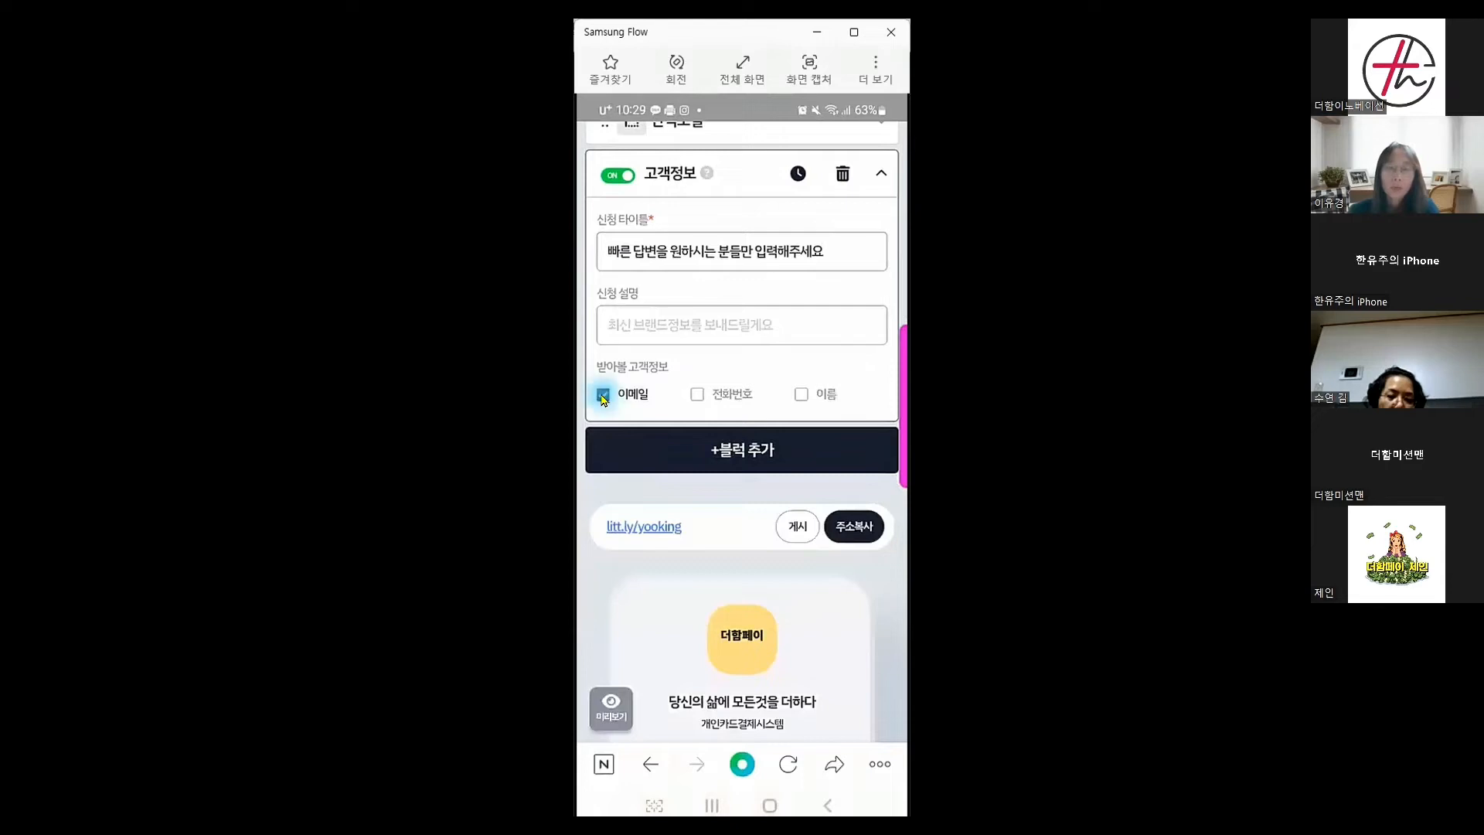
# Tick 이름 and 전화번호 and untick 이메일 as collected customer info
pyautogui.click(800, 394)
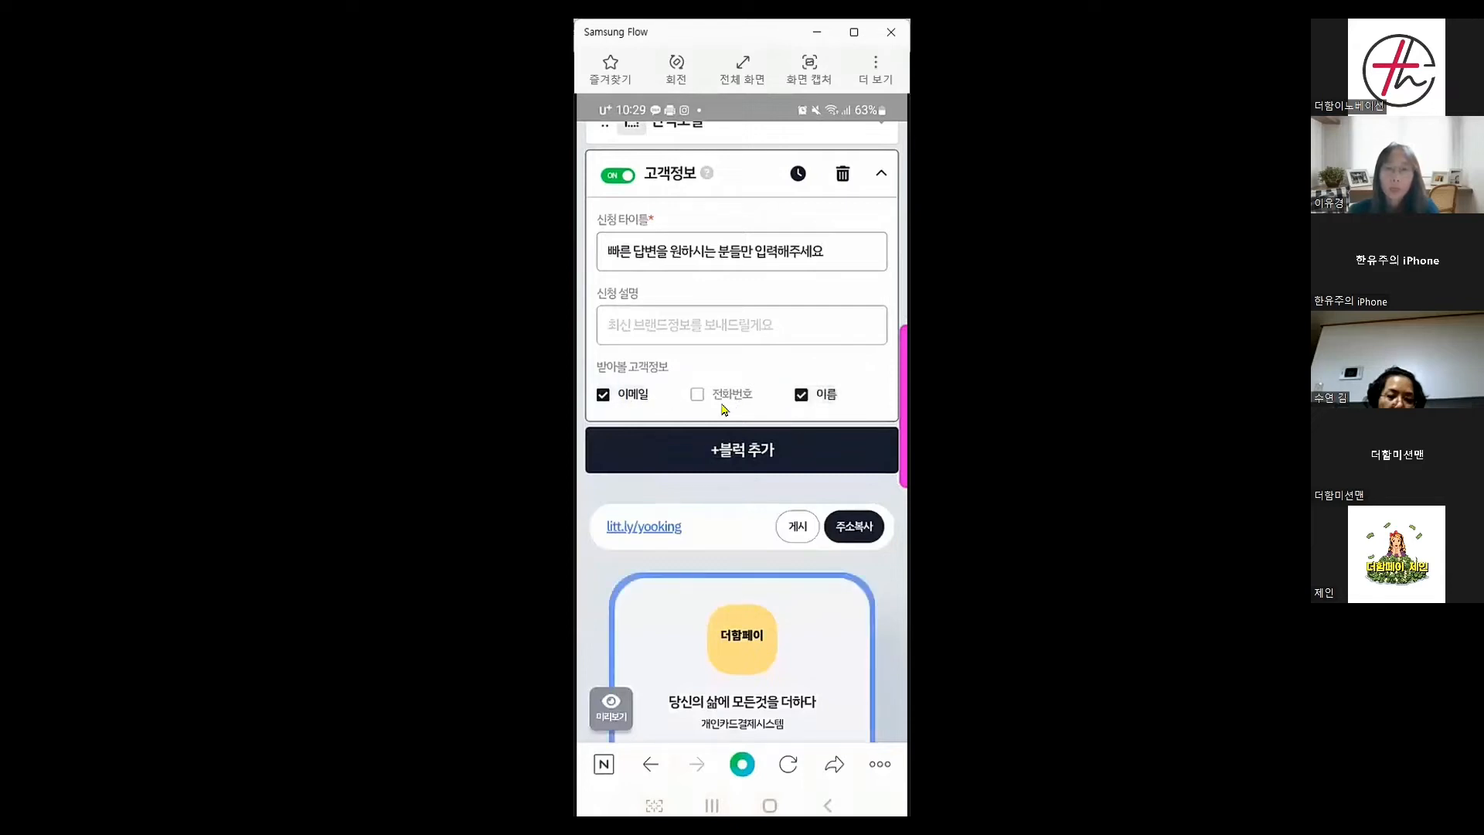
pyautogui.click(696, 394)
pyautogui.click(632, 396)
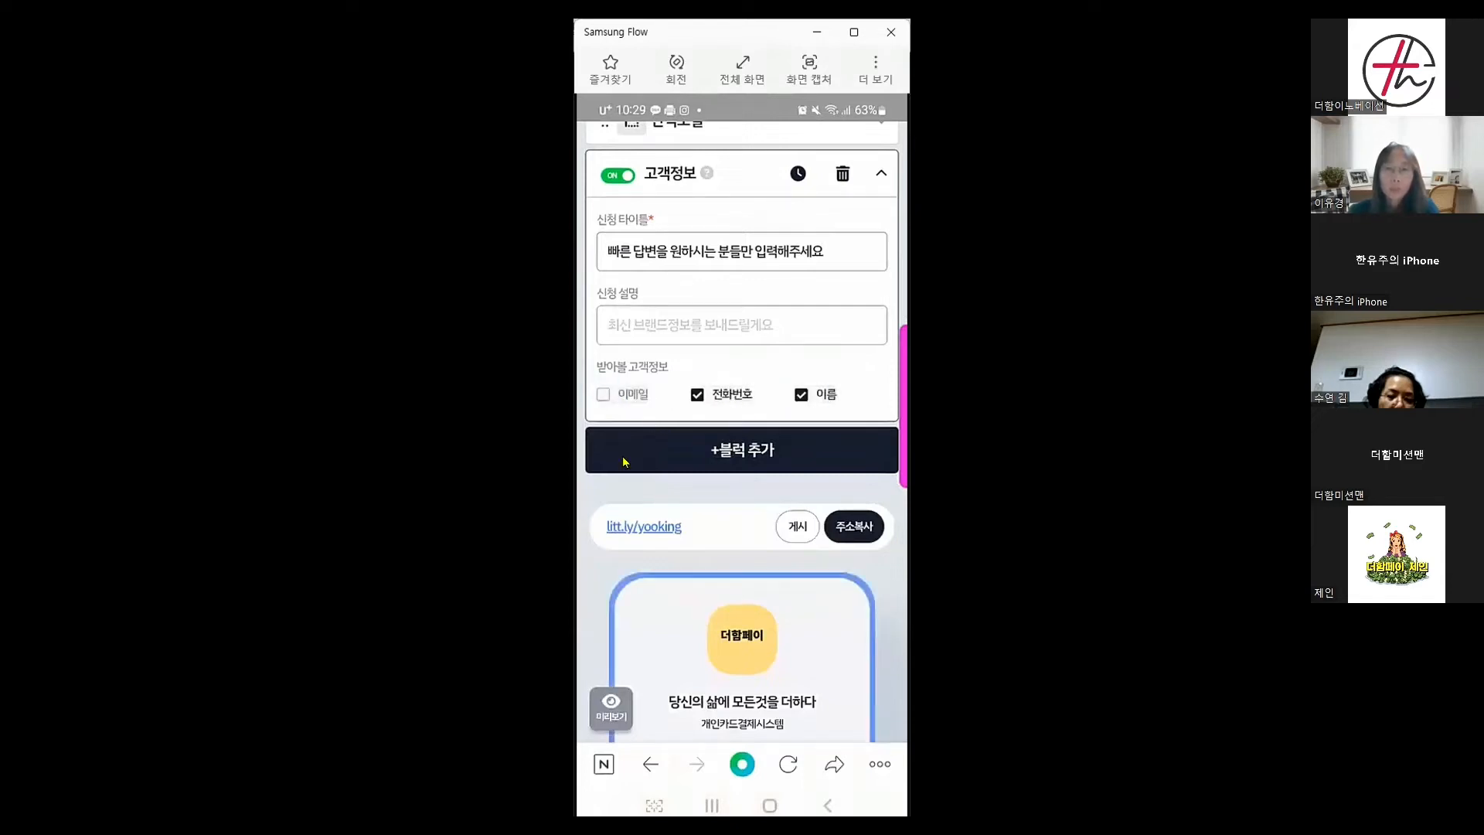
pyautogui.scroll(-5, 762, 417)
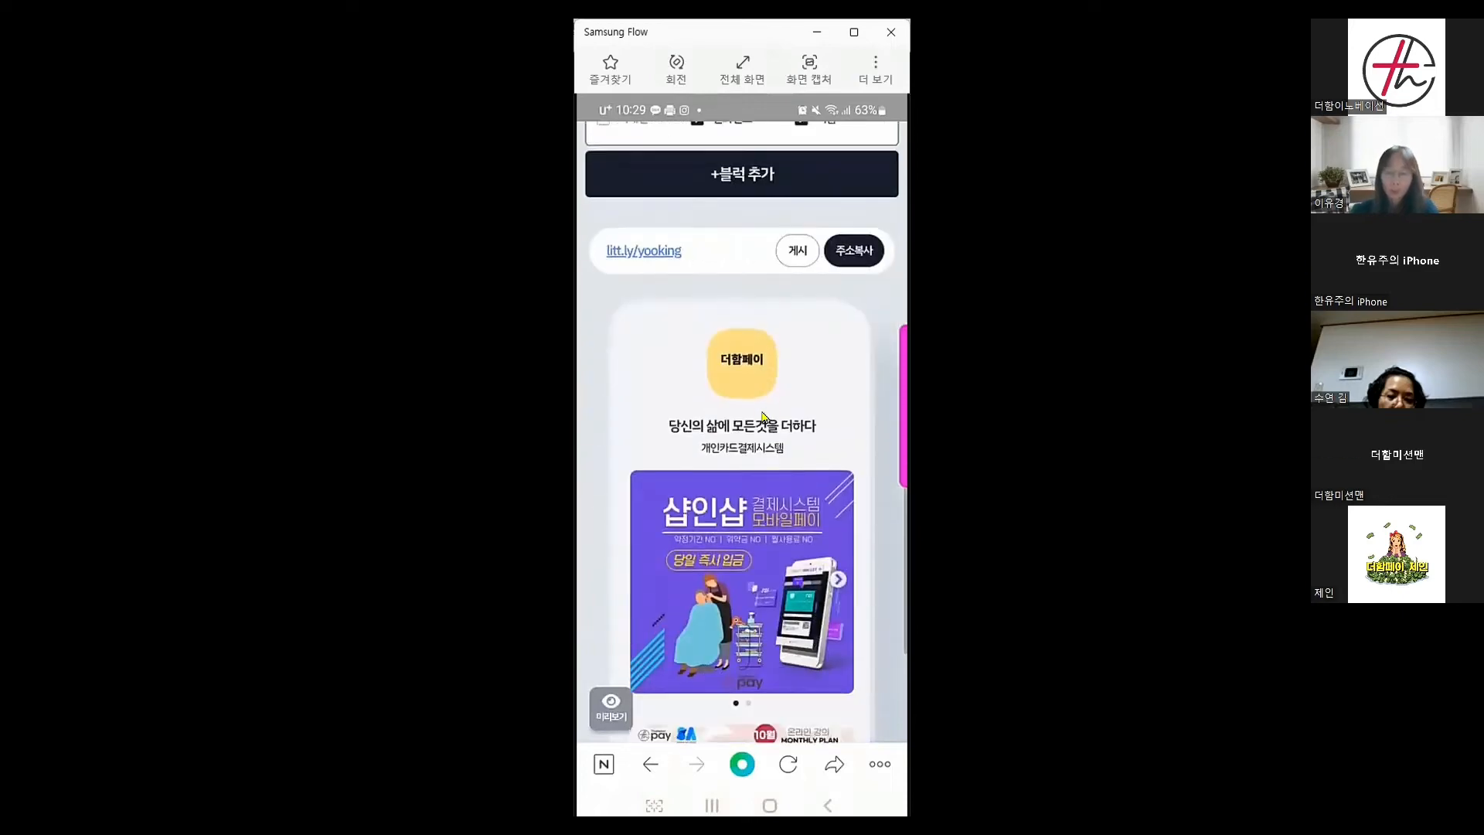
pyautogui.scroll(-5, 762, 418)
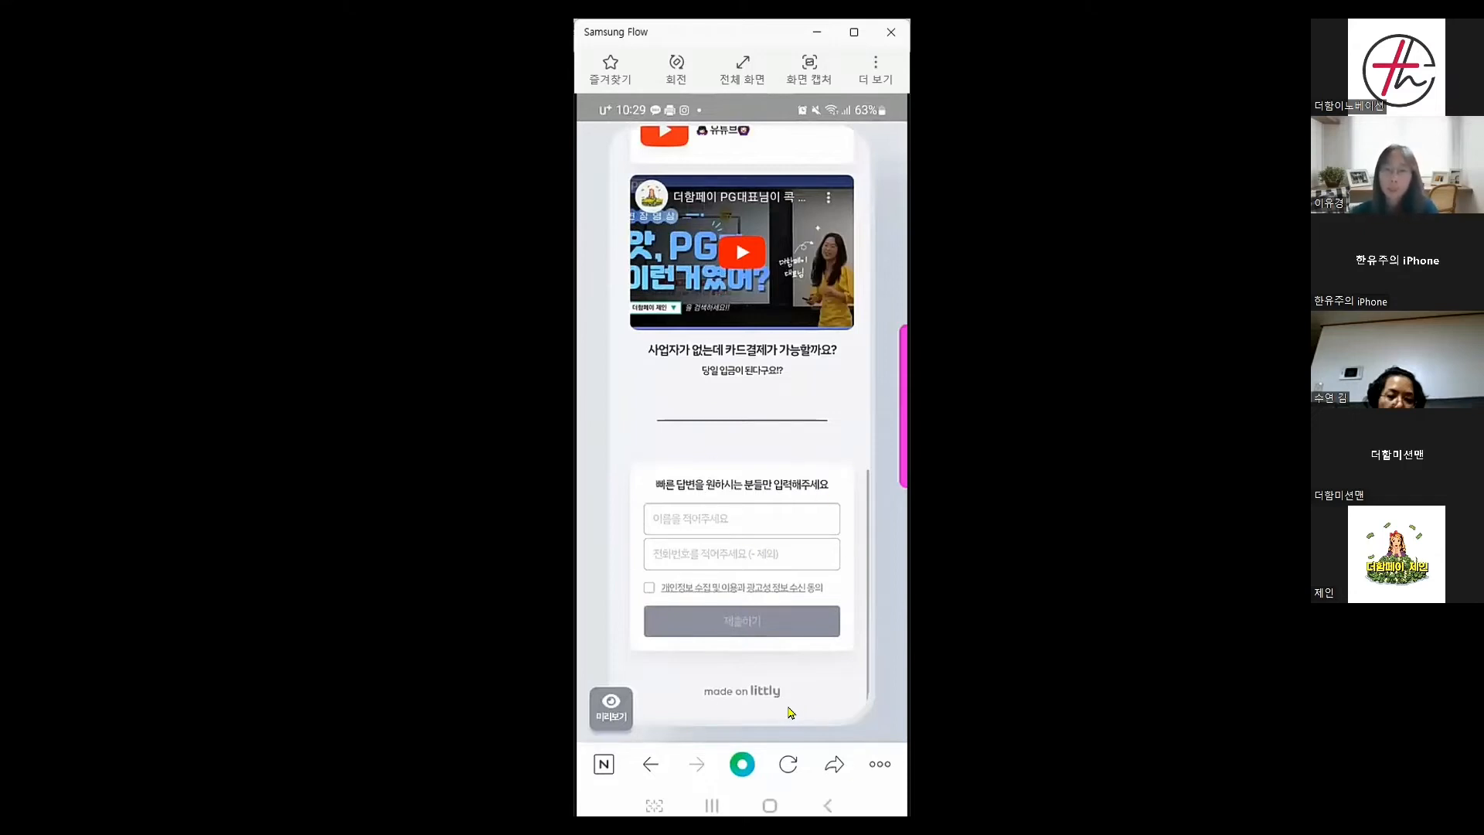
pyautogui.scroll(-1, 790, 711)
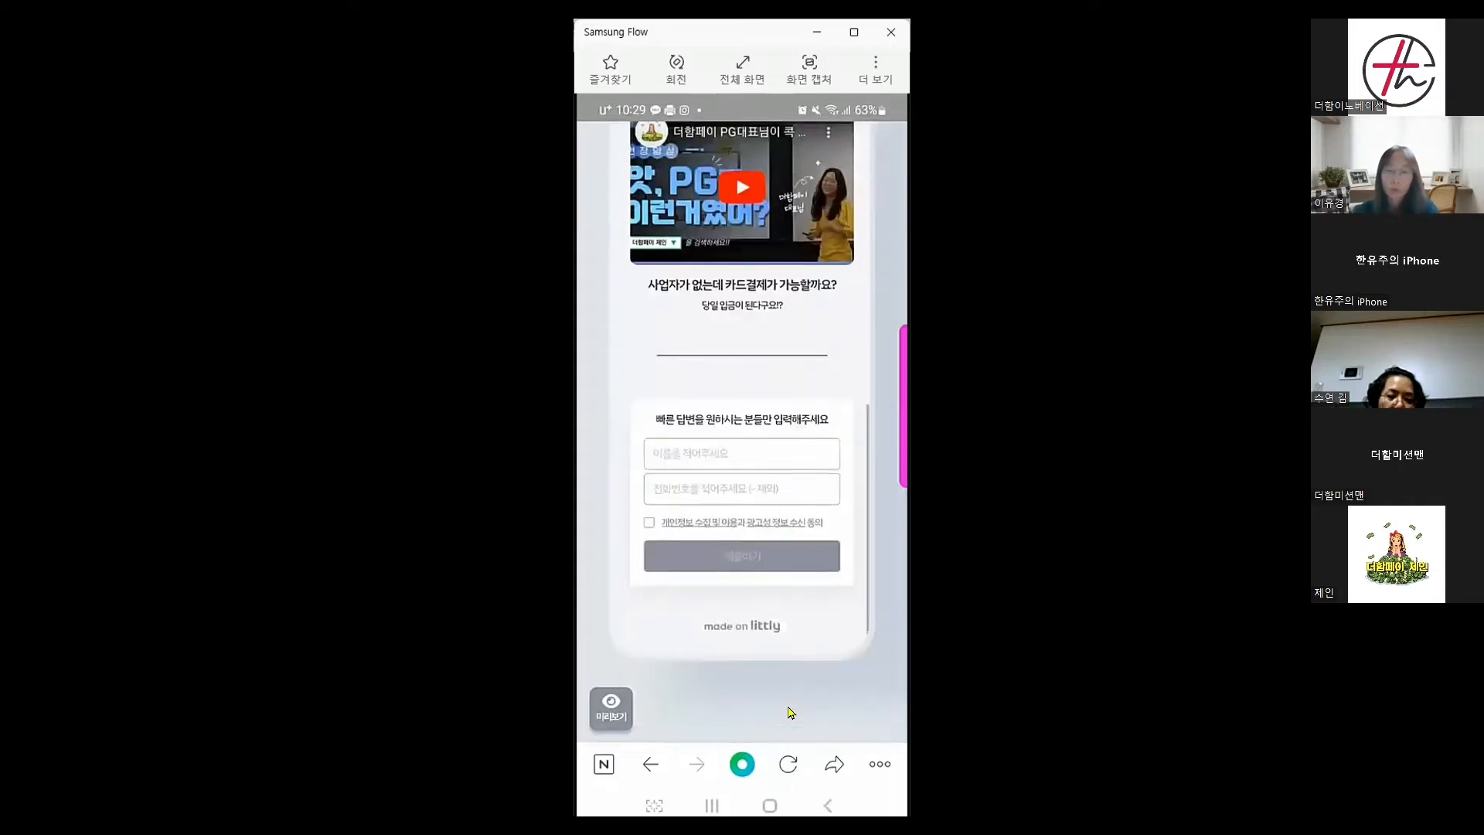
pyautogui.scroll(10, 790, 711)
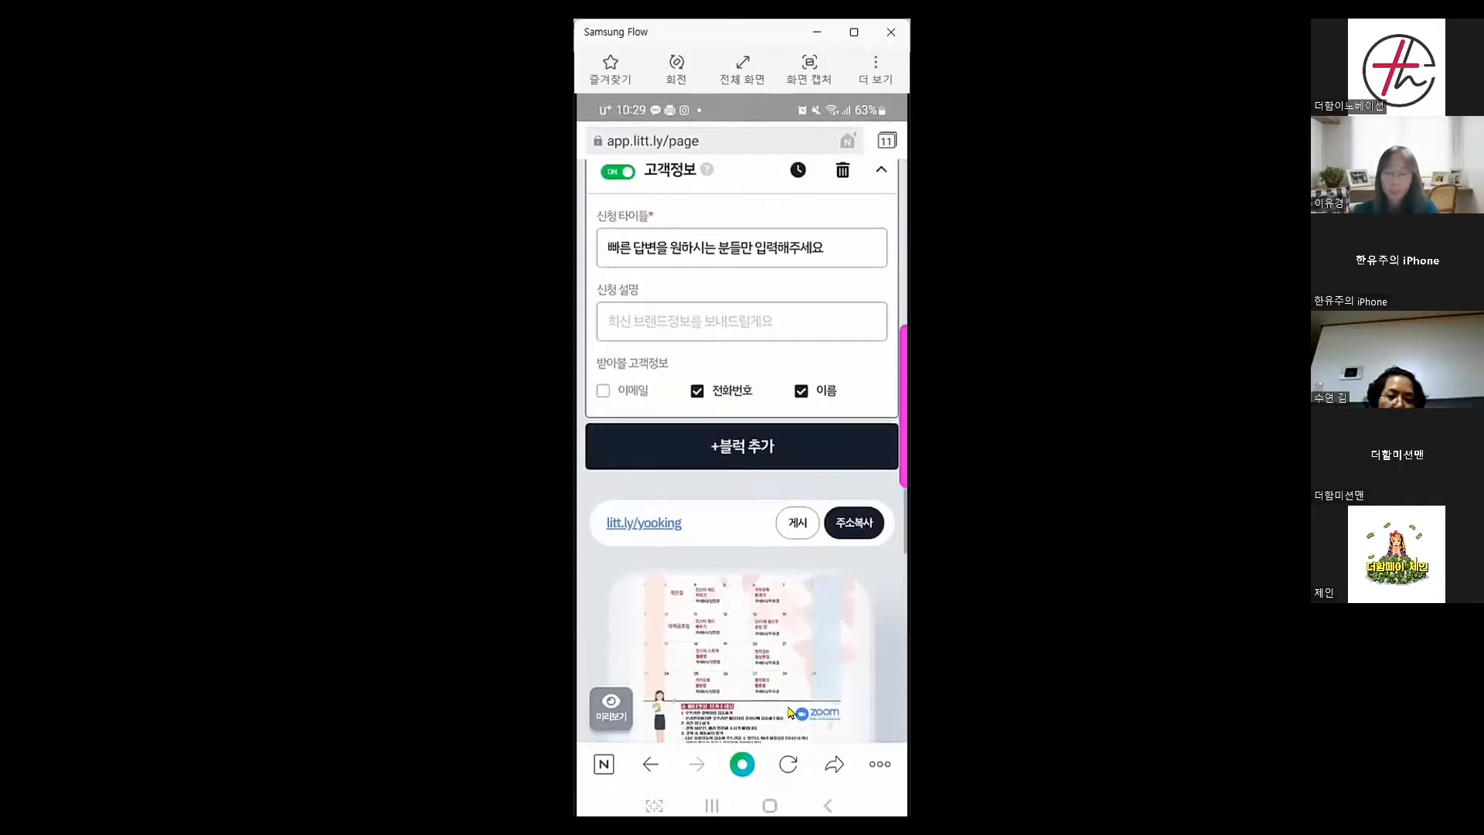
# Add an inquiry block titled '무엇이든지 물어보세요'
pyautogui.click(749, 456)
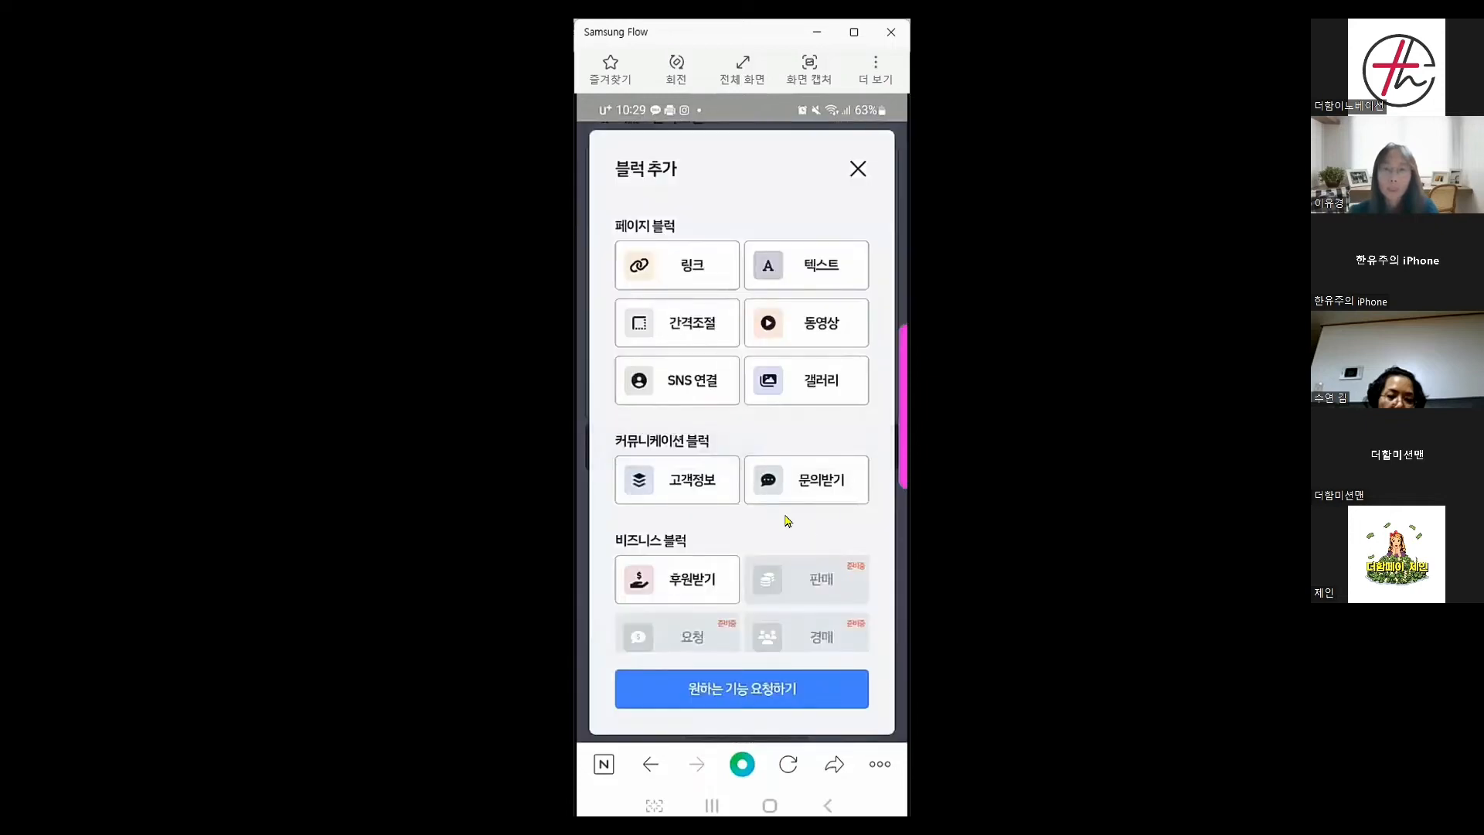
pyautogui.click(813, 491)
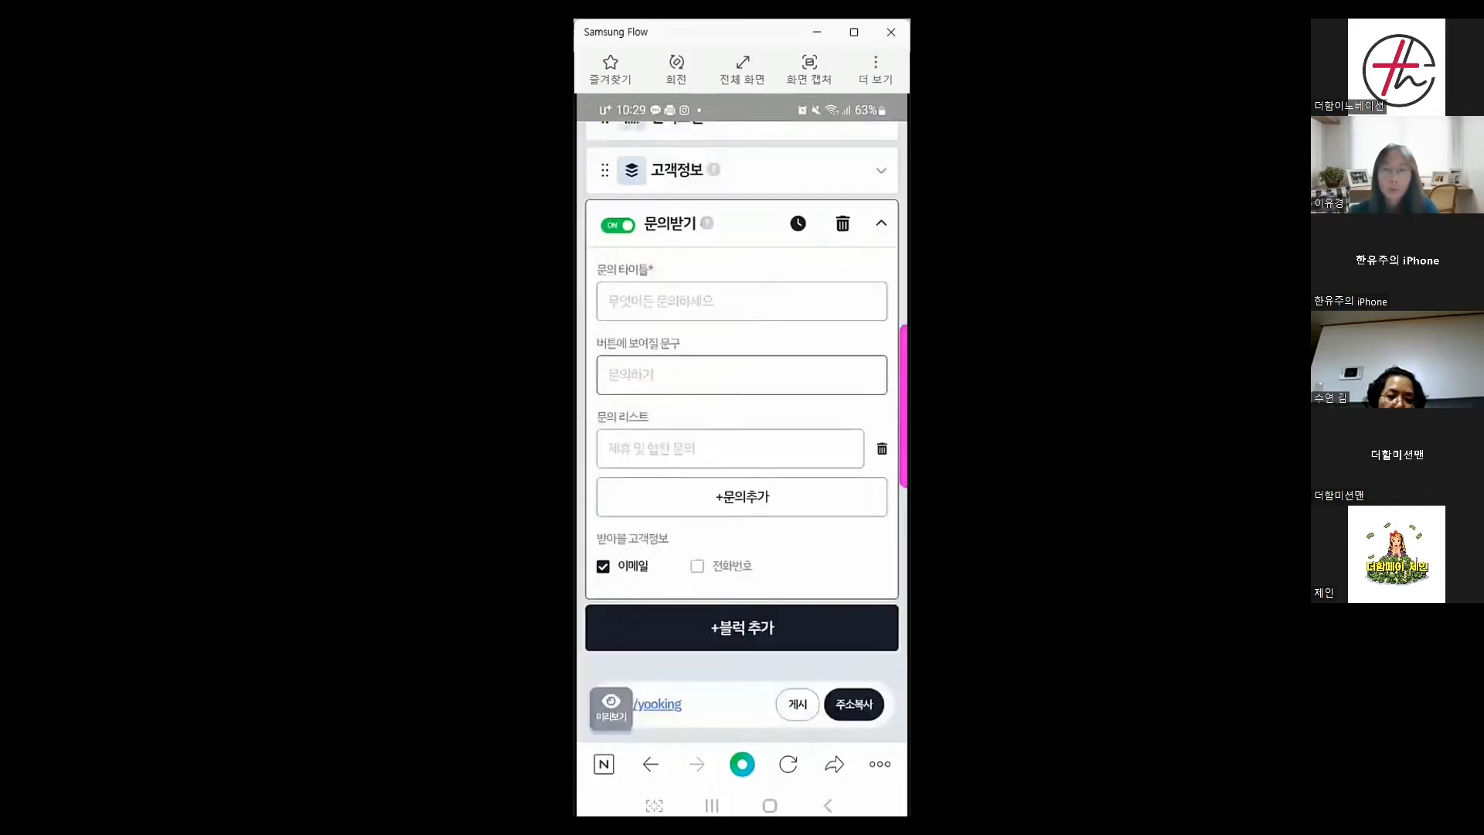
pyautogui.click(640, 312)
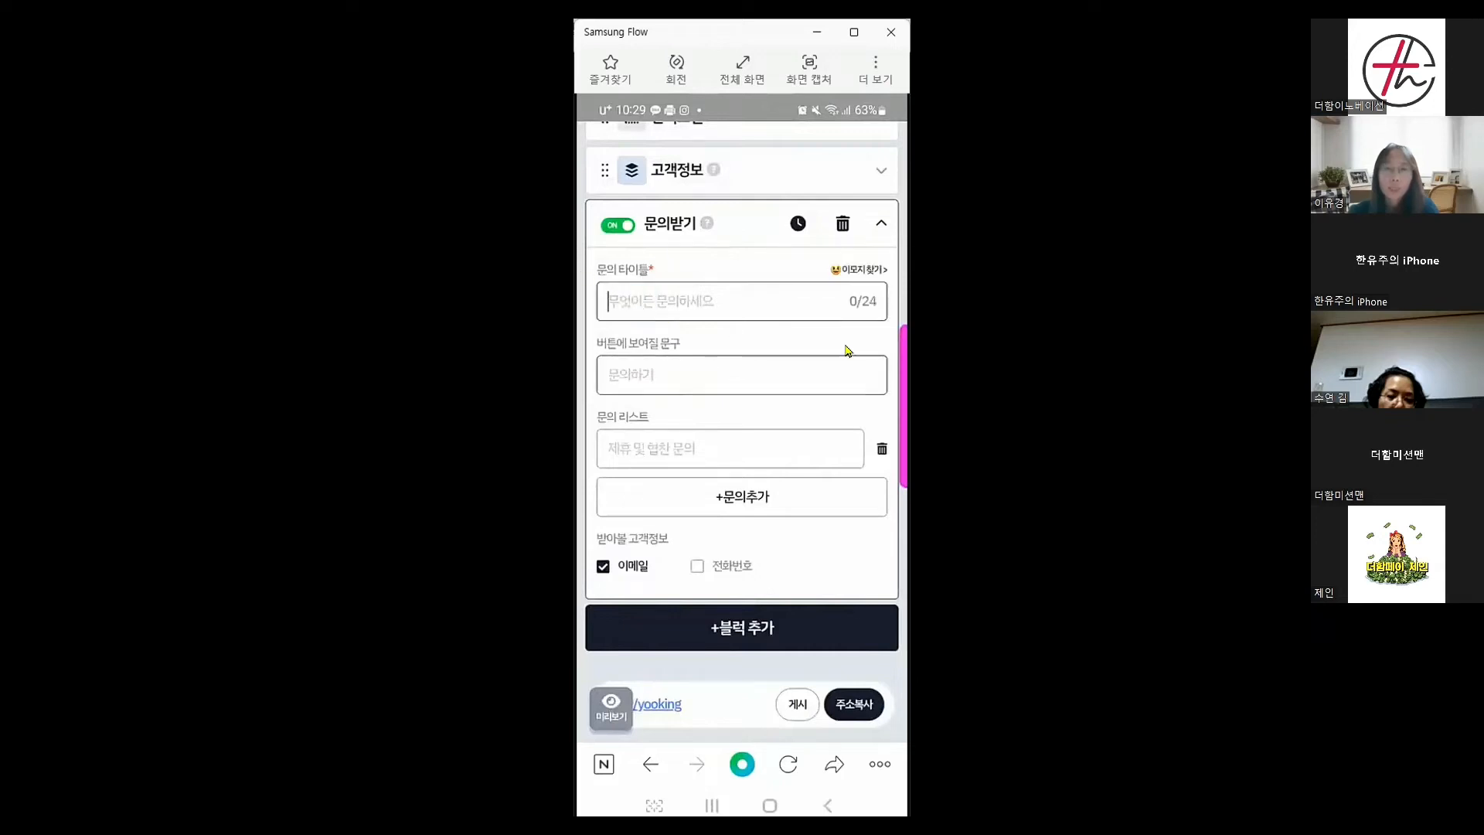
pyautogui.write('무')
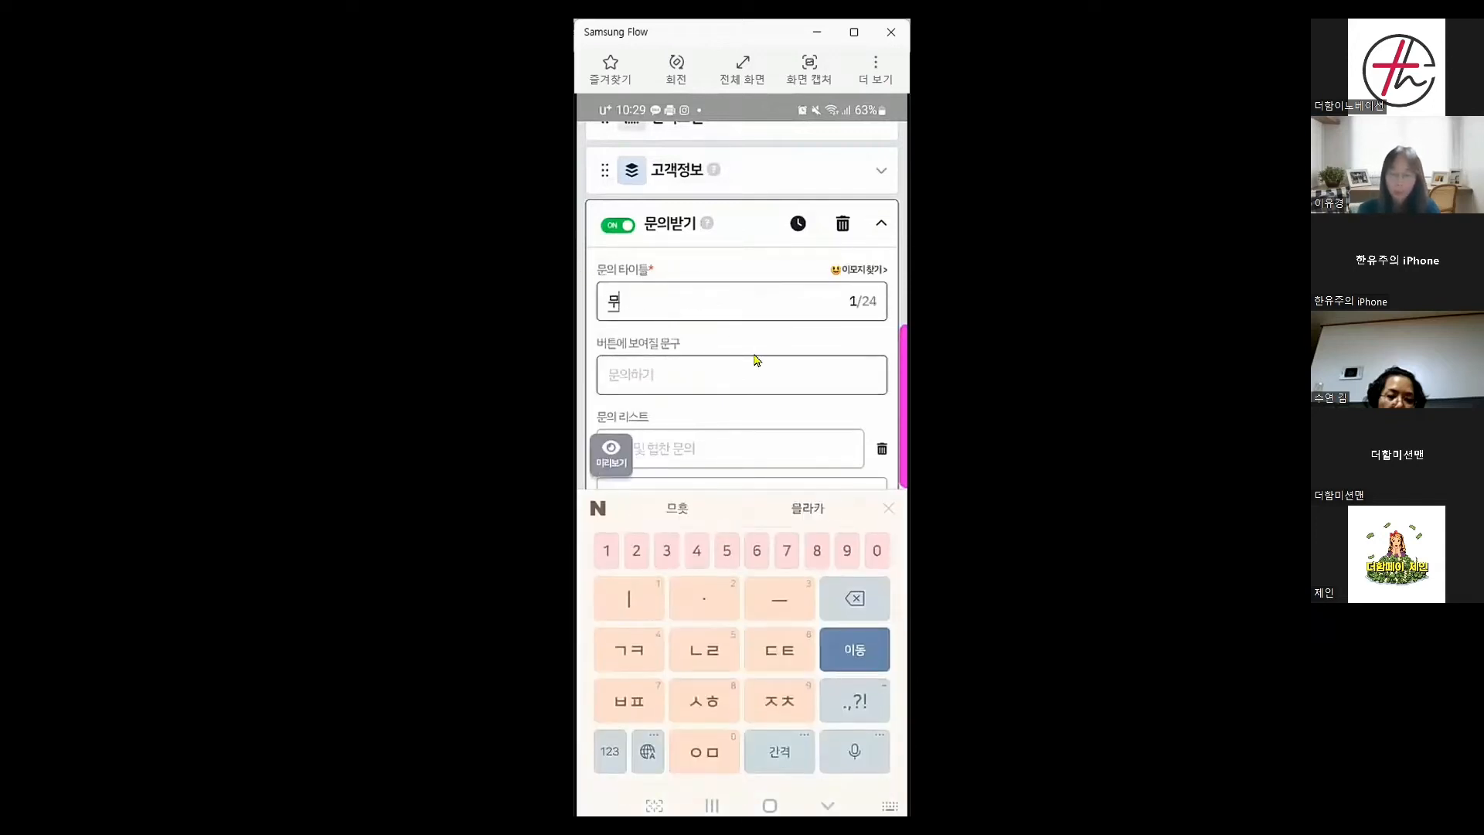
pyautogui.write('엇ㅇ이든지 므')
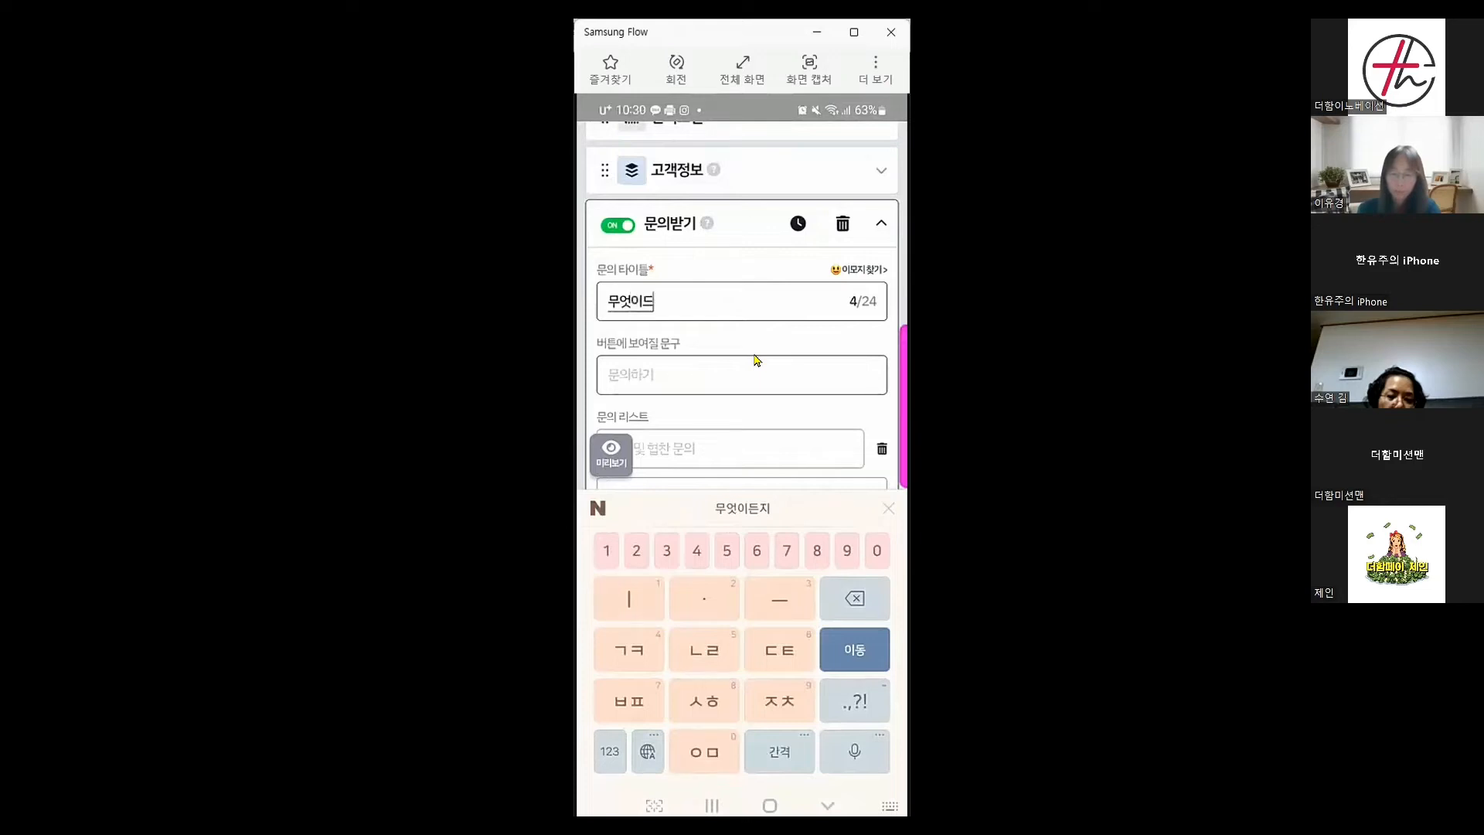
pyautogui.write('ㅜㄹ')
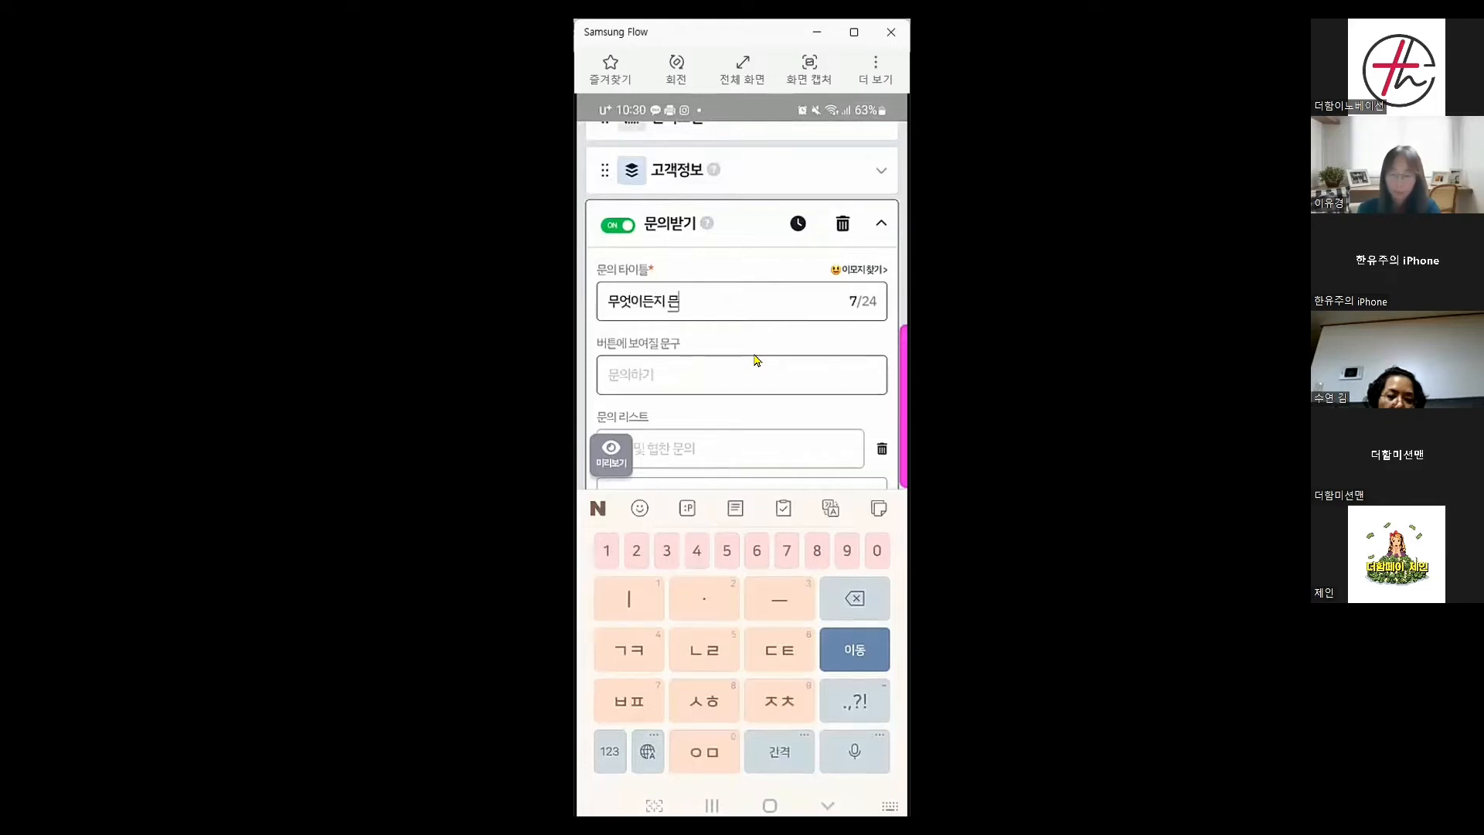
pyautogui.write('어보셍')
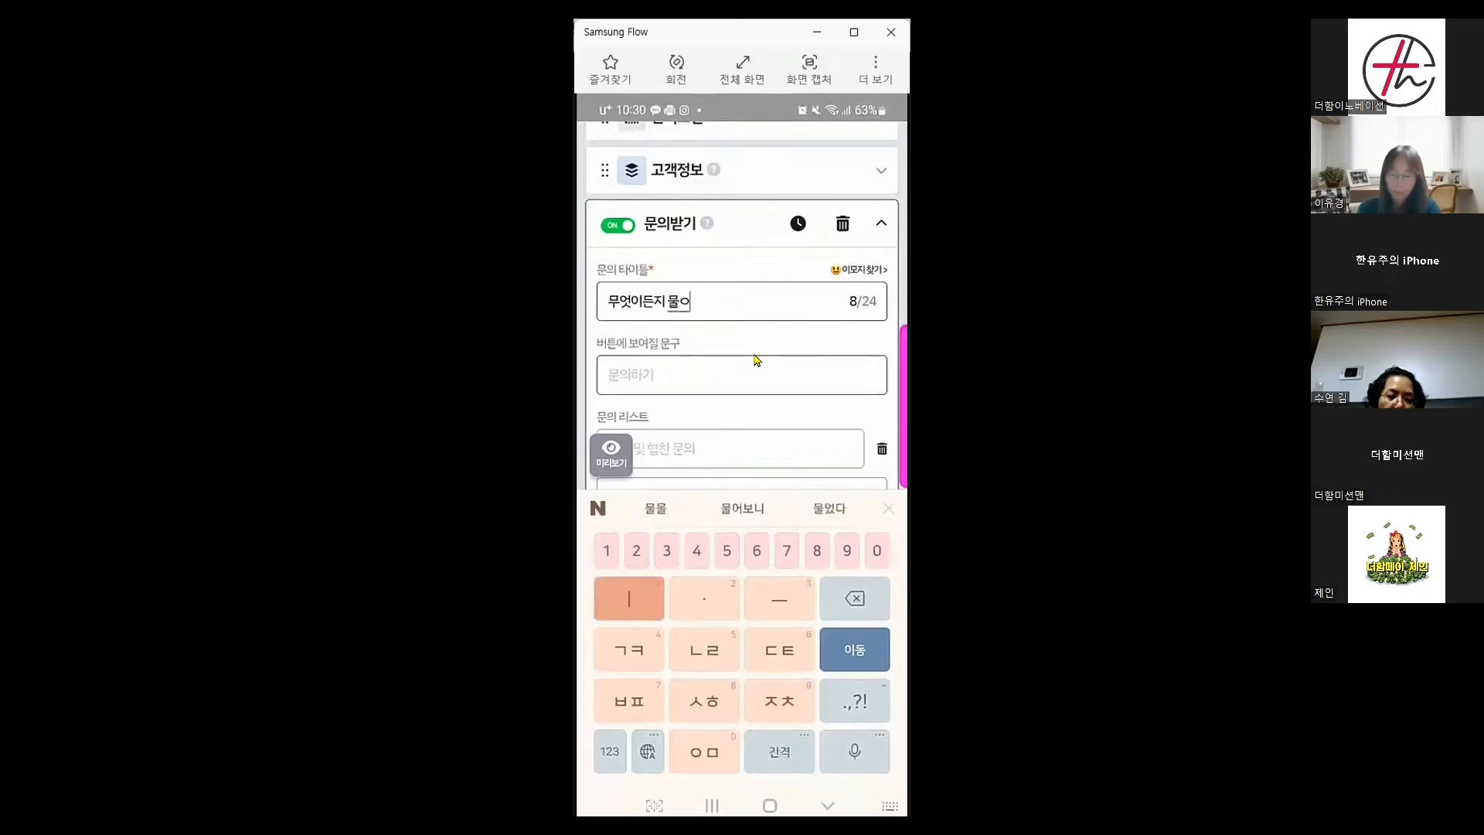
pyautogui.write('ㅛ')
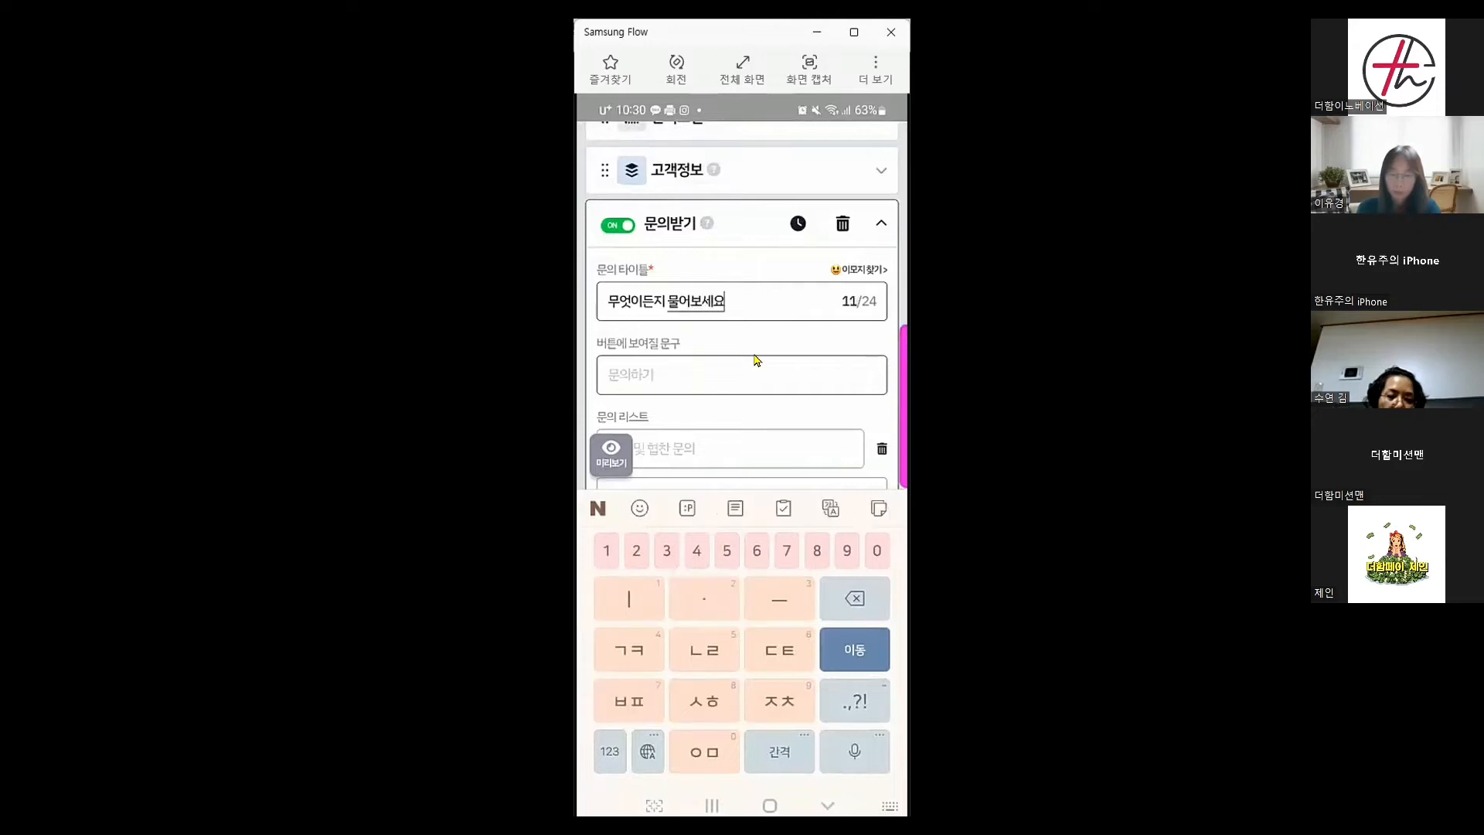
# Set the inquiry block's button text to '문의하기'
pyautogui.click(756, 359)
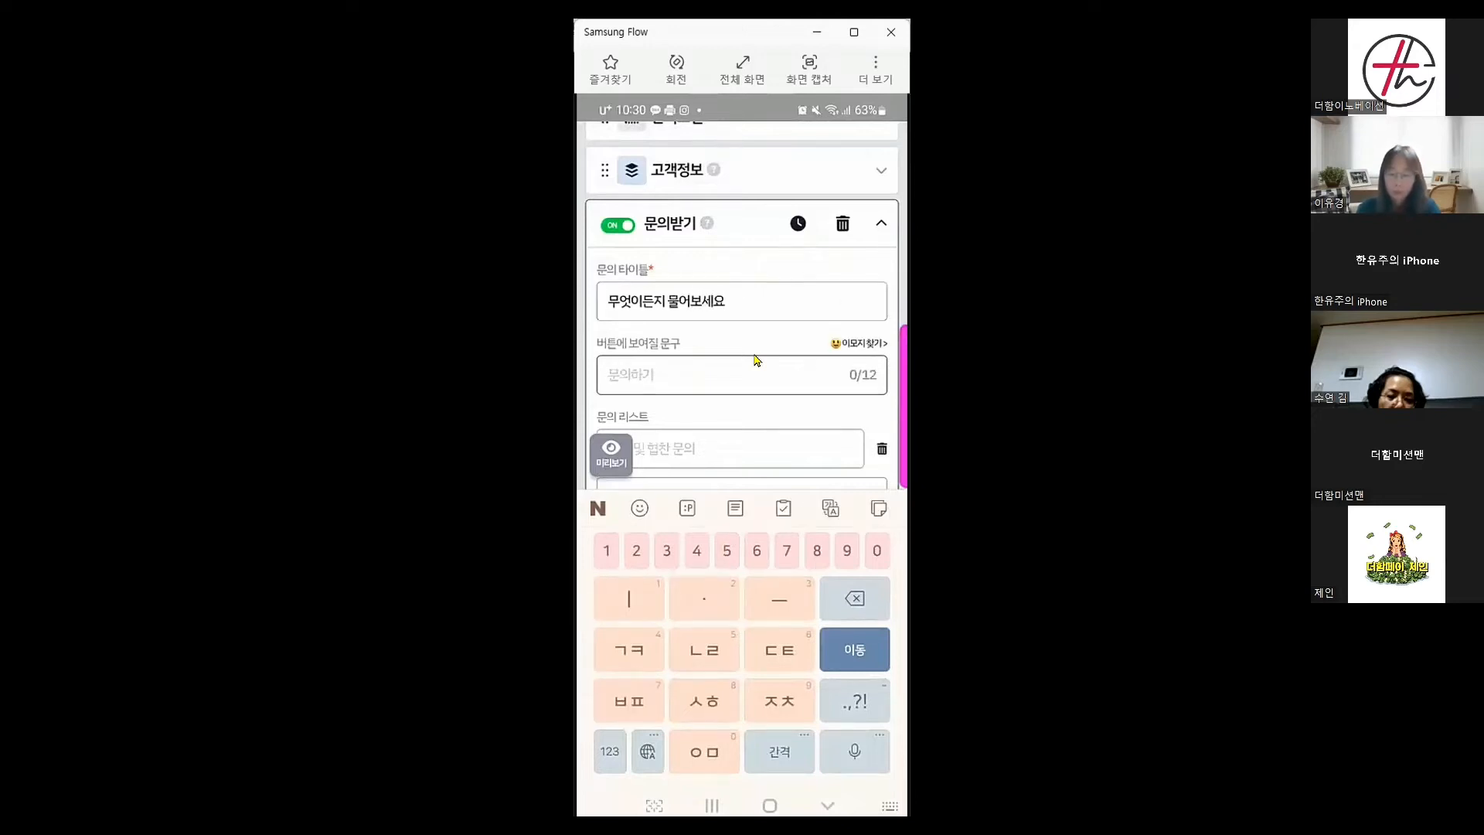
pyautogui.write('ㅁㅜㄹㅇ')
pyautogui.press('BackSpace')
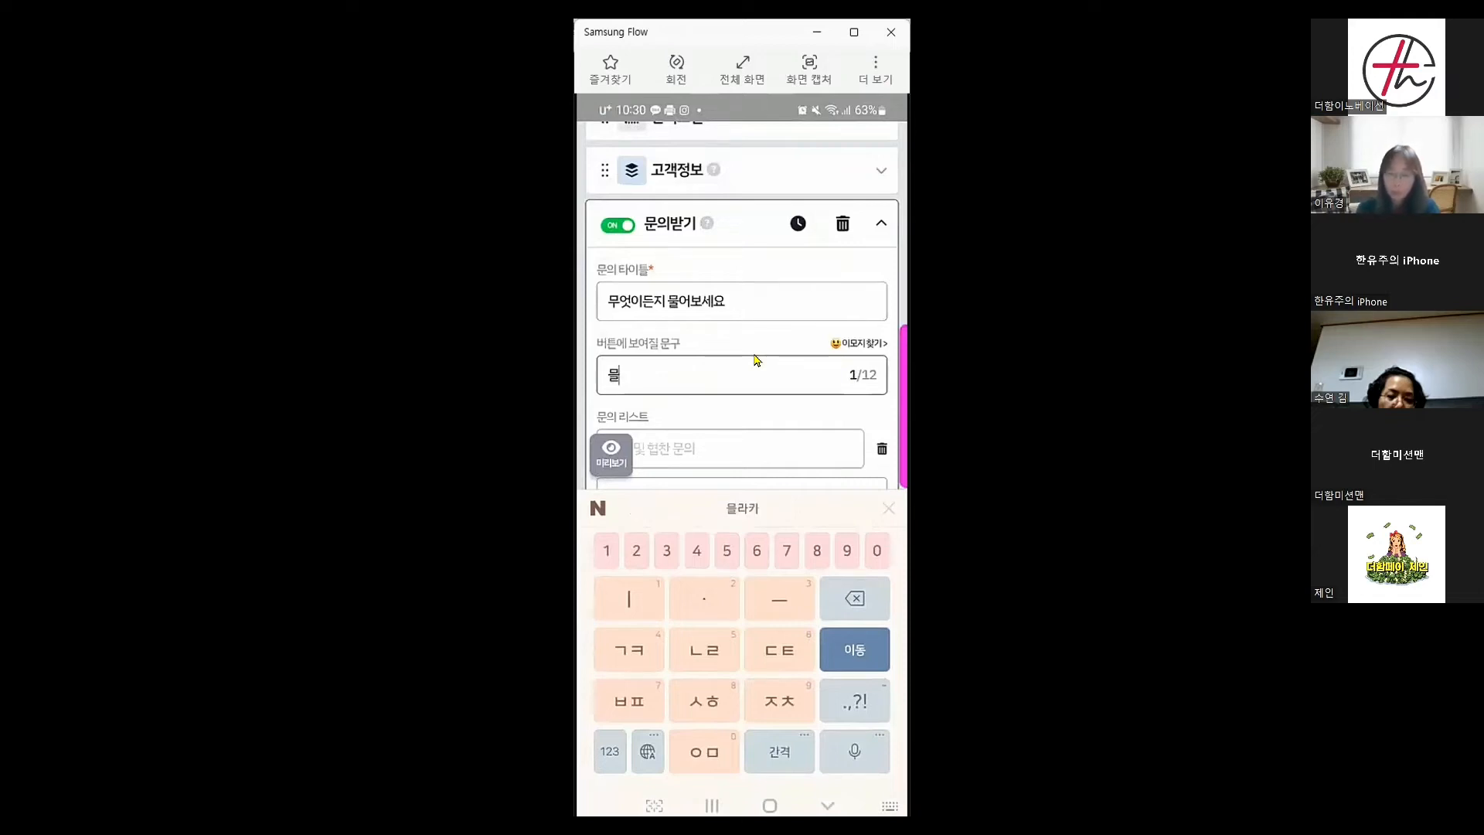
pyautogui.press('BackSpace')
pyautogui.write('ㅇ문의하')
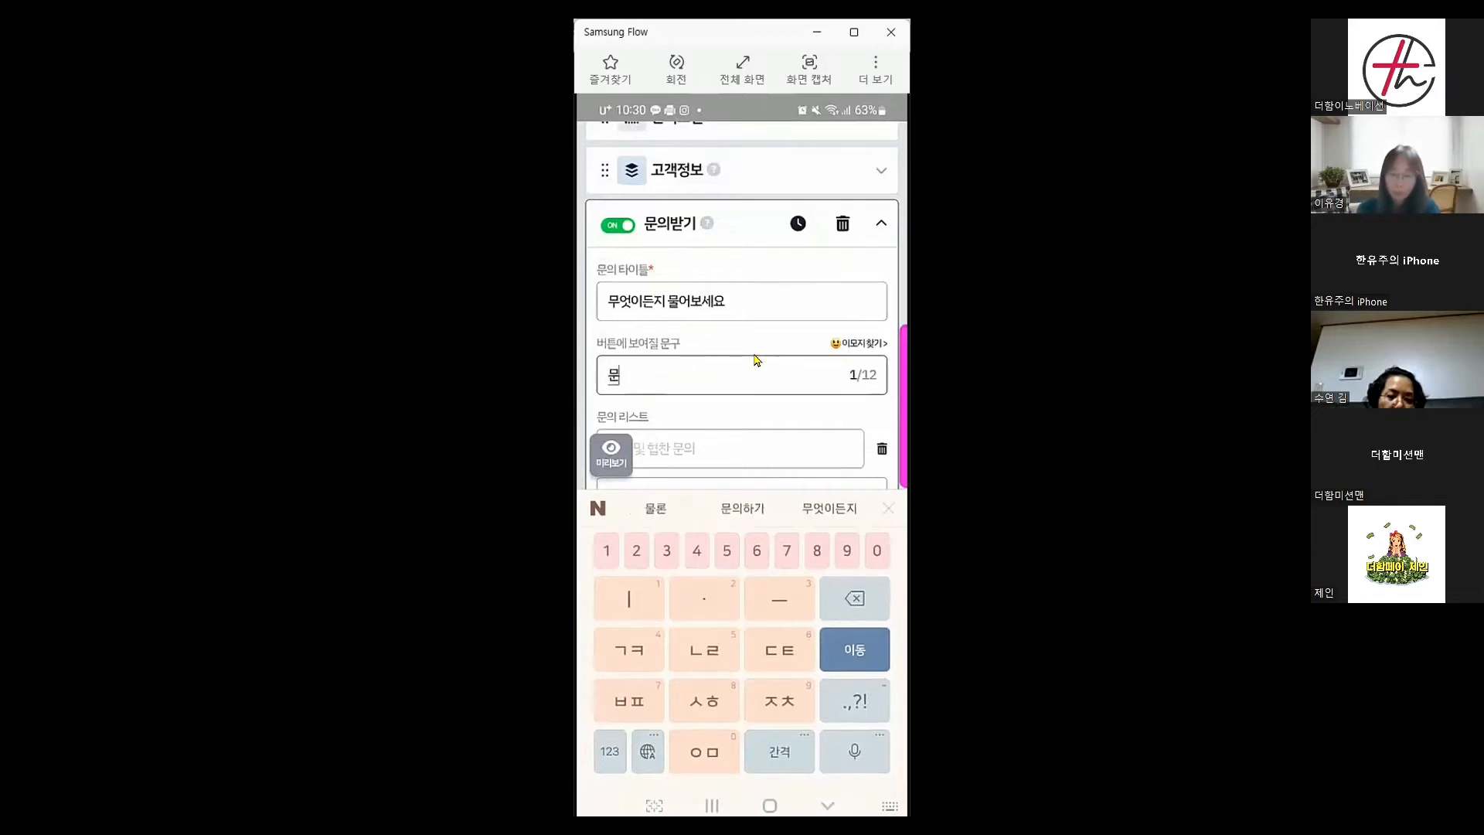
pyautogui.write('기')
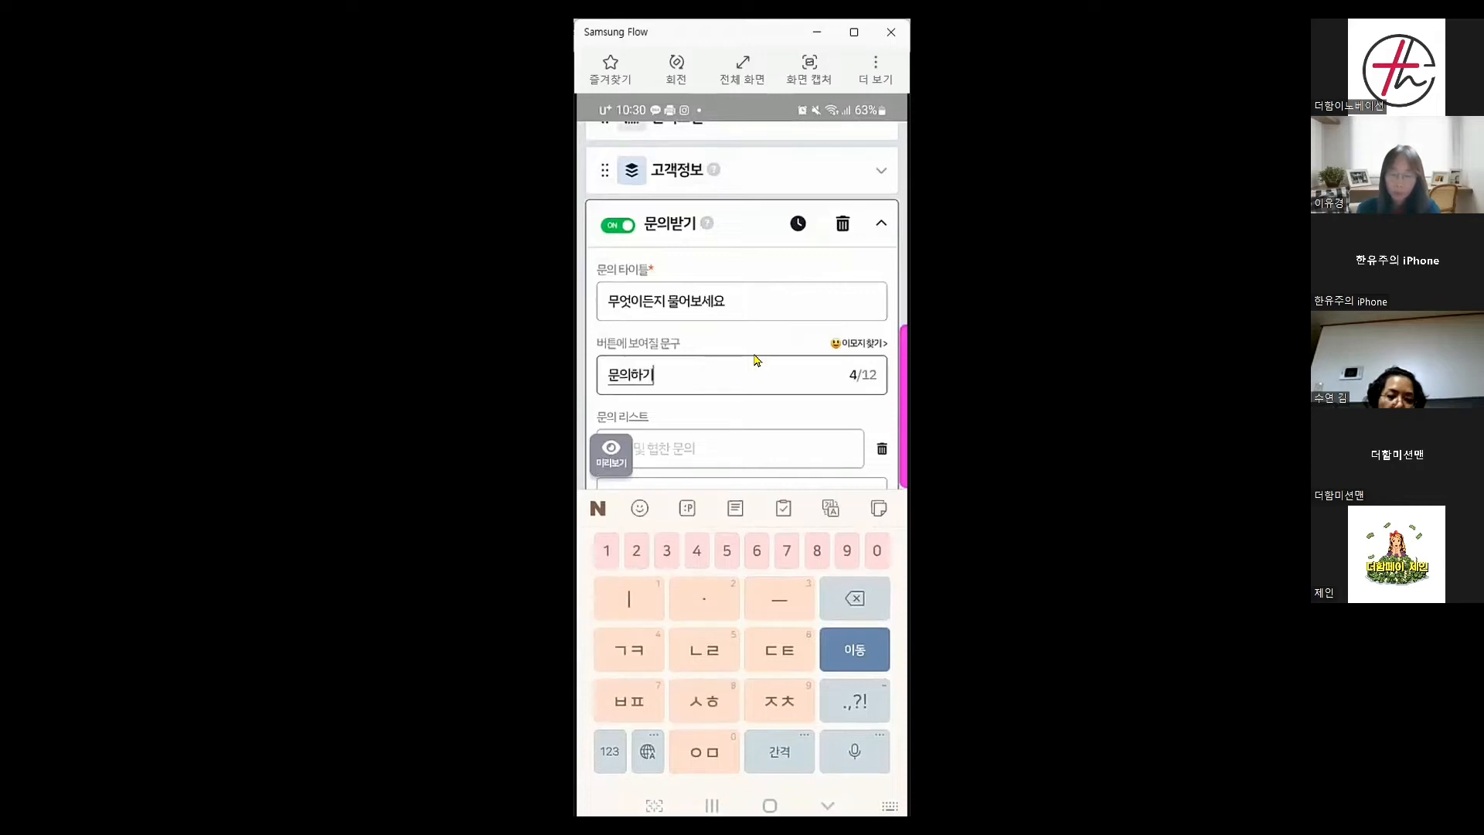
pyautogui.scroll(-2, 741, 309)
# Add the inquiry options '1:1문의' and '대리점문의'
pyautogui.click(757, 359)
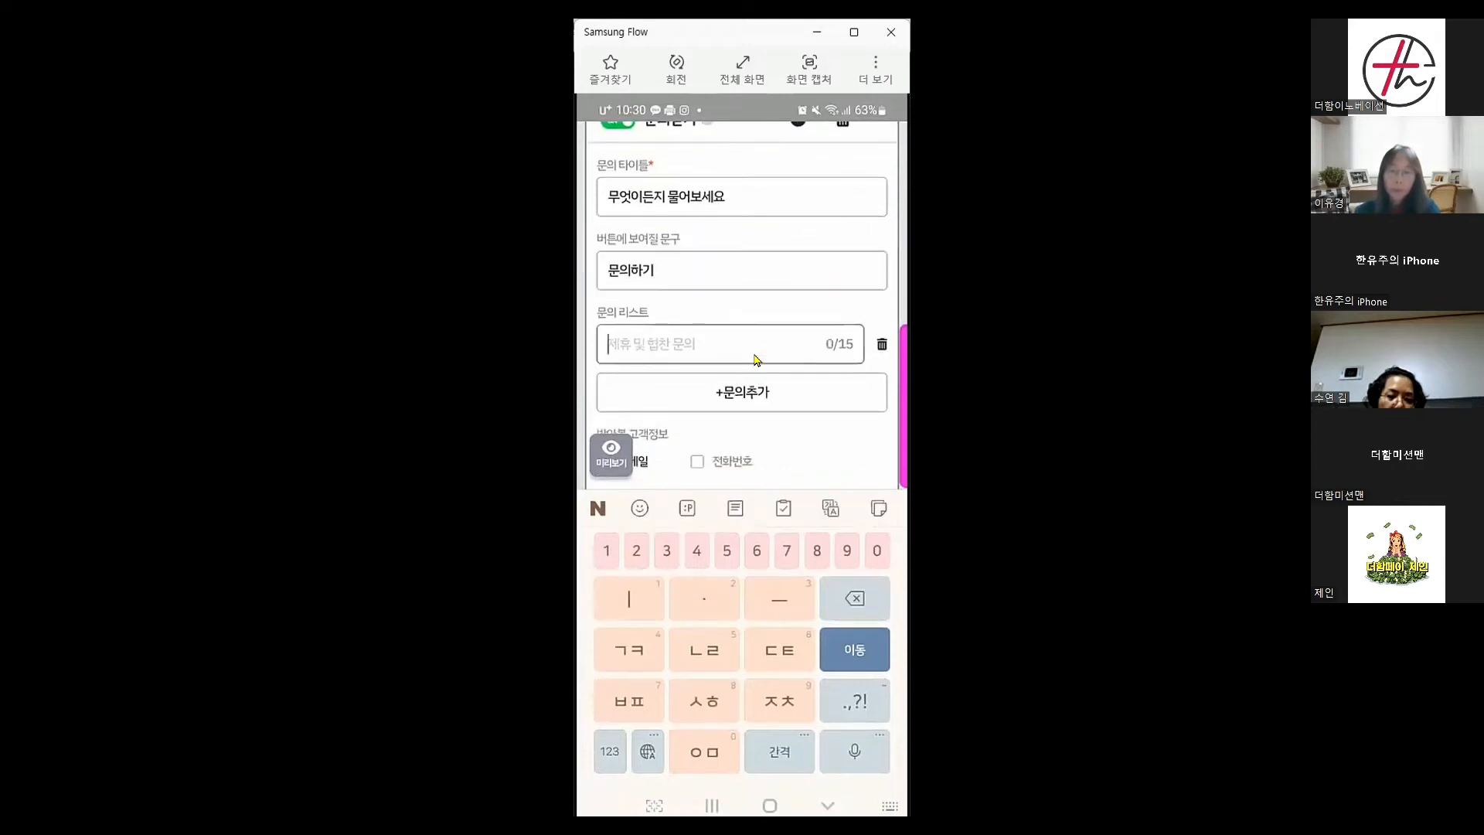
pyautogui.write('ㄷㆍ')
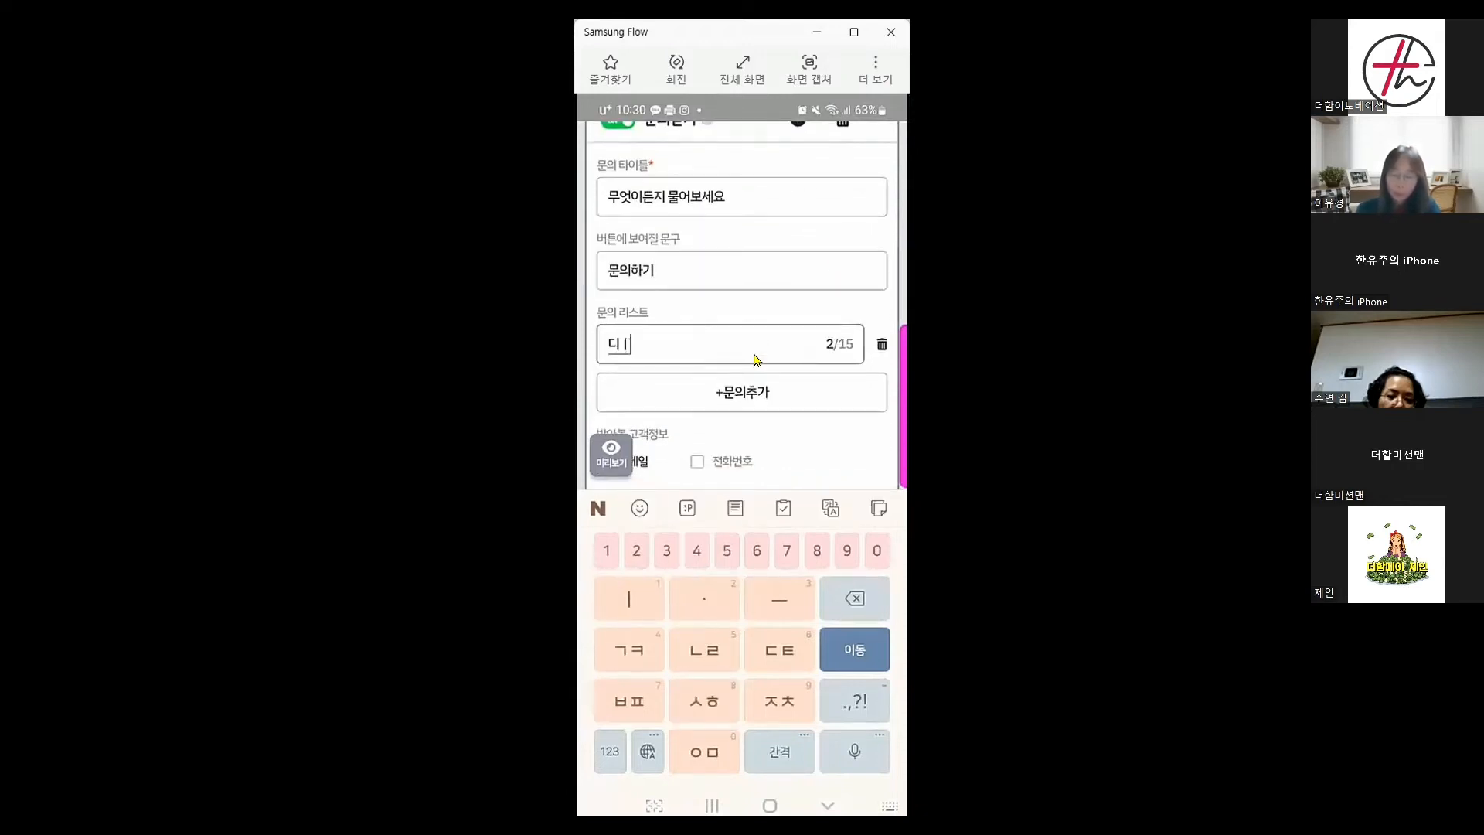
pyautogui.press('BackSpace')
pyautogui.press('BackSpace')
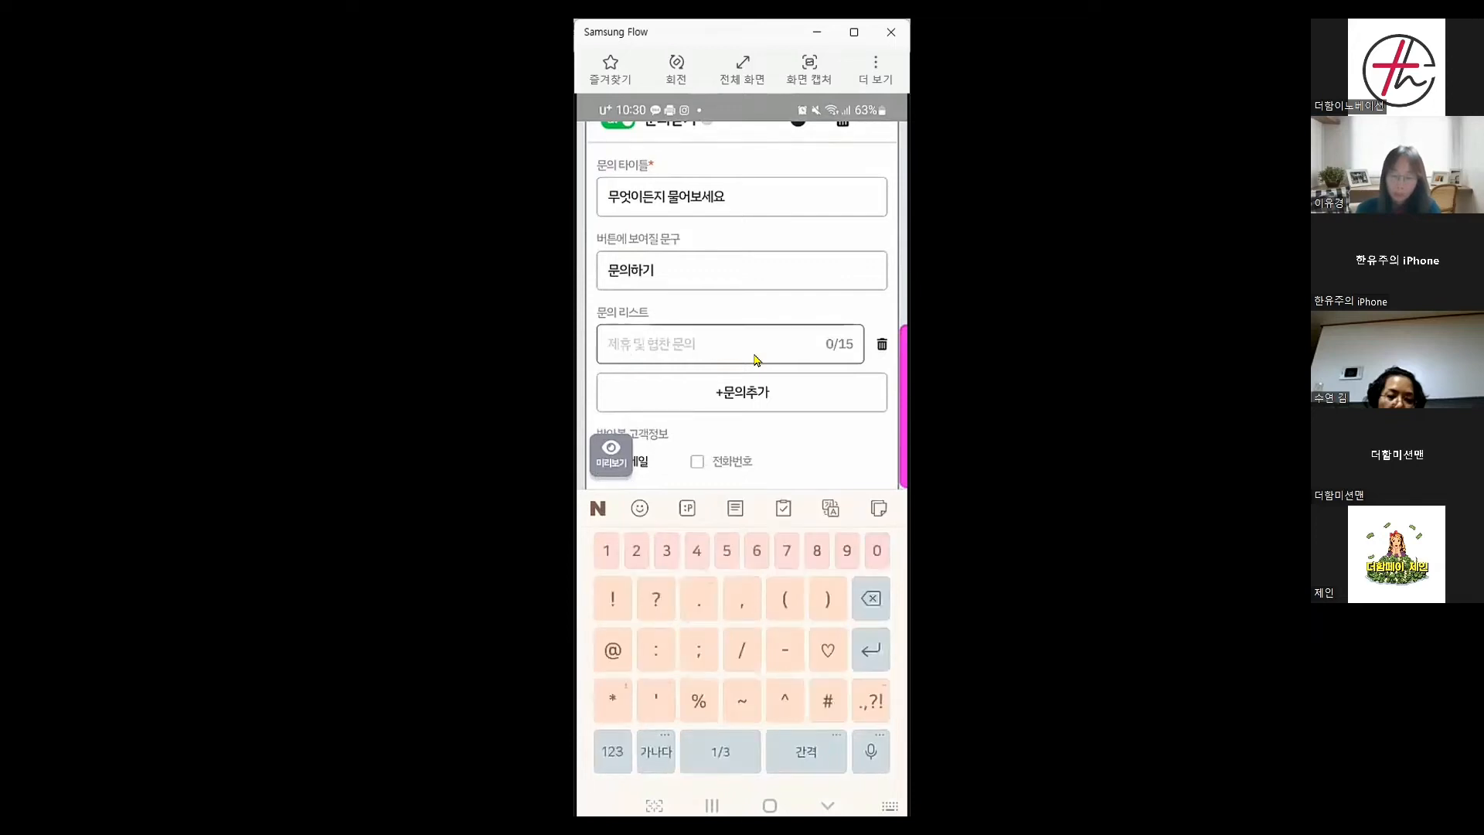
pyautogui.write('1:1')
pyautogui.write('ㅁ')
pyautogui.write('ㄴ의')
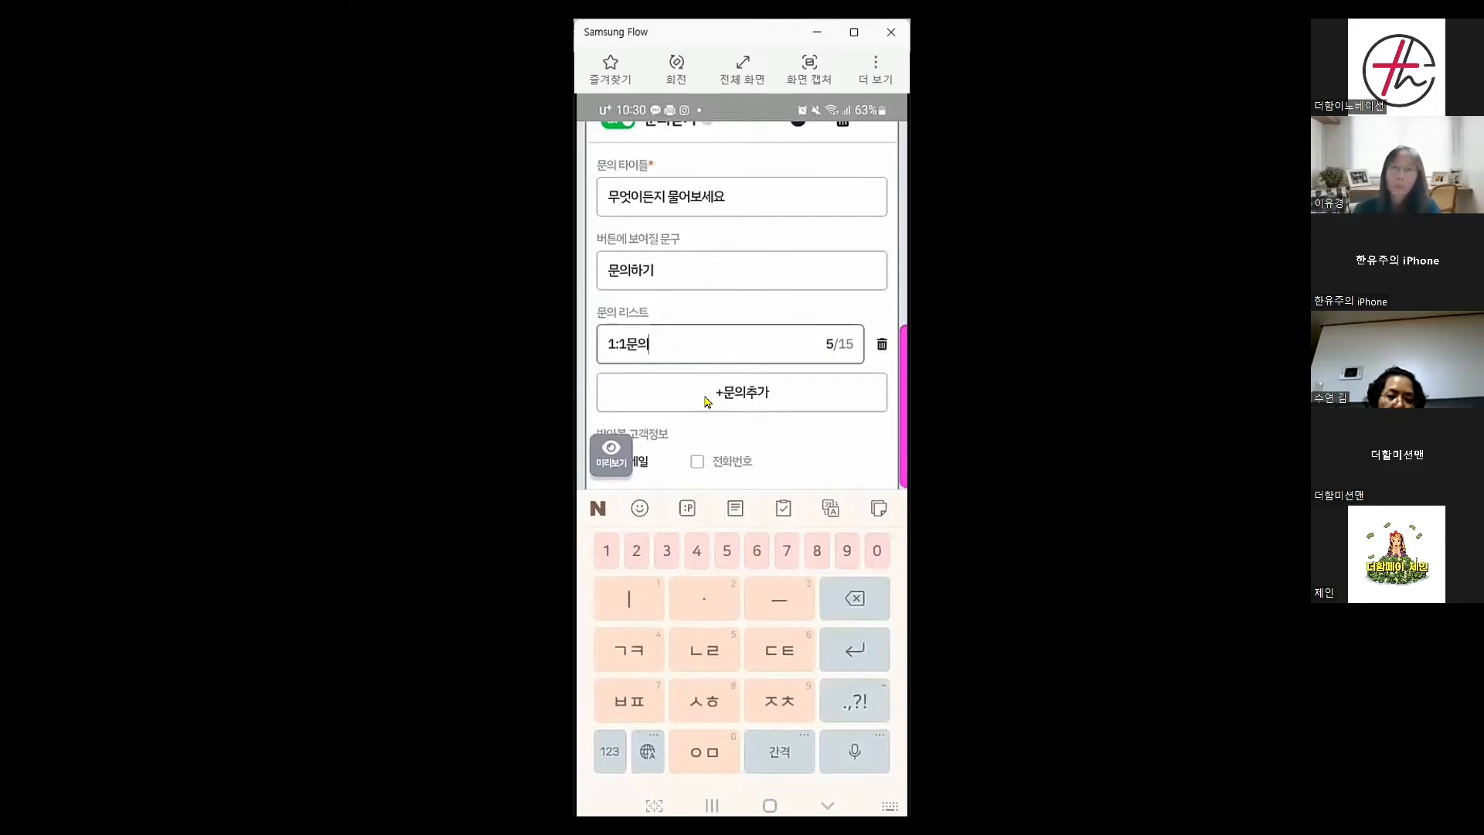
pyautogui.click(740, 396)
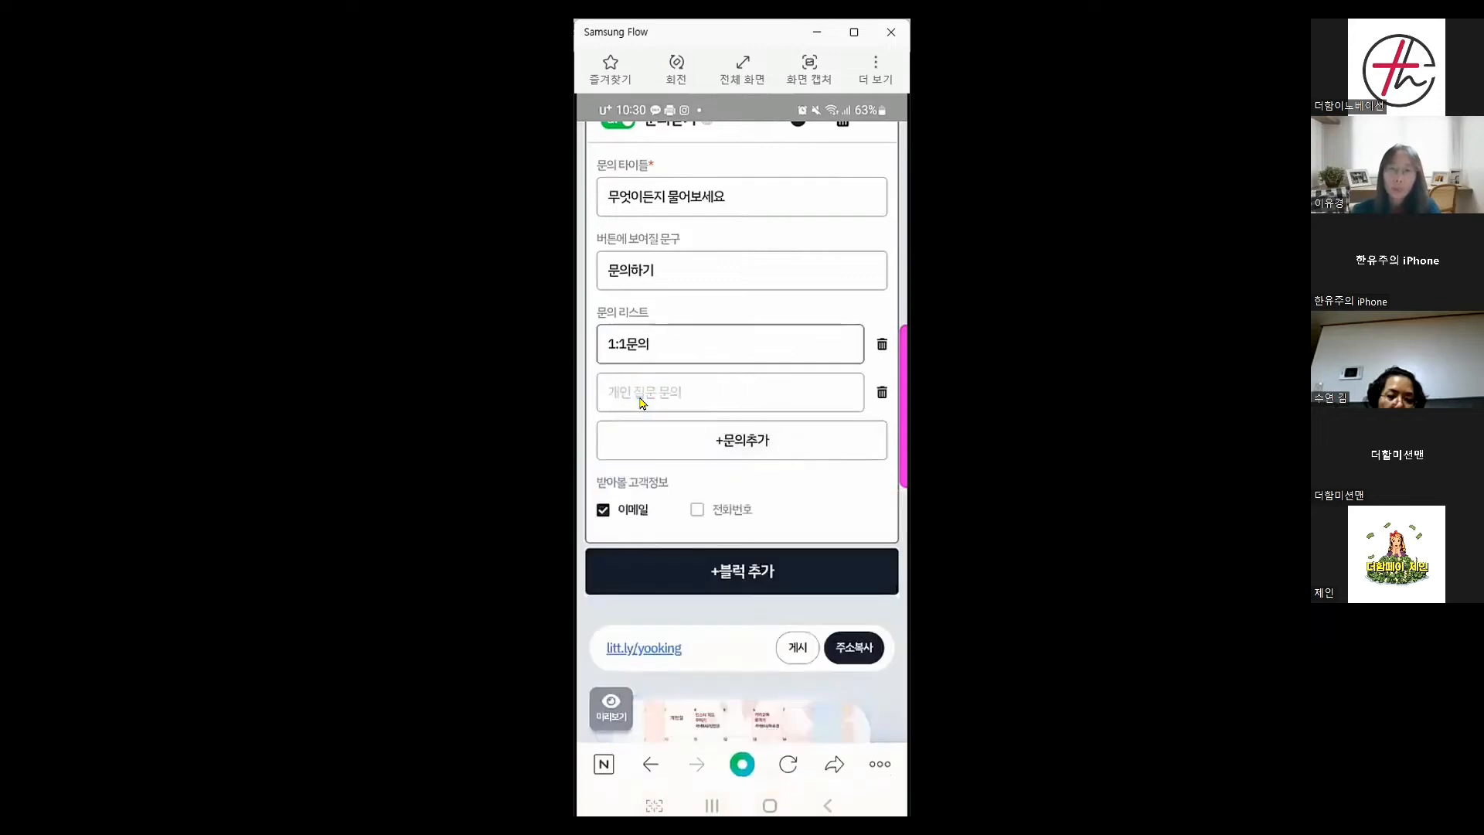
pyautogui.click(675, 406)
pyautogui.write('대렄')
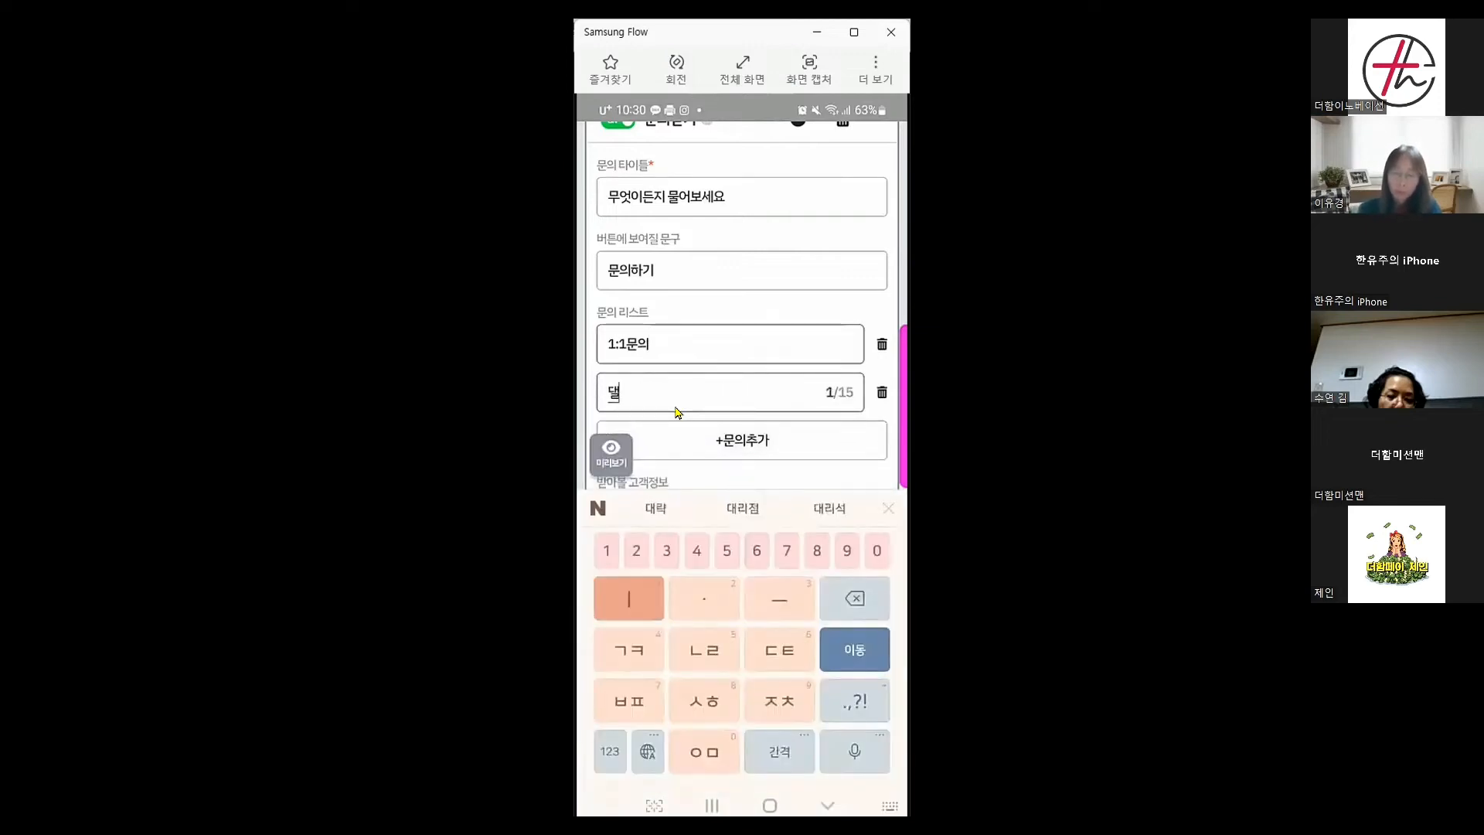
pyautogui.write('점문의')
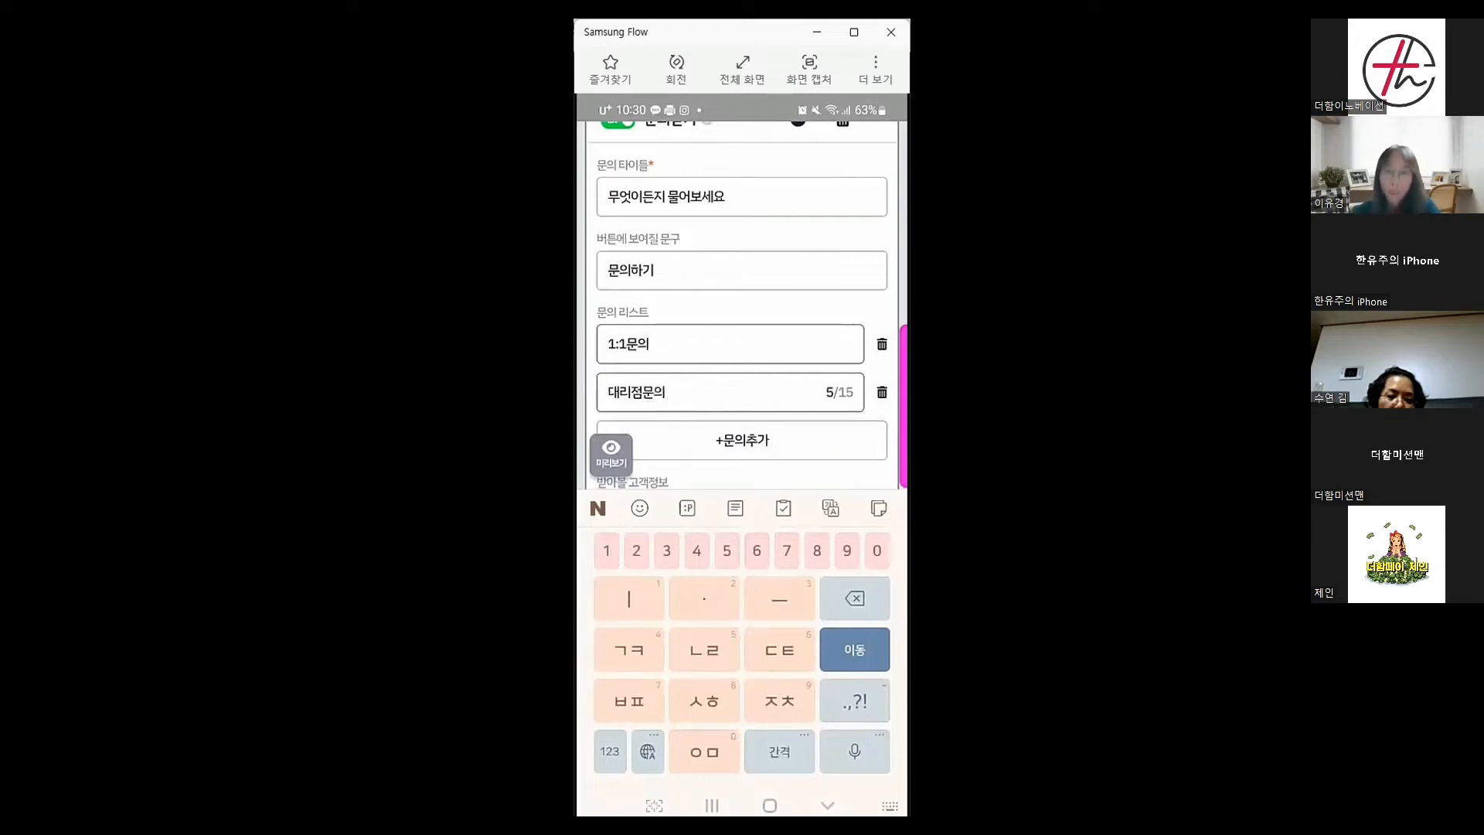
pyautogui.click(827, 805)
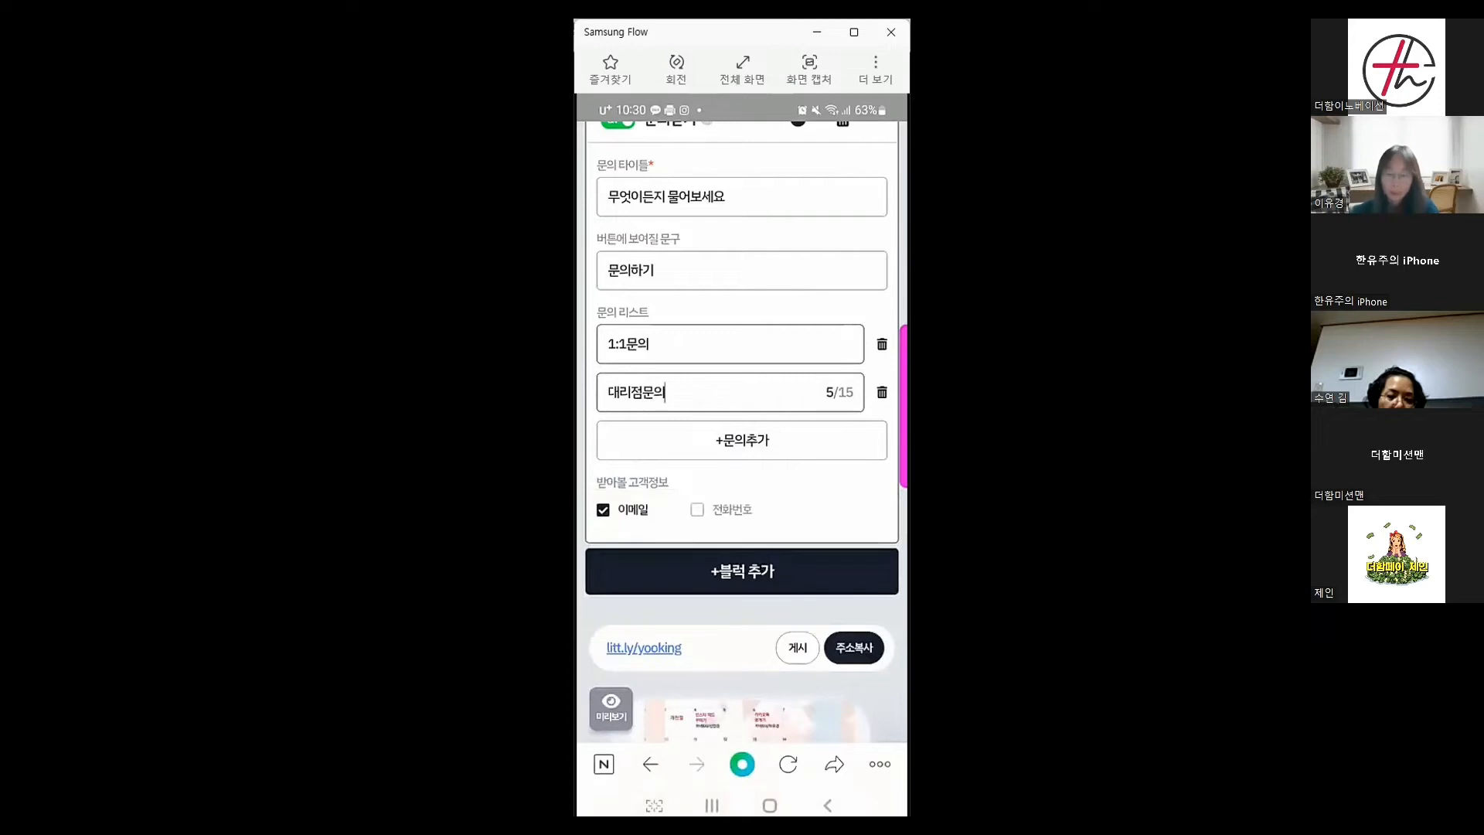
pyautogui.scroll(-3, 742, 433)
pyautogui.scroll(-10, 742, 432)
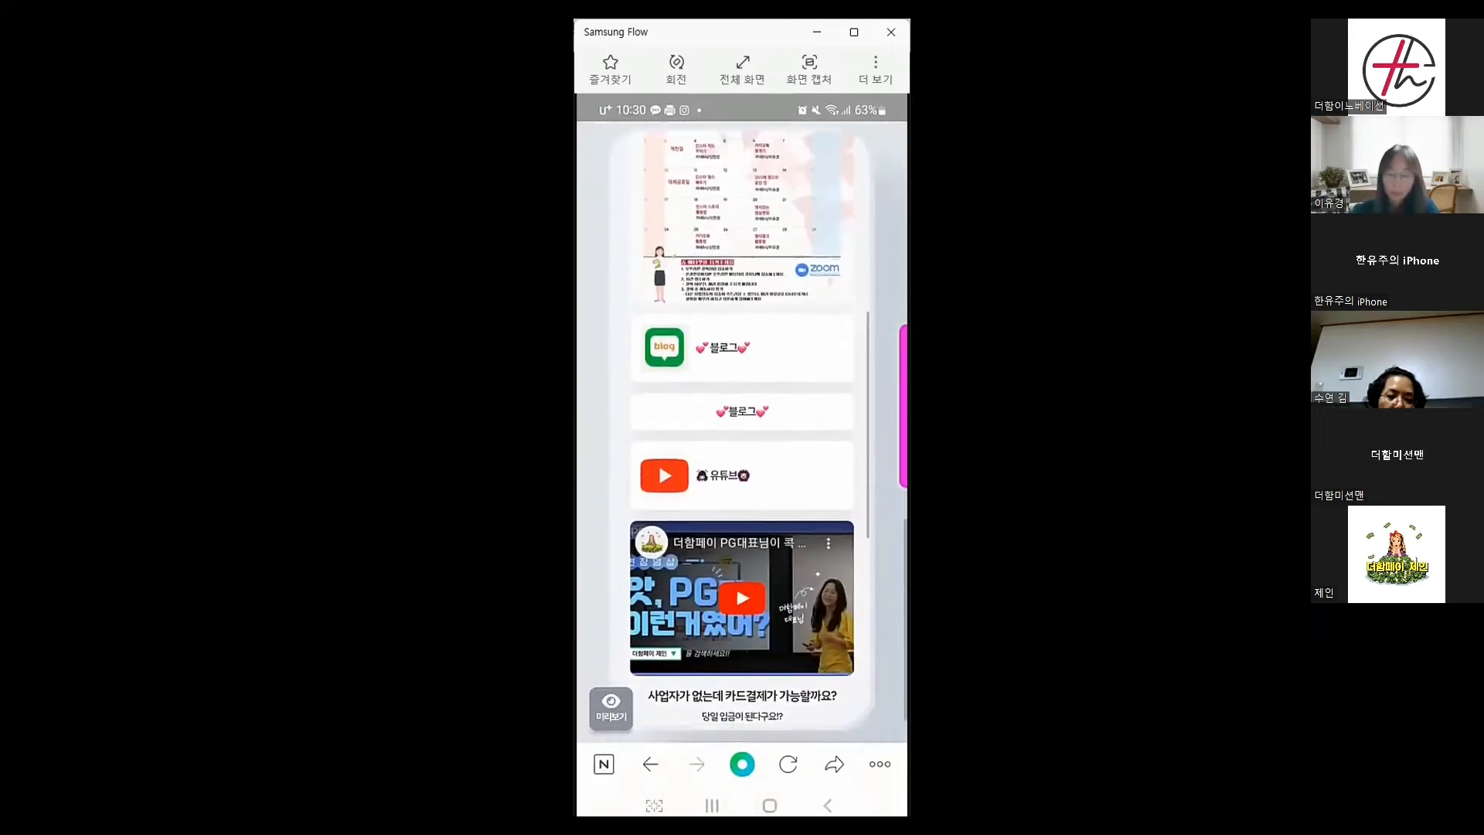
pyautogui.scroll(-2, 741, 433)
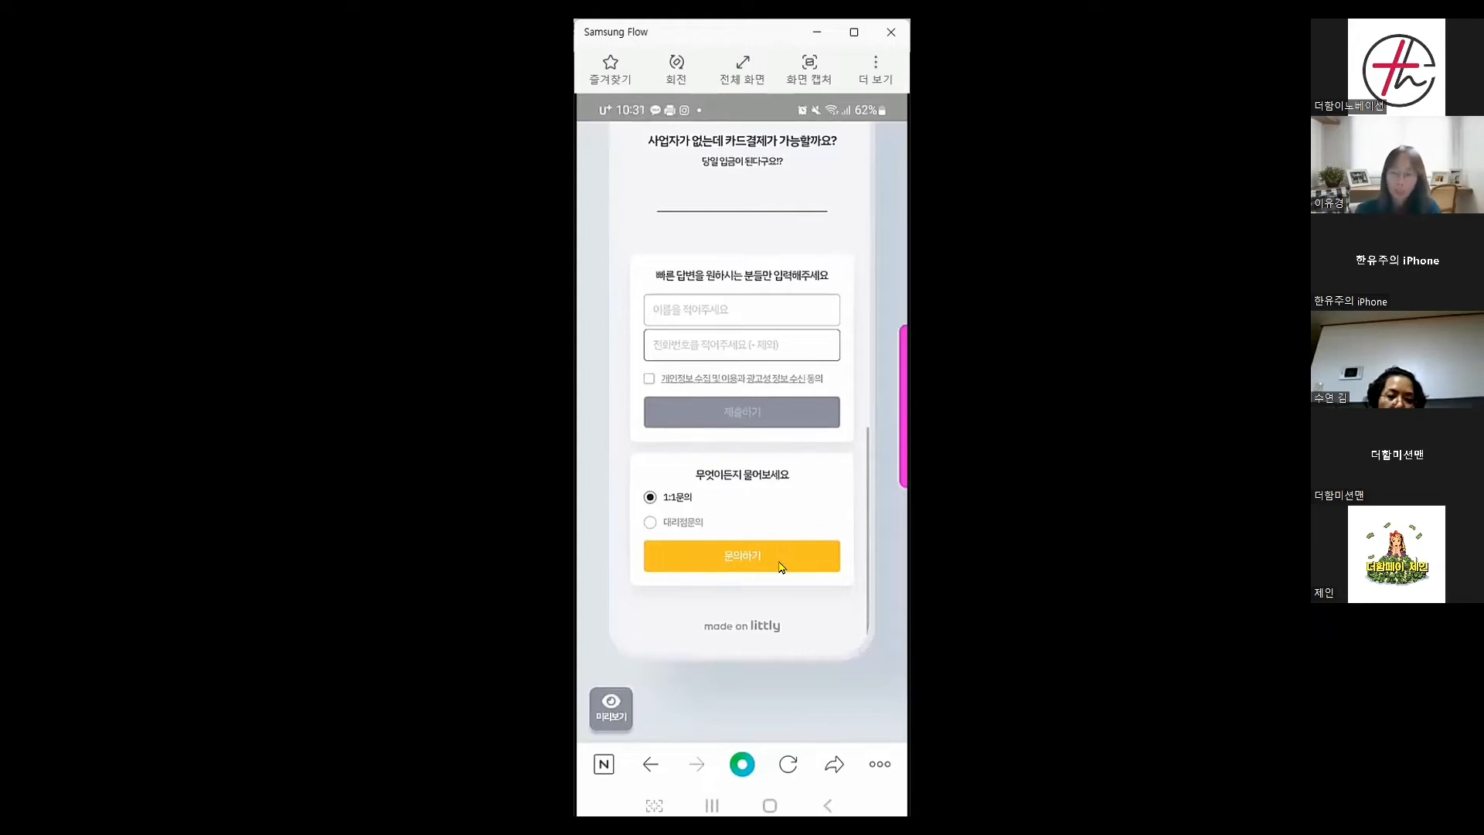
pyautogui.scroll(10, 781, 566)
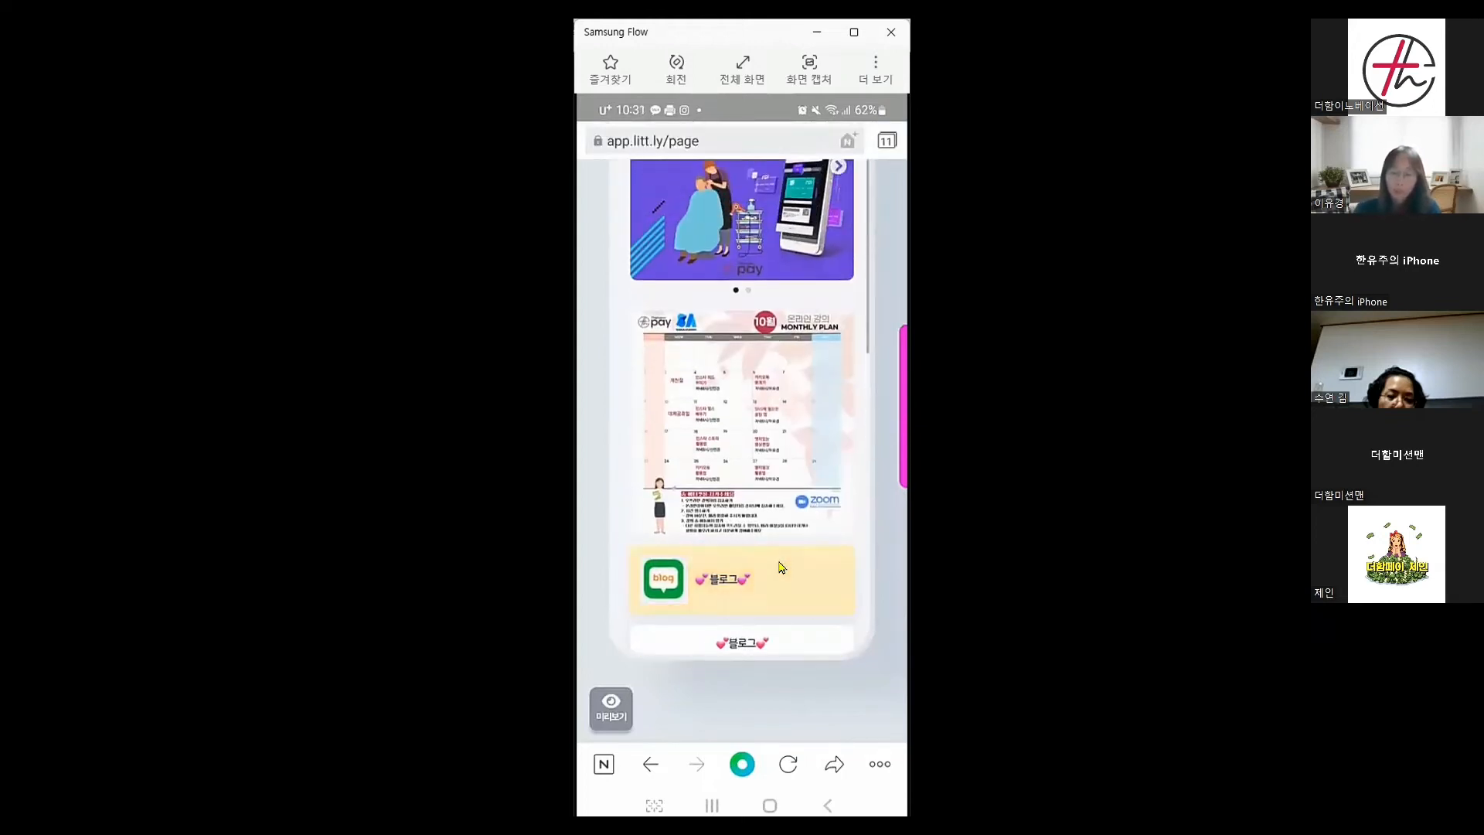
pyautogui.scroll(-3, 779, 568)
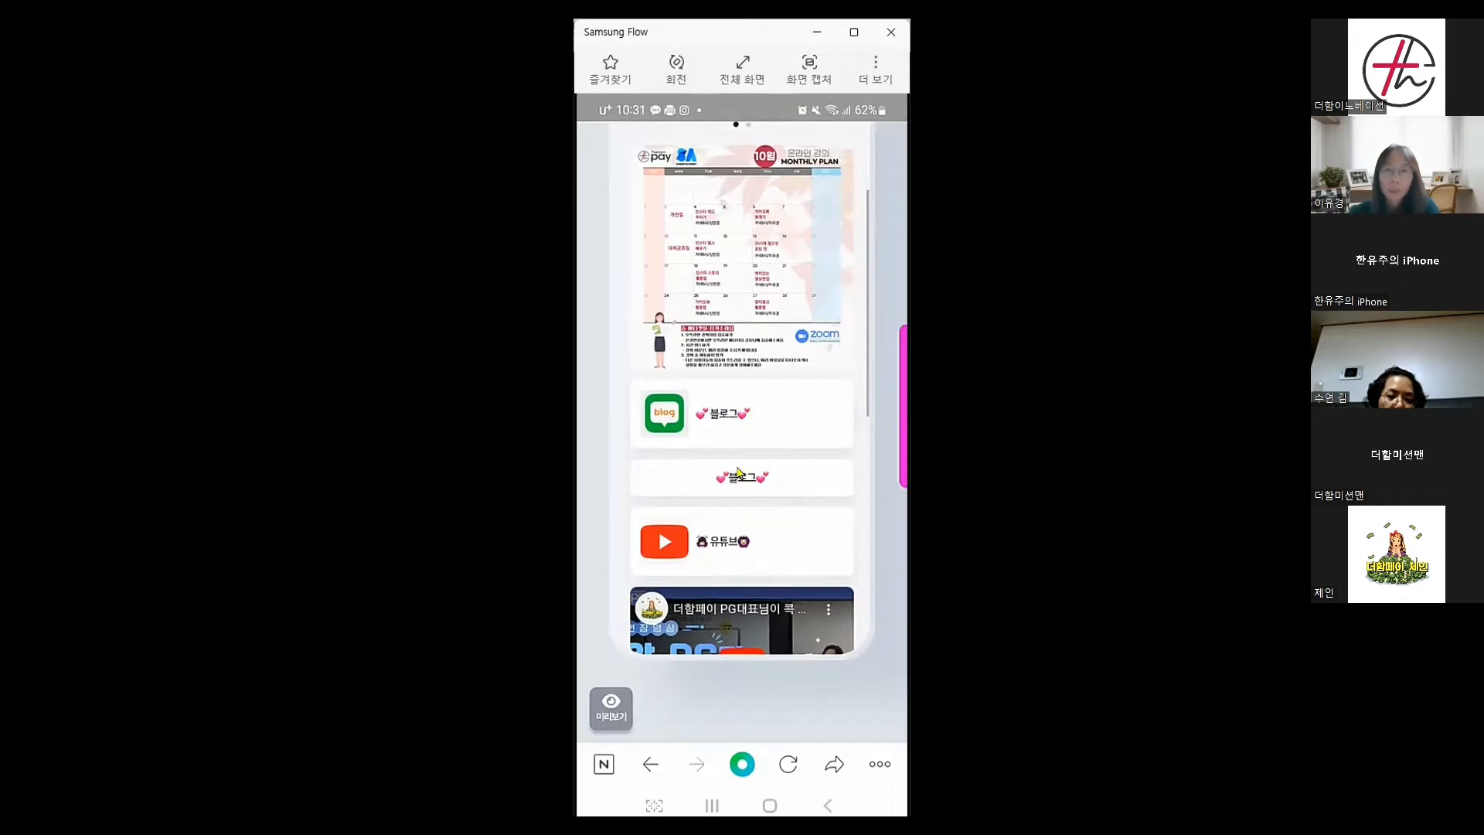
pyautogui.scroll(1, 740, 483)
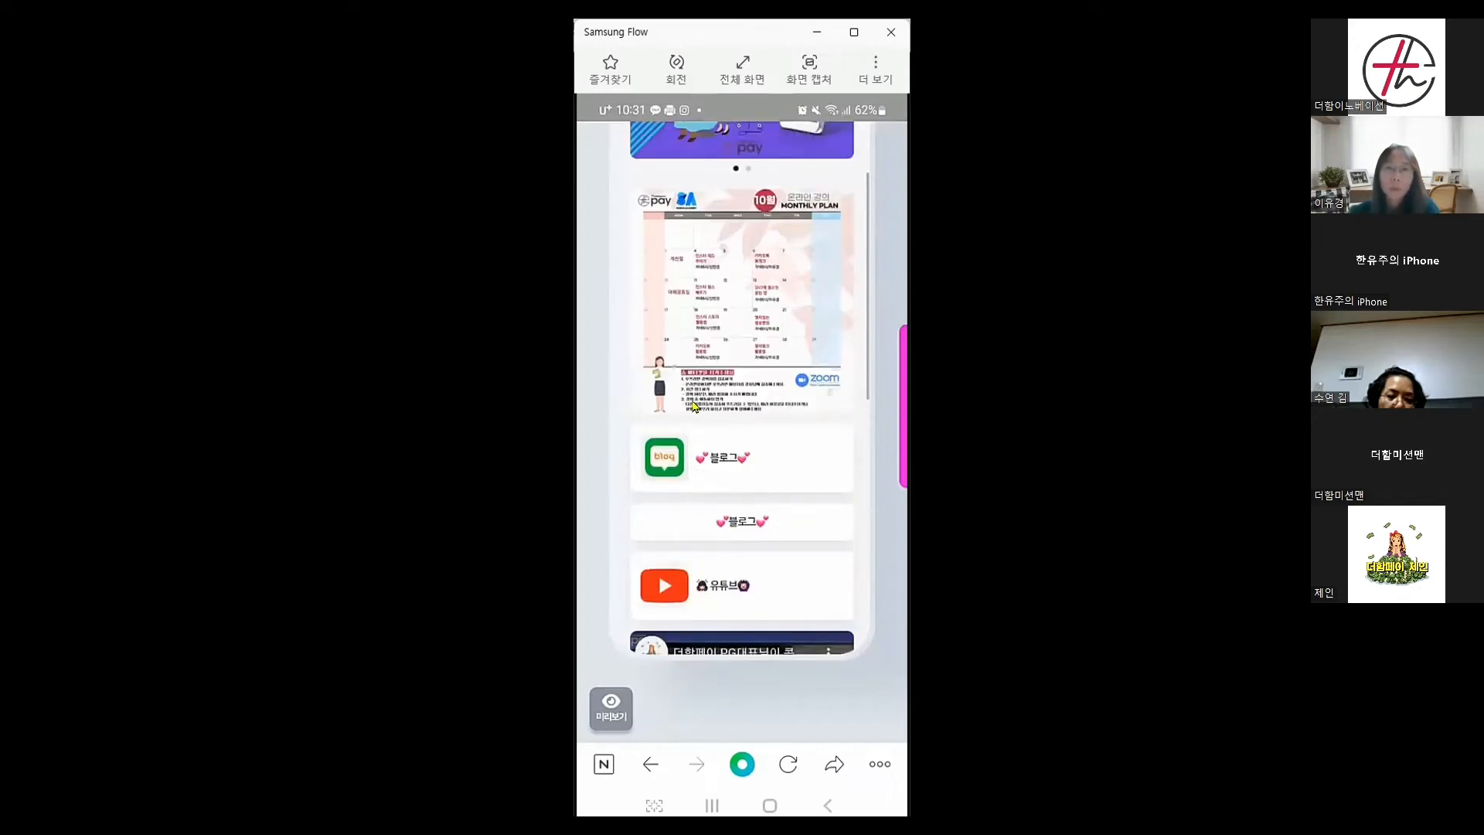
pyautogui.scroll(10, 780, 496)
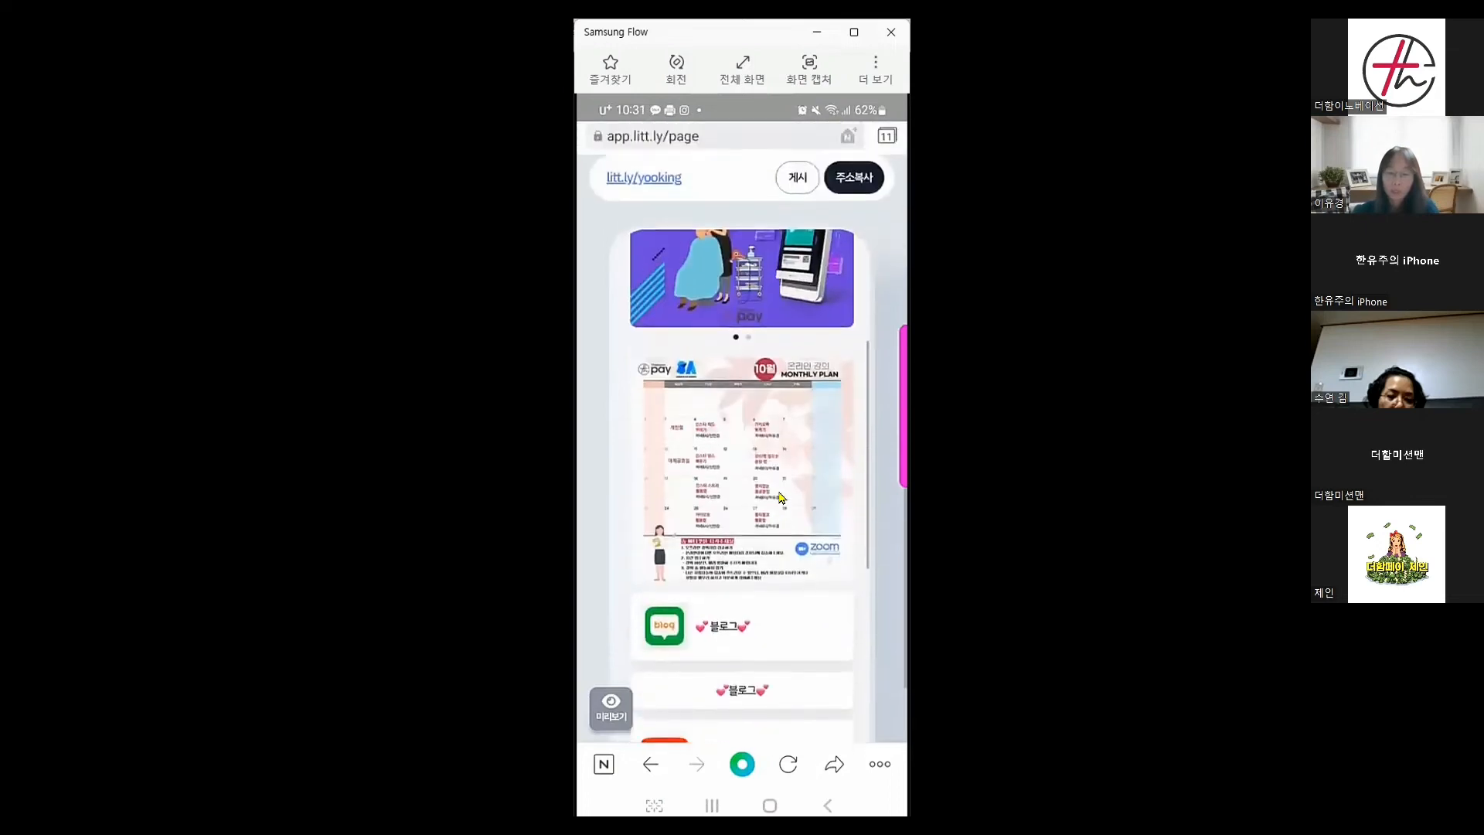
pyautogui.scroll(-10, 780, 497)
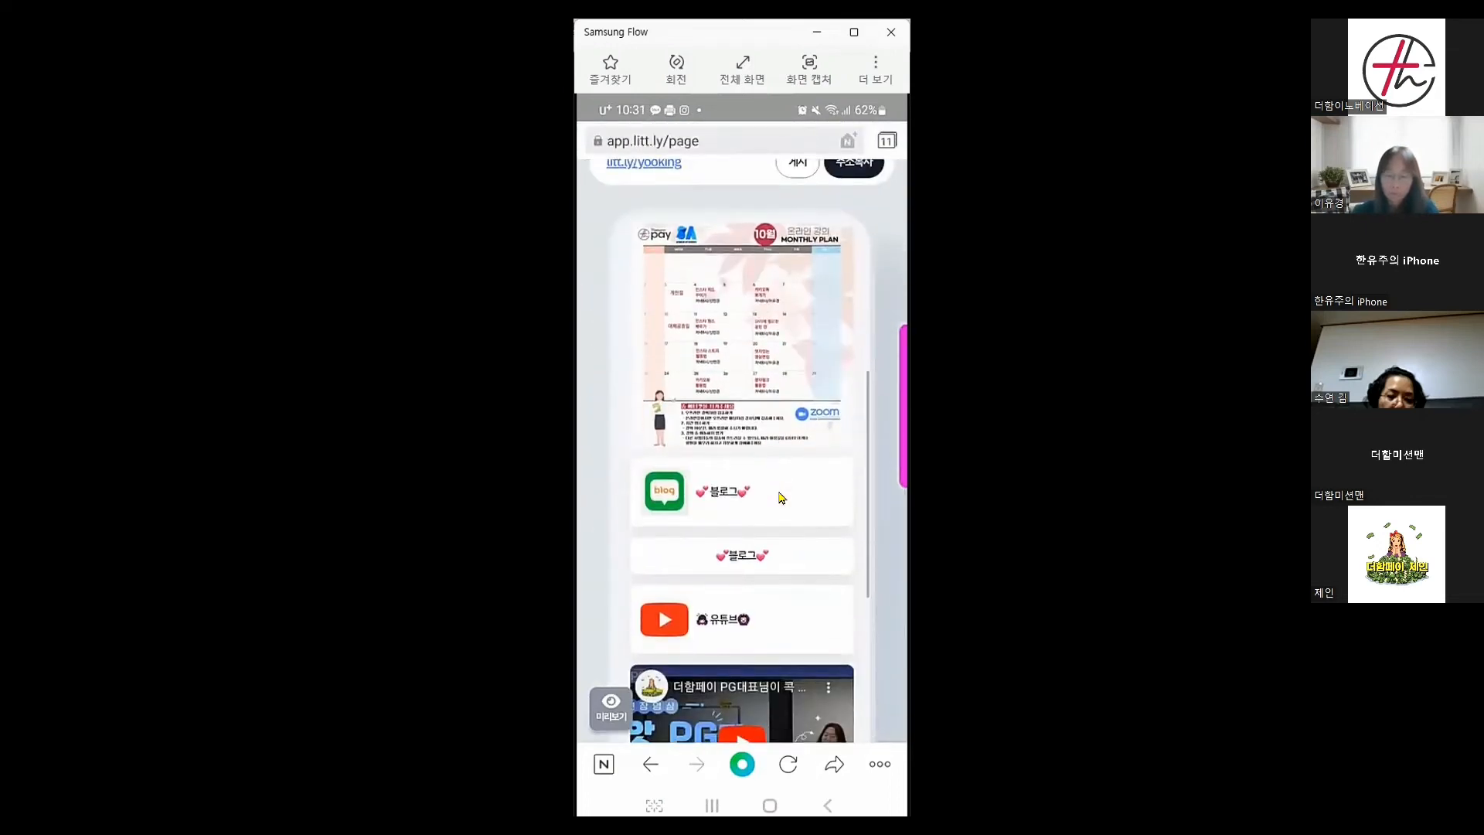
# Delete the second 💕블로그💕 link block and confirm the deletion
pyautogui.scroll(10, 781, 497)
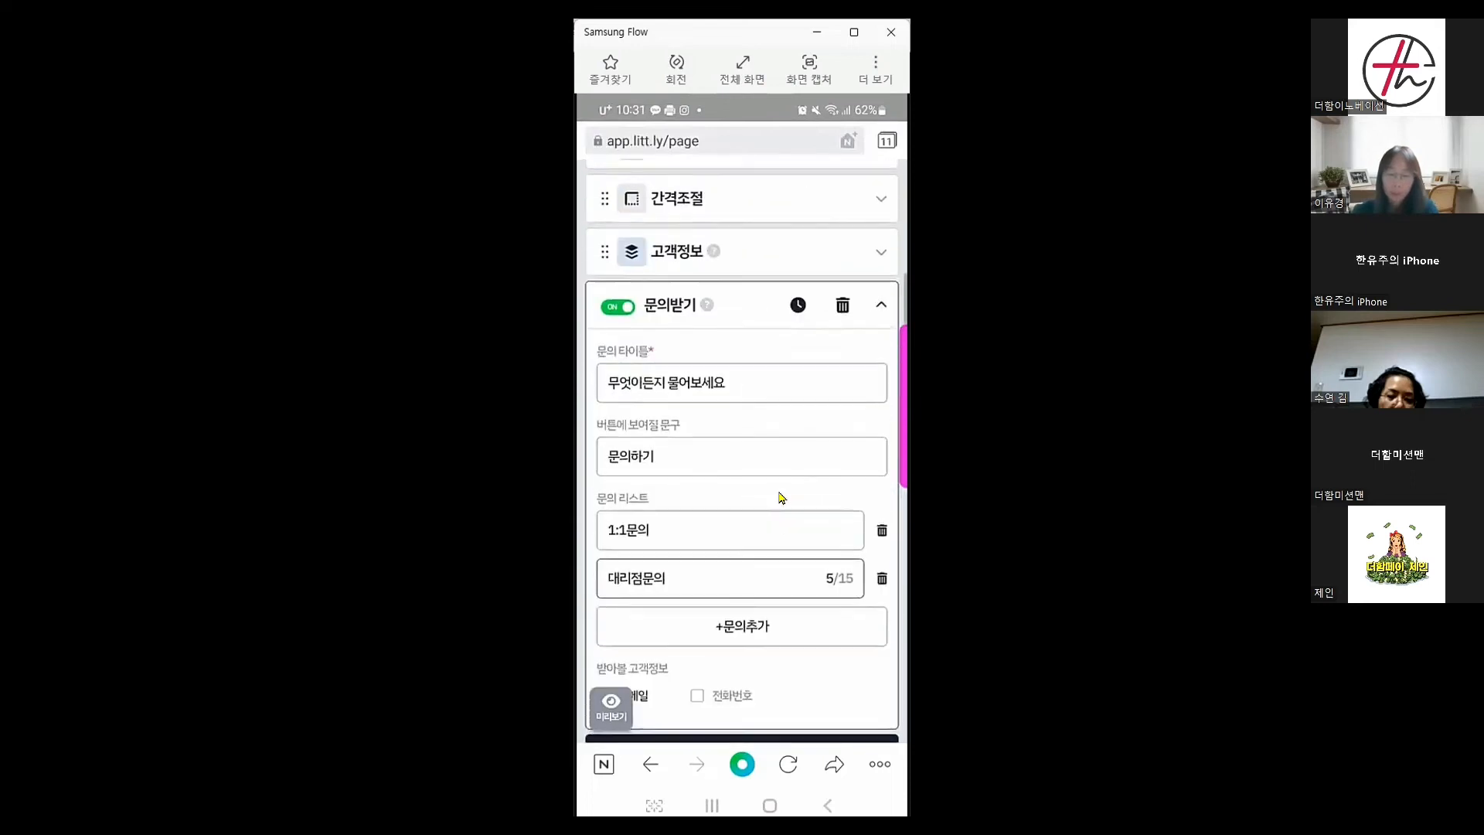
pyautogui.scroll(5, 781, 497)
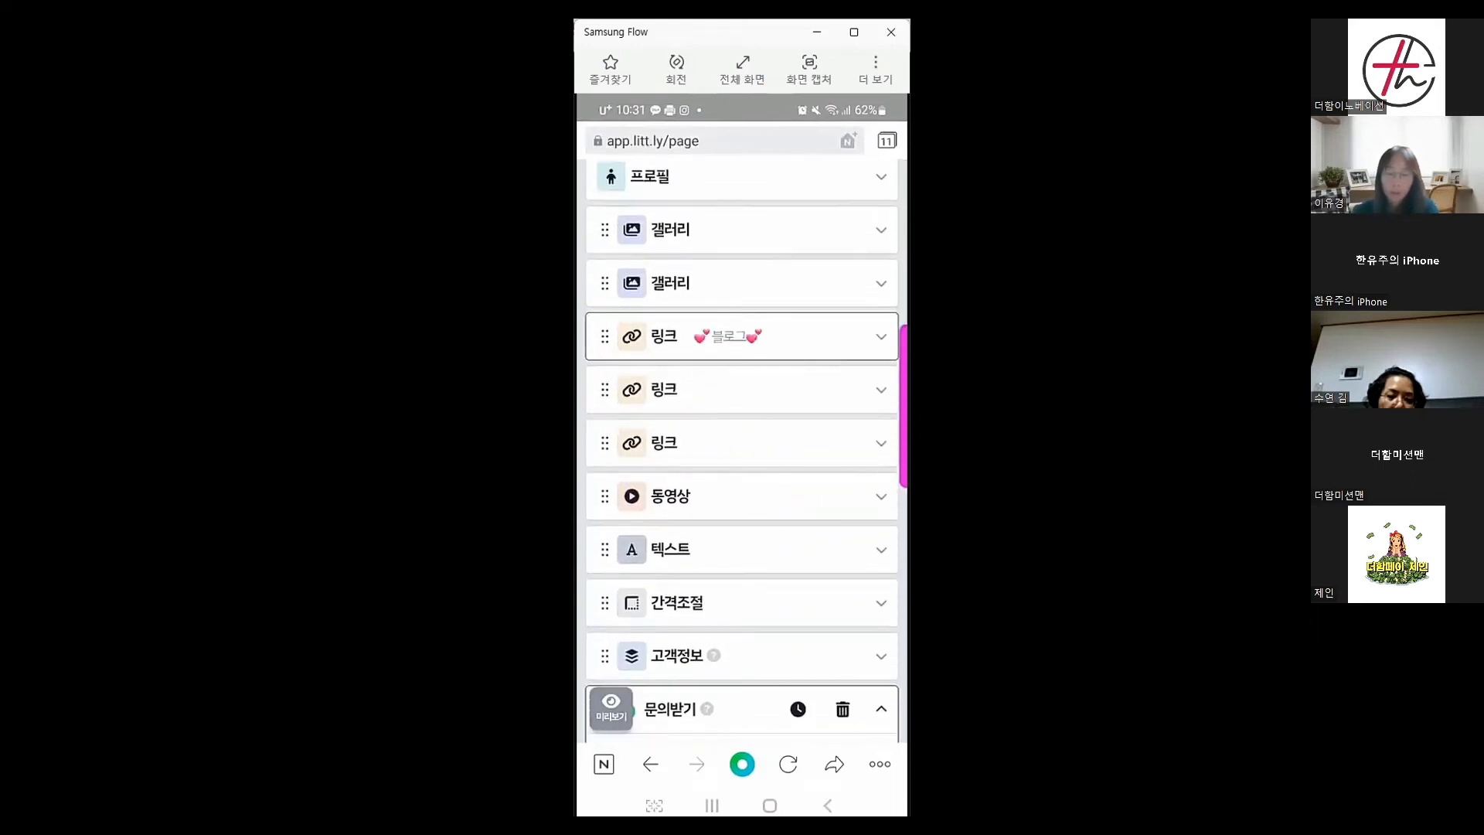
pyautogui.click(878, 393)
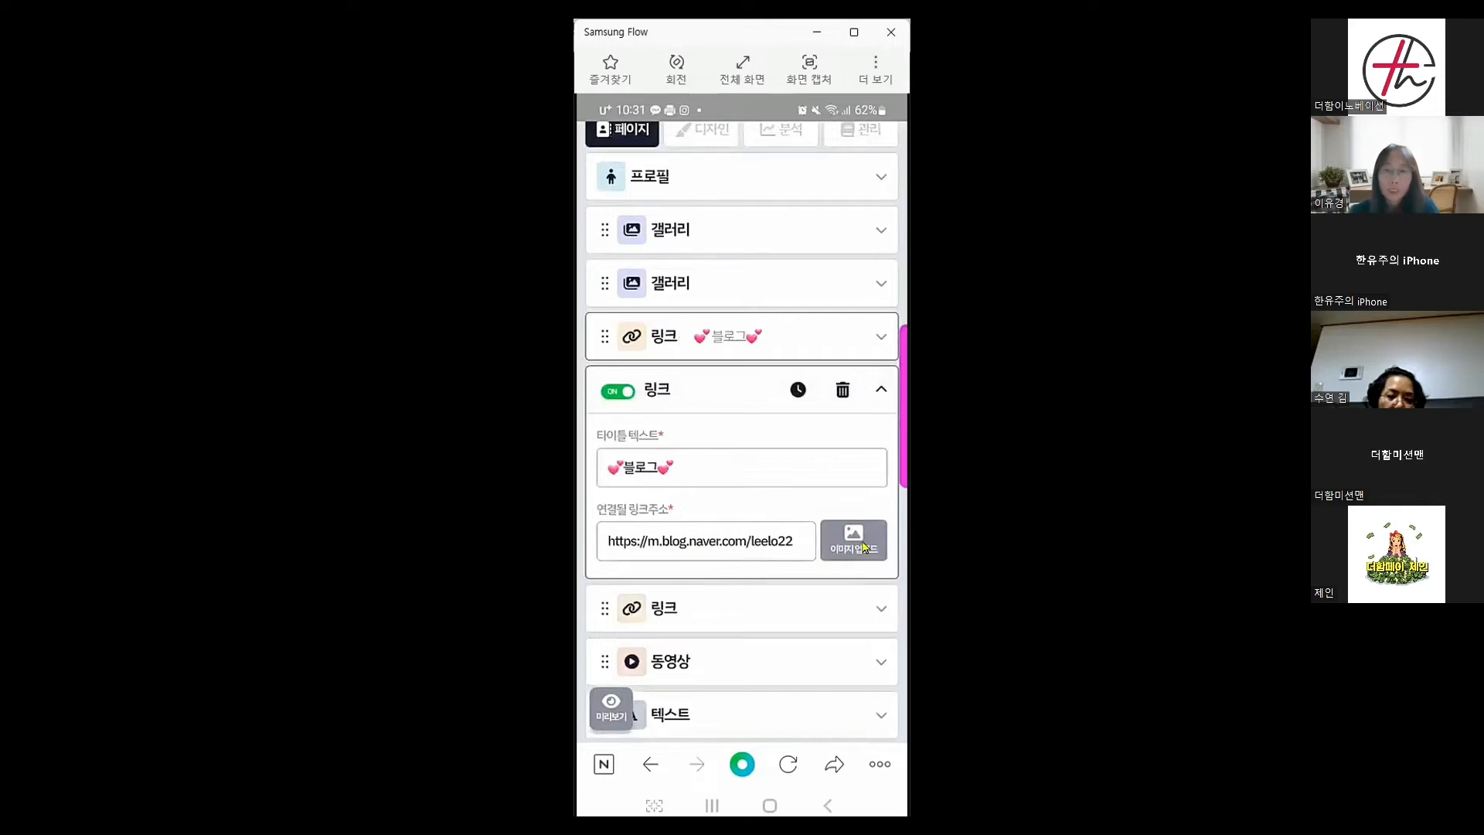
pyautogui.click(880, 394)
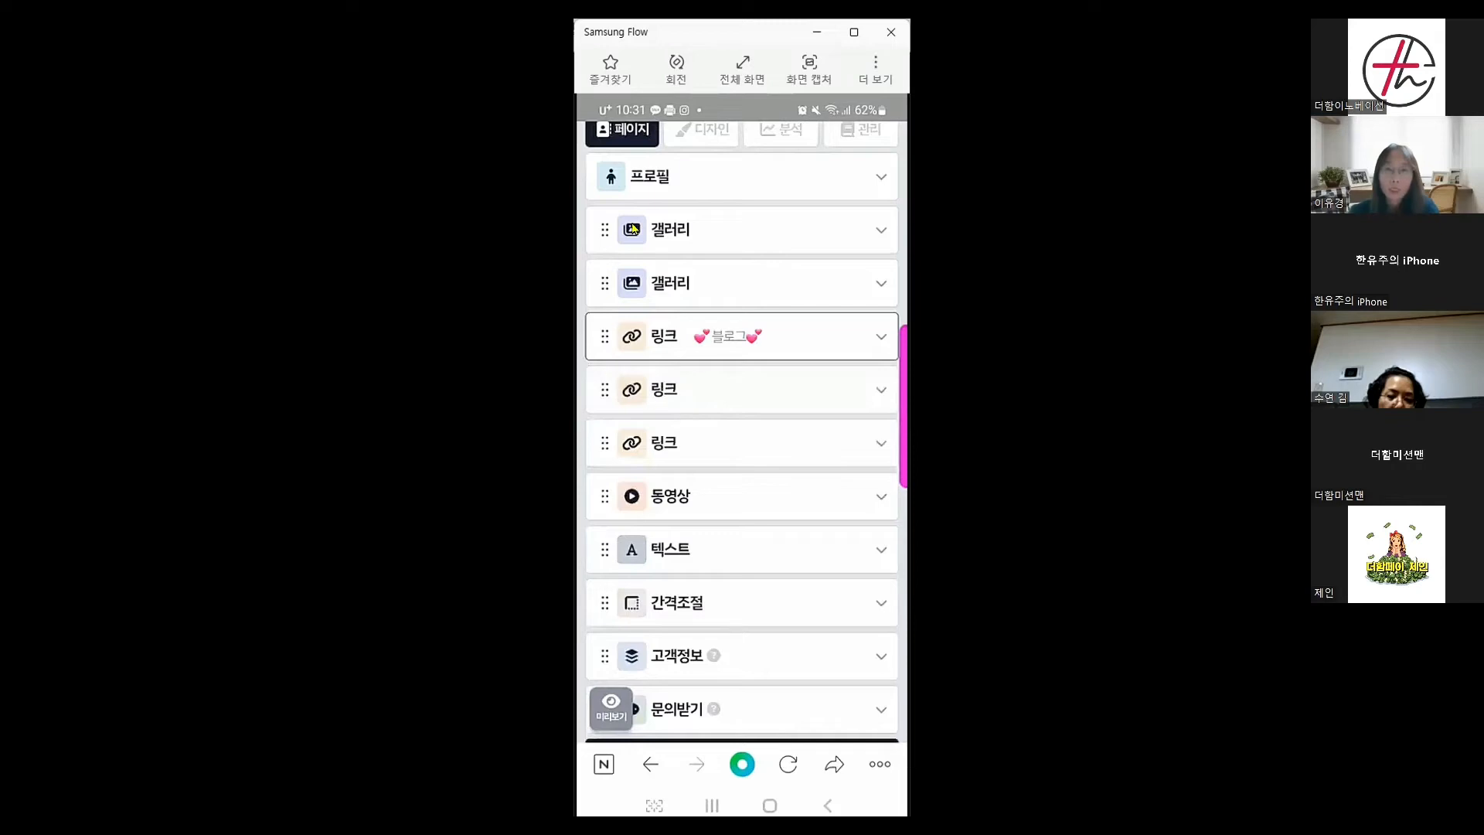
pyautogui.click(880, 394)
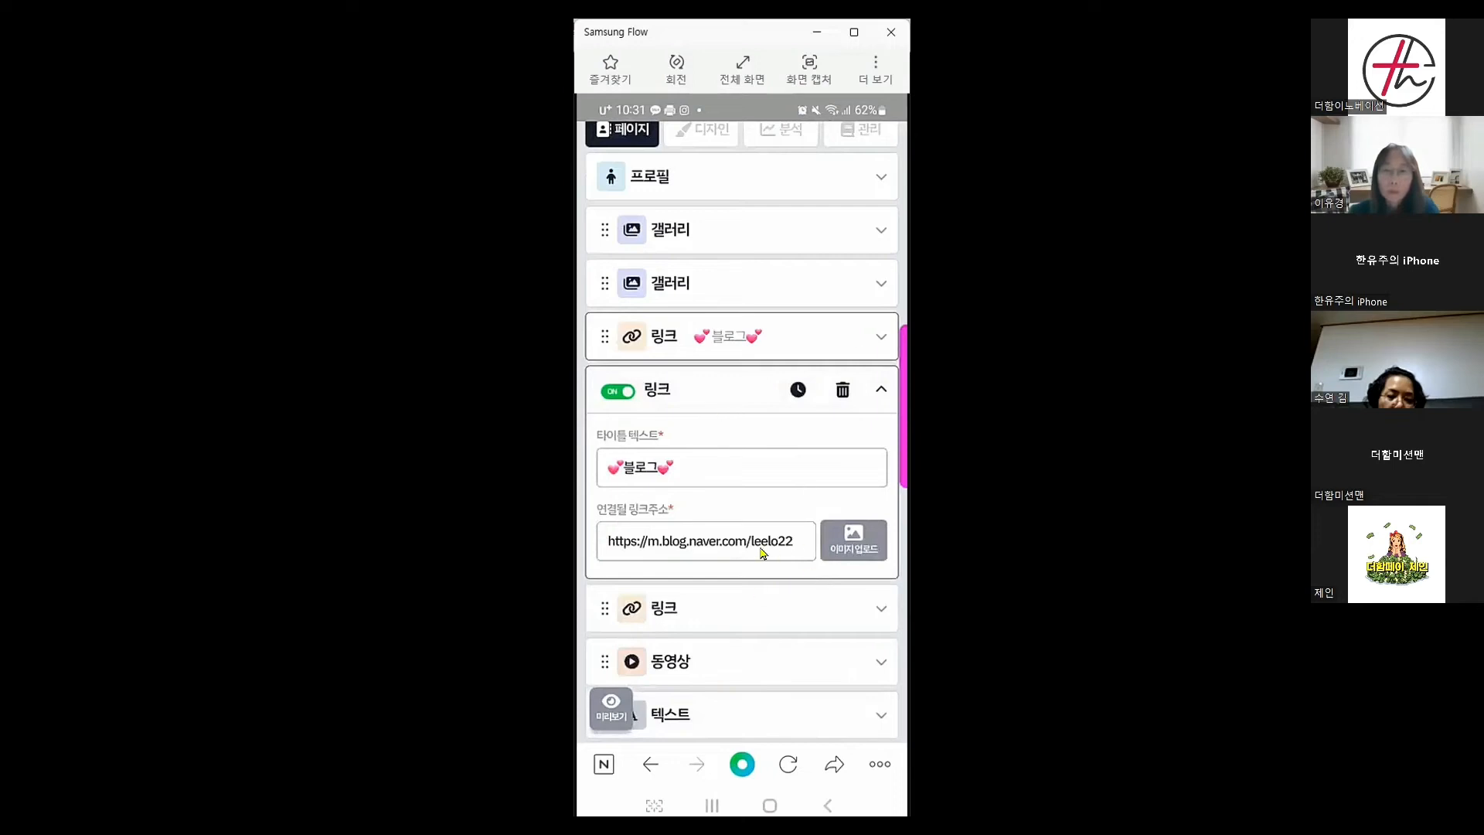
pyautogui.click(841, 392)
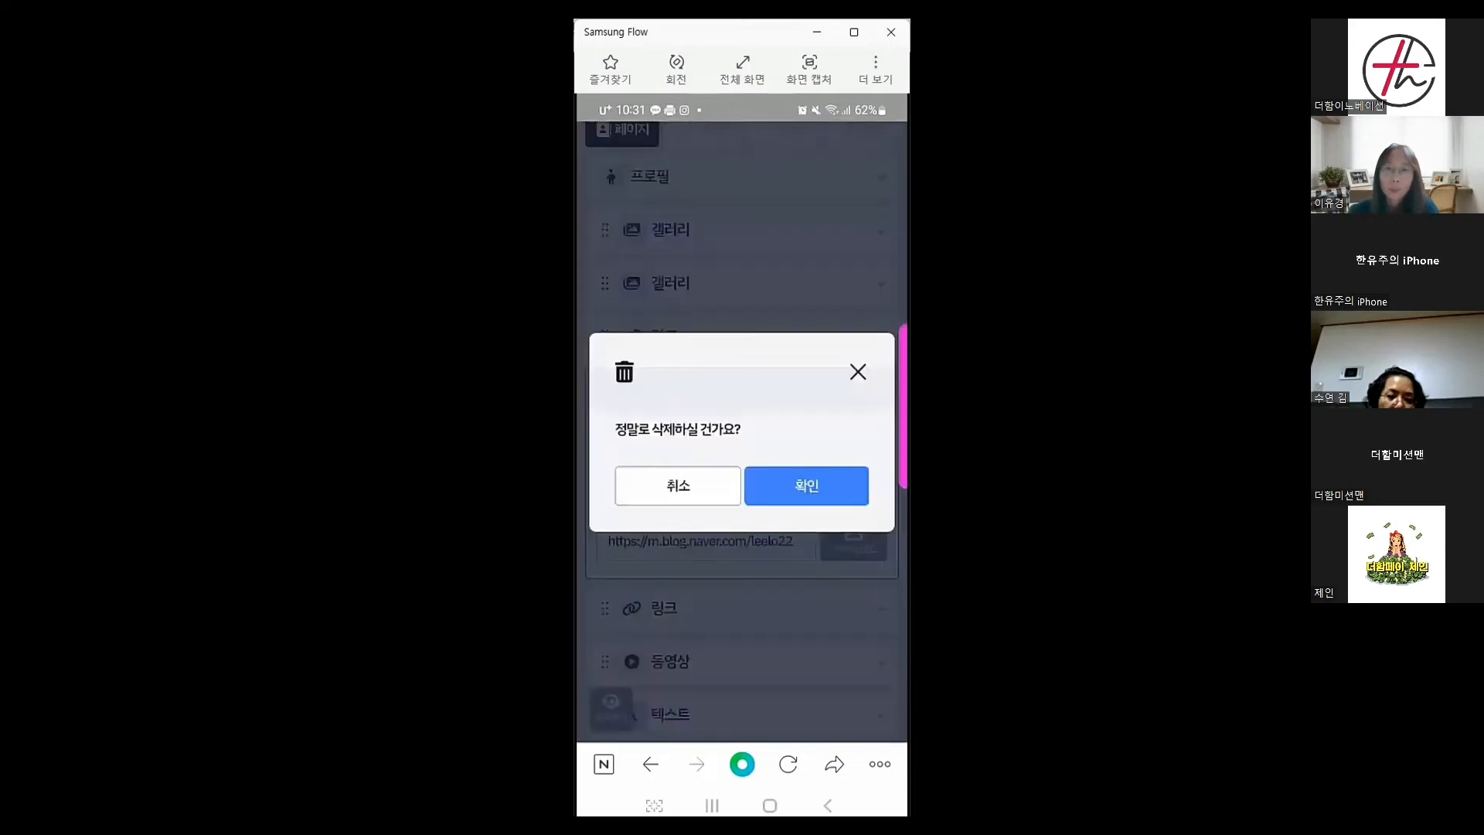
pyautogui.click(838, 493)
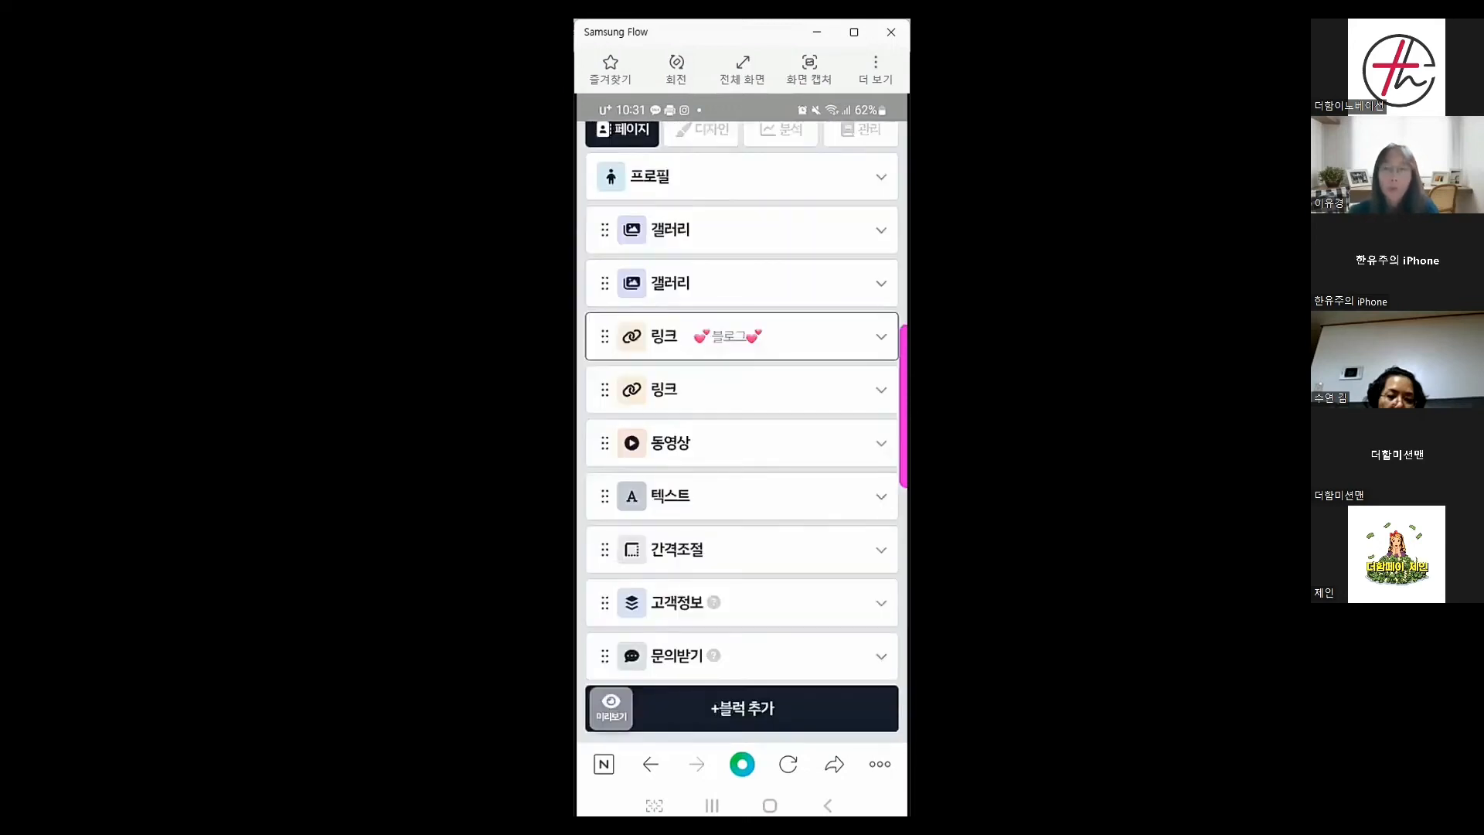
pyautogui.scroll(-5, 742, 433)
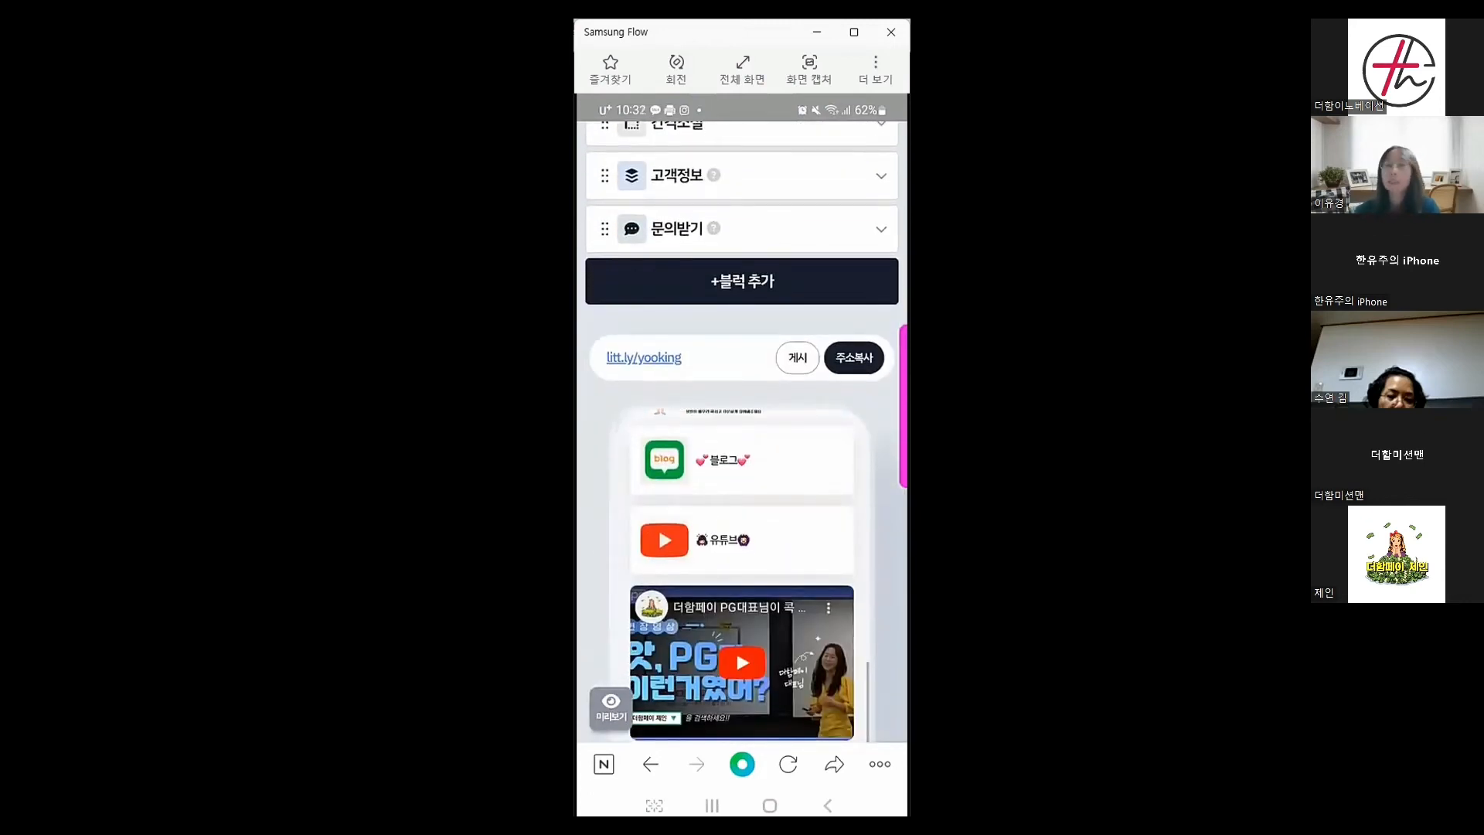
# Drag the 유튜브 link above the blog link and the monthly plan gallery above the other gallery
pyautogui.scroll(6, 899, 528)
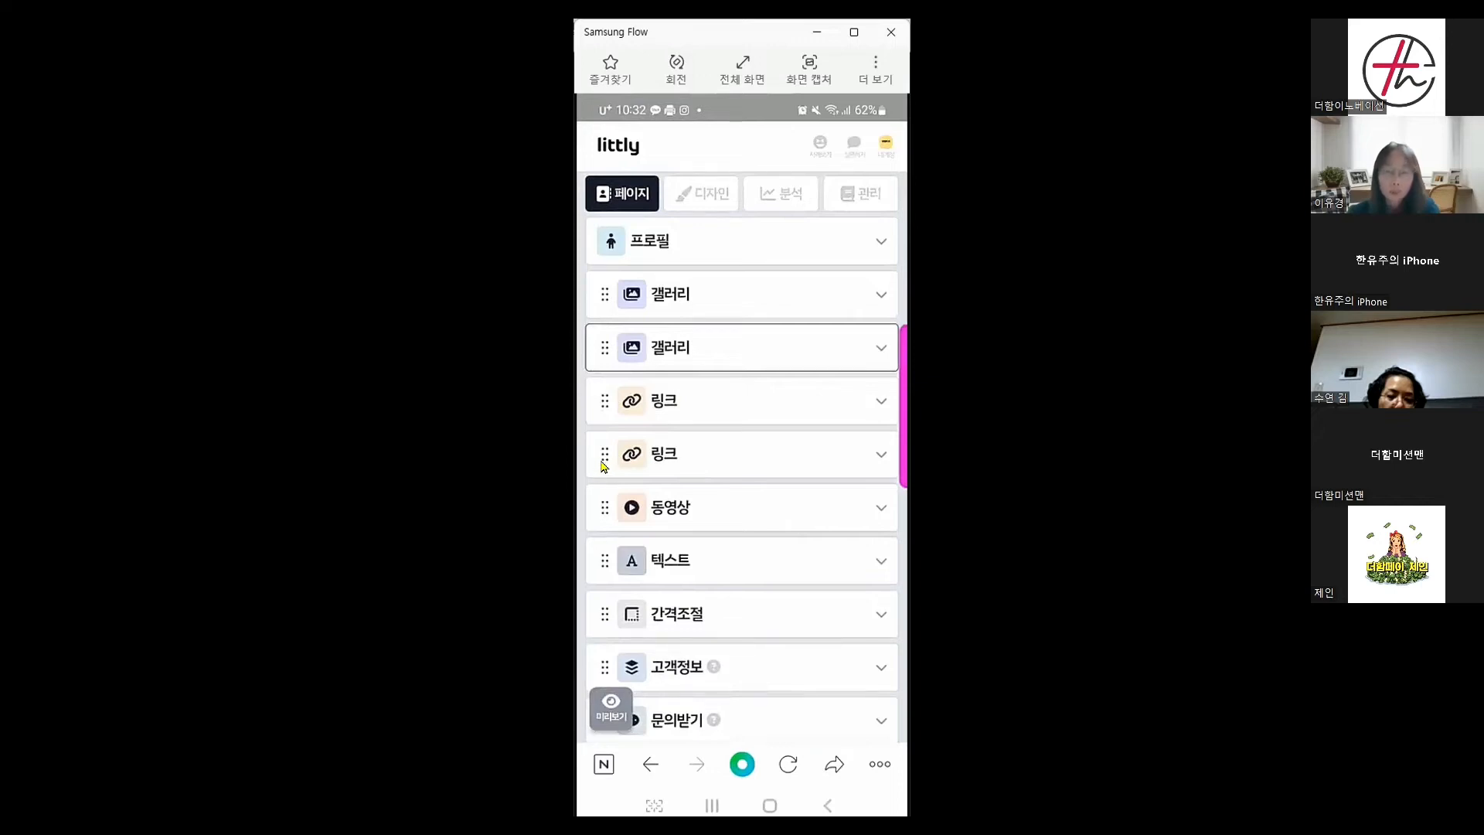
pyautogui.moveTo(605, 459); pyautogui.dragTo(603, 394)
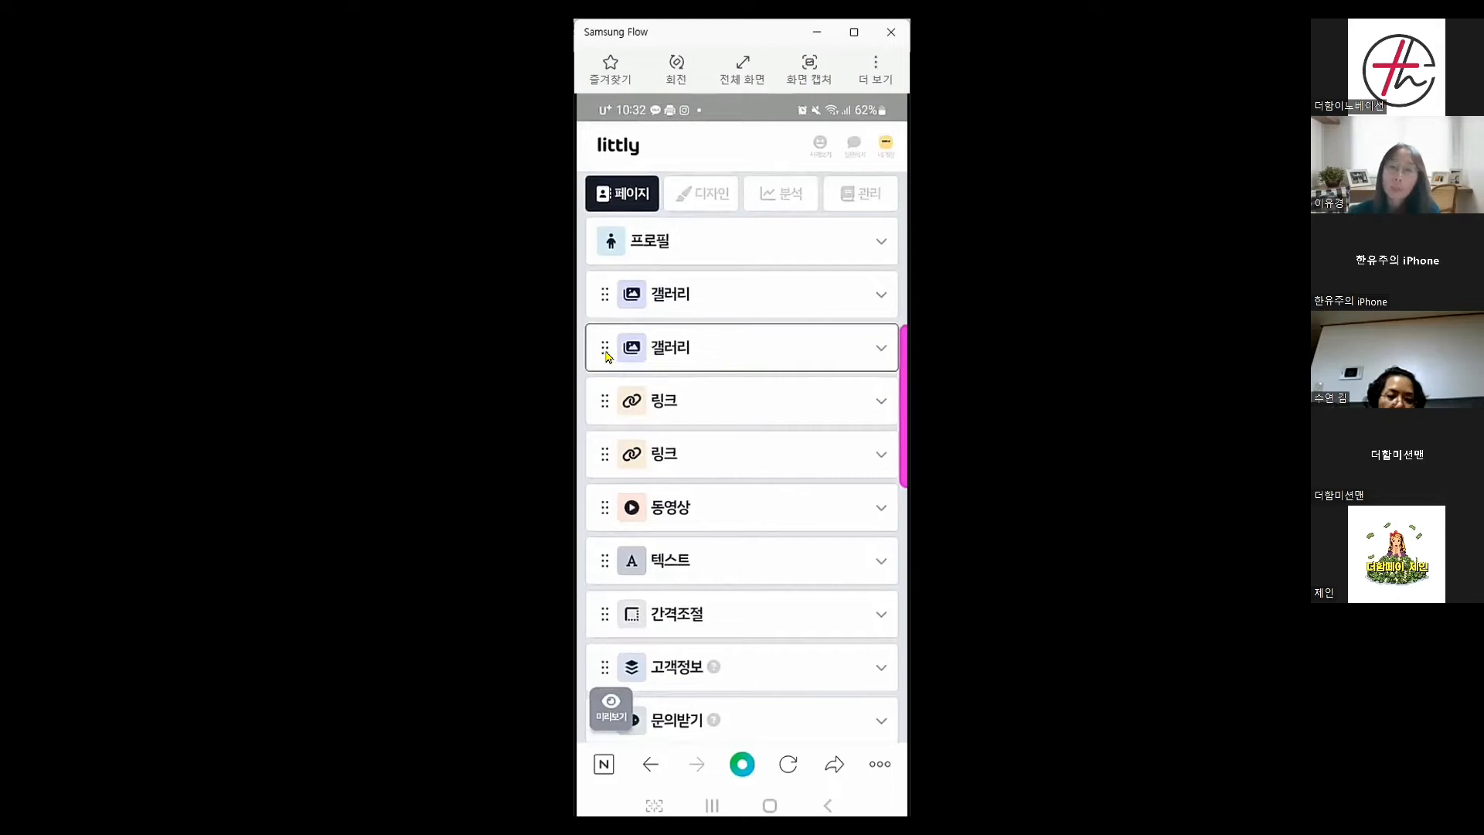
pyautogui.moveTo(603, 357); pyautogui.dragTo(604, 293)
pyautogui.scroll(-3, 742, 433)
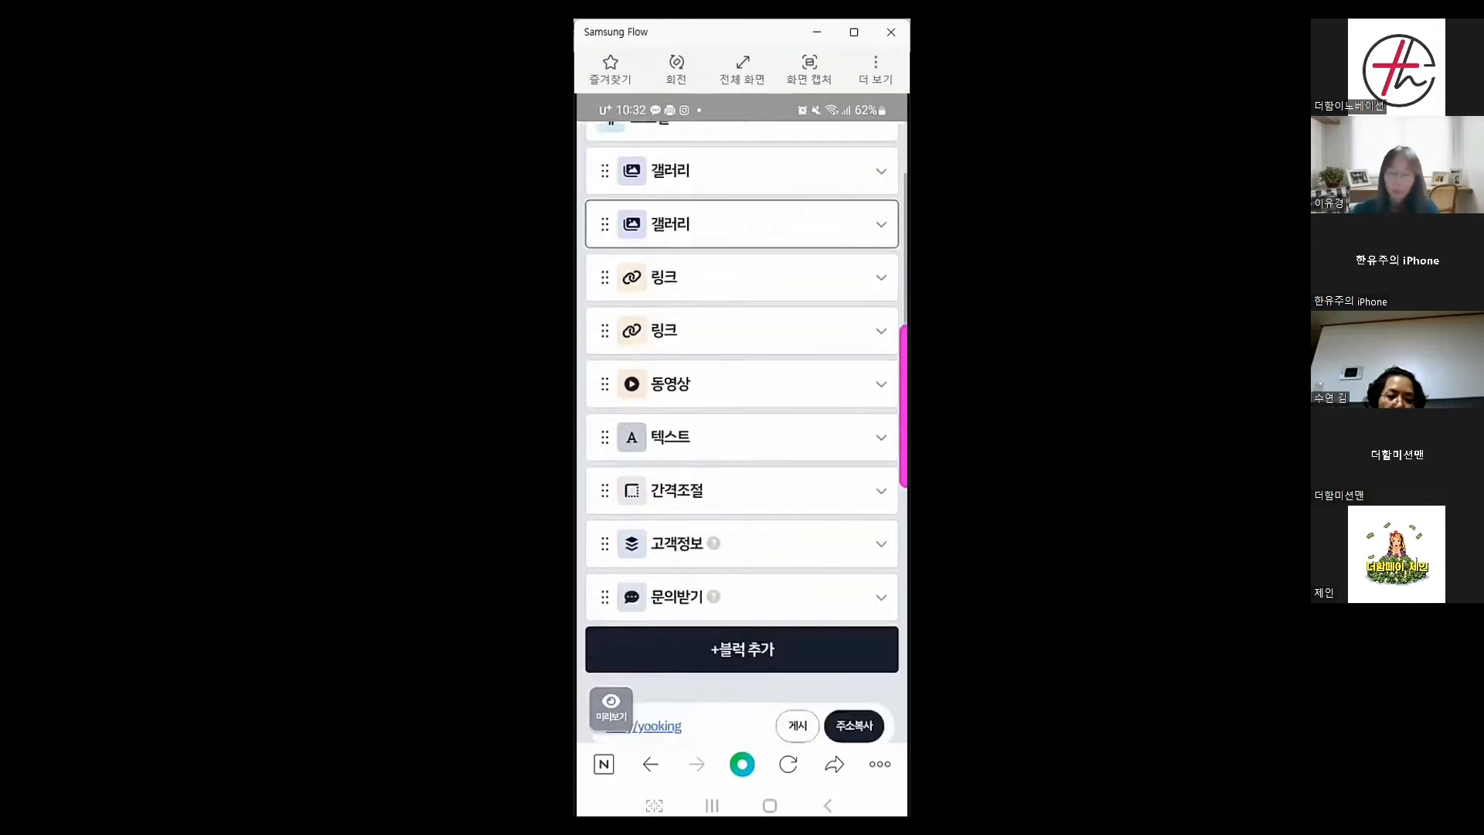
pyautogui.scroll(-3, 742, 386)
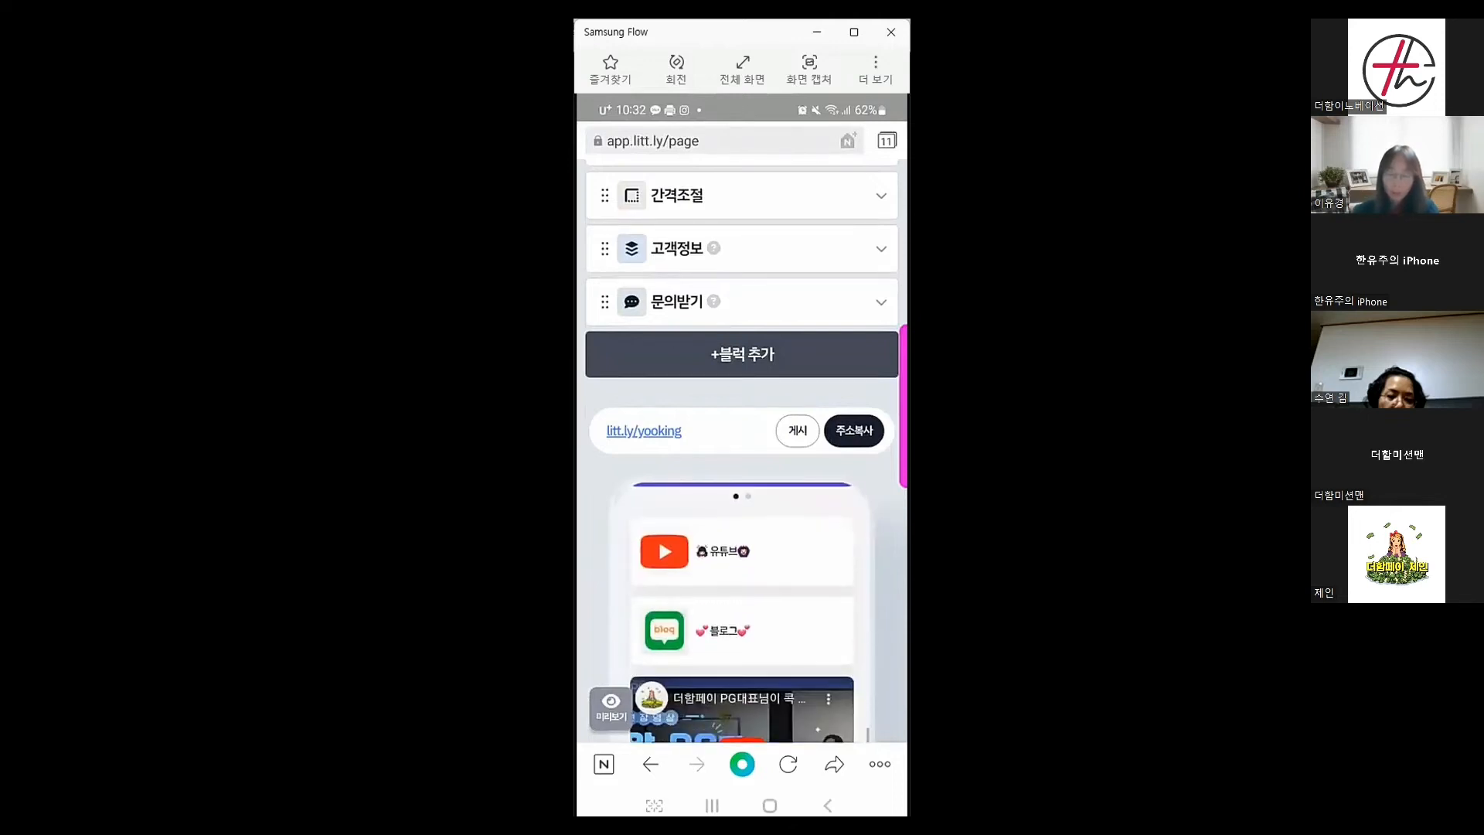
pyautogui.scroll(-8, 742, 602)
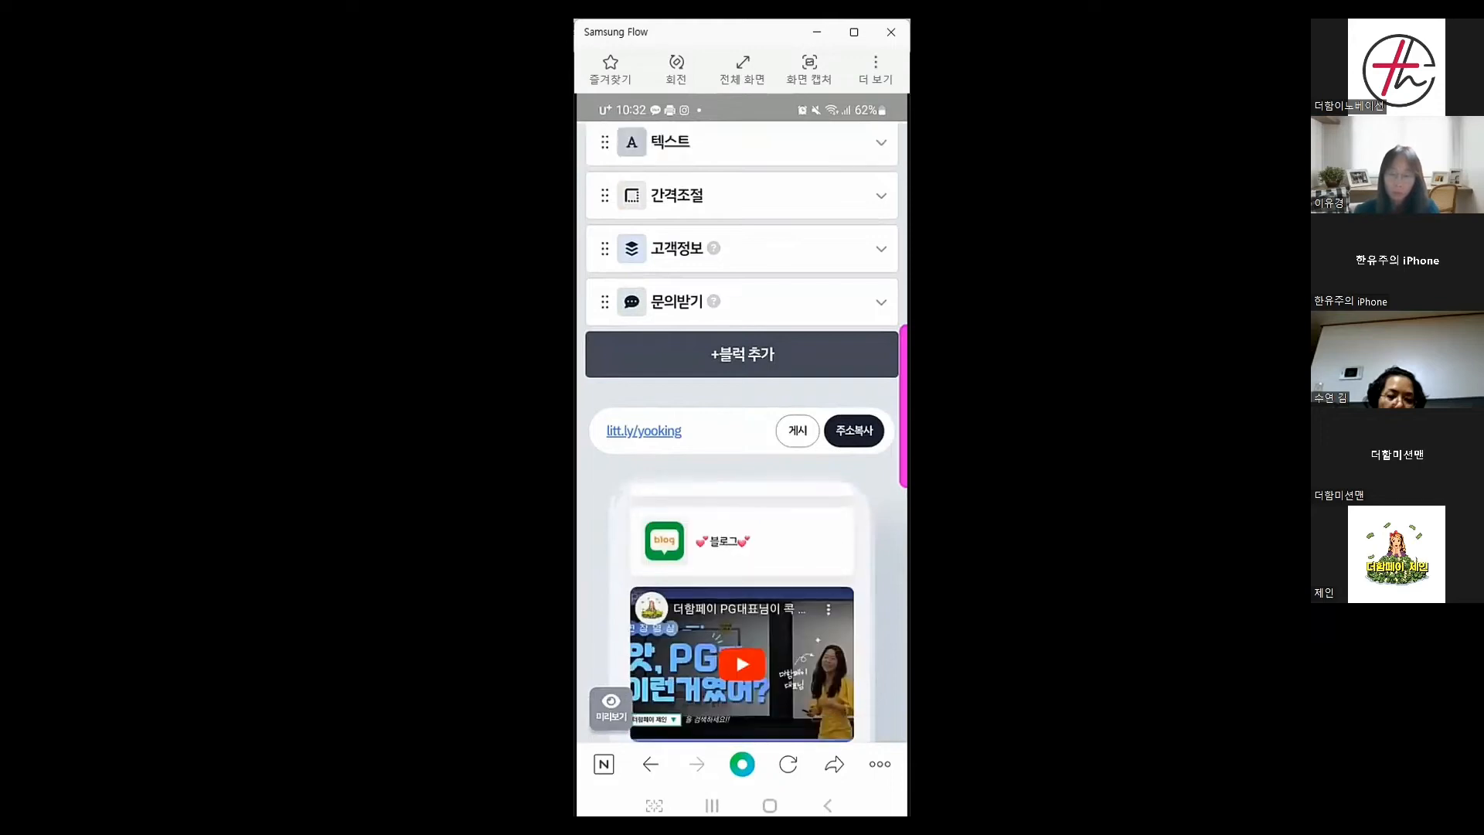
pyautogui.scroll(-2, 741, 464)
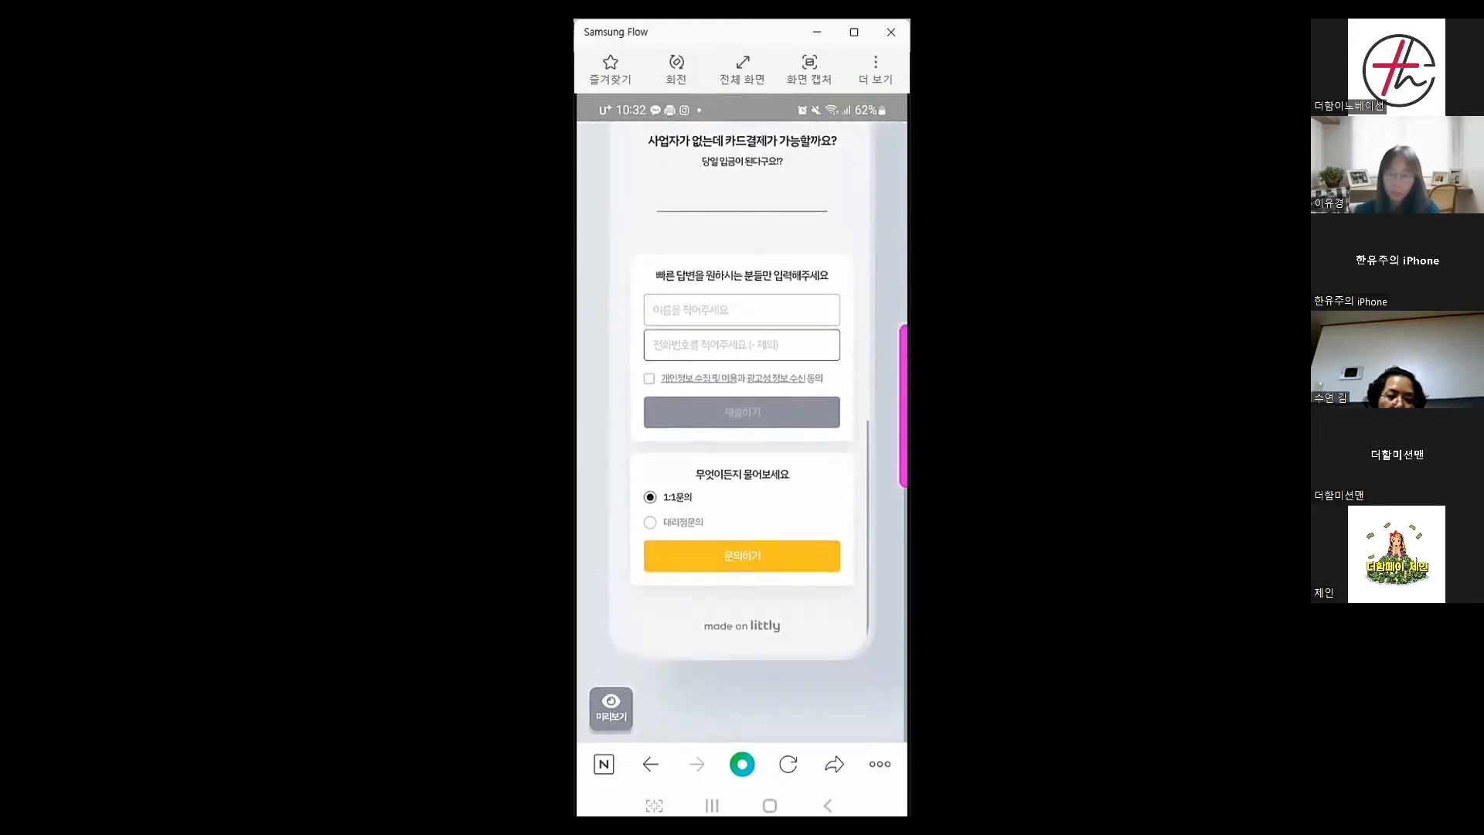
pyautogui.scroll(6, 741, 464)
pyautogui.scroll(10, 742, 463)
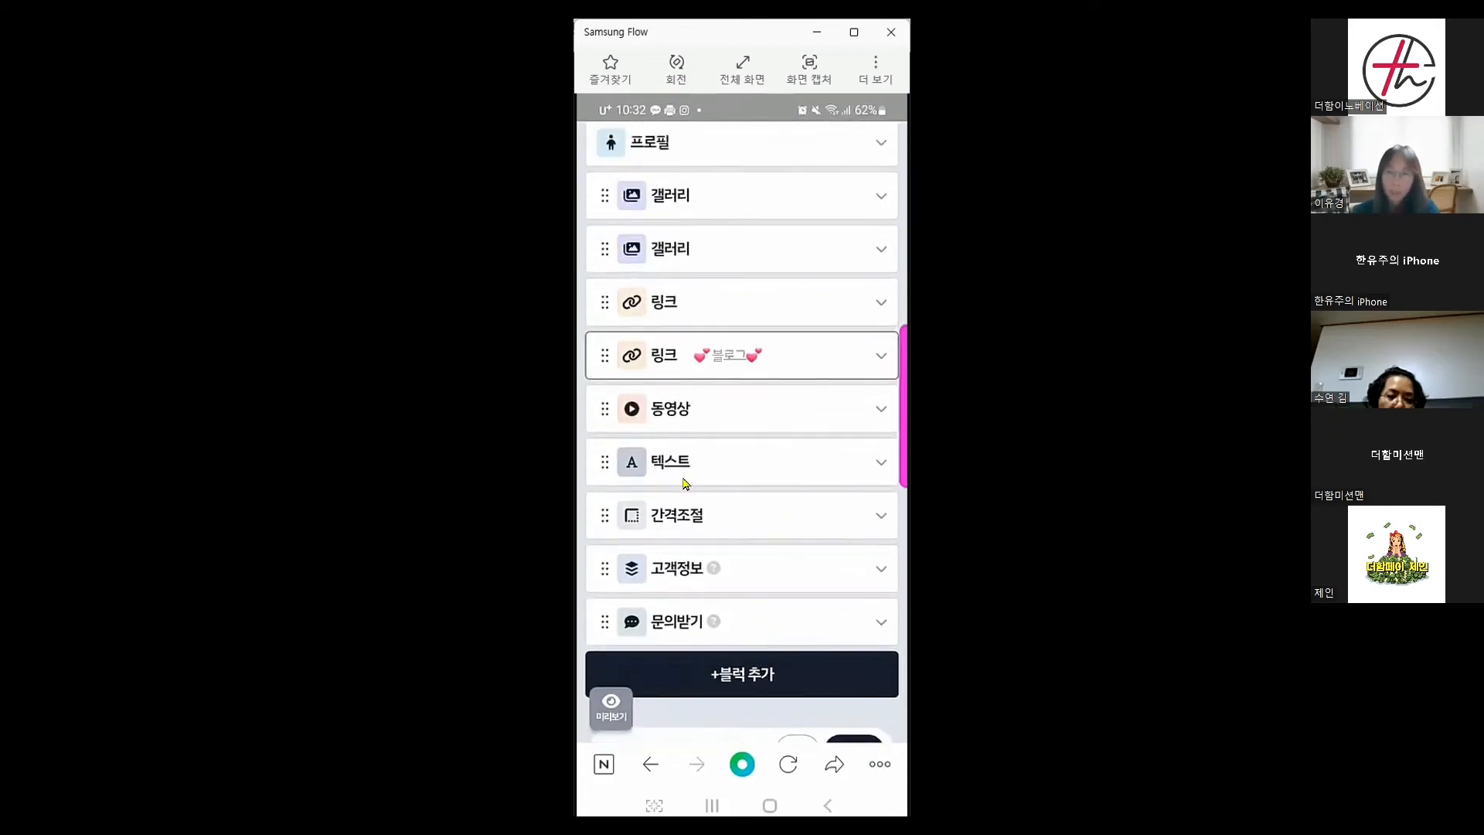
pyautogui.click(742, 680)
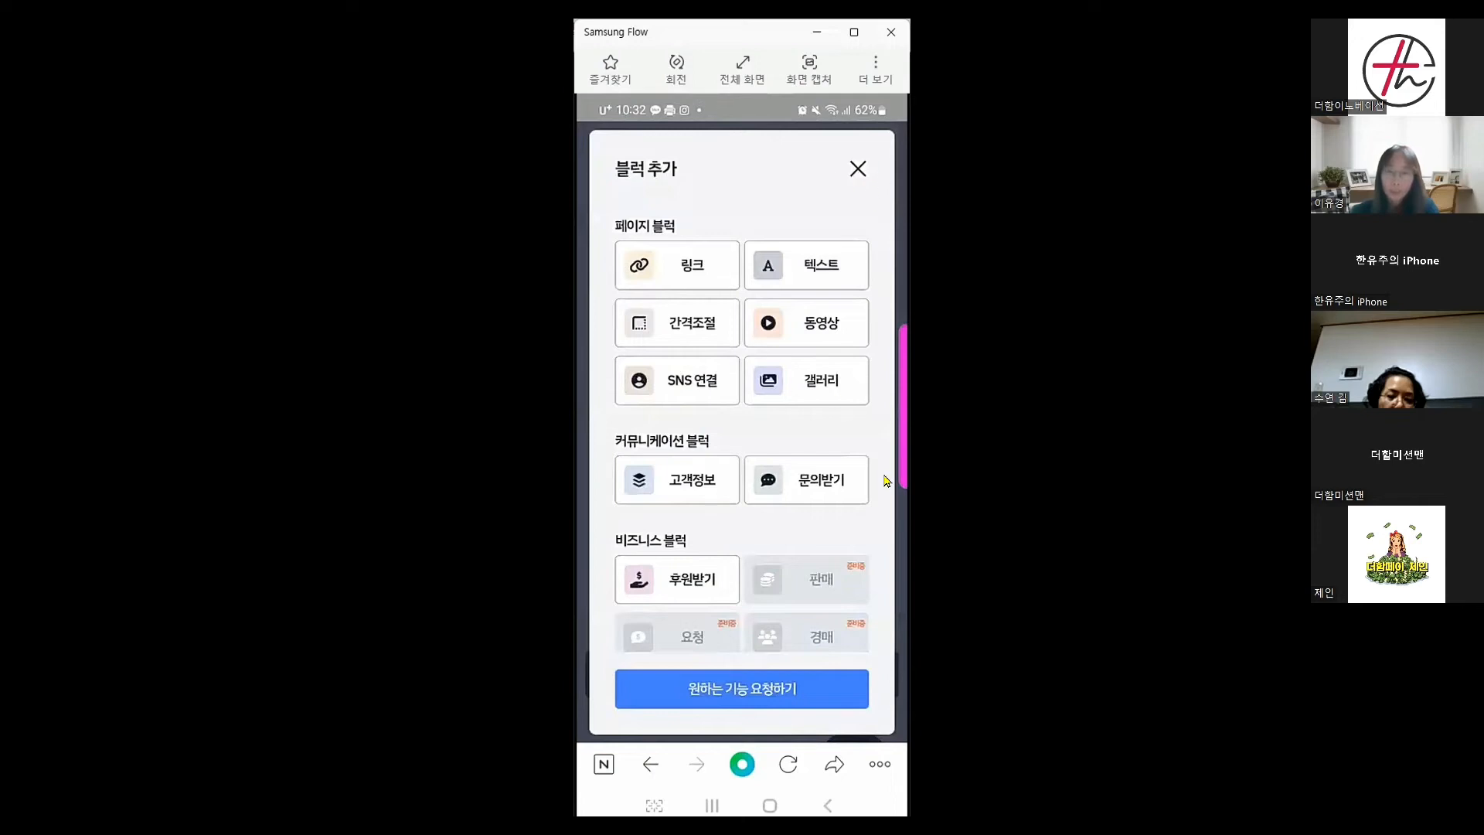
pyautogui.scroll(-8, 887, 489)
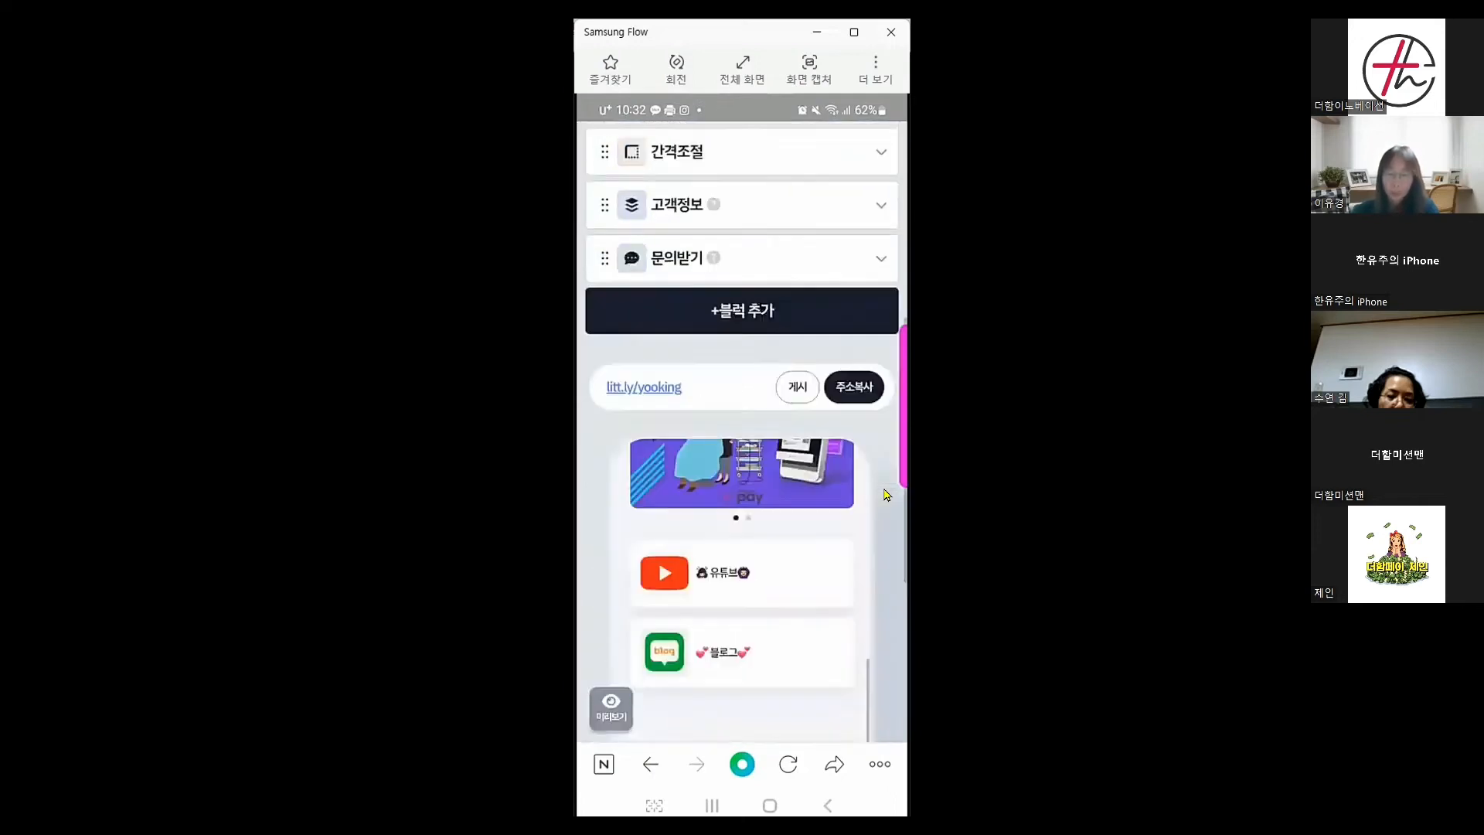
pyautogui.scroll(-5, 766, 560)
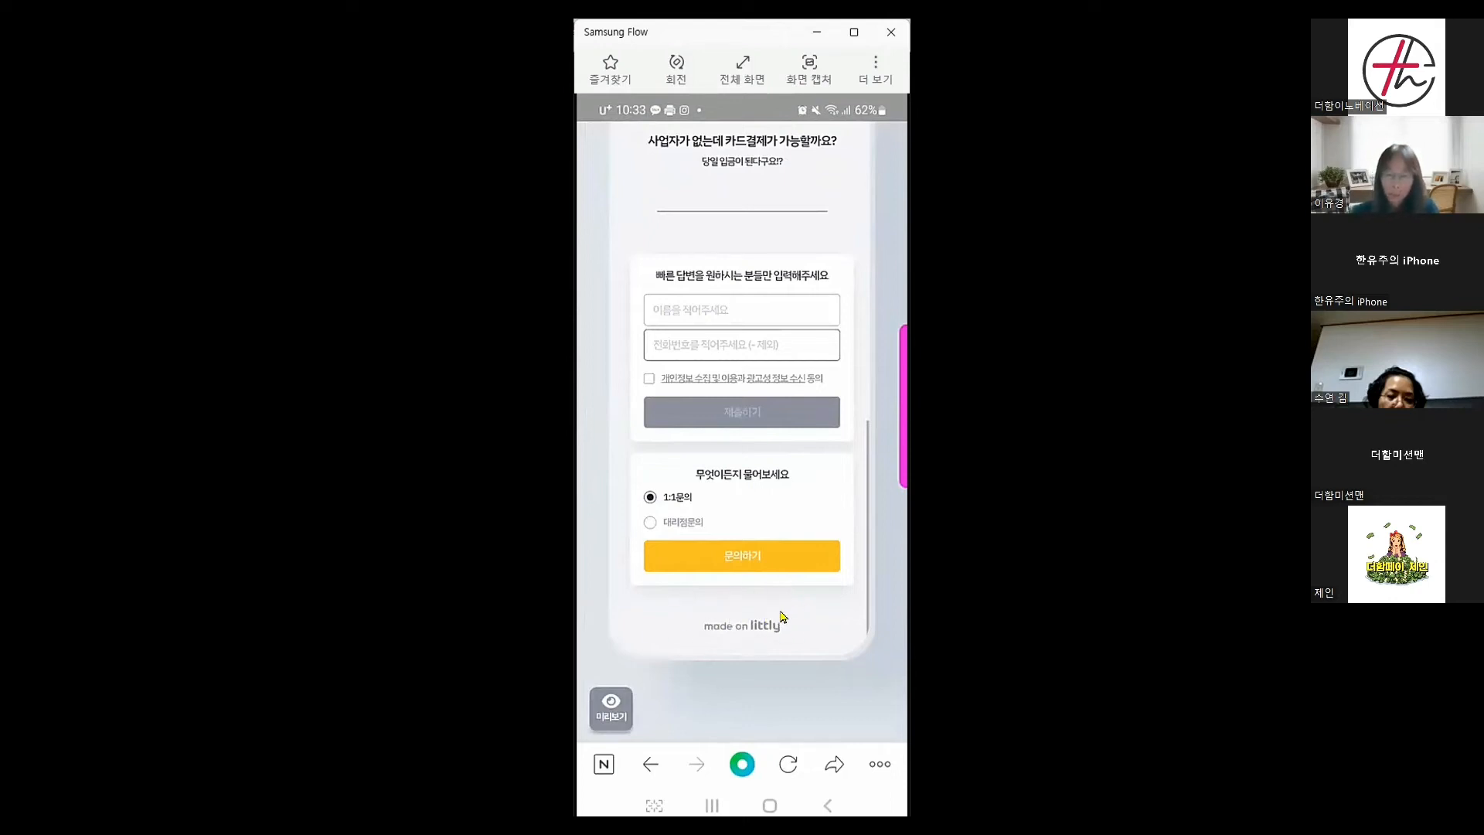
pyautogui.scroll(1, 784, 618)
pyautogui.scroll(-1, 784, 617)
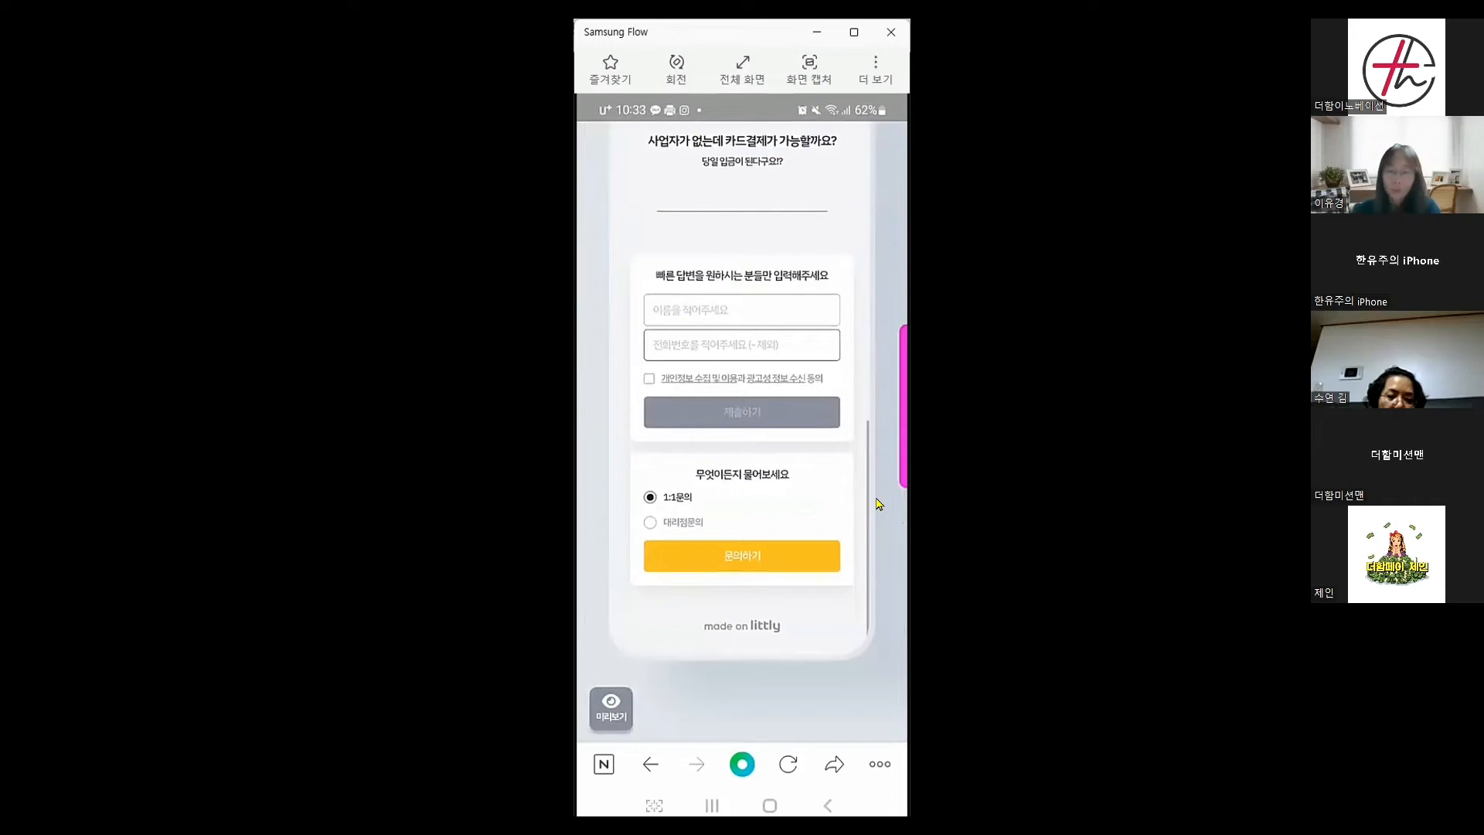
pyautogui.scroll(15, 879, 503)
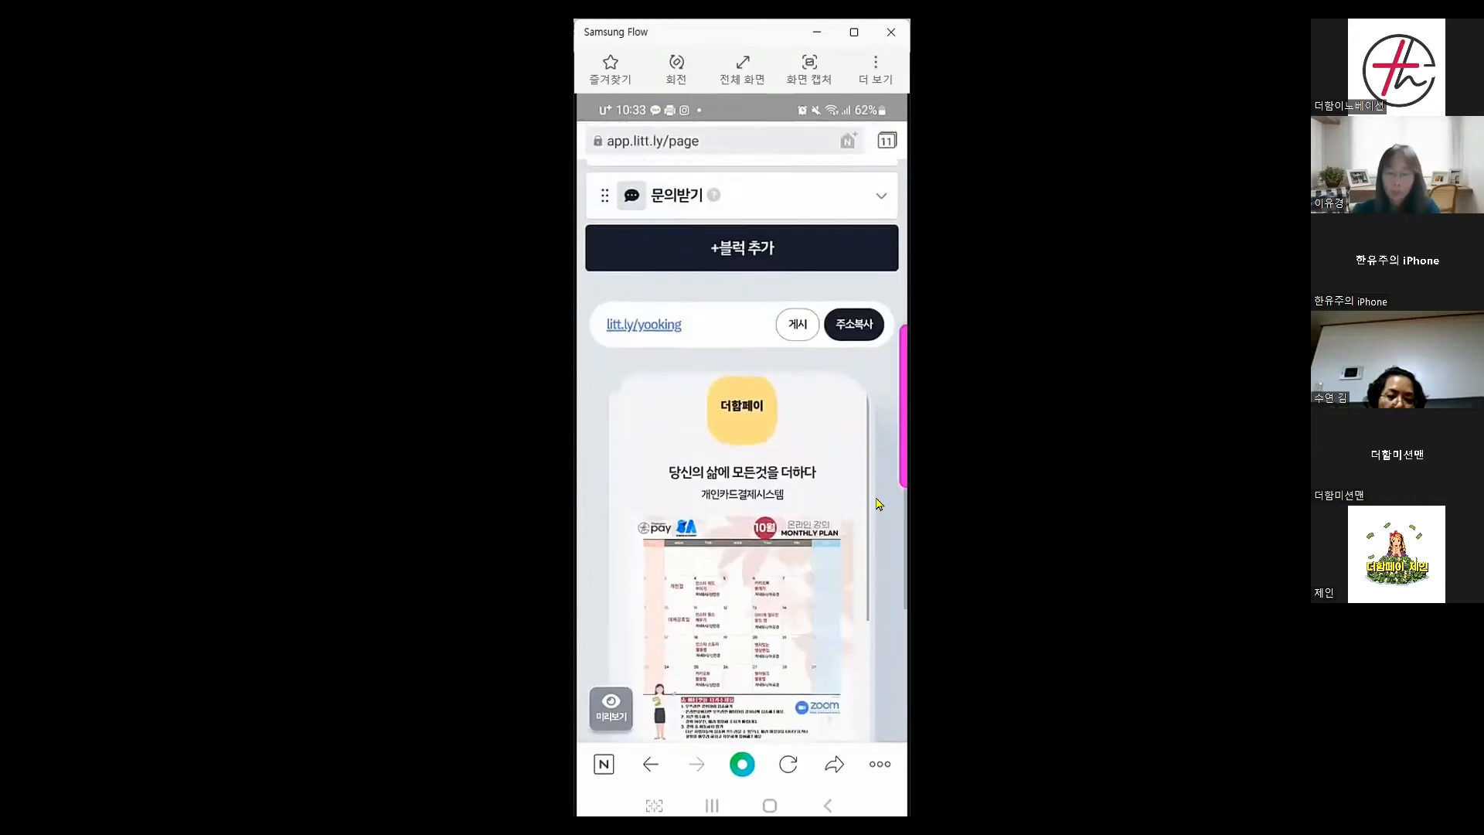
pyautogui.scroll(1, 879, 504)
# Add an SNS 연결 block with KakaoTalk as a social channel
pyautogui.click(771, 356)
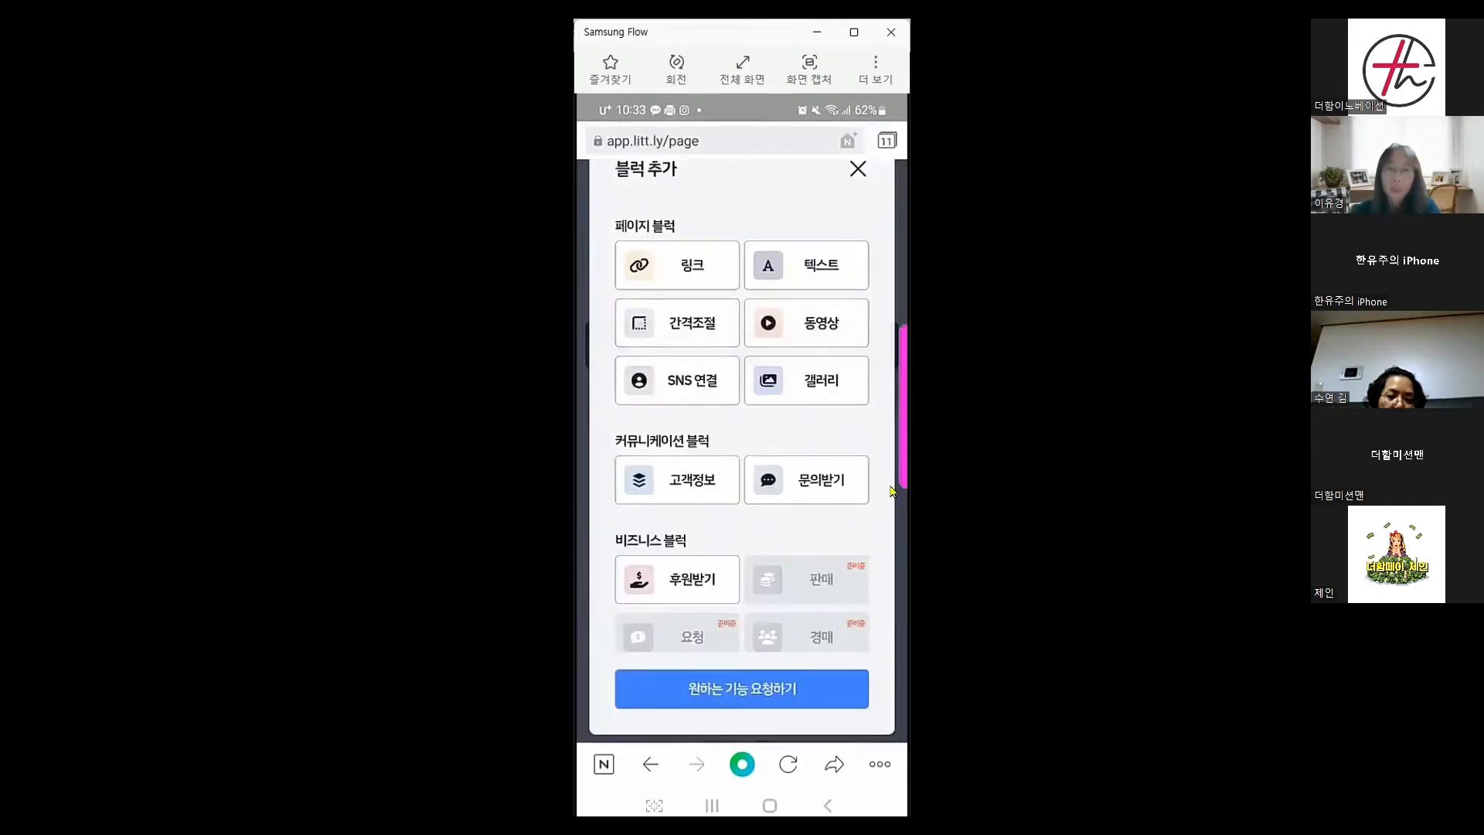
pyautogui.click(692, 380)
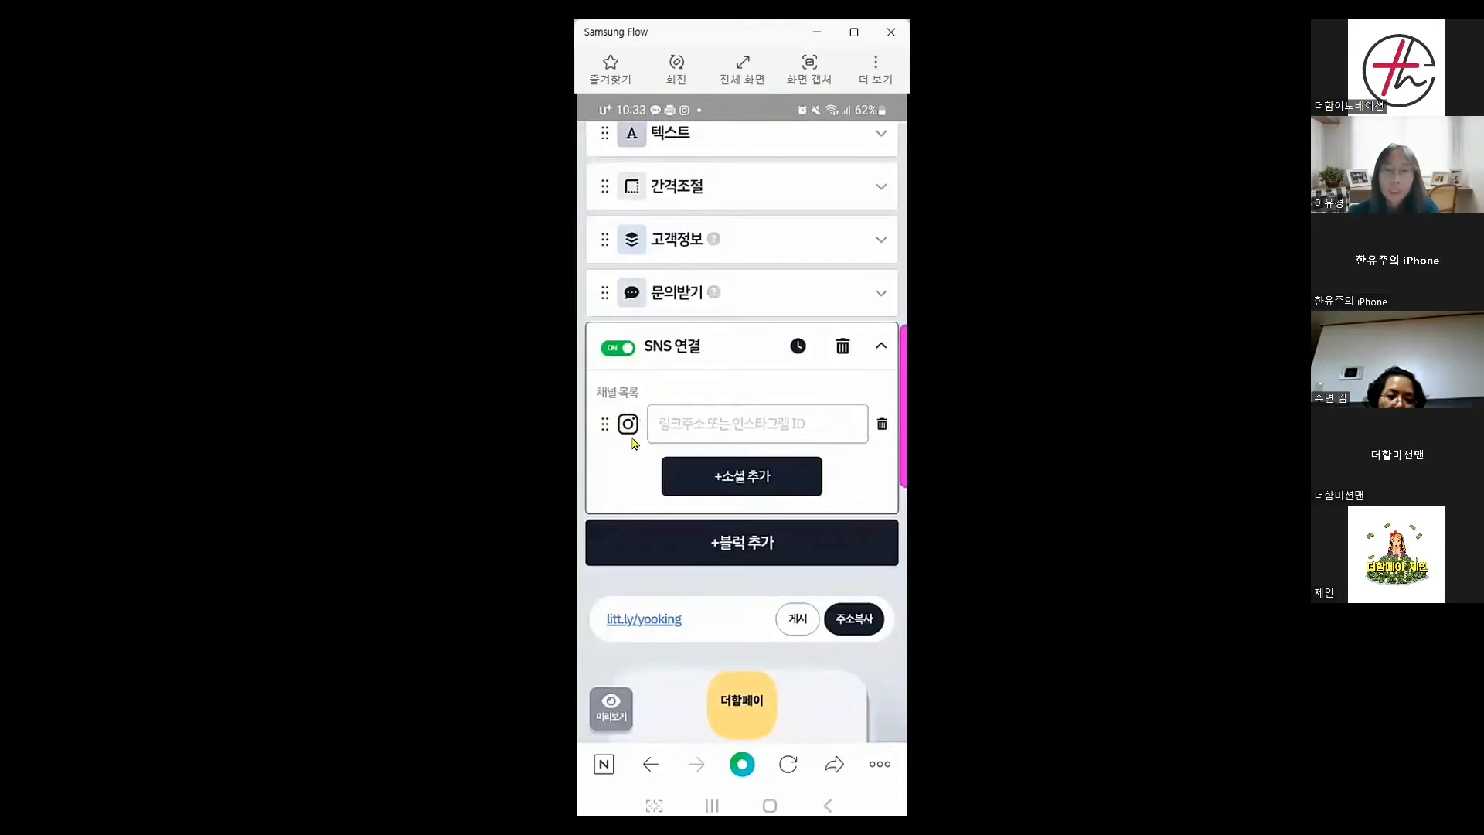
pyautogui.click(735, 483)
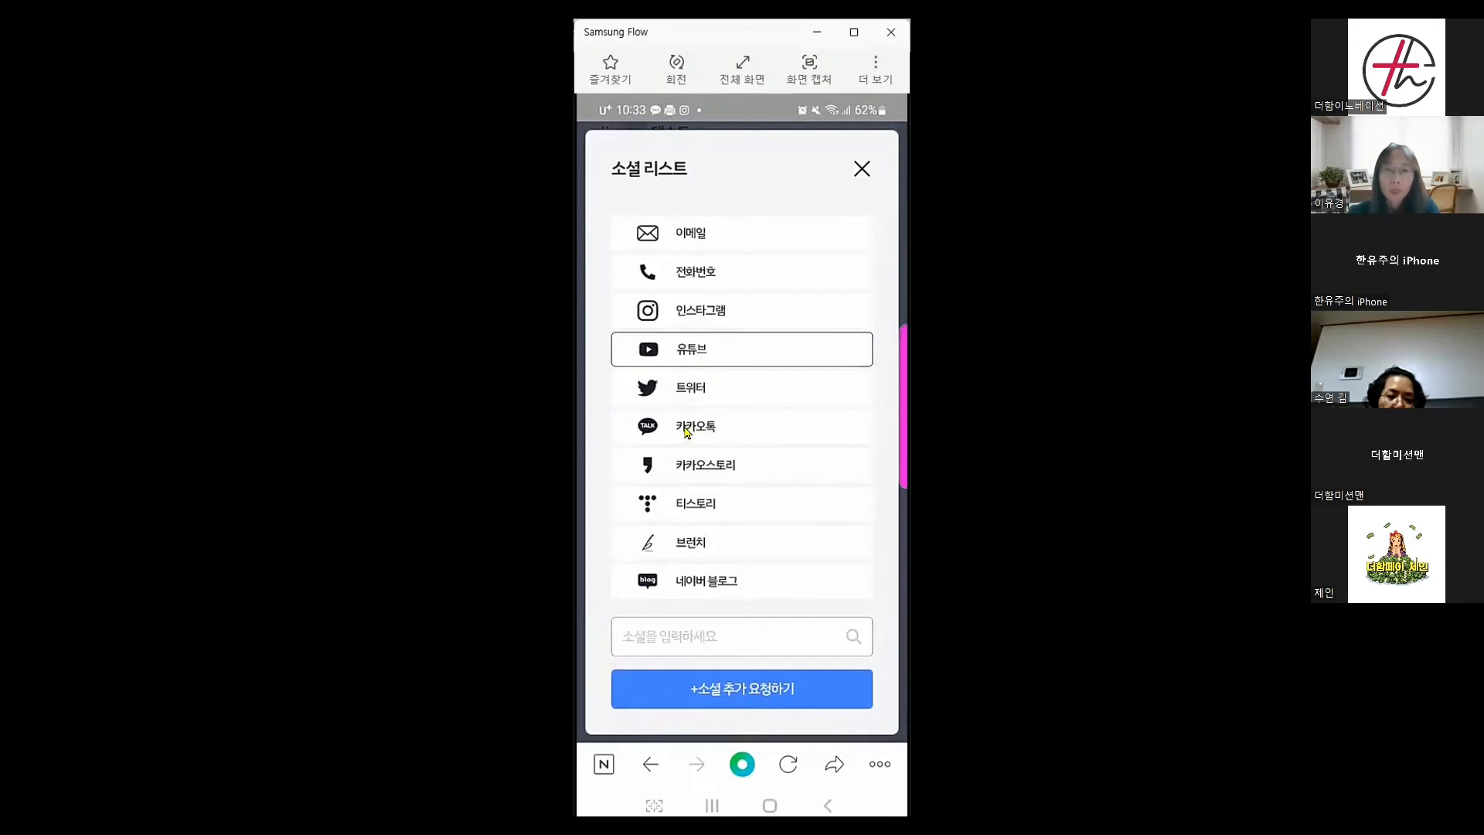
pyautogui.click(798, 439)
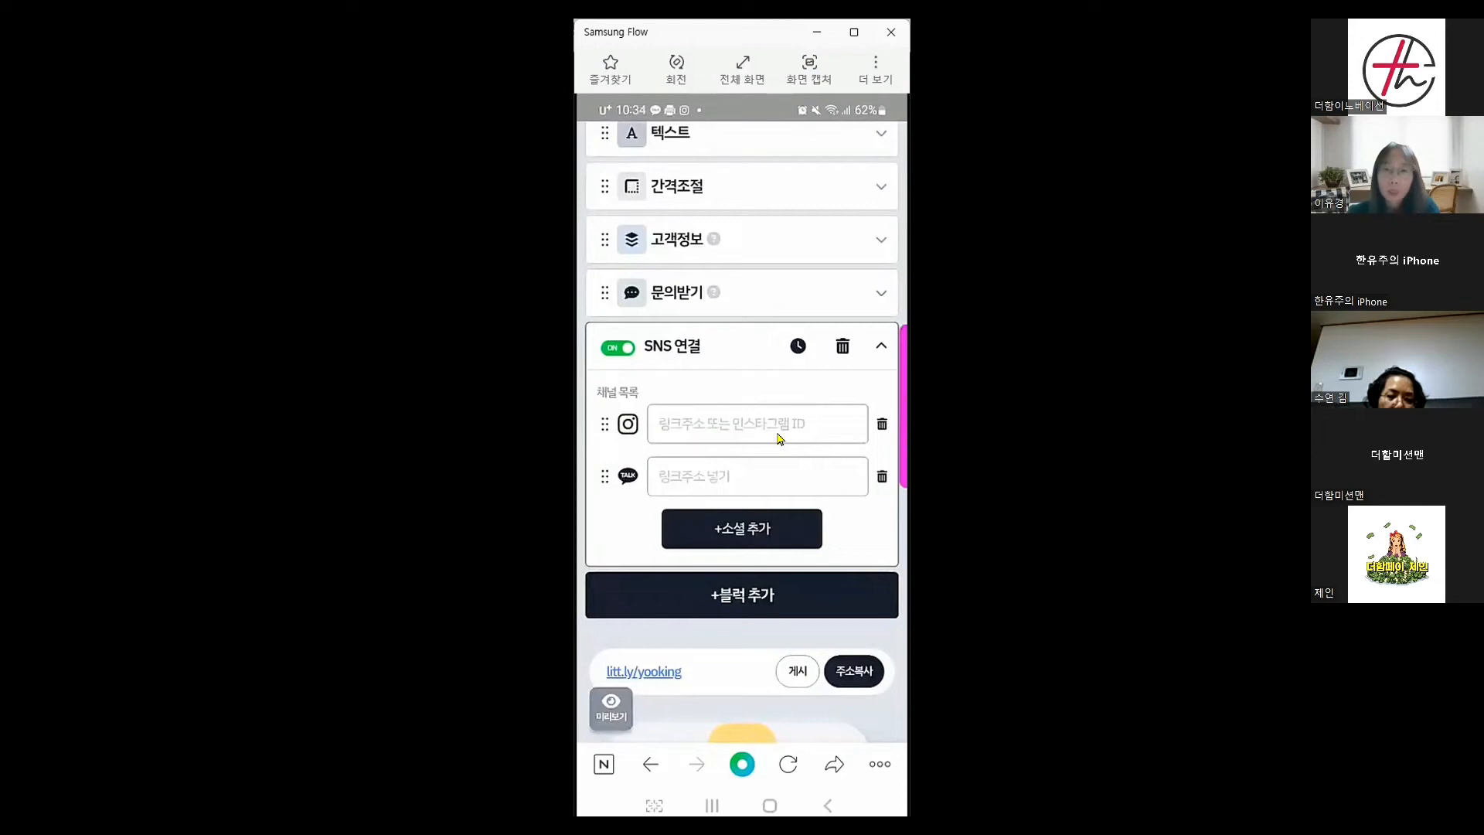
# Enter and correct the Instagram account ID, then go to the phone's home screen
pyautogui.click(698, 436)
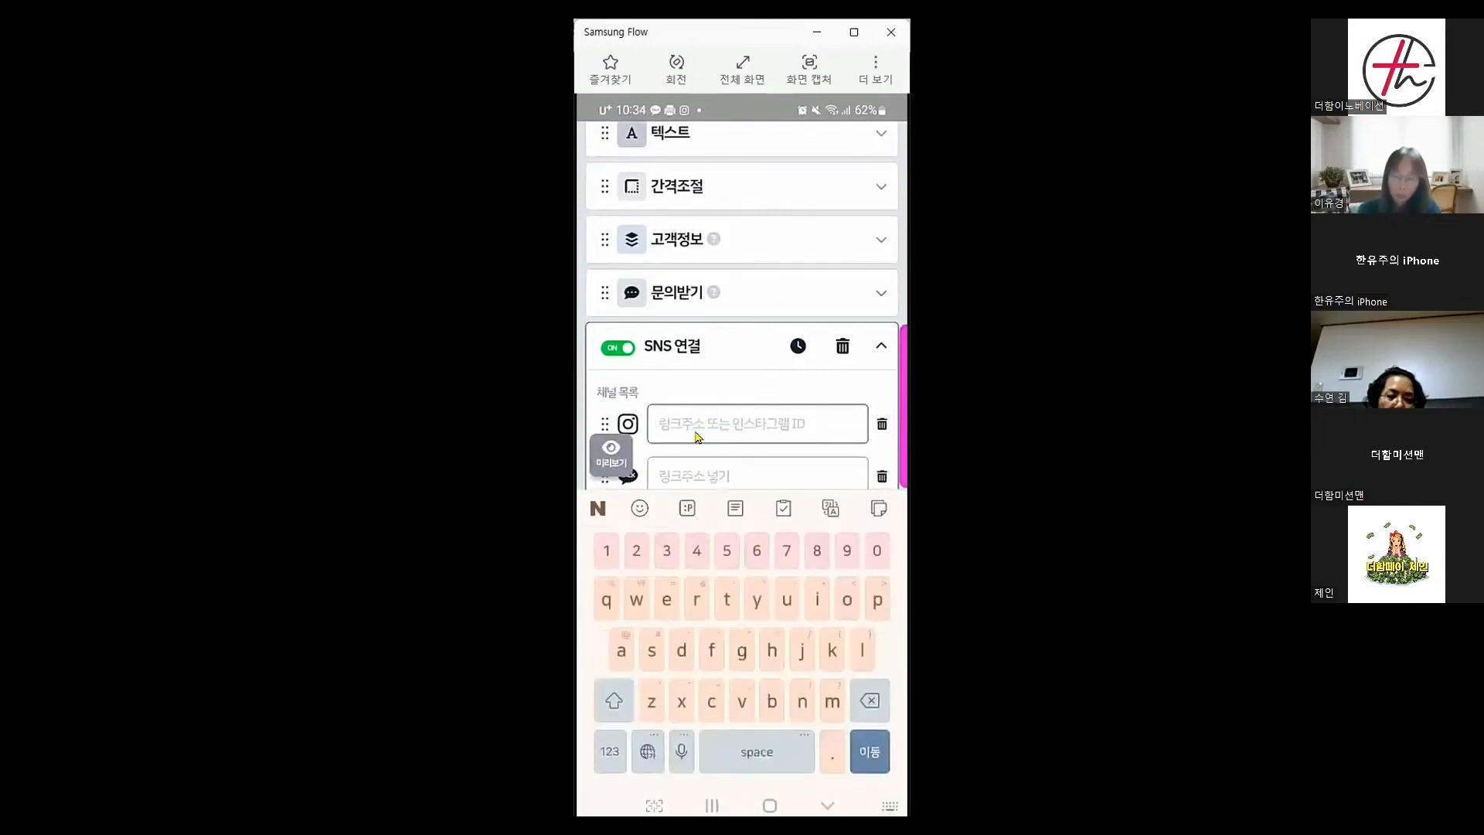
pyautogui.write('yookinh')
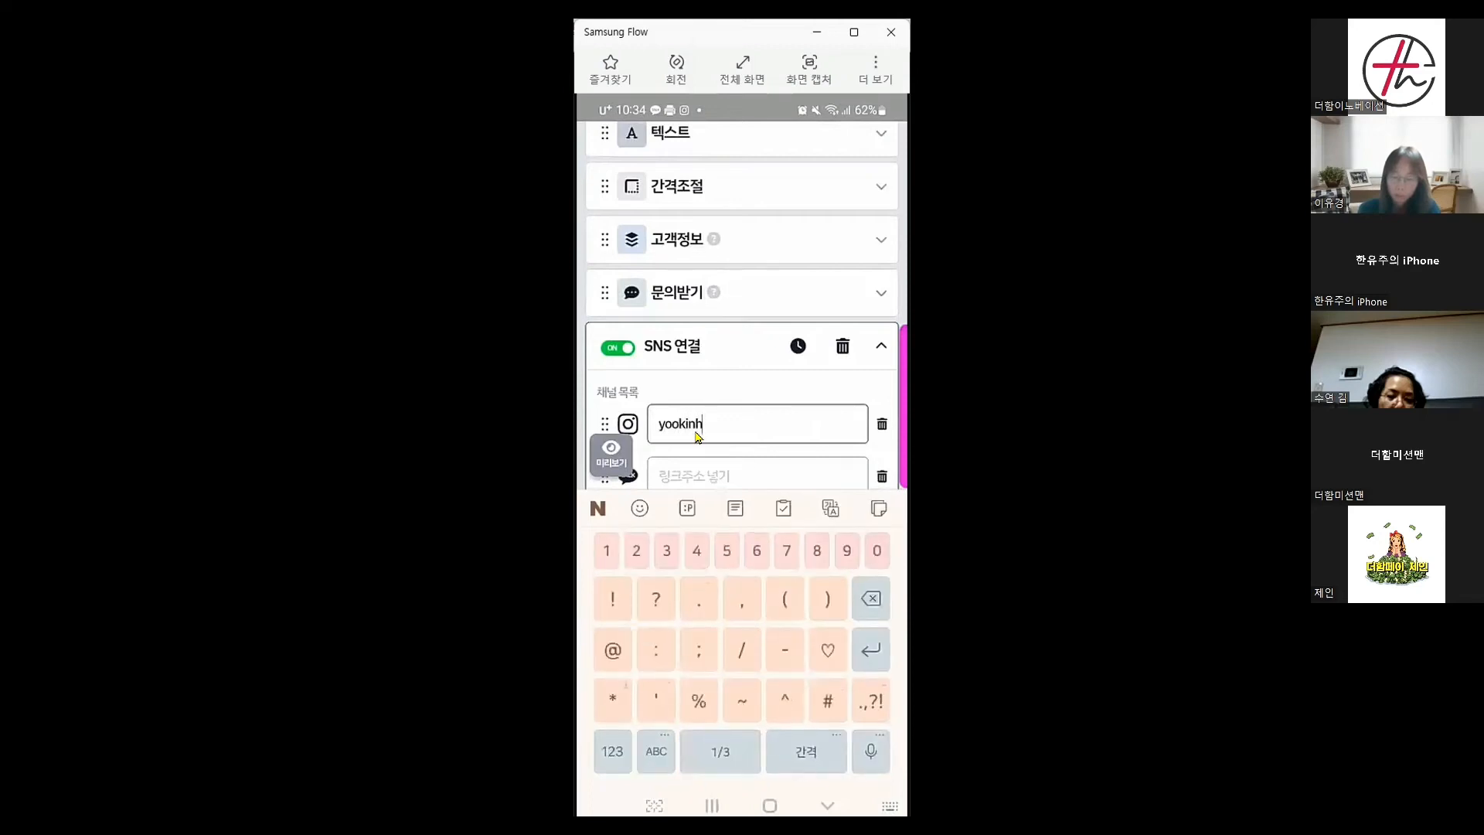
pyautogui.write('_')
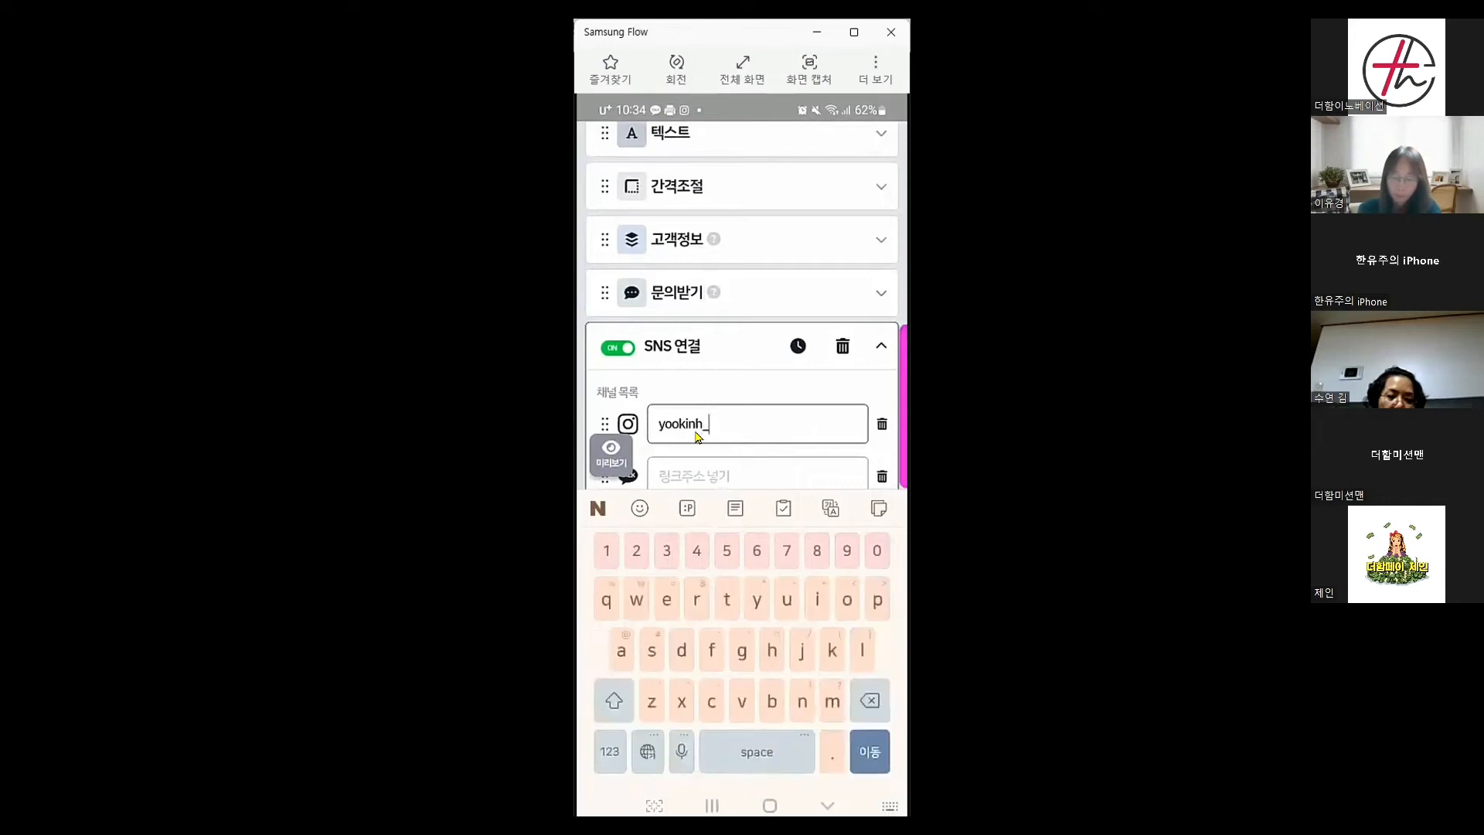
pyautogui.write('king')
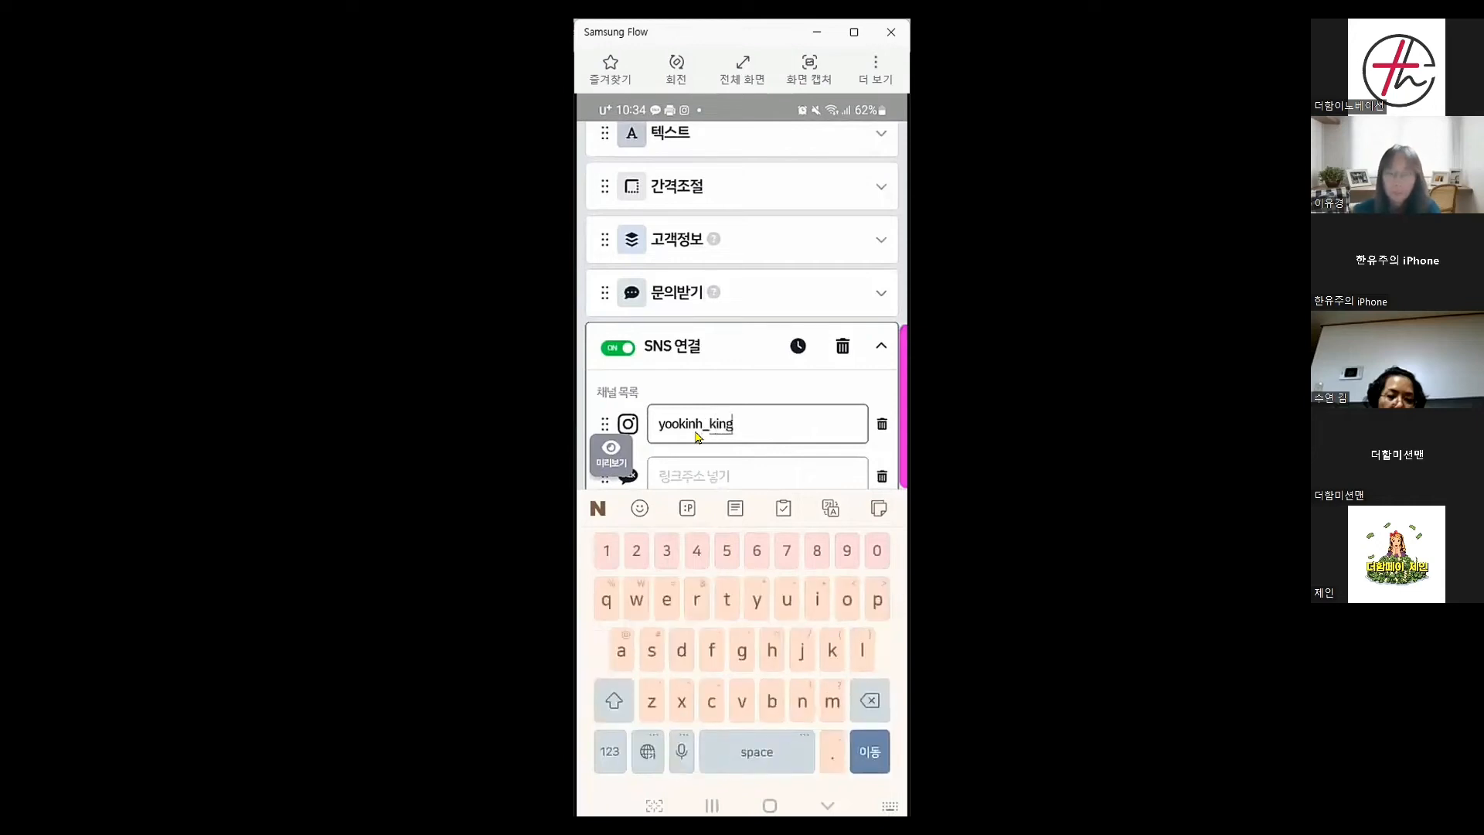
pyautogui.click(695, 433)
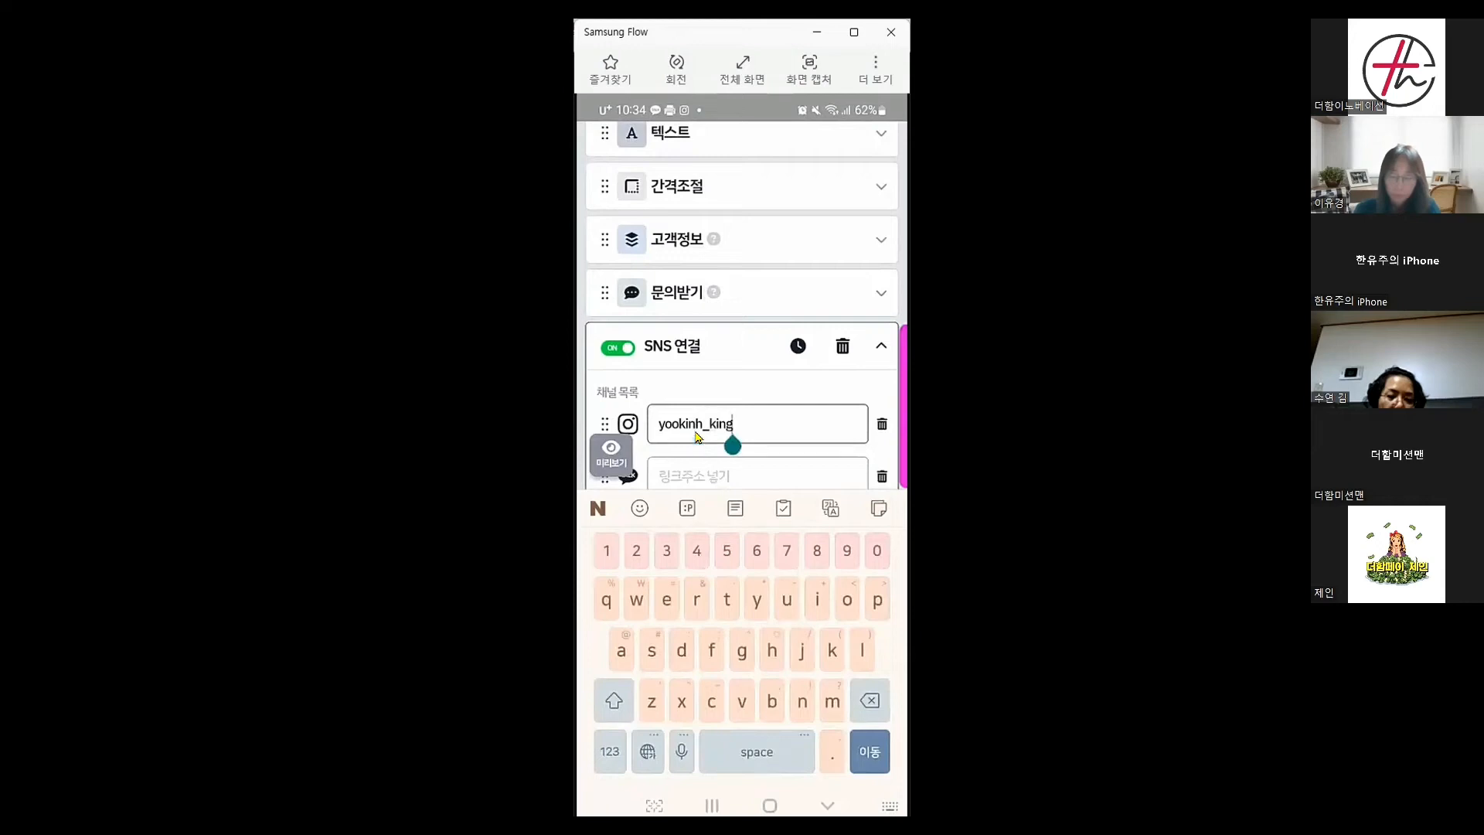
pyautogui.click(784, 483)
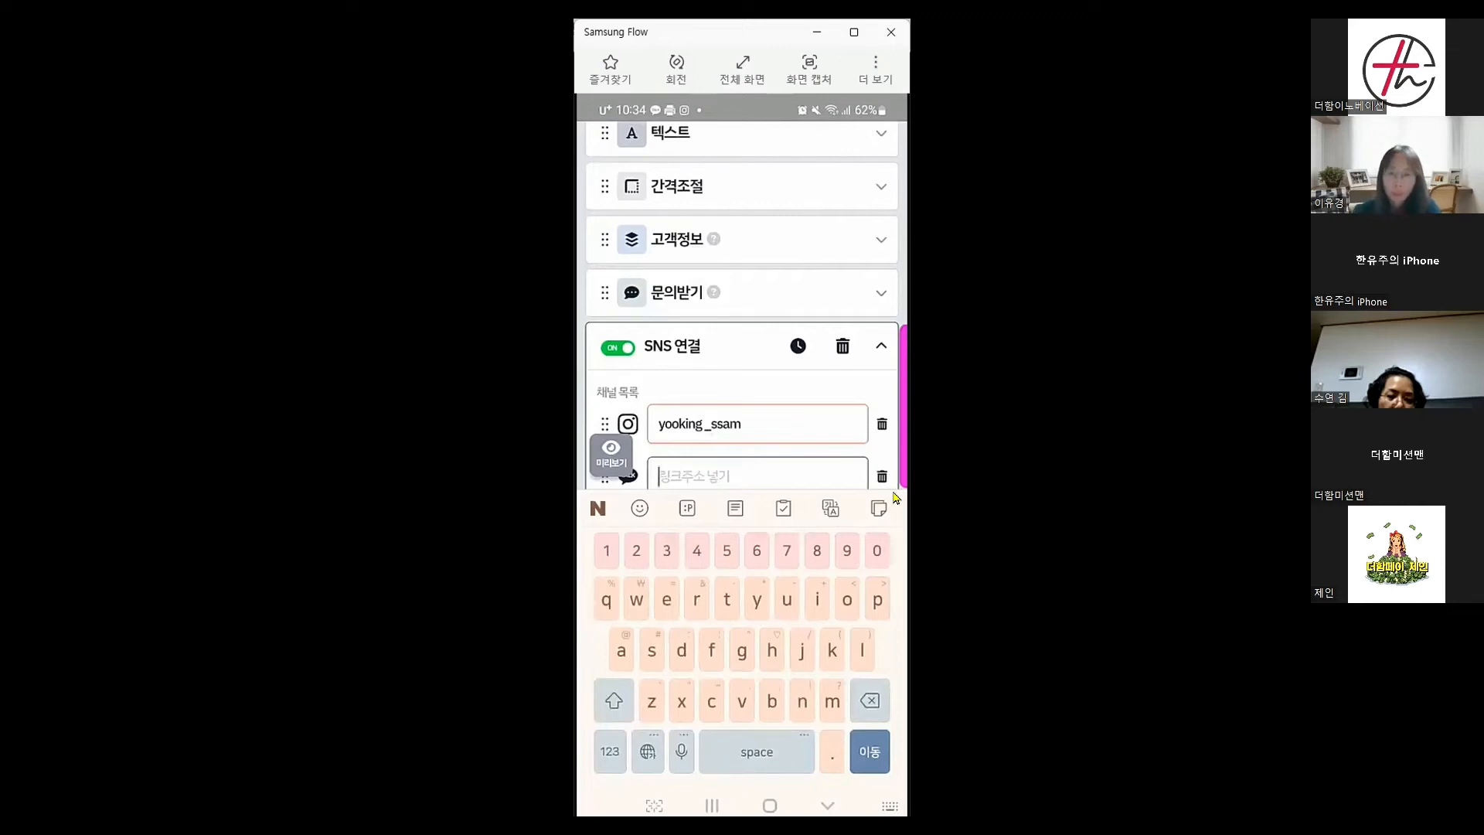
pyautogui.click(770, 805)
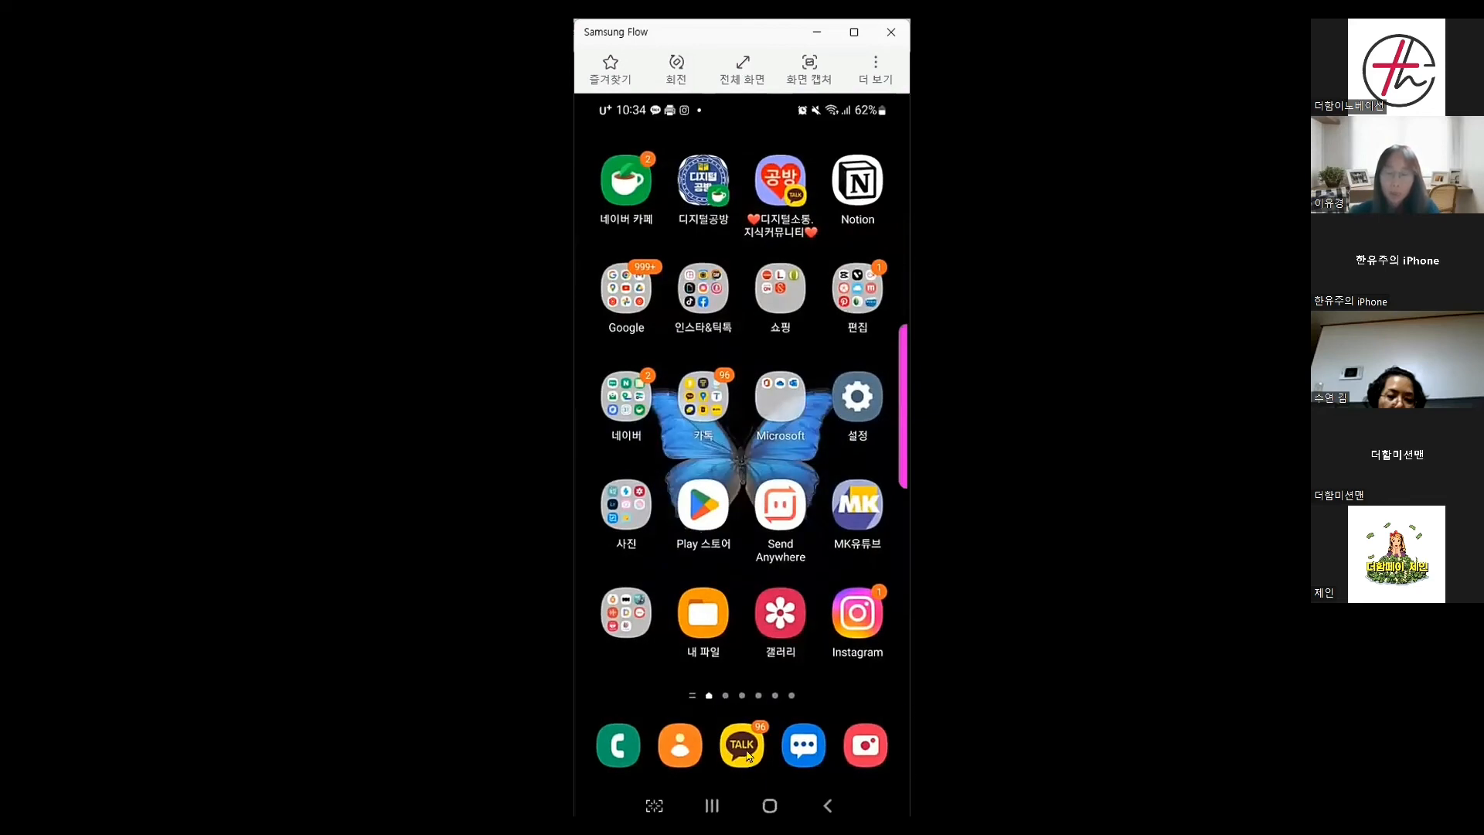
# Copy the 더함페이 KakaoTalk open chat's share link and return to the Littly editor
pyautogui.click(742, 745)
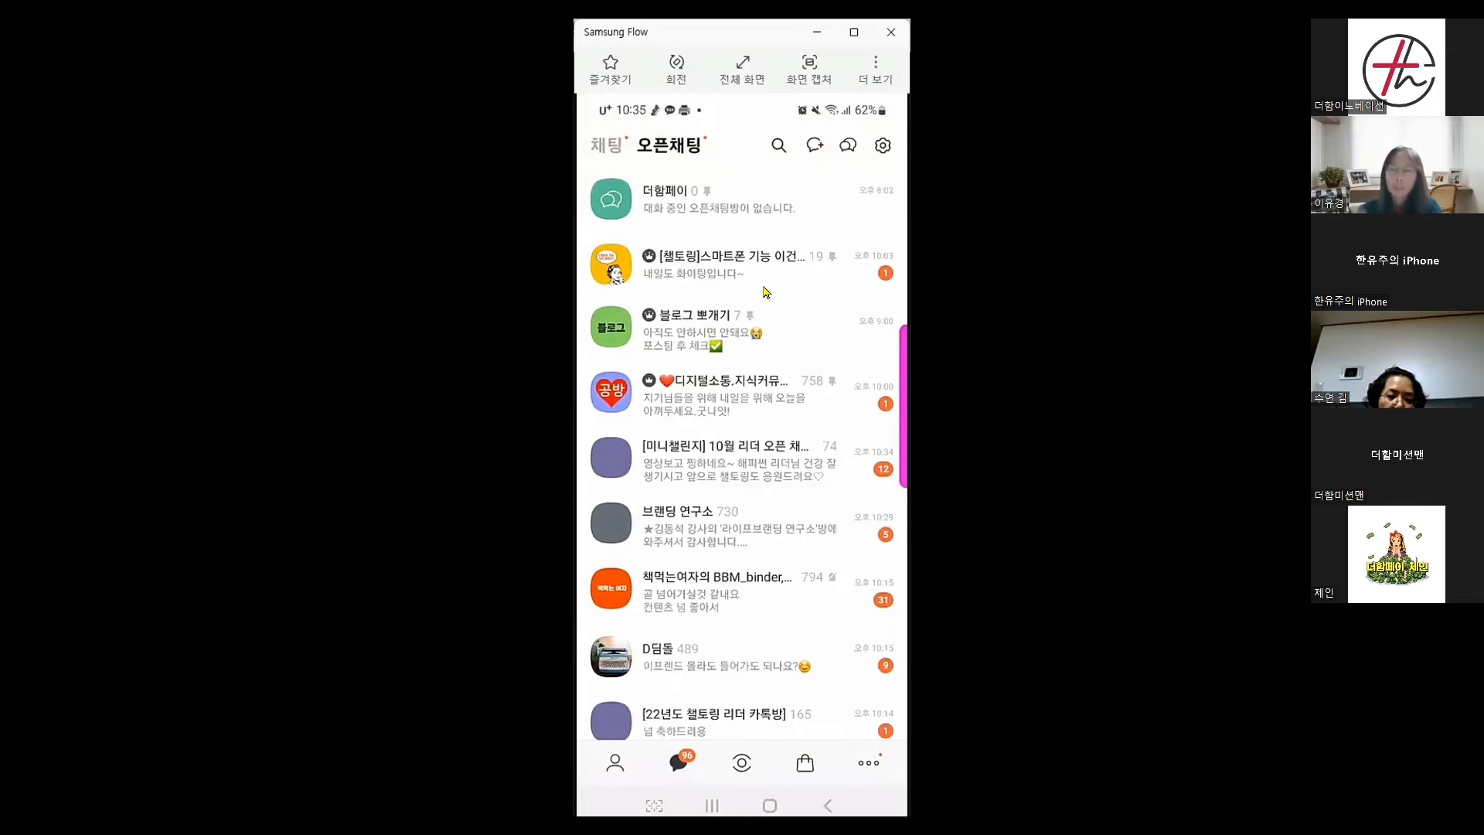
pyautogui.click(723, 214)
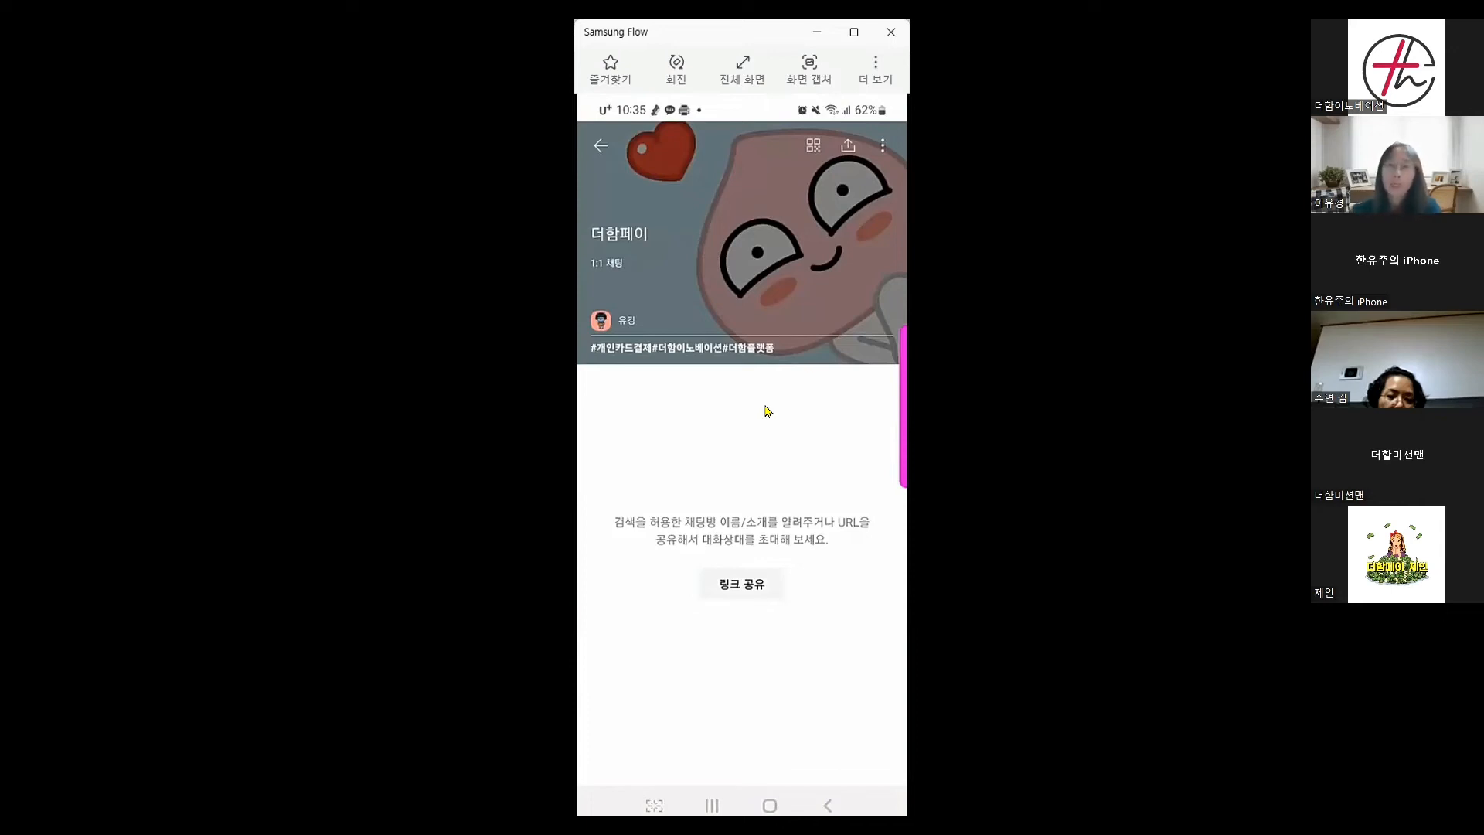
pyautogui.click(847, 150)
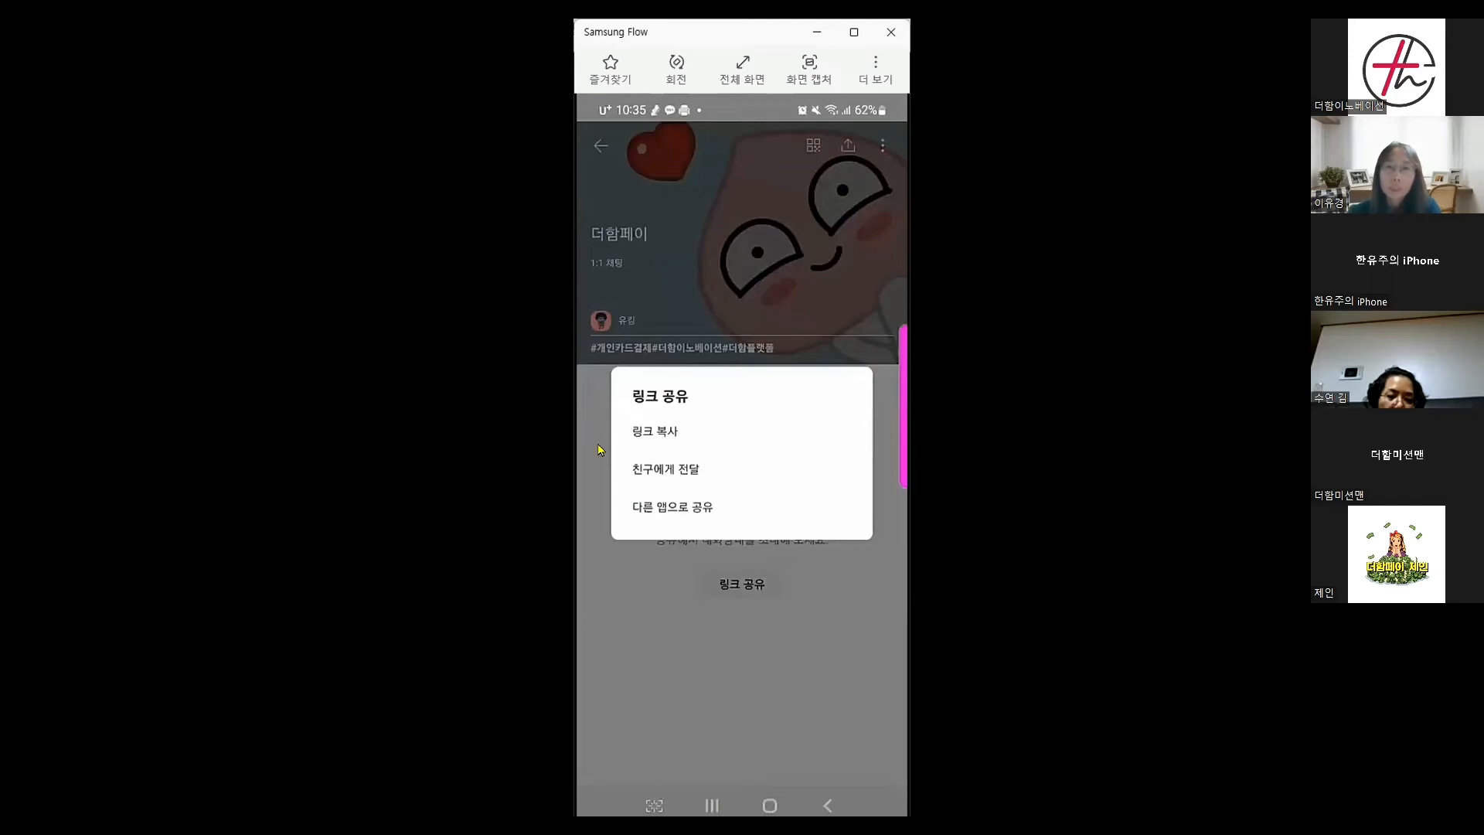
pyautogui.click(661, 434)
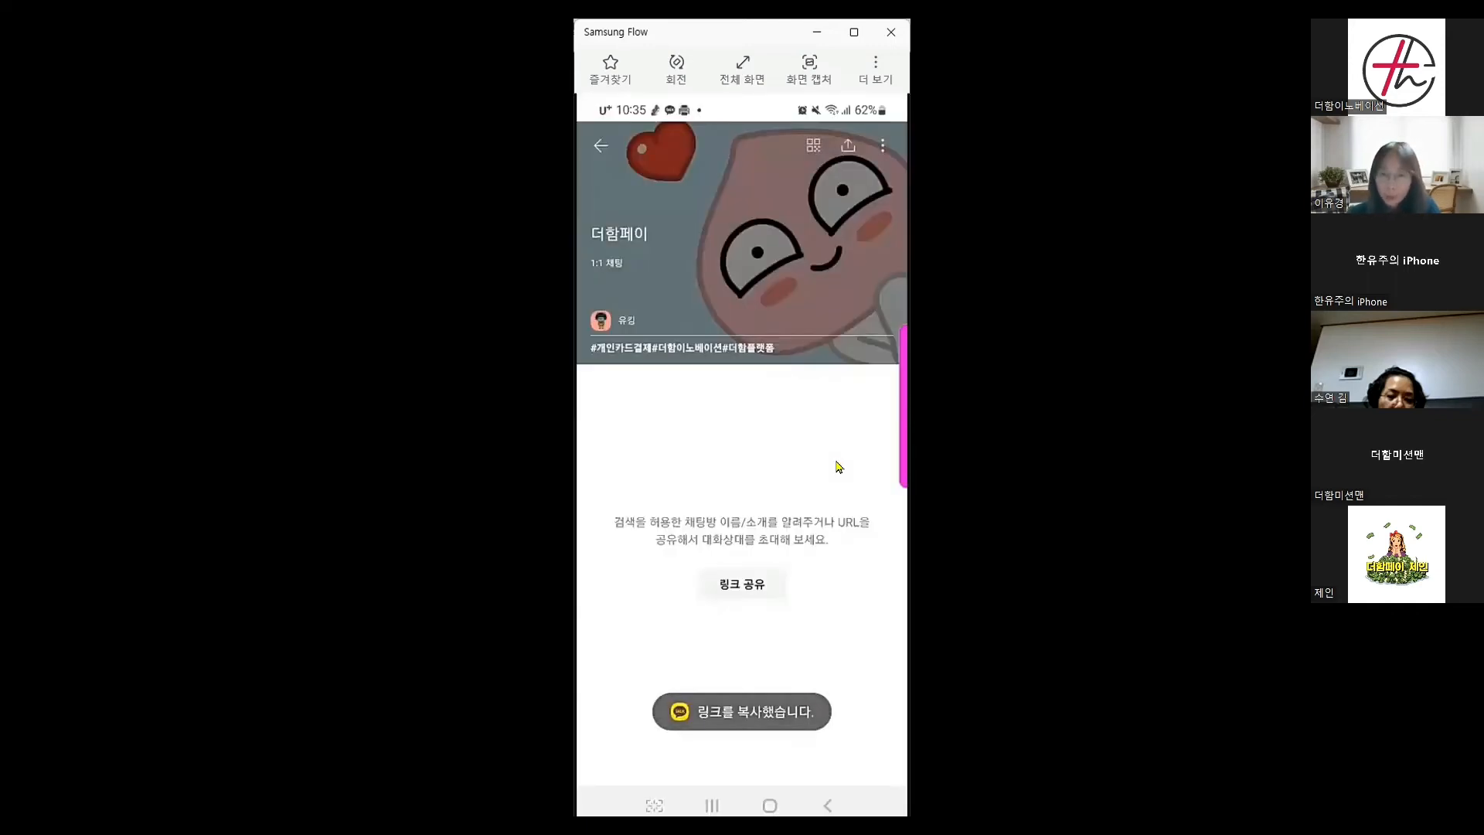
pyautogui.click(712, 806)
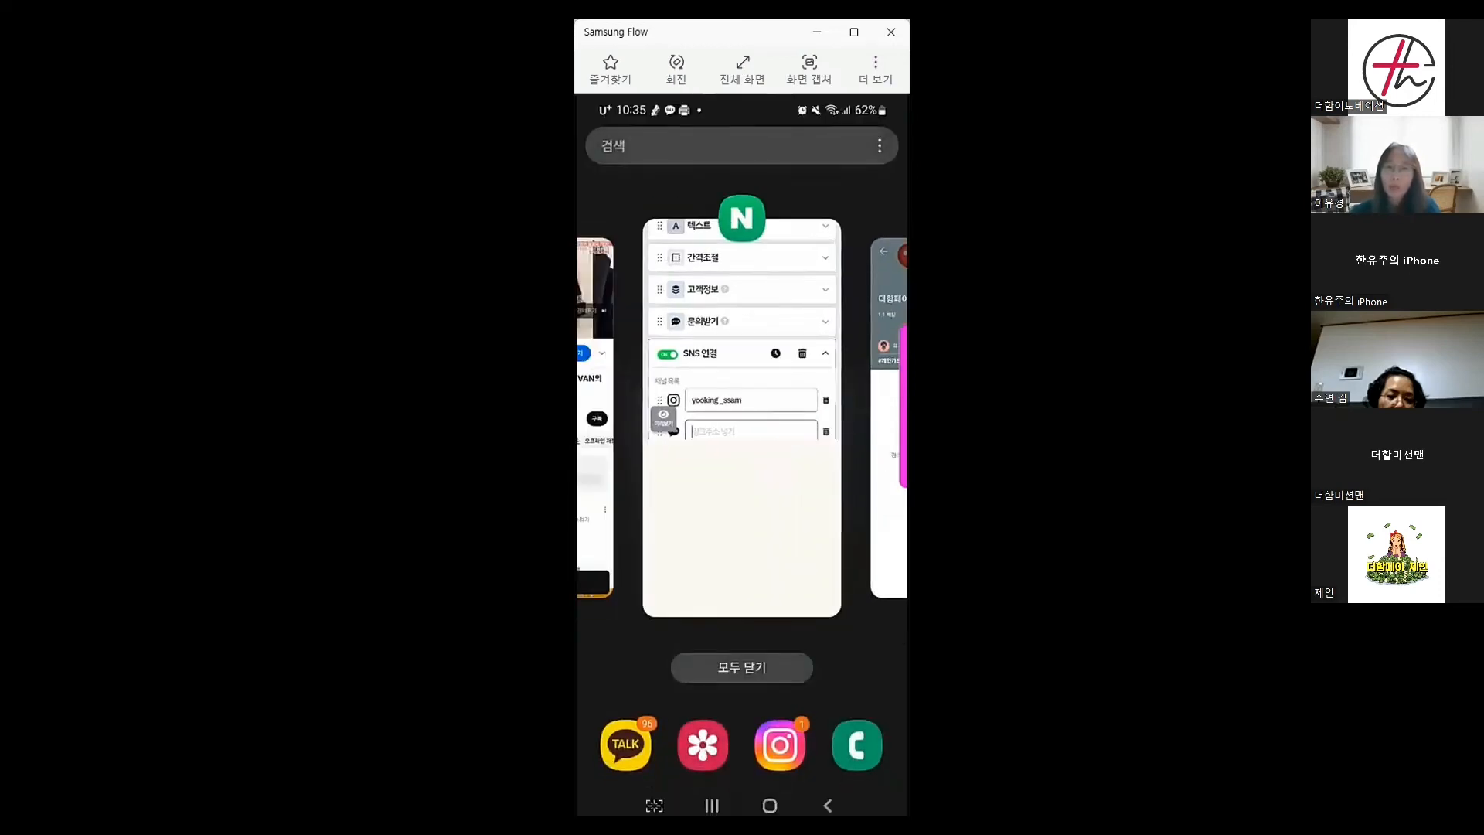
pyautogui.click(777, 505)
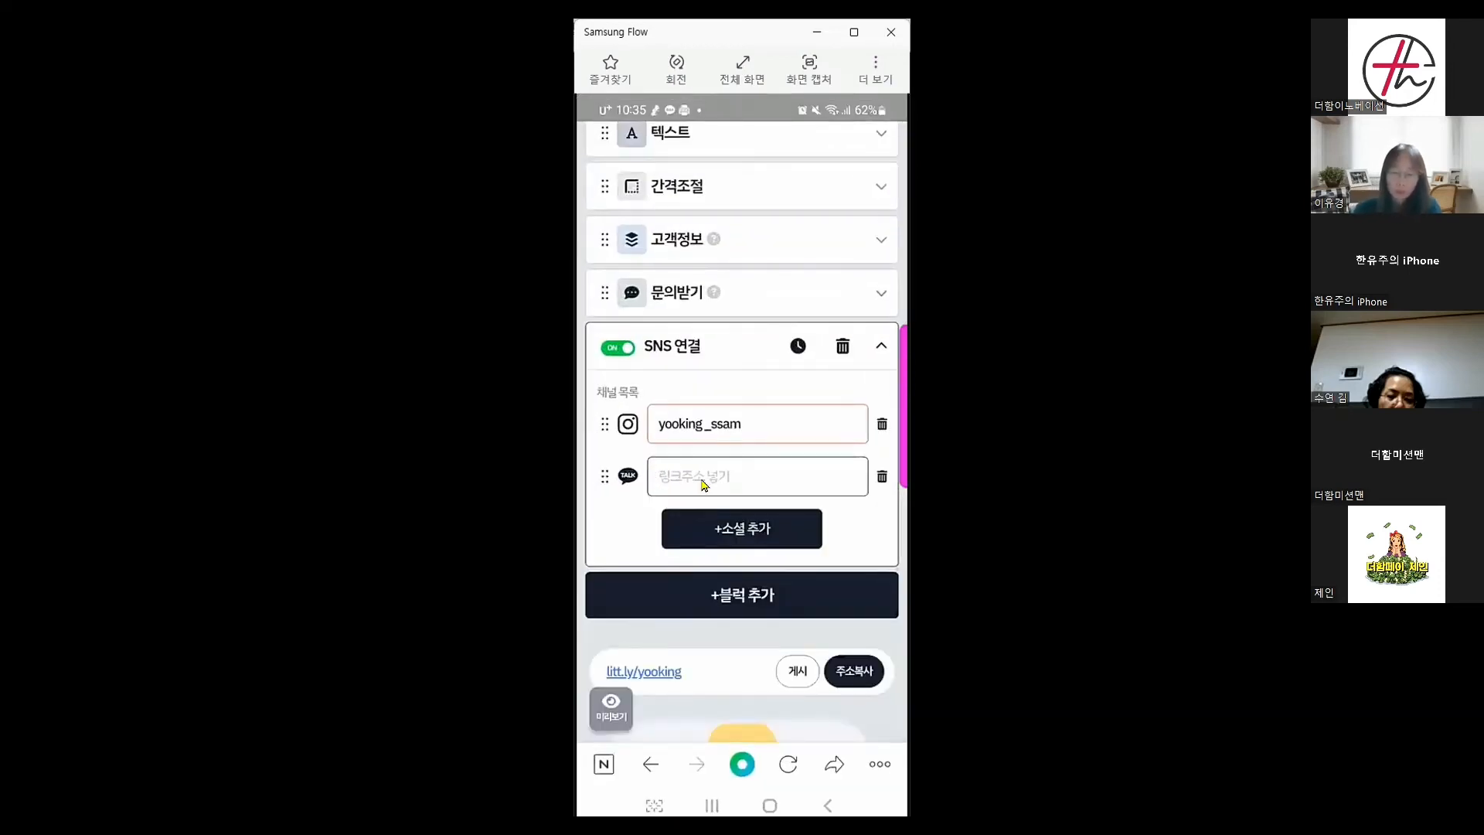
# Paste the copied open.kakao.com chat link into the KakaoTalk field and check the preview's TALK icon
pyautogui.click(703, 485)
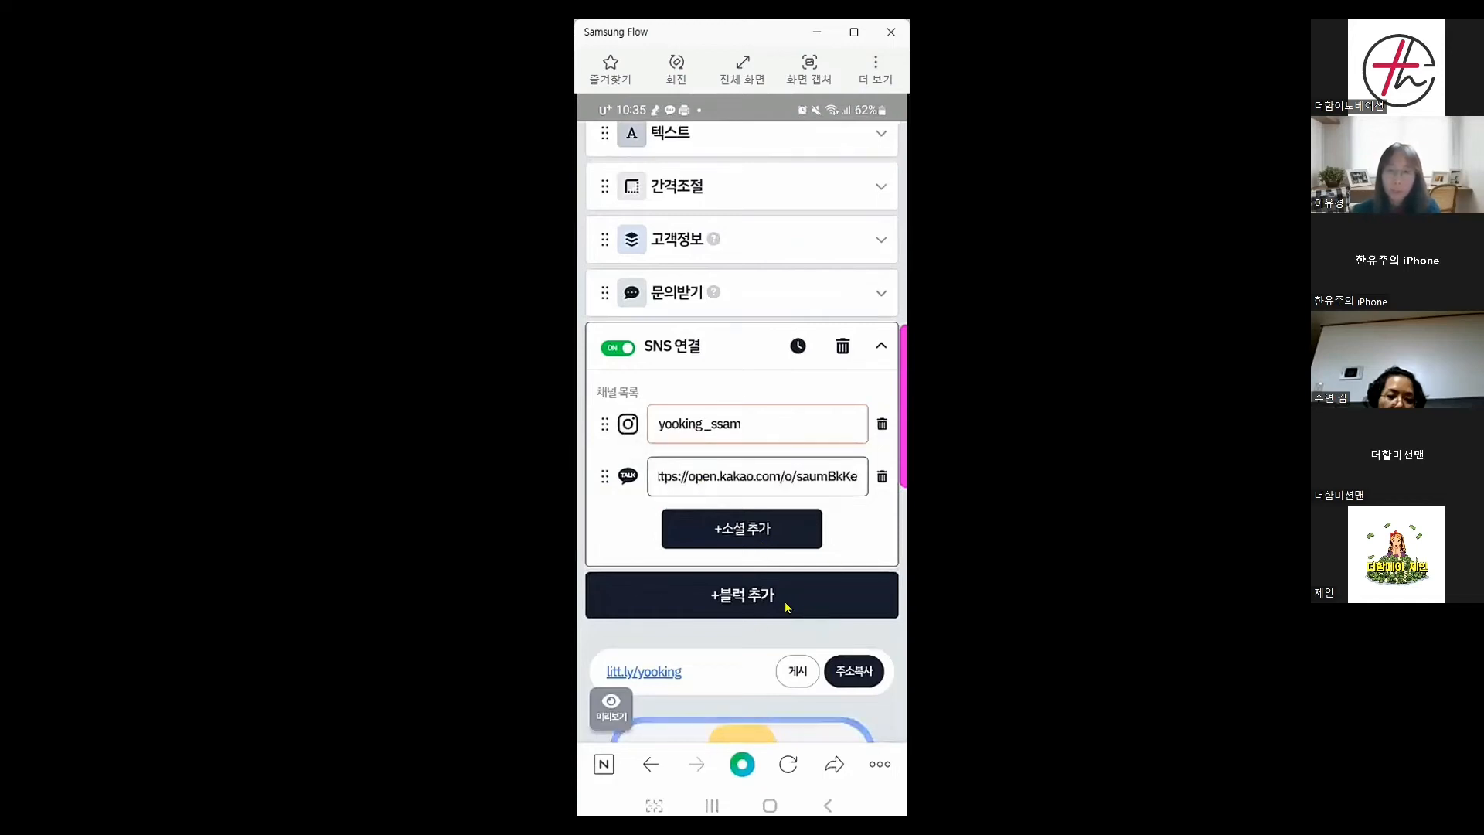
pyautogui.scroll(-2, 787, 606)
pyautogui.scroll(-10, 786, 606)
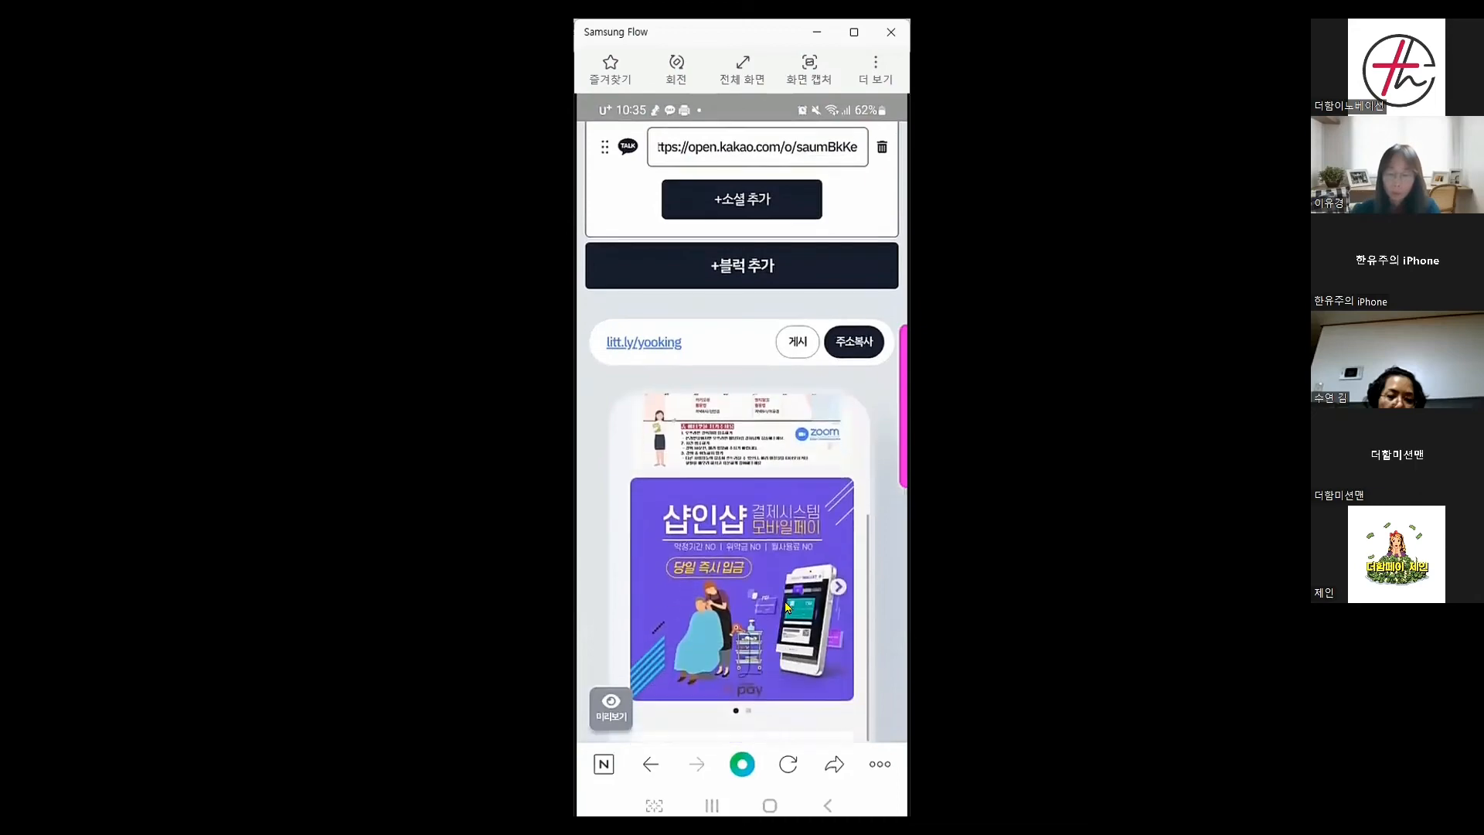
pyautogui.scroll(-10, 786, 607)
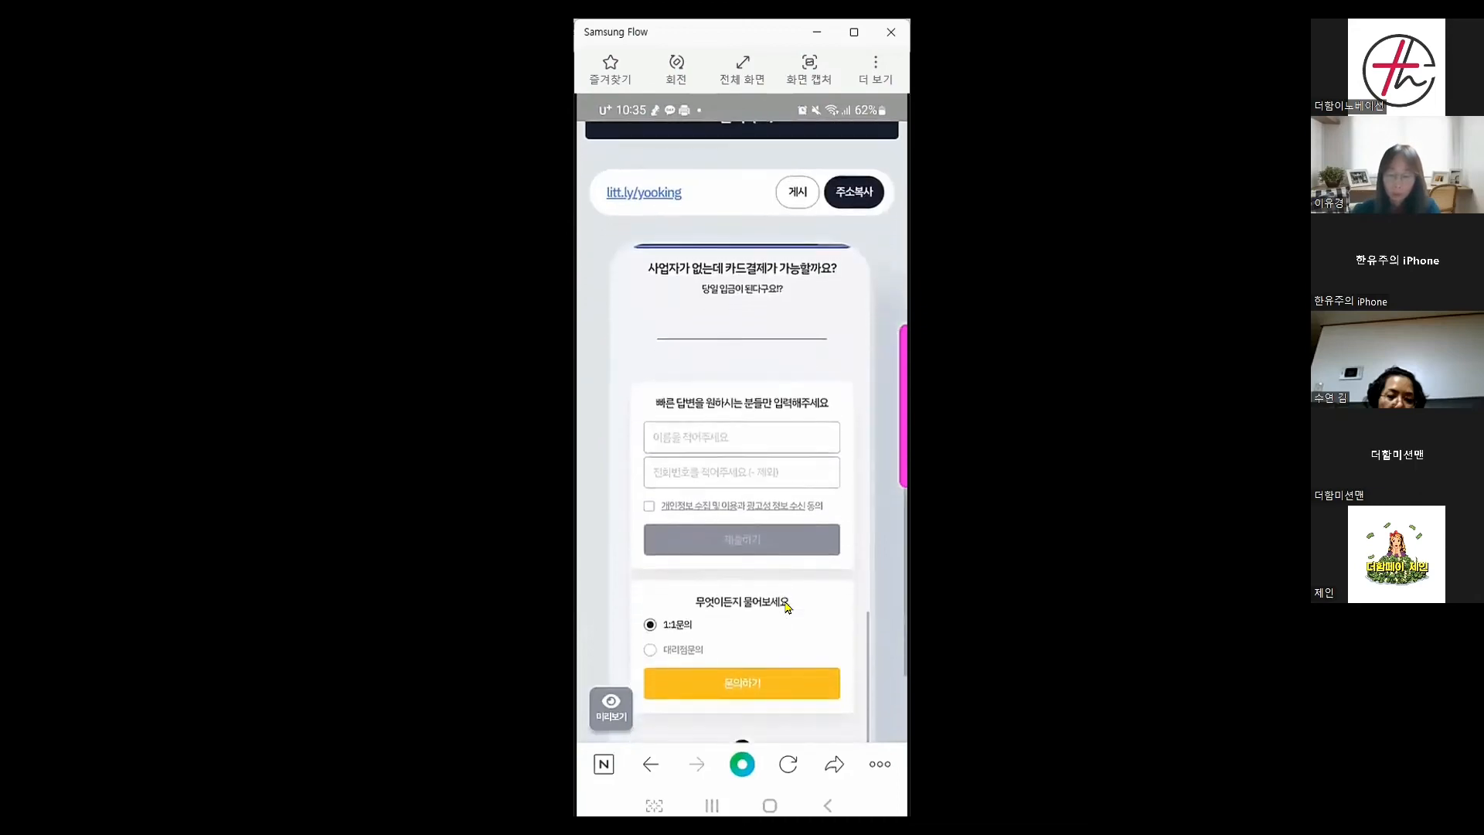
pyautogui.scroll(15, 786, 606)
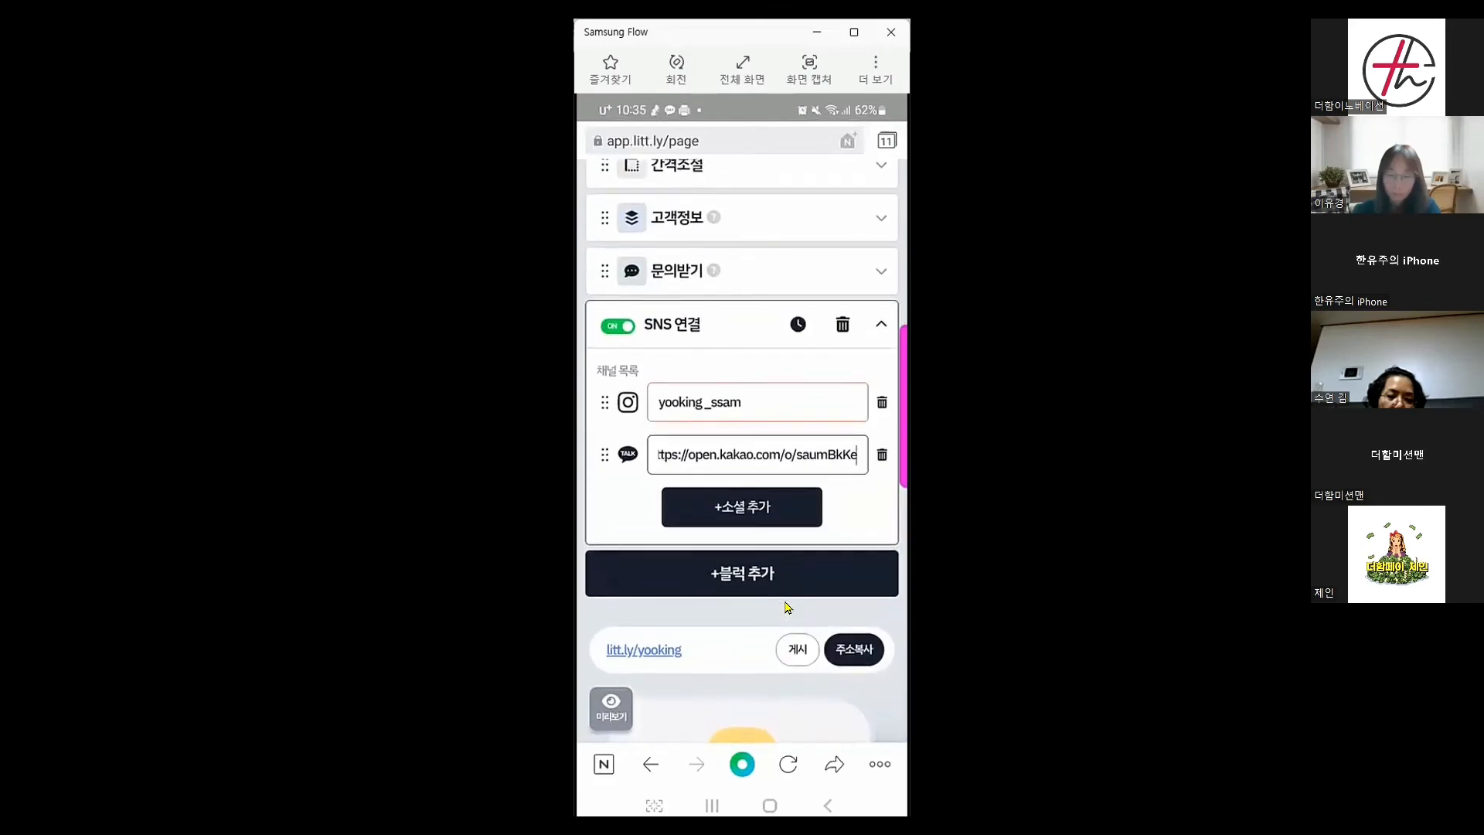
pyautogui.scroll(-15, 787, 607)
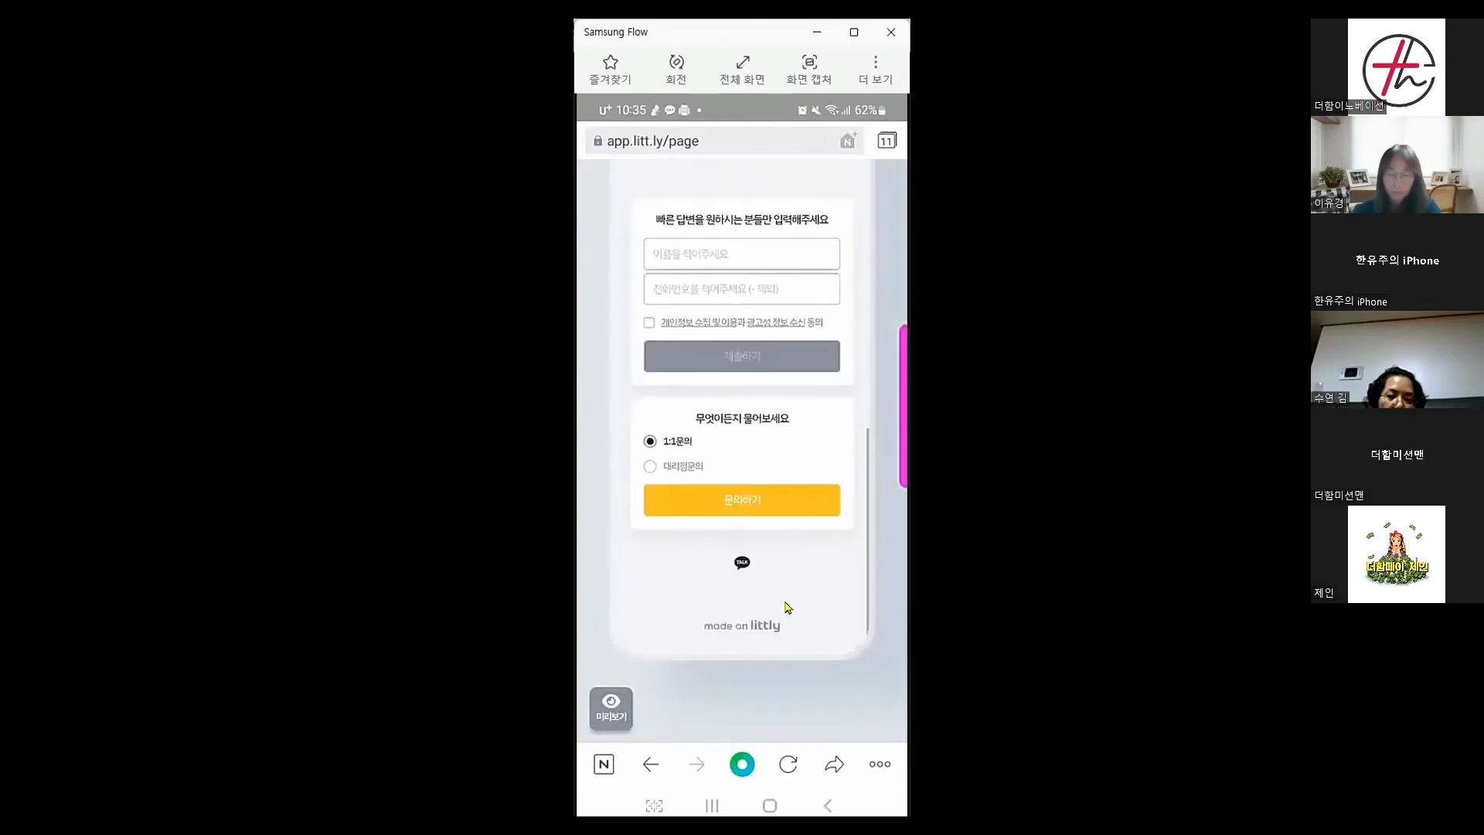
pyautogui.scroll(15, 786, 607)
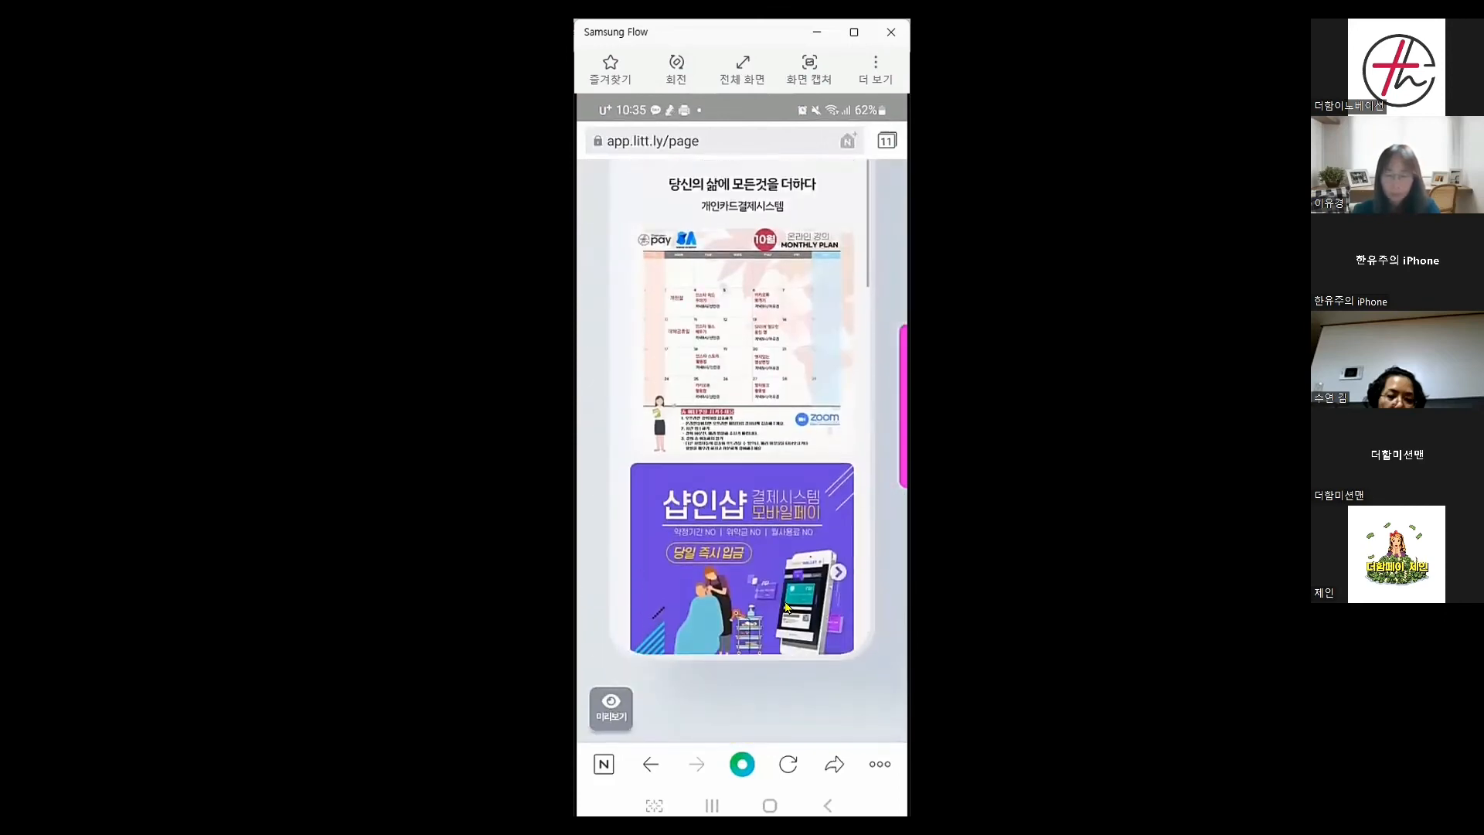
pyautogui.scroll(5, 786, 606)
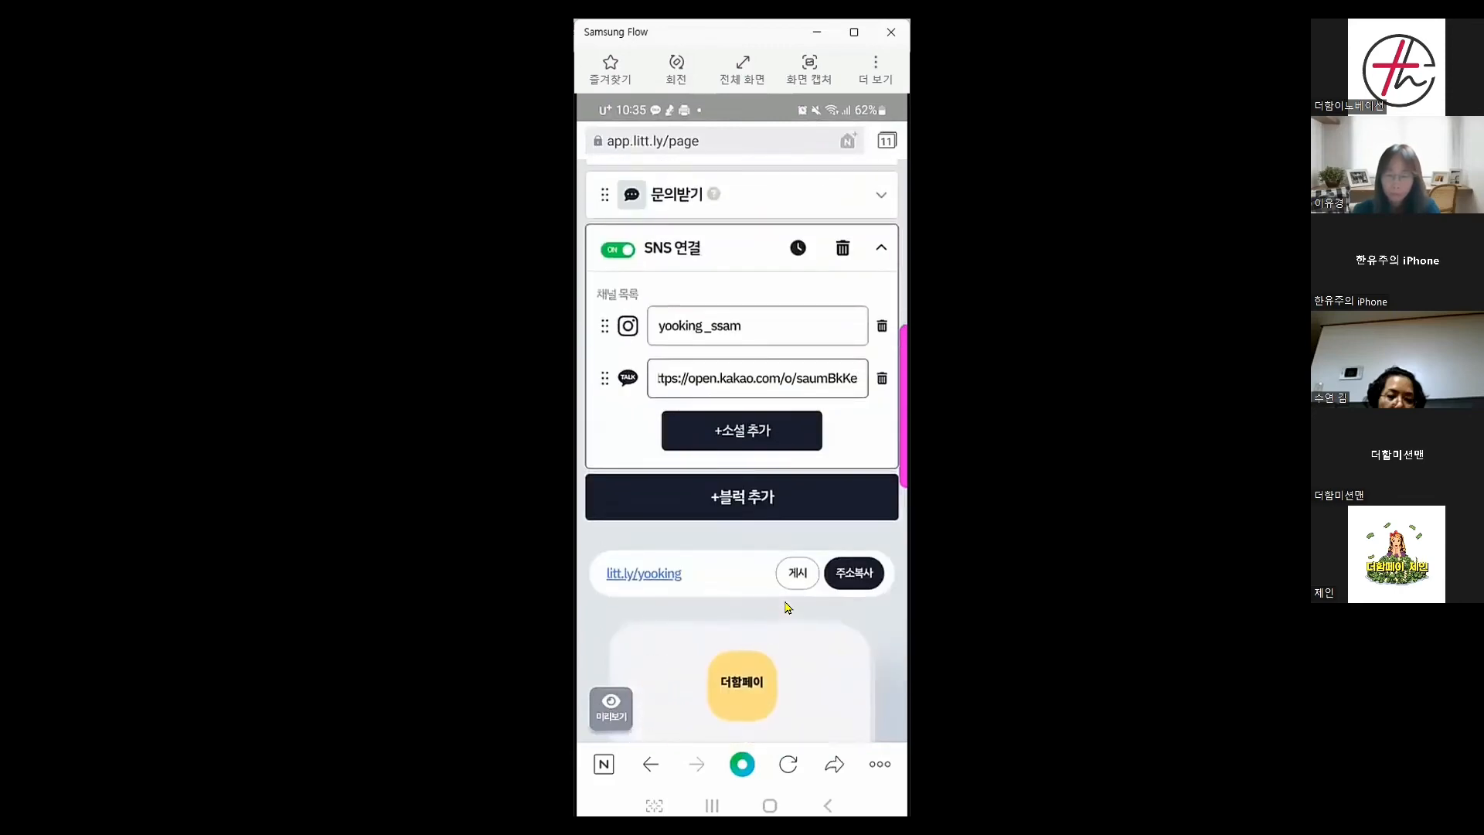
pyautogui.scroll(-15, 787, 606)
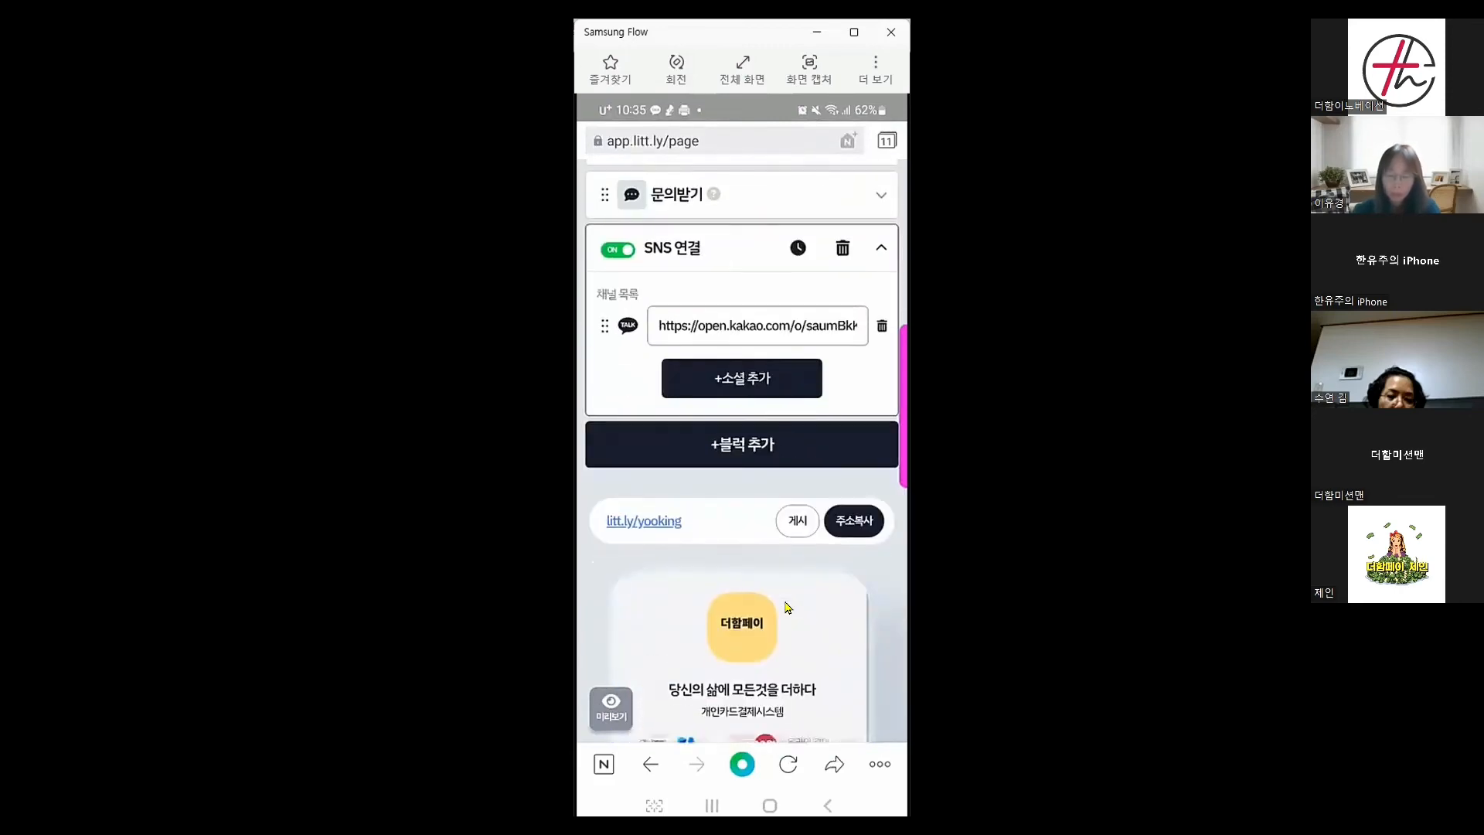
pyautogui.scroll(-5, 786, 607)
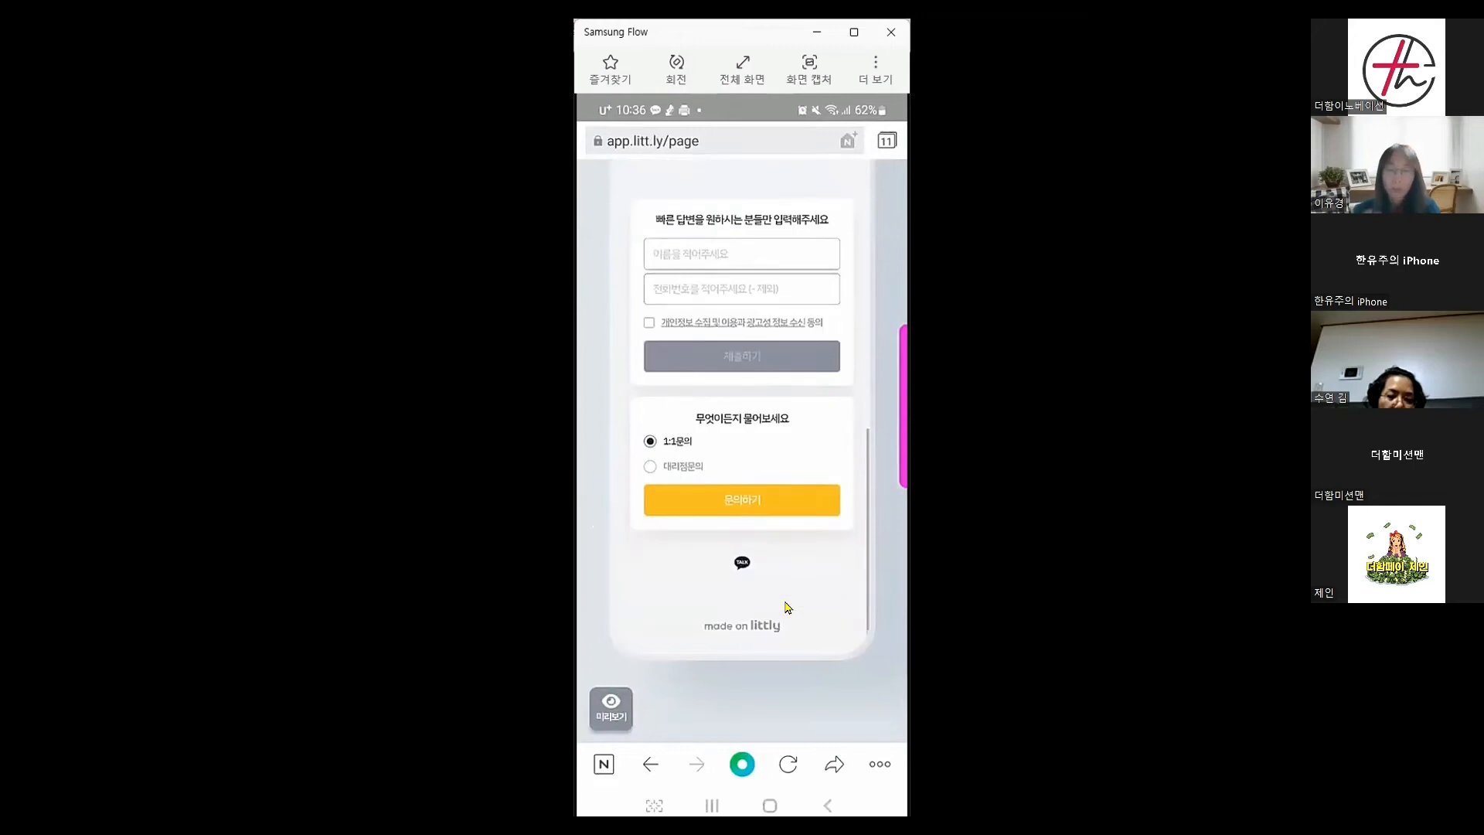
pyautogui.scroll(-2, 787, 607)
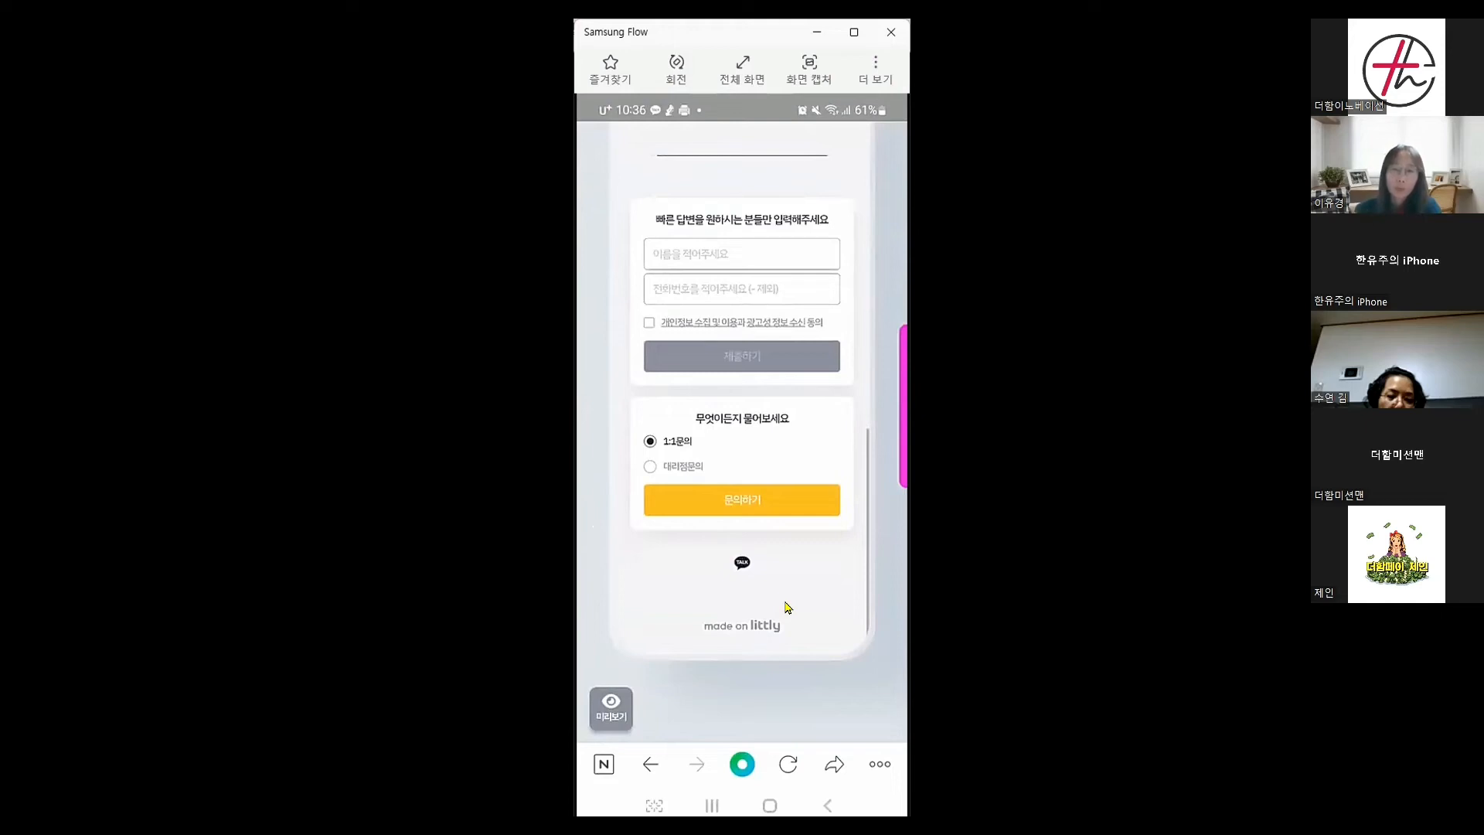
pyautogui.scroll(10, 787, 608)
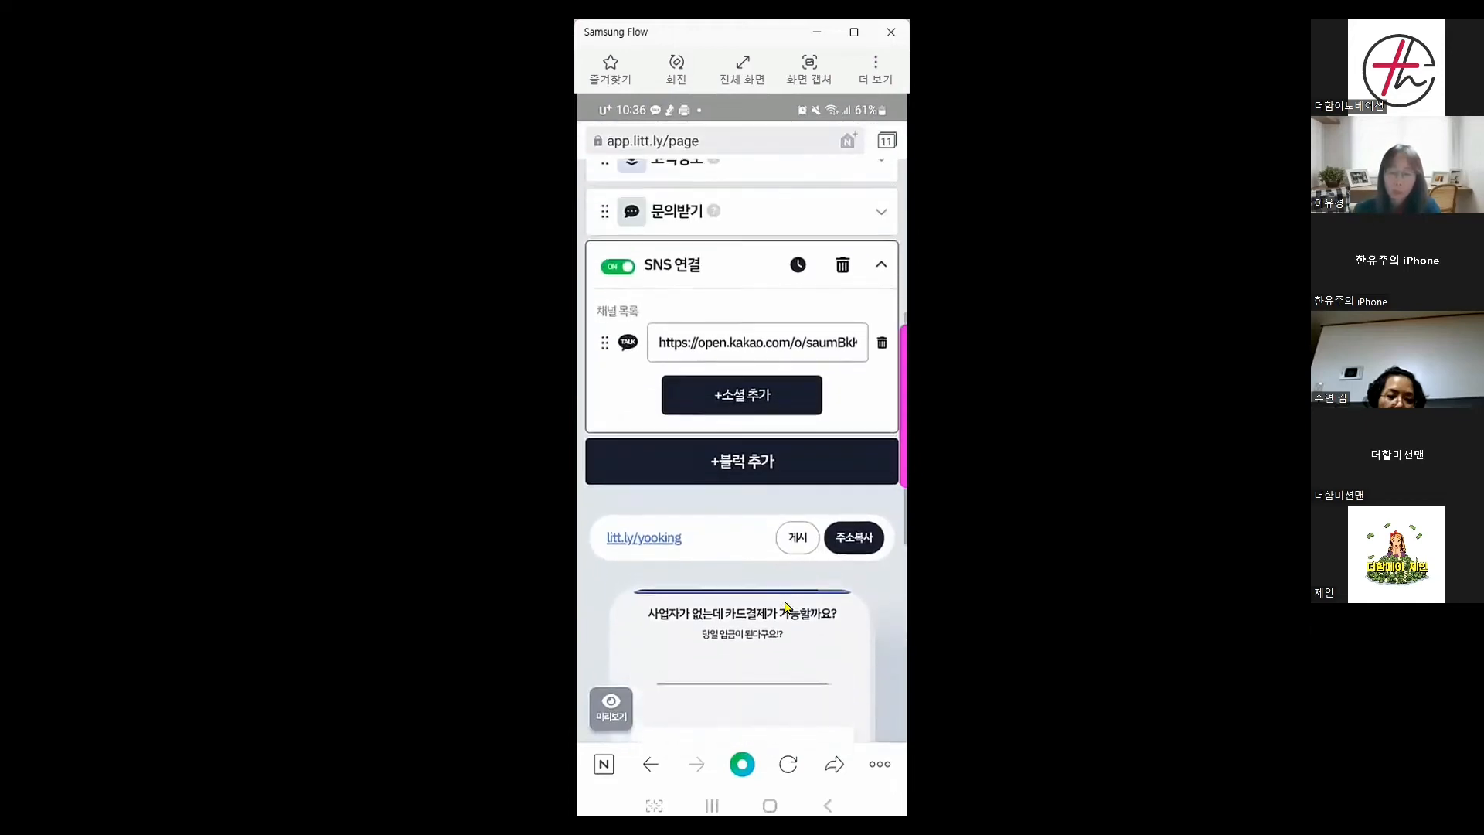
pyautogui.scroll(5, 787, 608)
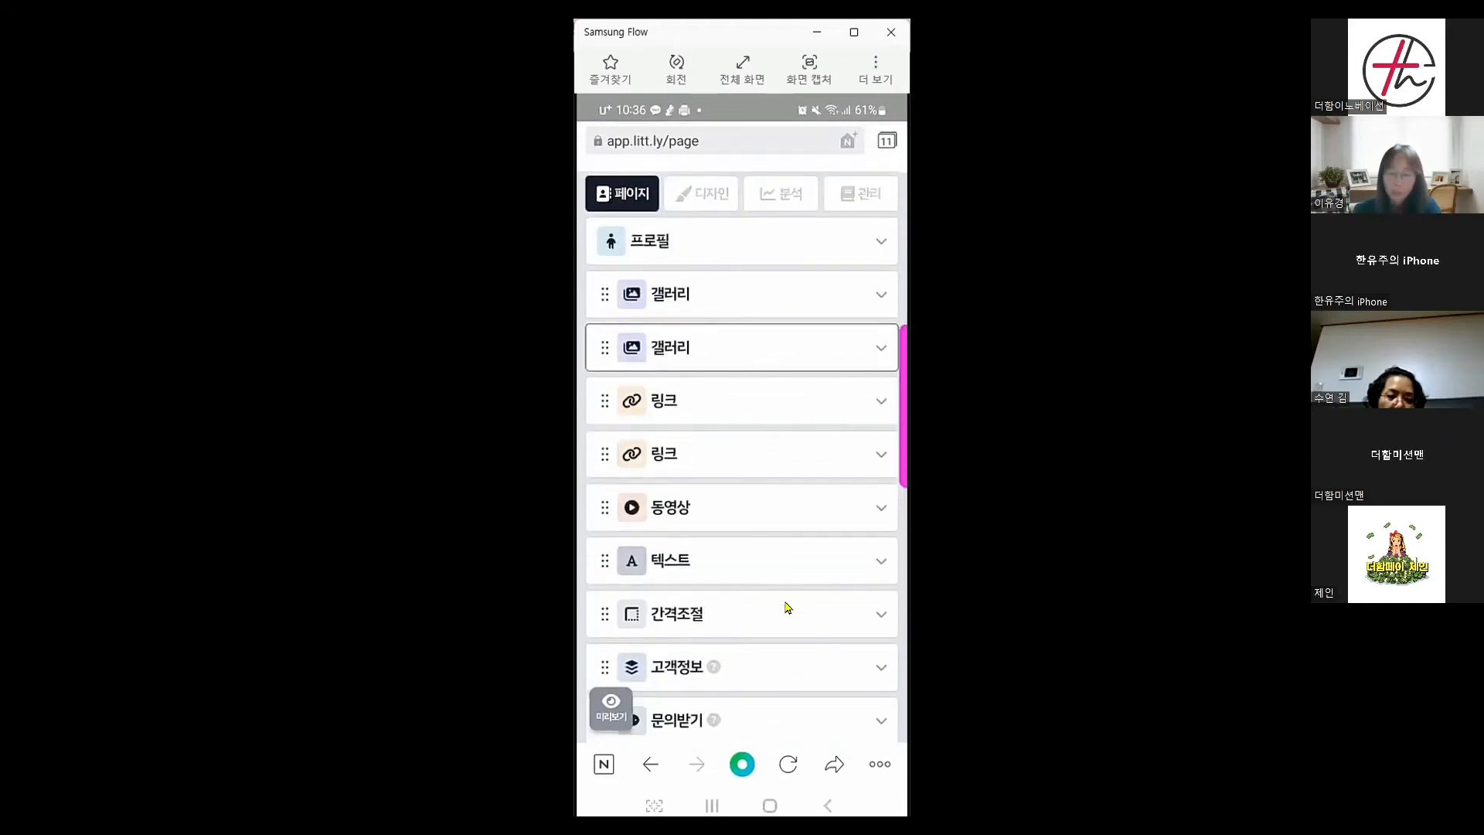
pyautogui.scroll(-4, 787, 607)
pyautogui.scroll(-3, 787, 607)
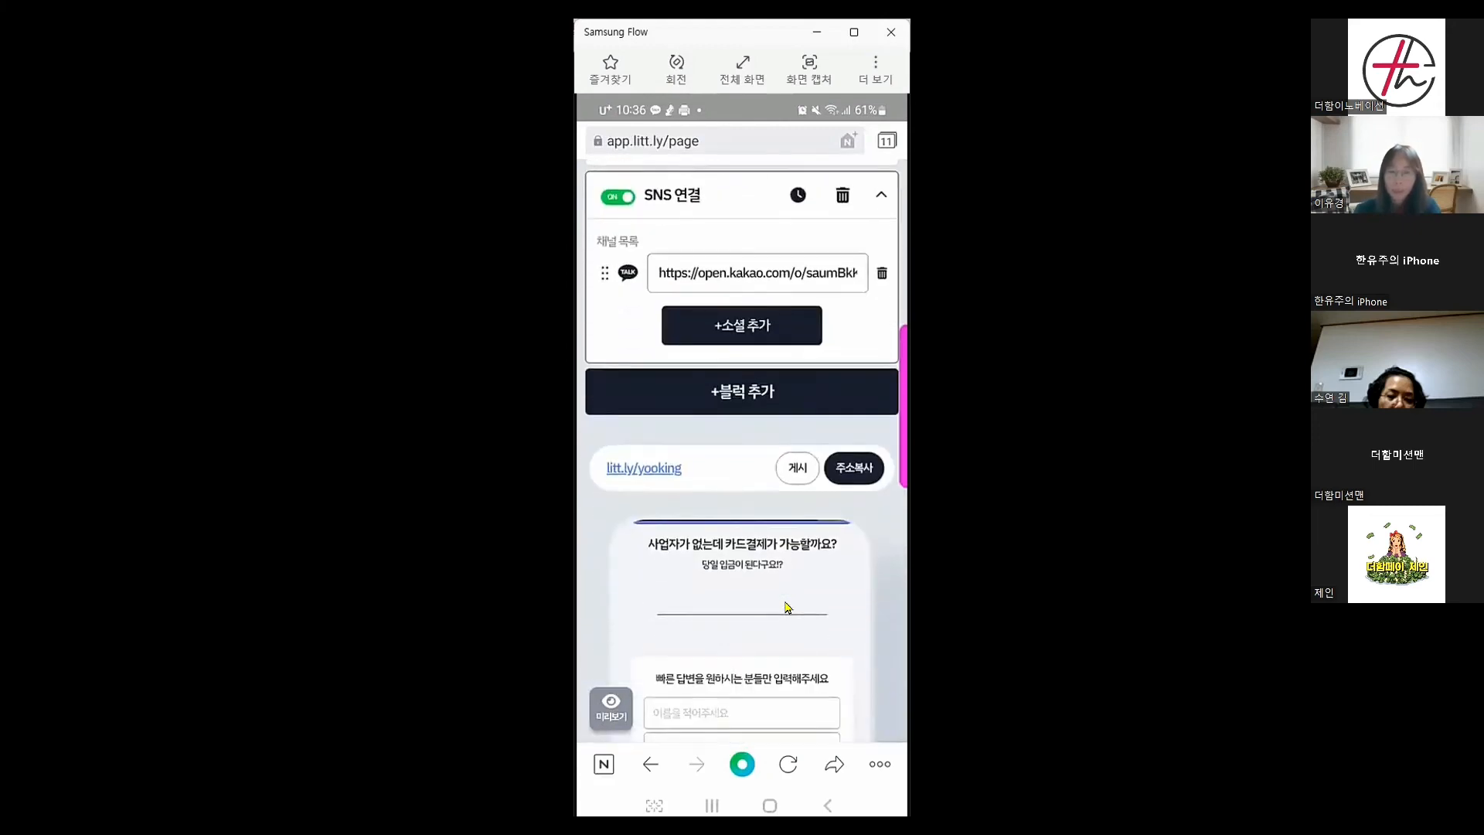
# Publish the Littly page, copy its litt.ly address, and return to the phone's home screen
pyautogui.click(797, 469)
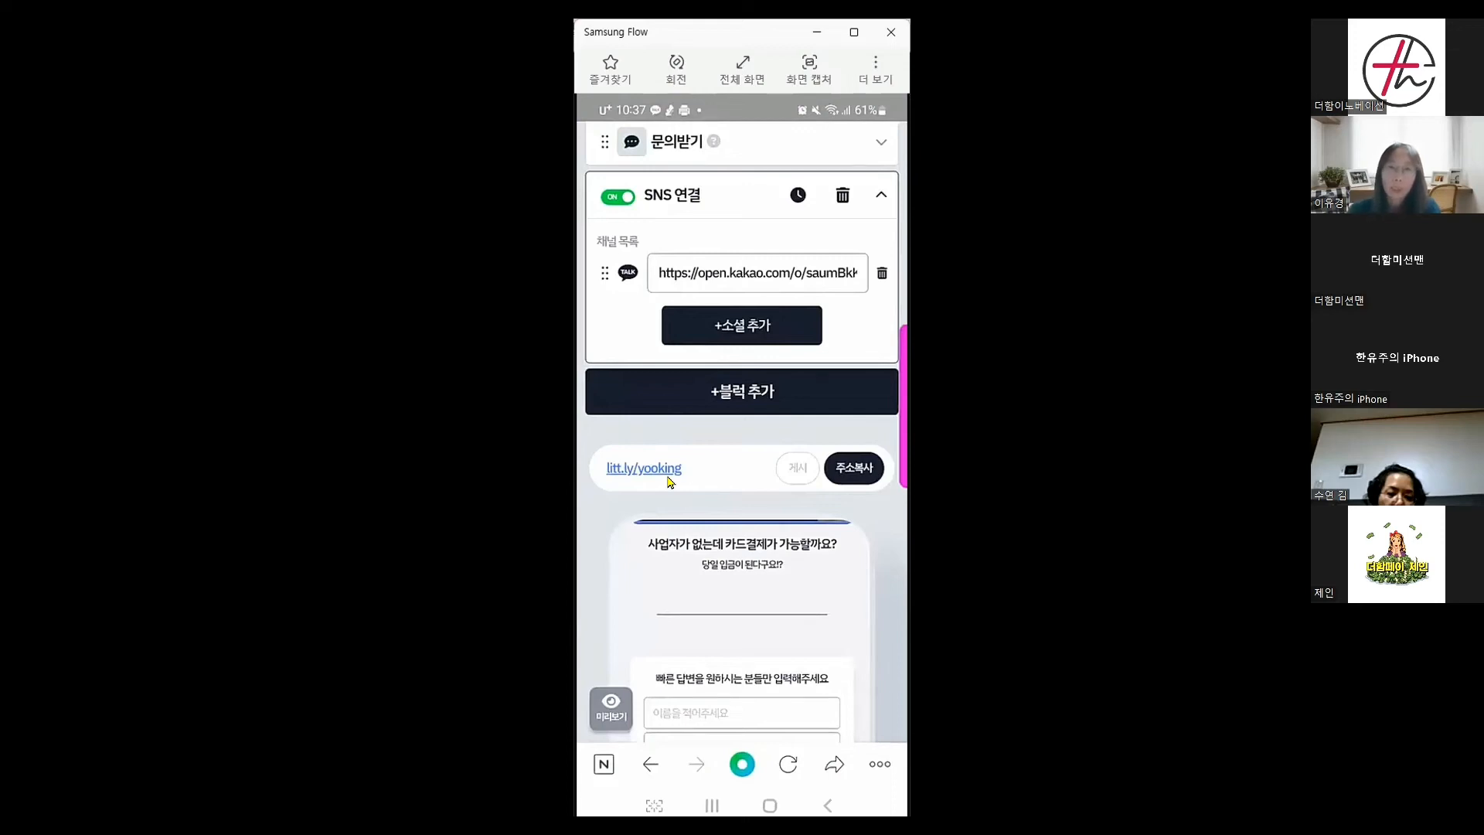
pyautogui.click(861, 473)
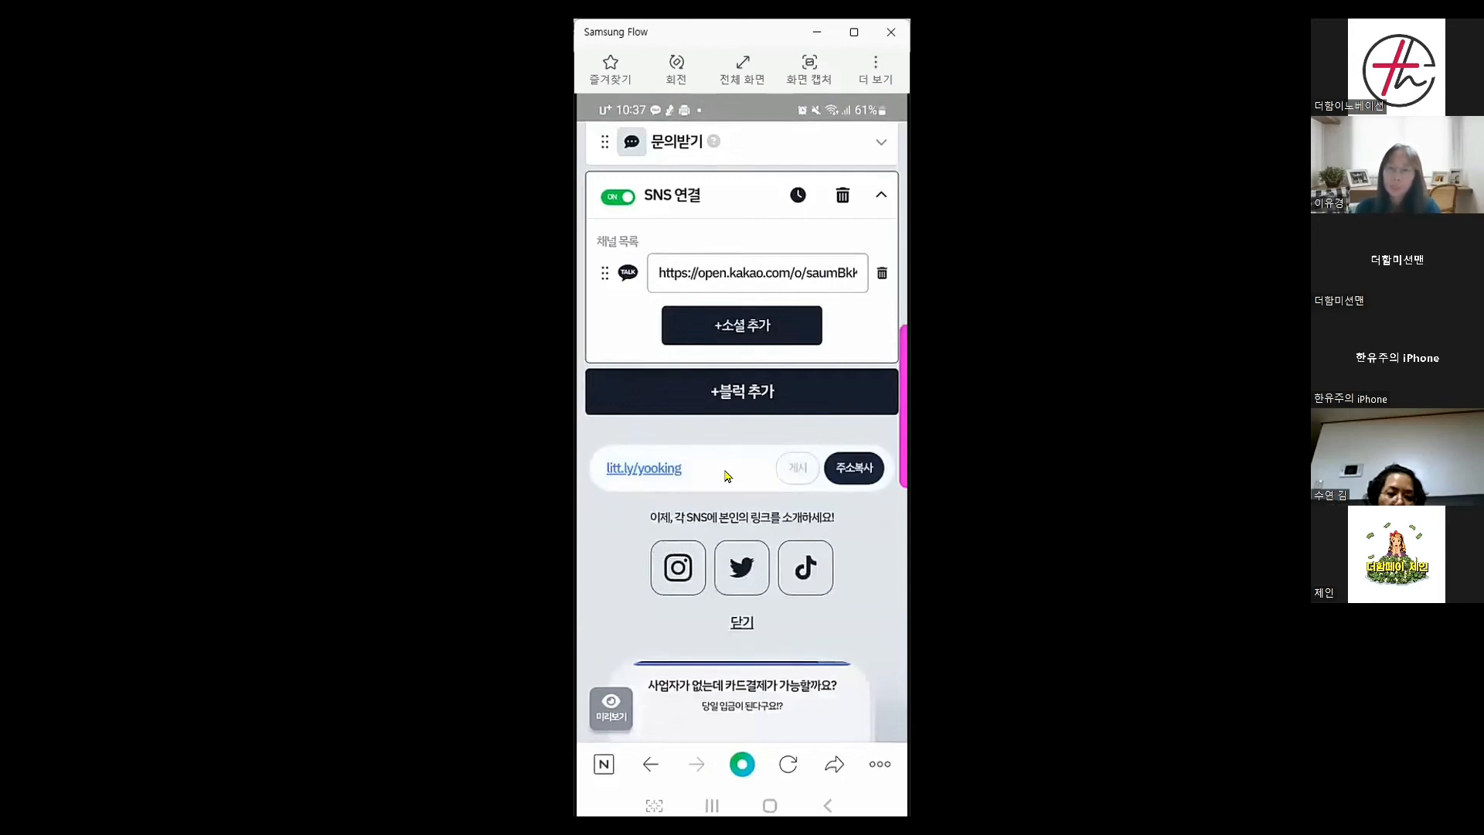
pyautogui.scroll(10, 726, 475)
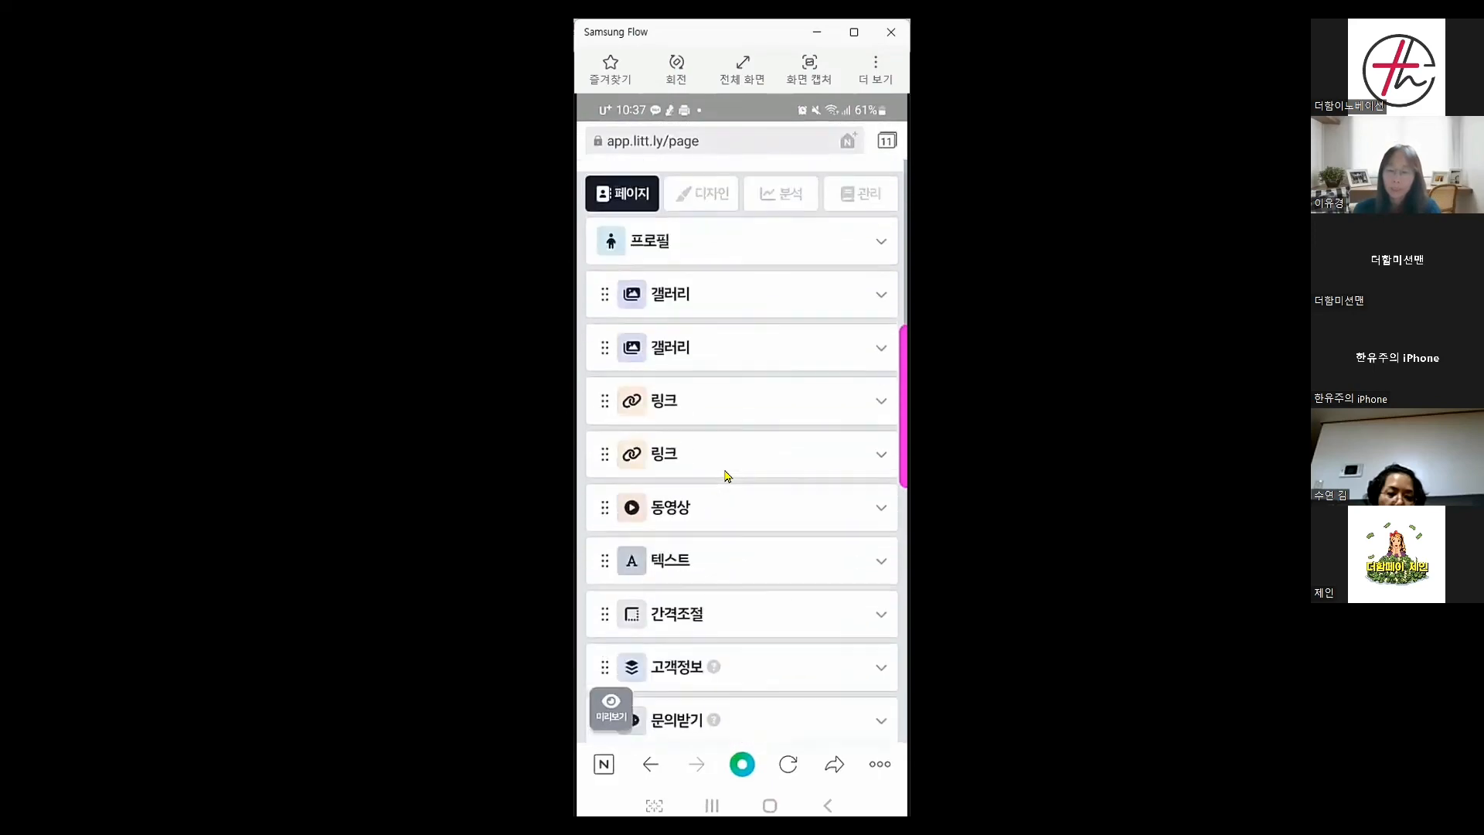
pyautogui.scroll(-10, 726, 475)
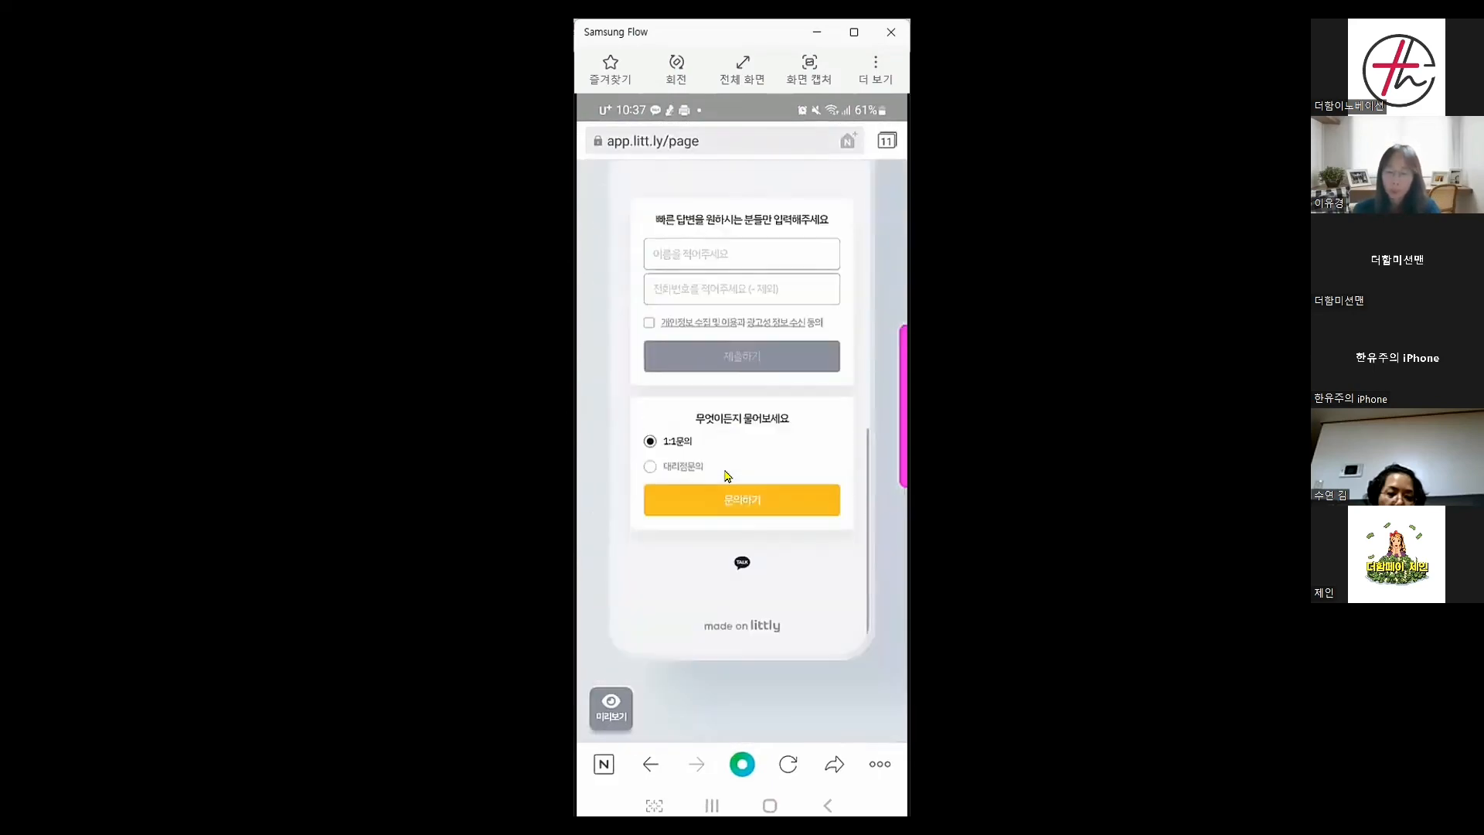
pyautogui.scroll(2, 726, 476)
pyautogui.press('Home')
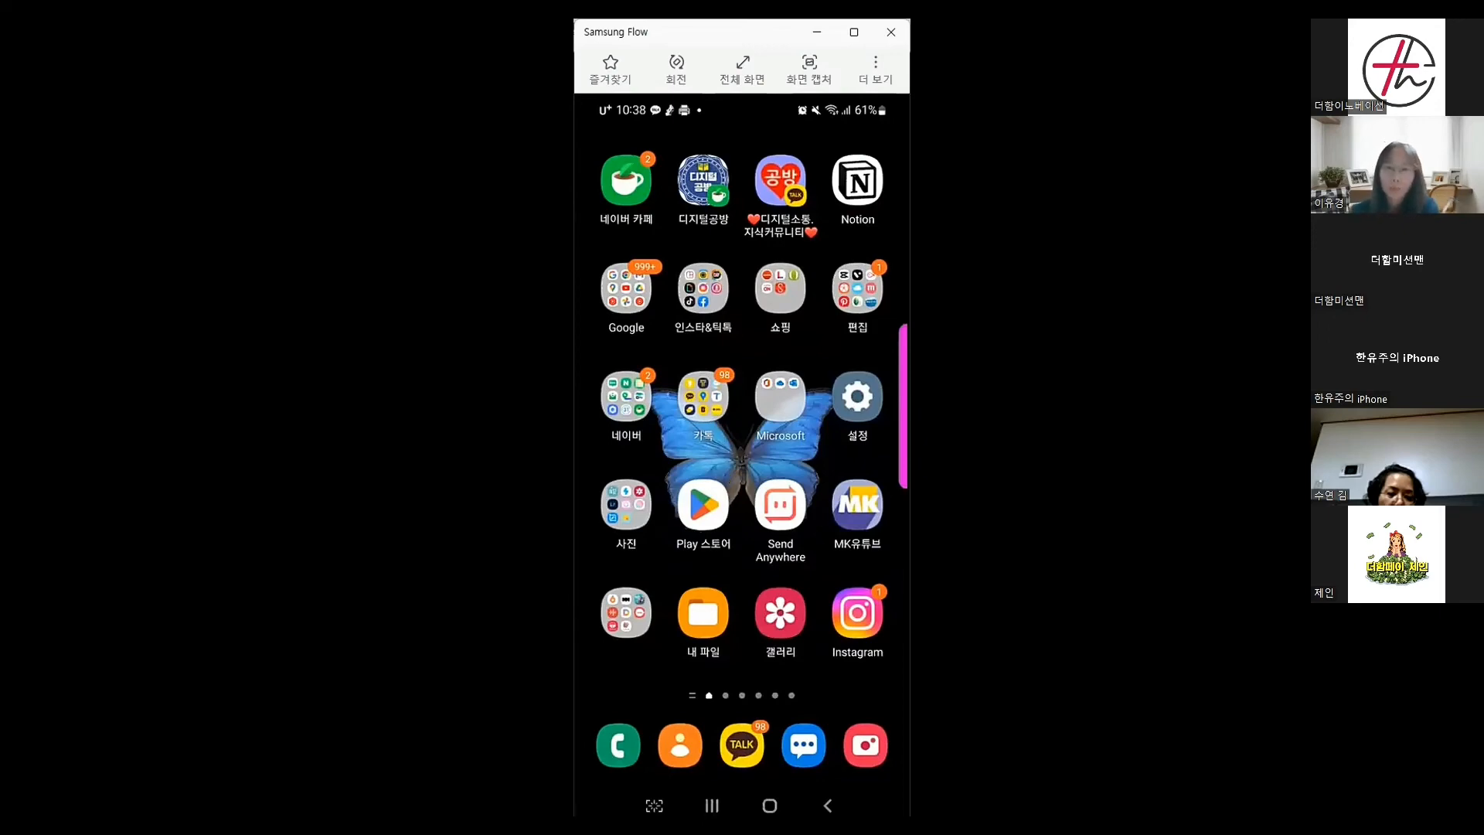
# Launch Instagram and open 프로필 편집 from the profile page
pyautogui.click(858, 614)
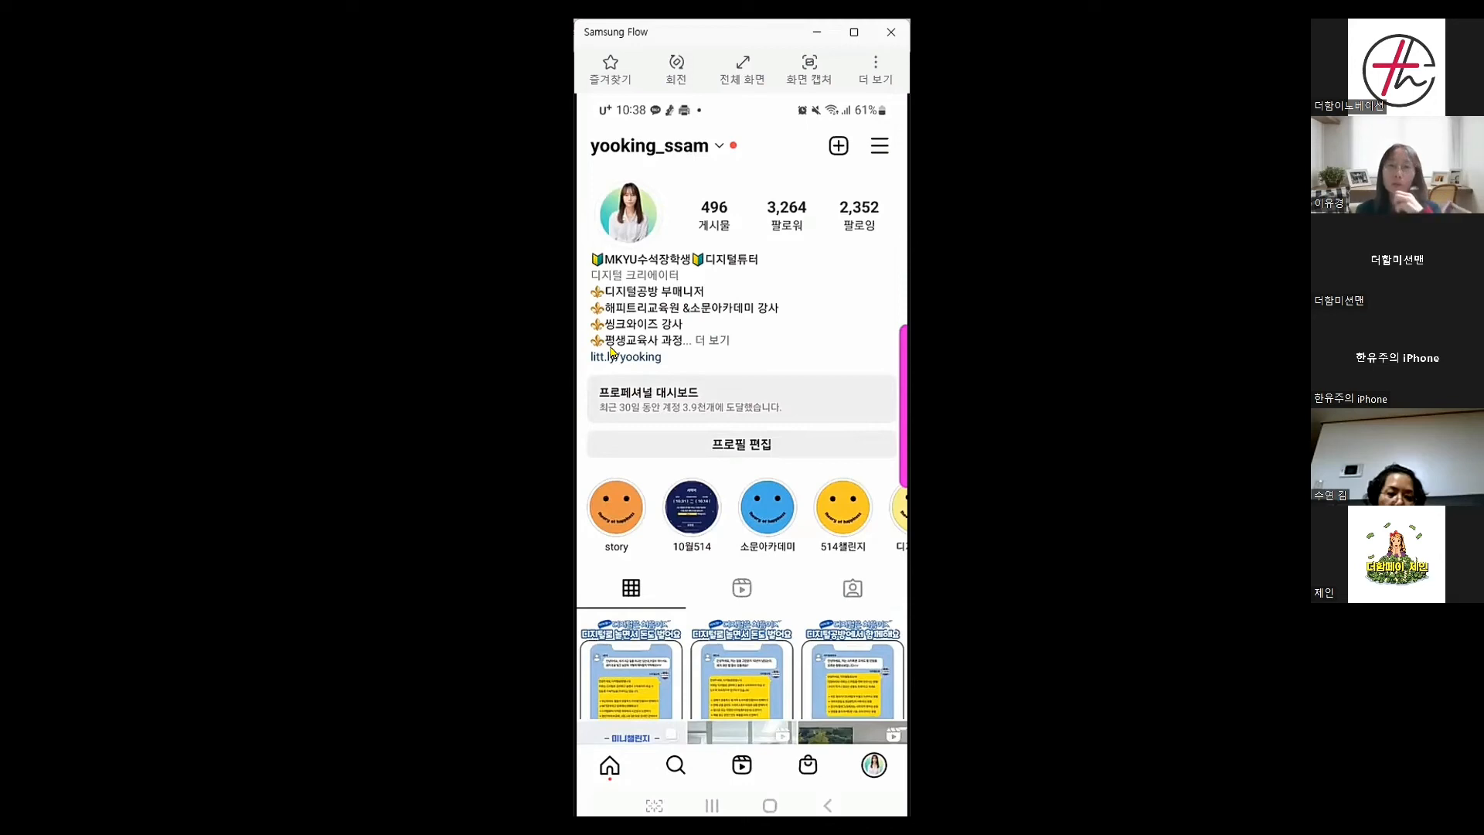
pyautogui.click(751, 448)
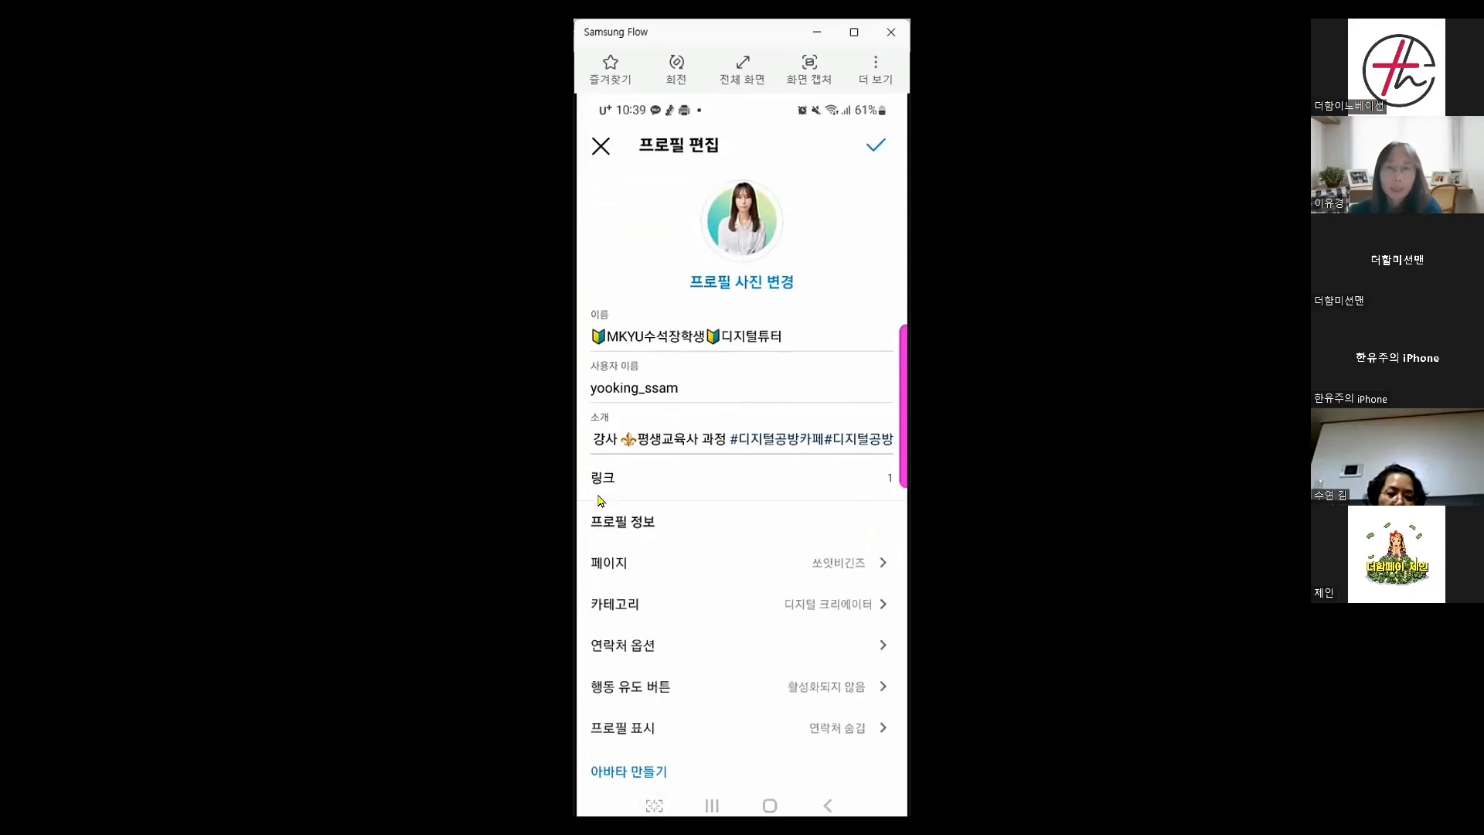
# Open the existing litt.ly external link and erase its URL and title
pyautogui.click(659, 485)
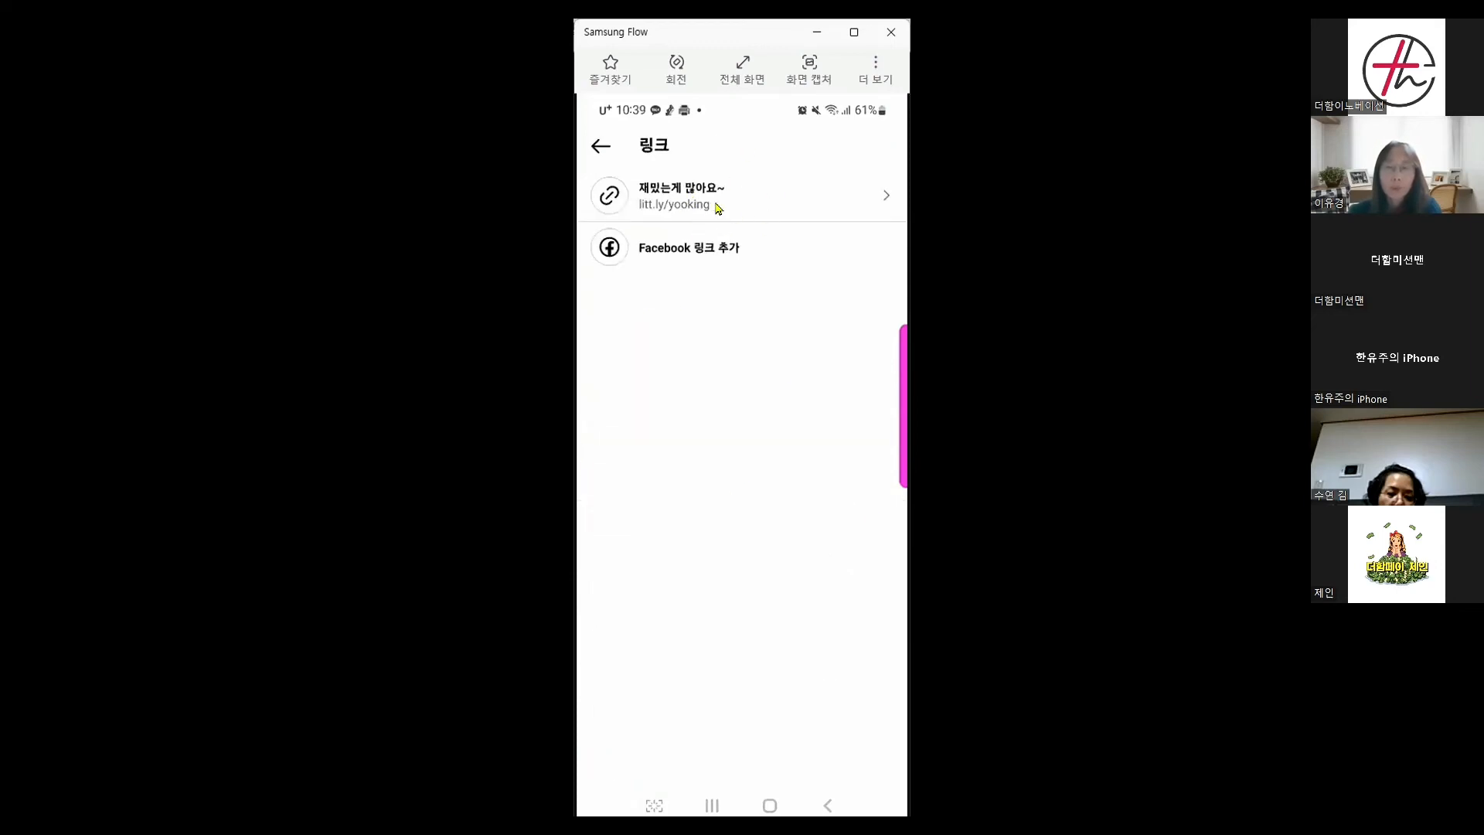
pyautogui.click(786, 215)
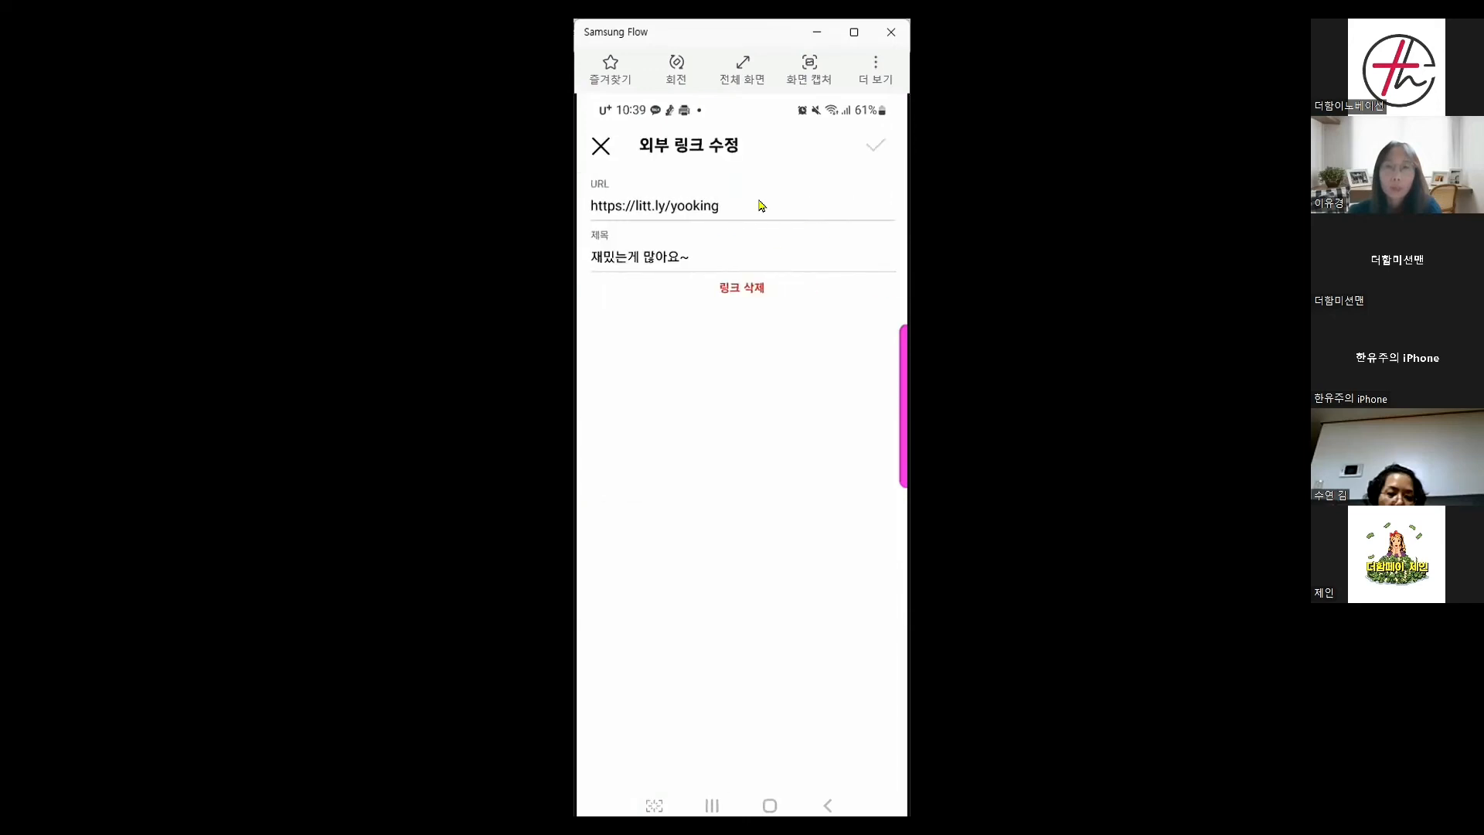
pyautogui.click(739, 218)
pyautogui.press('BackSpace')
pyautogui.press('BackSpace')
pyautogui.press('BackSpace')
pyautogui.press('BackSpace')
pyautogui.press('BackSpace')
pyautogui.press('BackSpace')
pyautogui.press('BackSpace')
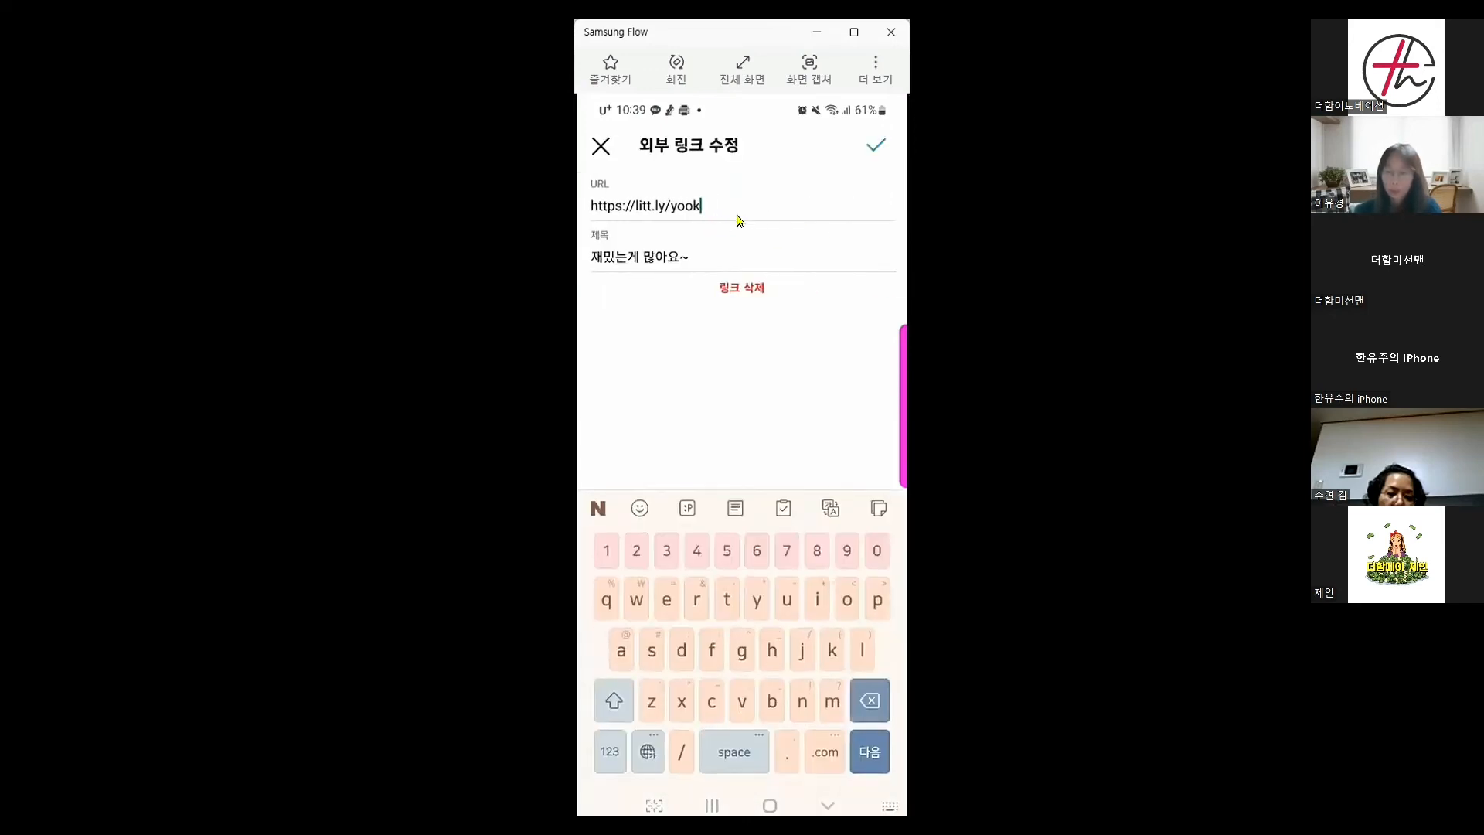
pyautogui.press('BackSpace')
pyautogui.press('BackSpace')
pyautogui.press('BackSpace')
pyautogui.press('BackSpace')
pyautogui.press('BackSpace')
pyautogui.press('BackSpace')
pyautogui.press('BackSpace')
pyautogui.press('BackSpace')
pyautogui.press('BackSpace')
pyautogui.press('BackSpace')
pyautogui.press('BackSpace')
pyautogui.press('BackSpace')
pyautogui.press('BackSpace')
pyautogui.press('BackSpace')
pyautogui.press('BackSpace')
pyautogui.press('BackSpace')
pyautogui.press('Tab')
pyautogui.press('BackSpace')
pyautogui.press('BackSpace')
pyautogui.press('BackSpace')
pyautogui.press('BackSpace')
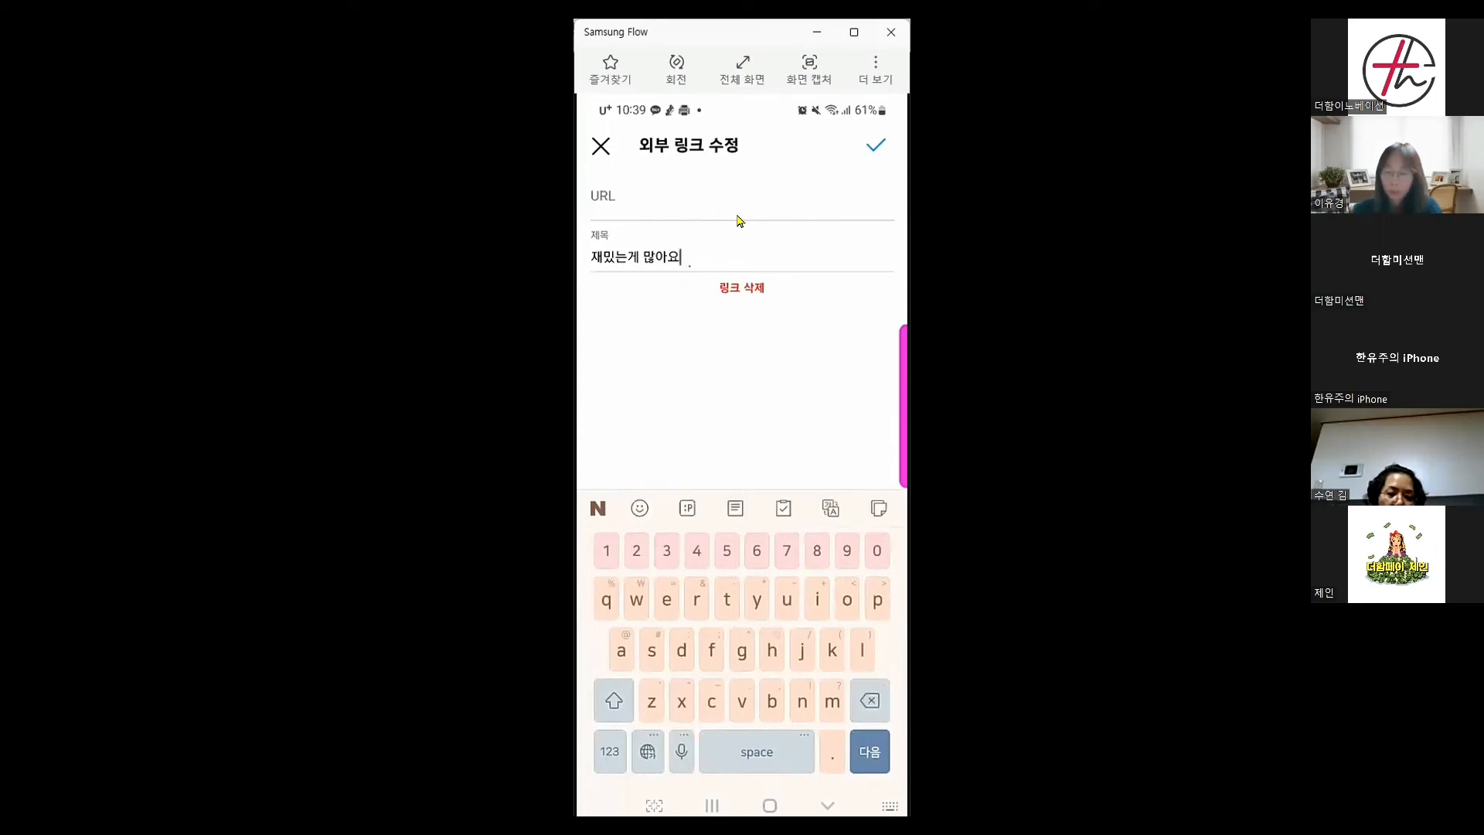
pyautogui.press('BackSpace')
pyautogui.press('BackSpace')
pyautogui.press('BackSpace')
pyautogui.press('BackSpace')
pyautogui.press('BackSpace')
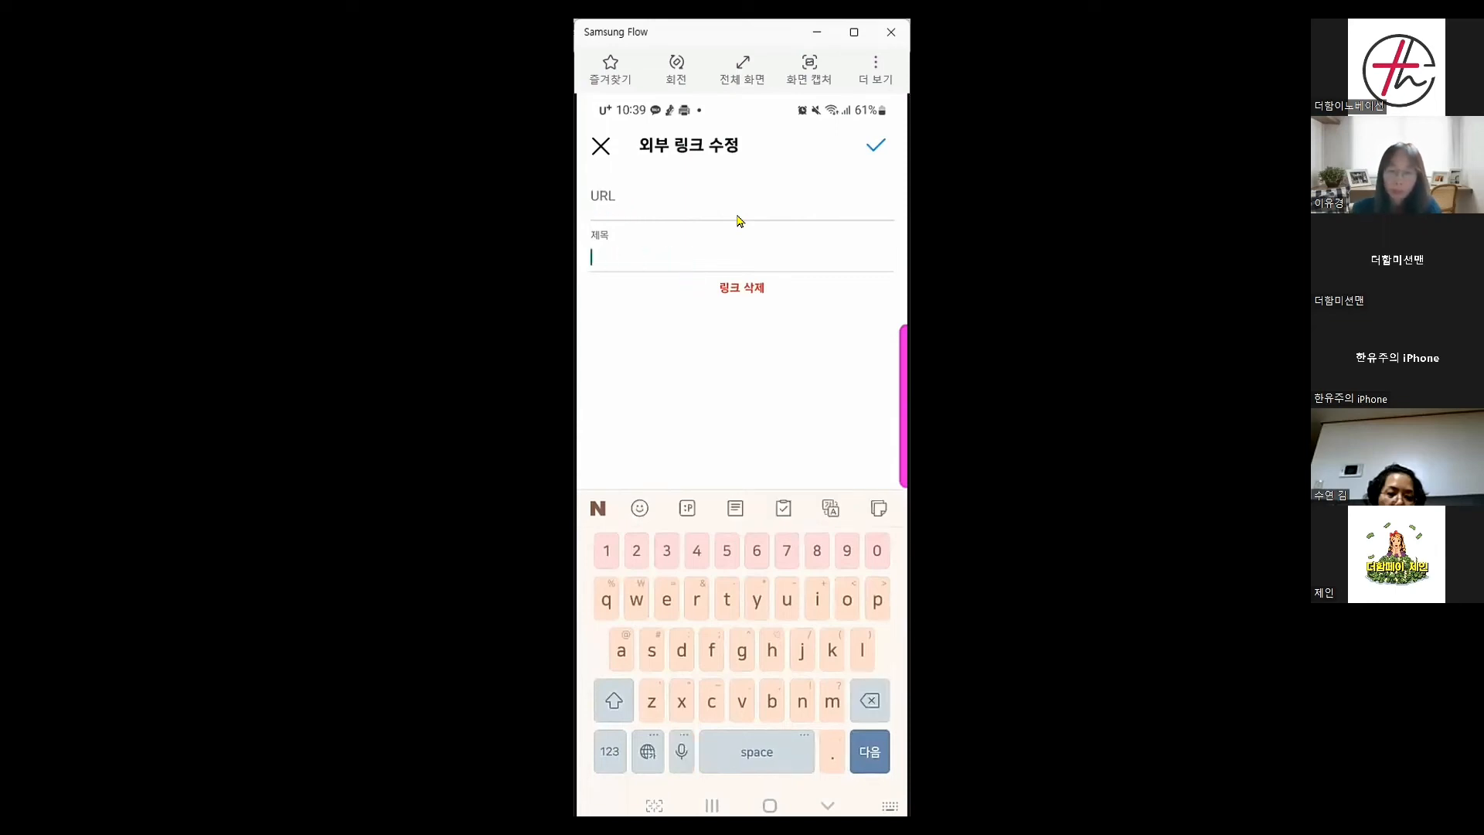
# Paste the Littly page address as the link, save it, and return to the profile
pyautogui.click(738, 221)
pyautogui.write('https://litt.ly/yooking')
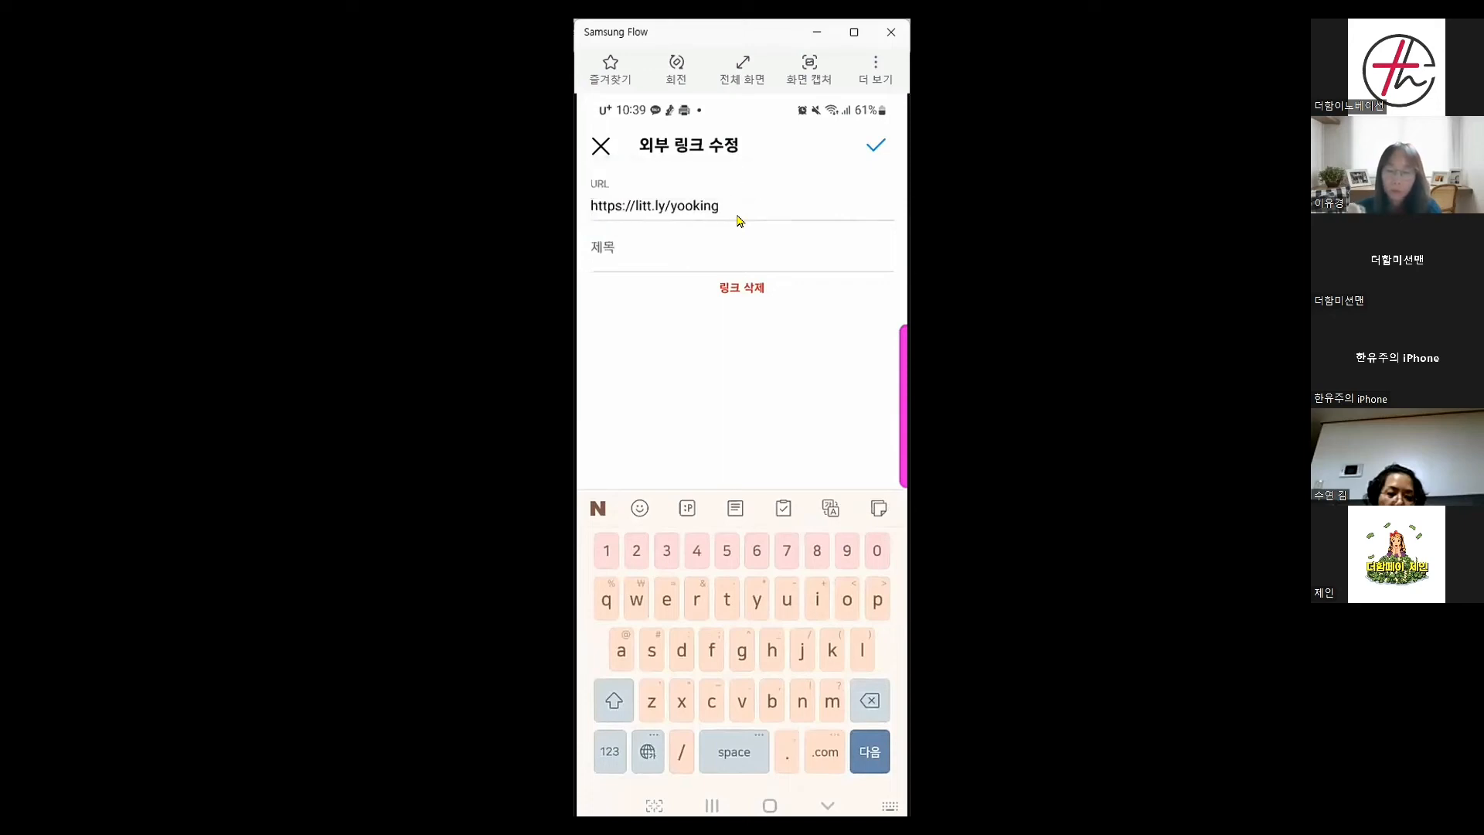
pyautogui.click(875, 146)
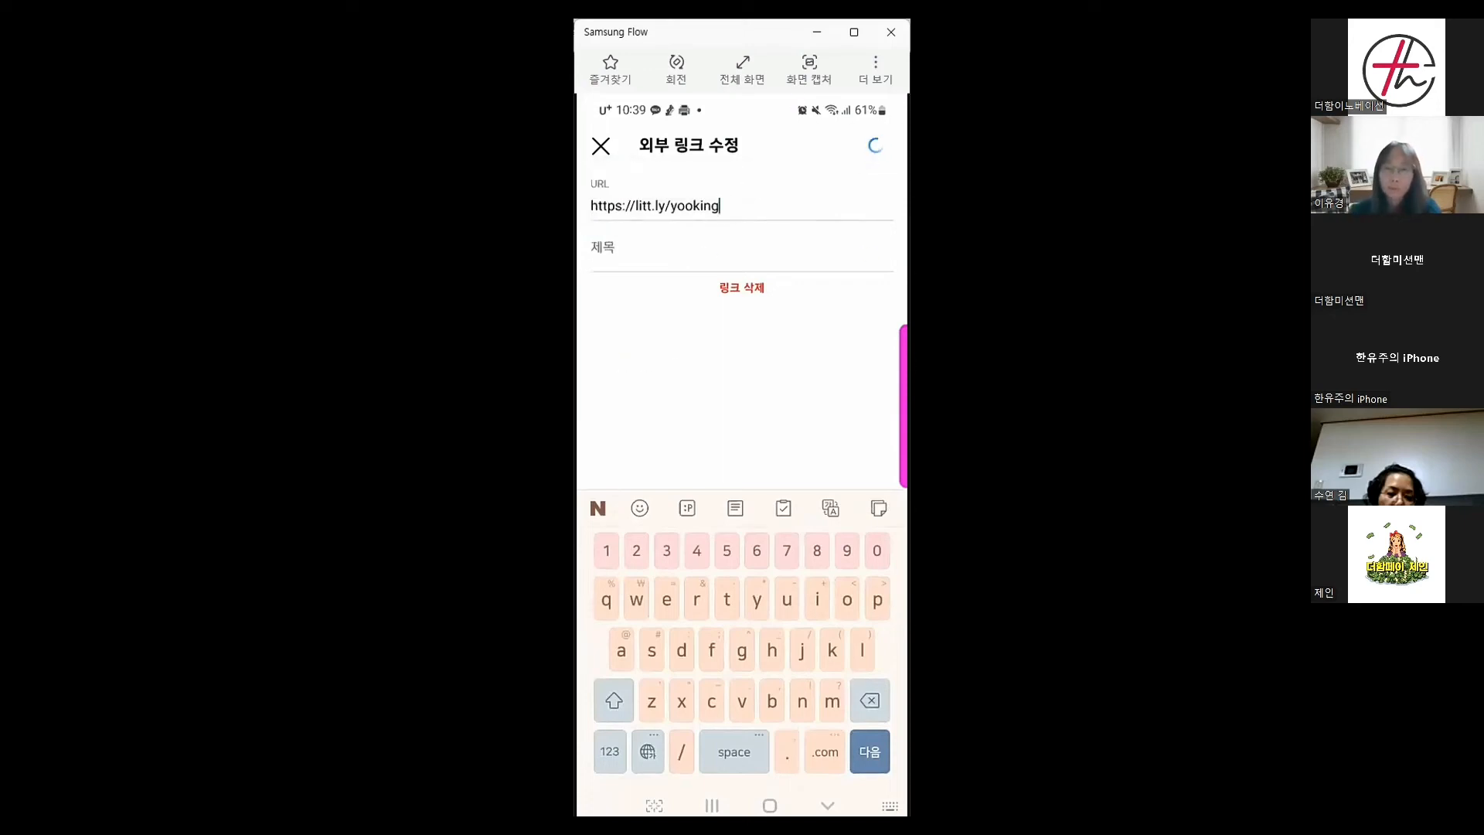
pyautogui.click(601, 148)
pyautogui.click(605, 151)
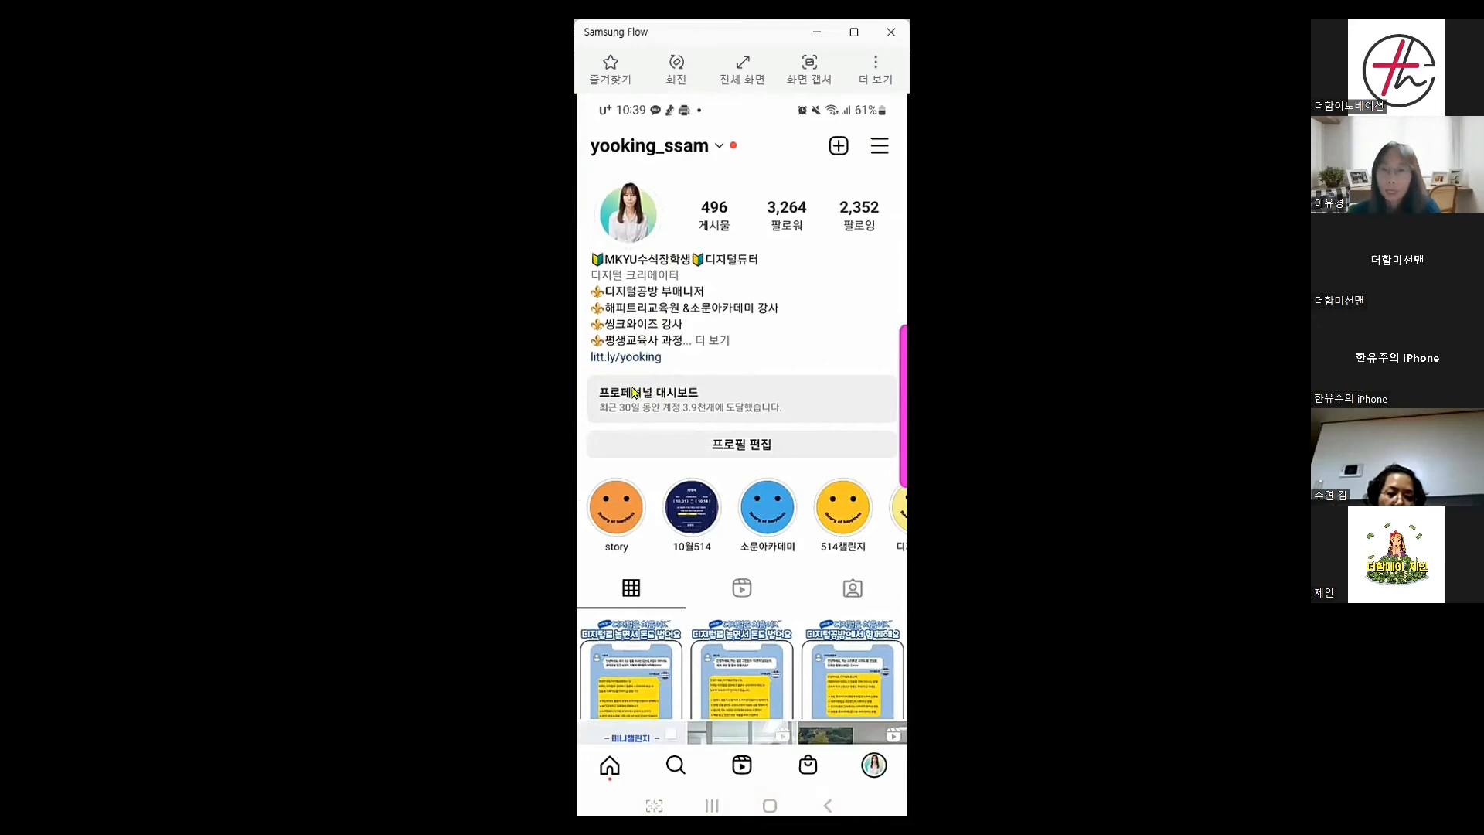
# Open the litt.ly page from the Instagram bio link and scroll to the bottom form
pyautogui.click(630, 358)
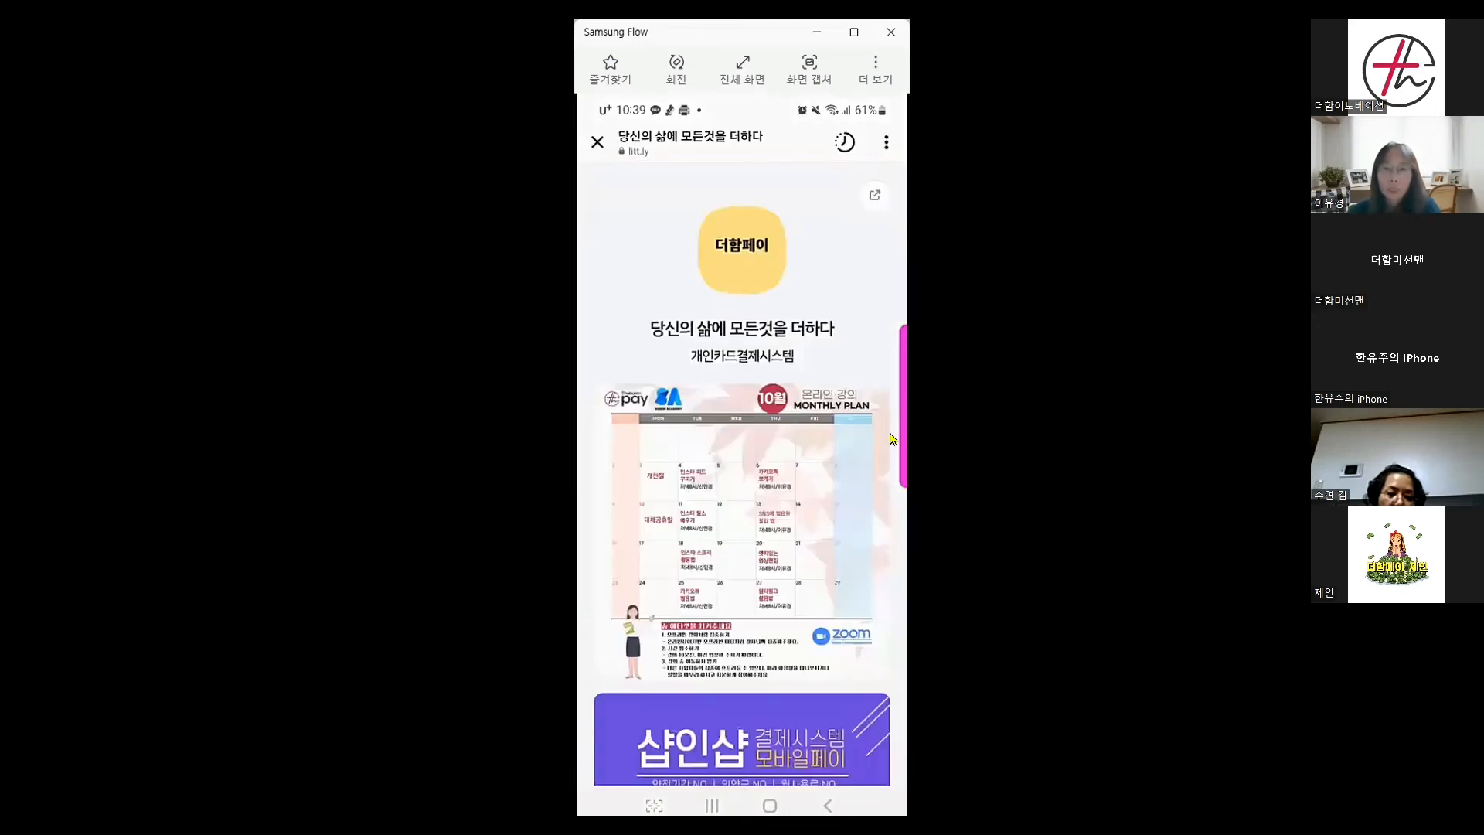
pyautogui.scroll(-5, 890, 437)
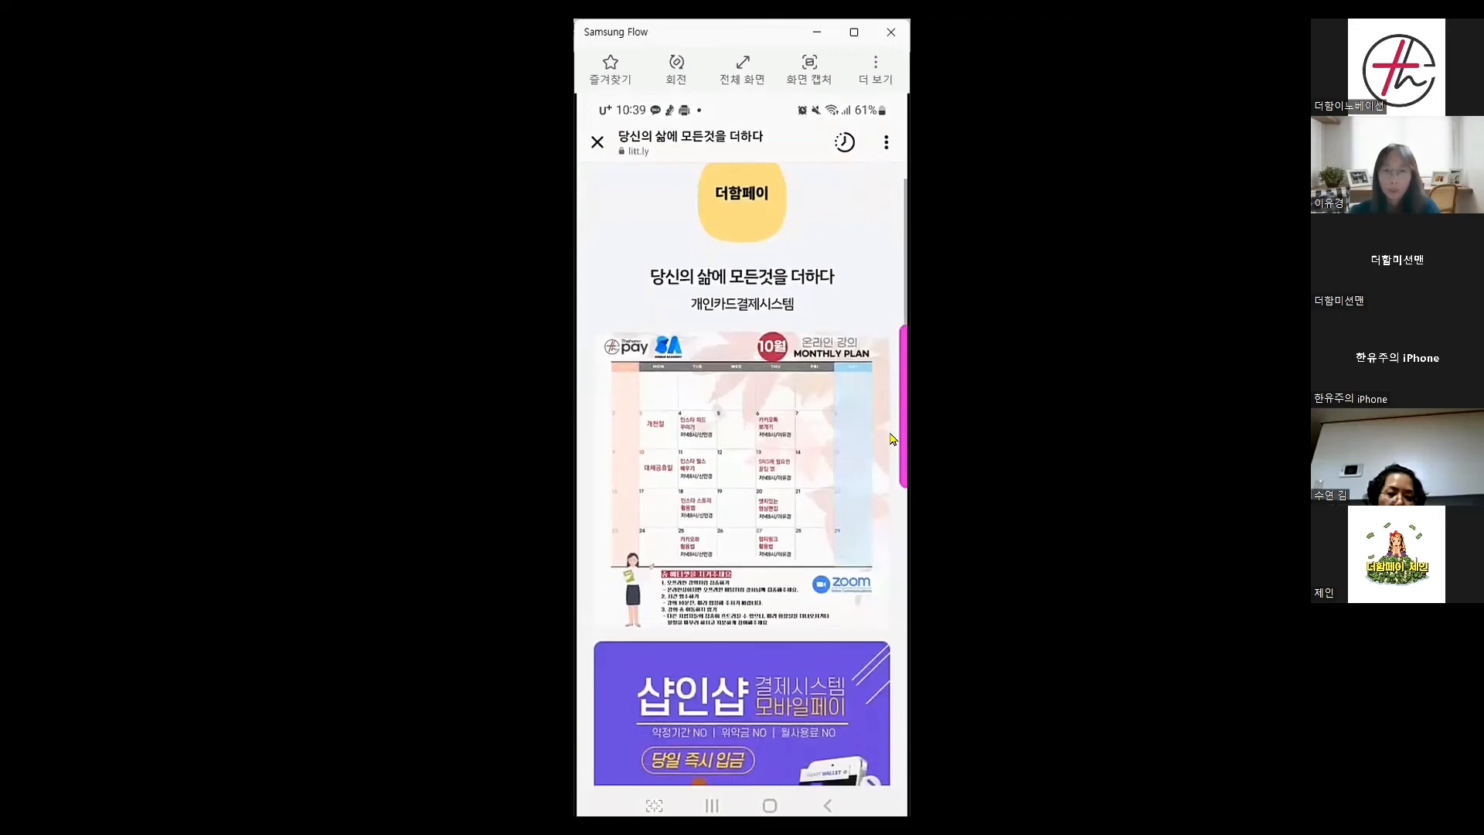
pyautogui.scroll(-9, 890, 438)
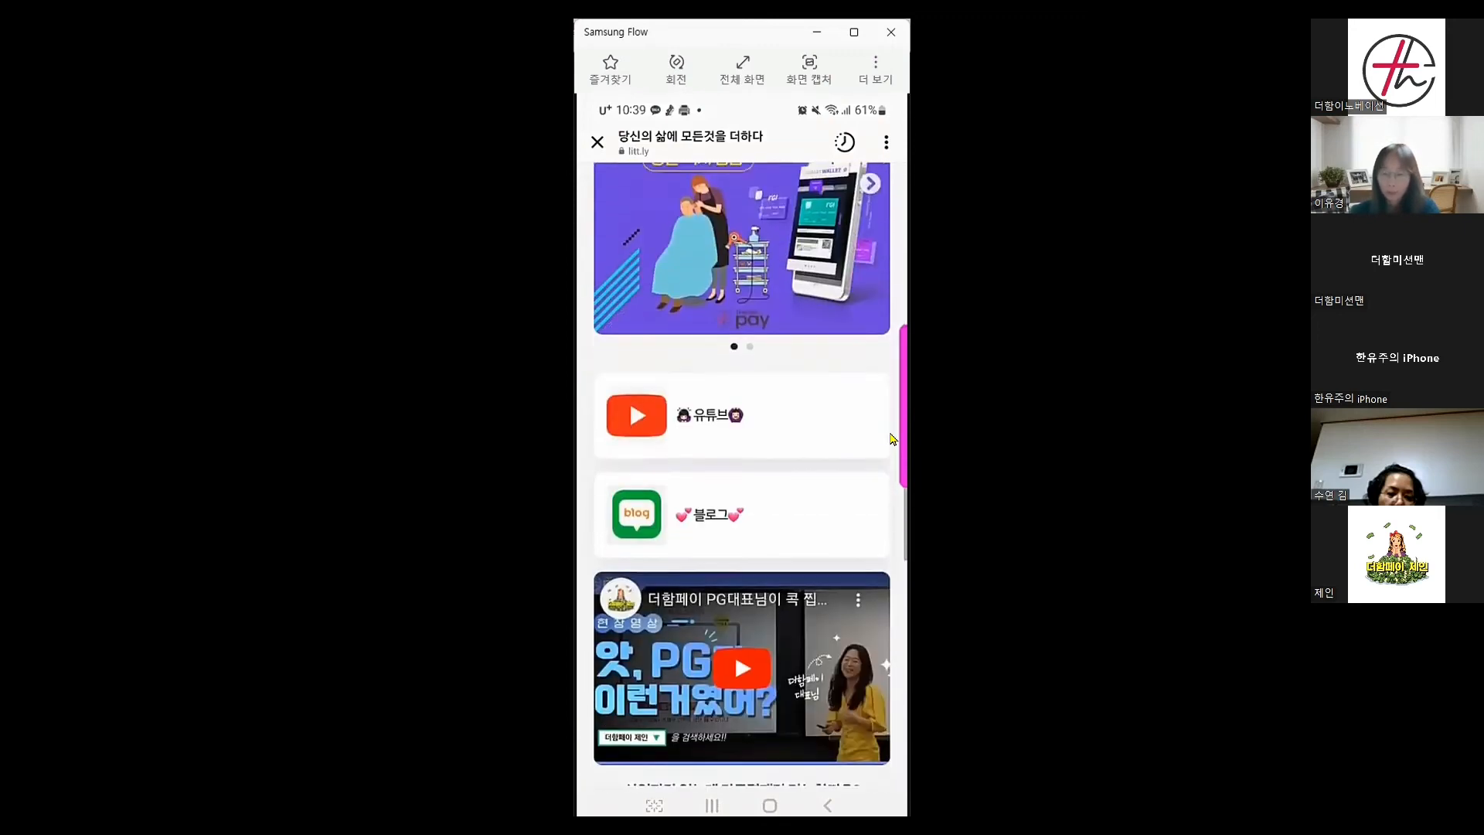
pyautogui.scroll(-4, 890, 437)
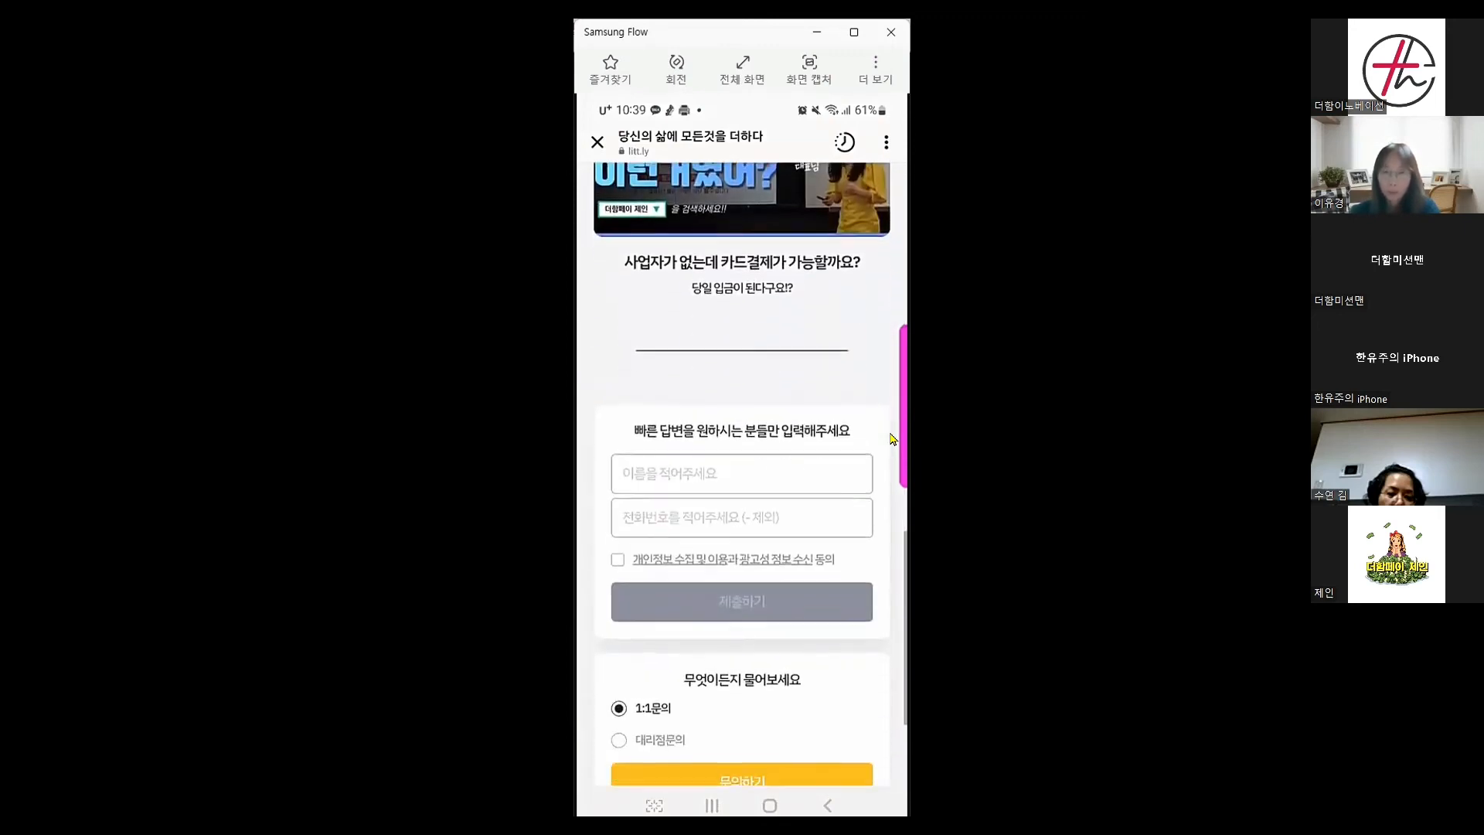
pyautogui.scroll(-1, 890, 437)
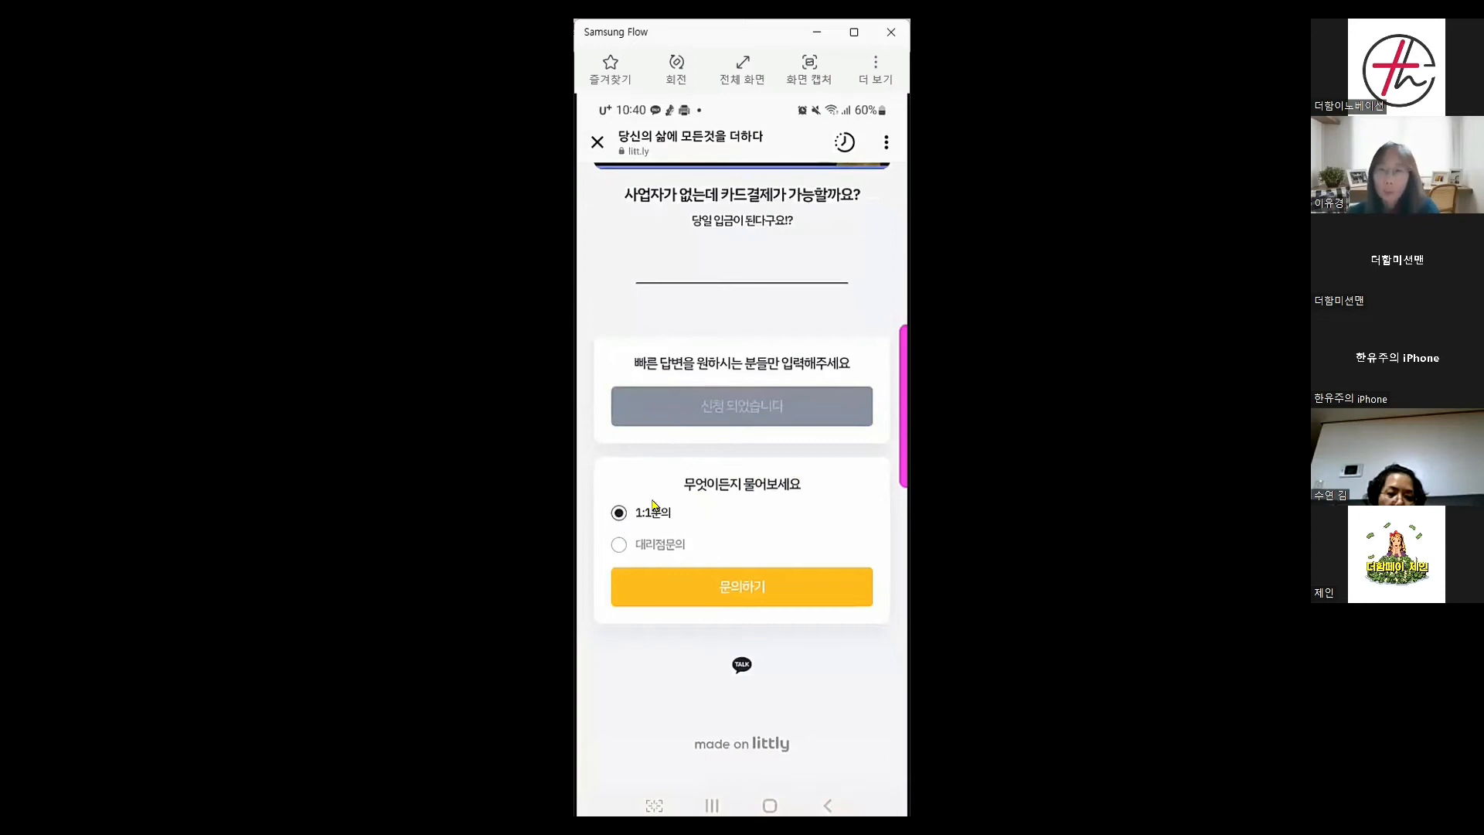
# Keep the 1:1 inquiry type selected and open the 1:1문의 form
pyautogui.click(618, 545)
pyautogui.click(618, 513)
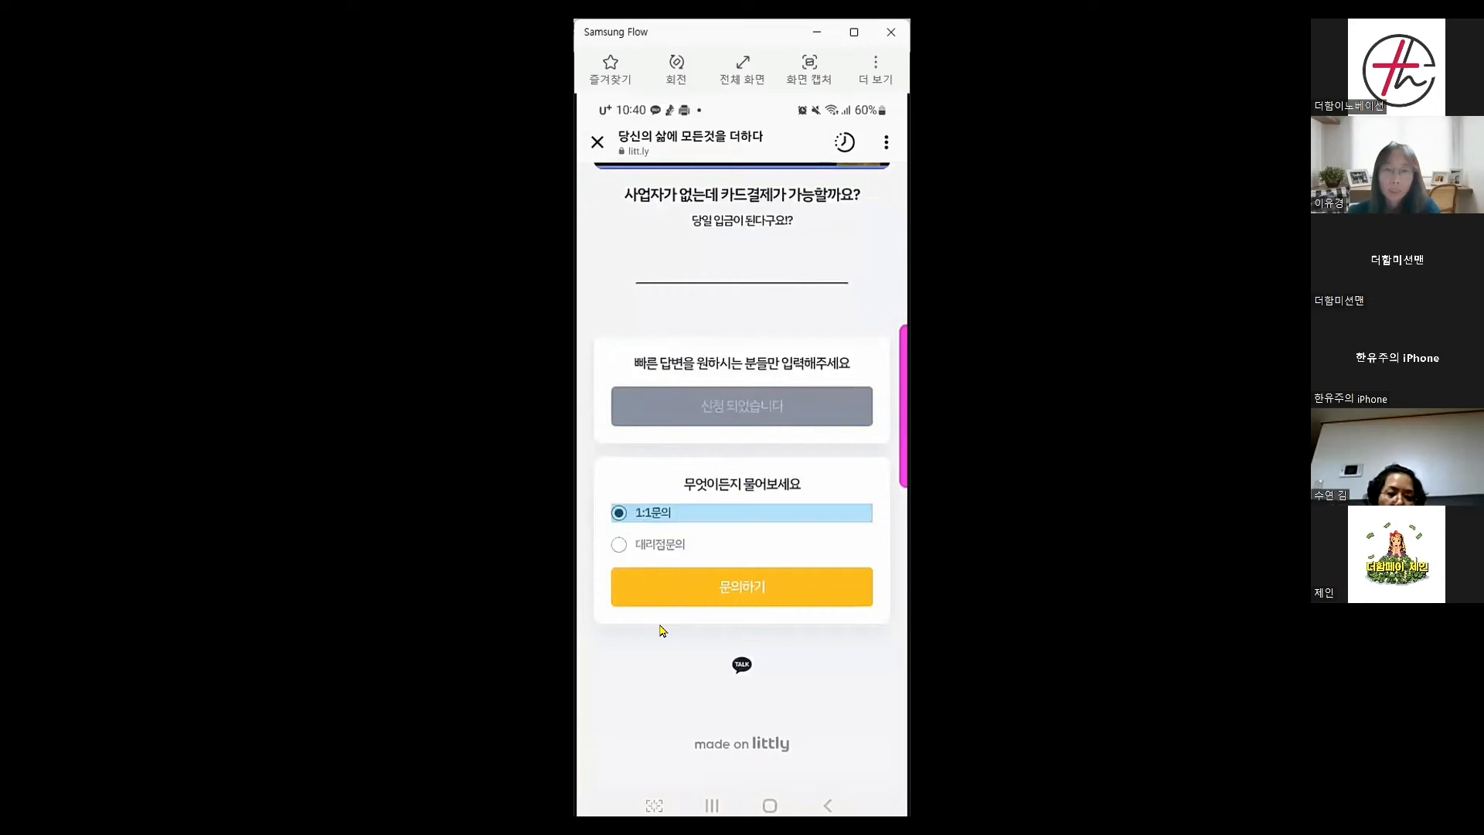
pyautogui.click(740, 595)
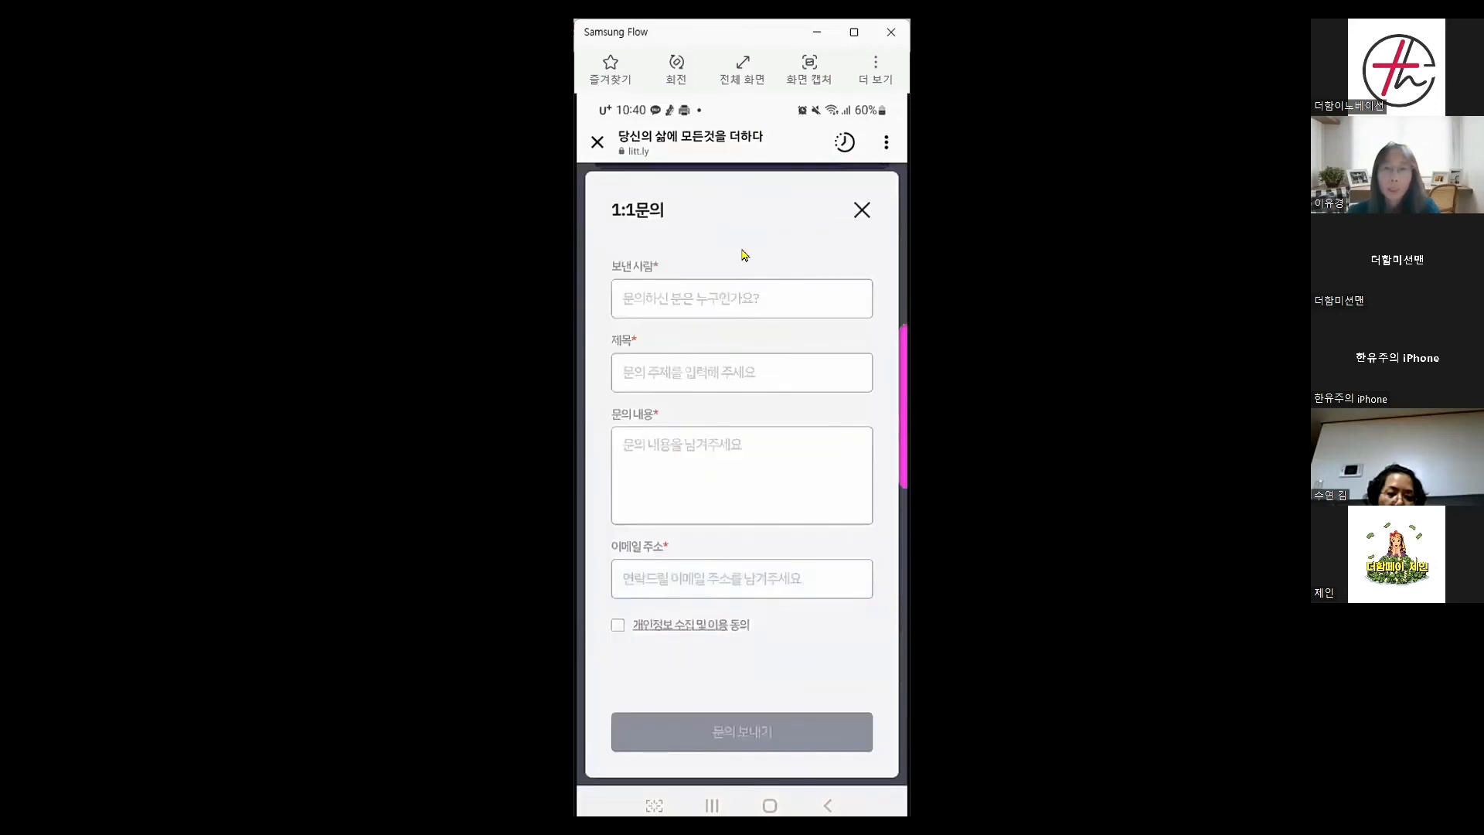
# Enter the sender's name, title 단말기문의요, question 꼭 구매해야되나요, and a contact e-mail
pyautogui.click(646, 305)
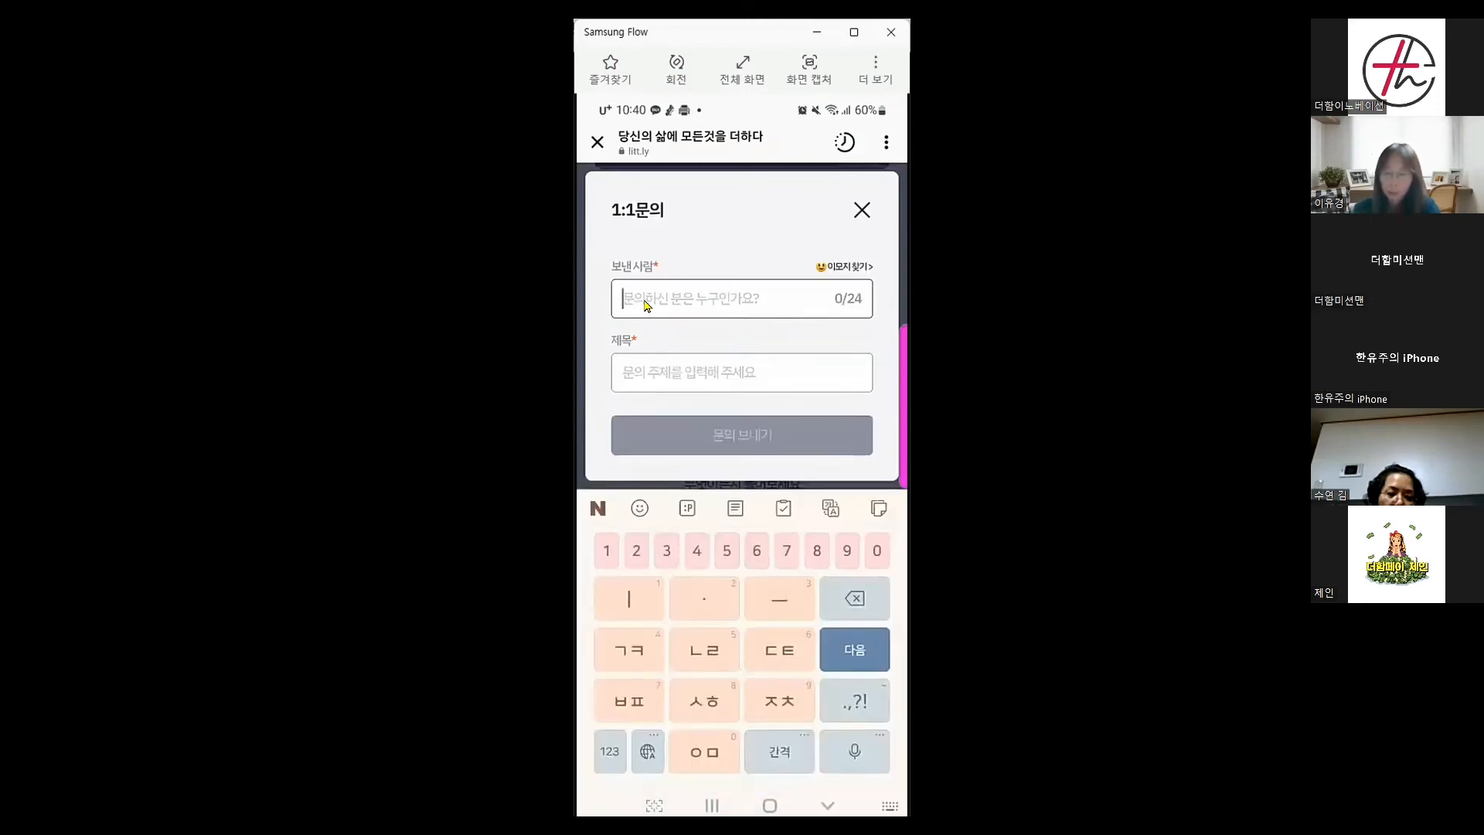
pyautogui.write('유키')
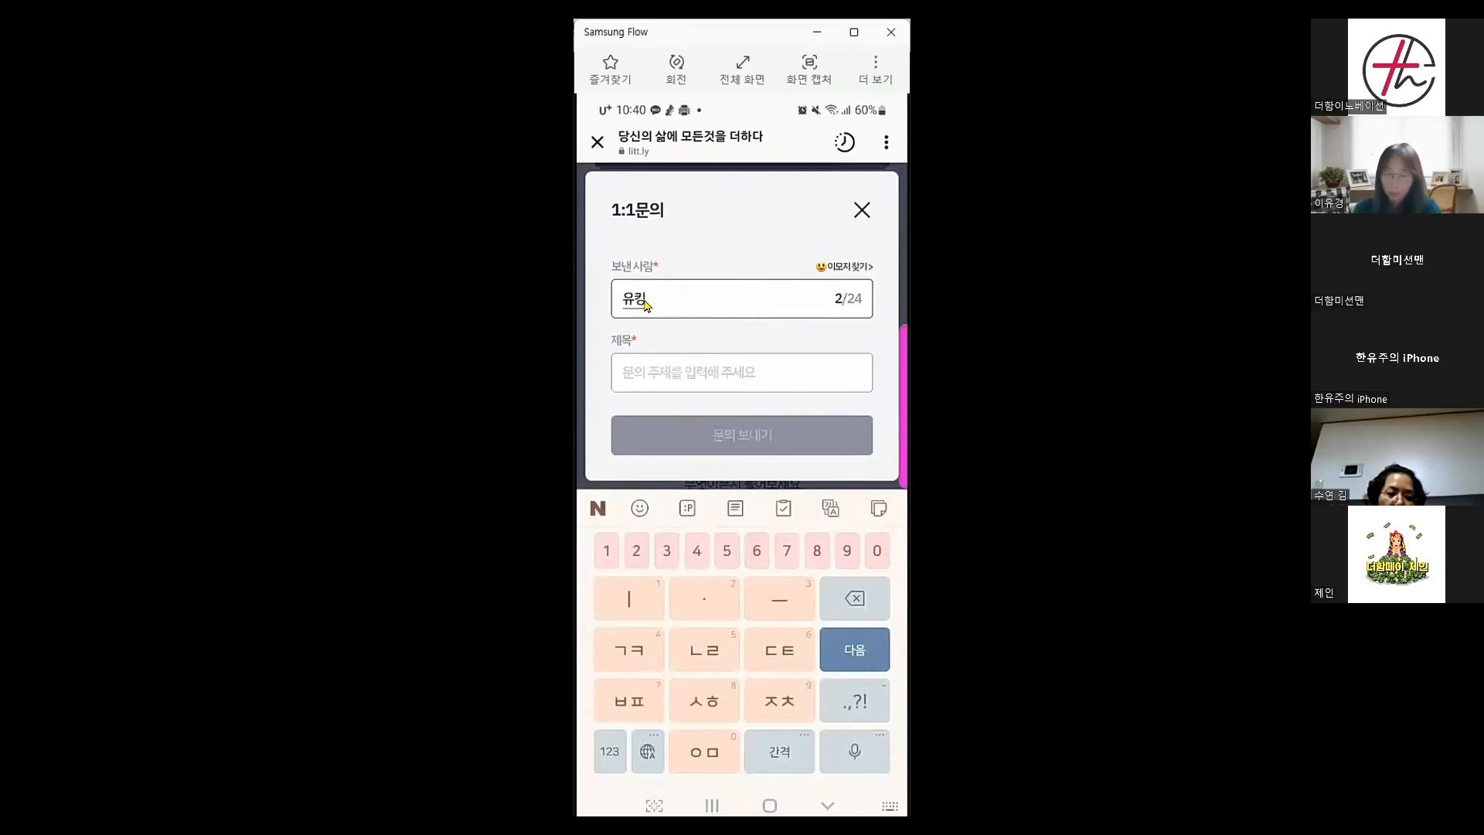
pyautogui.press('Tab')
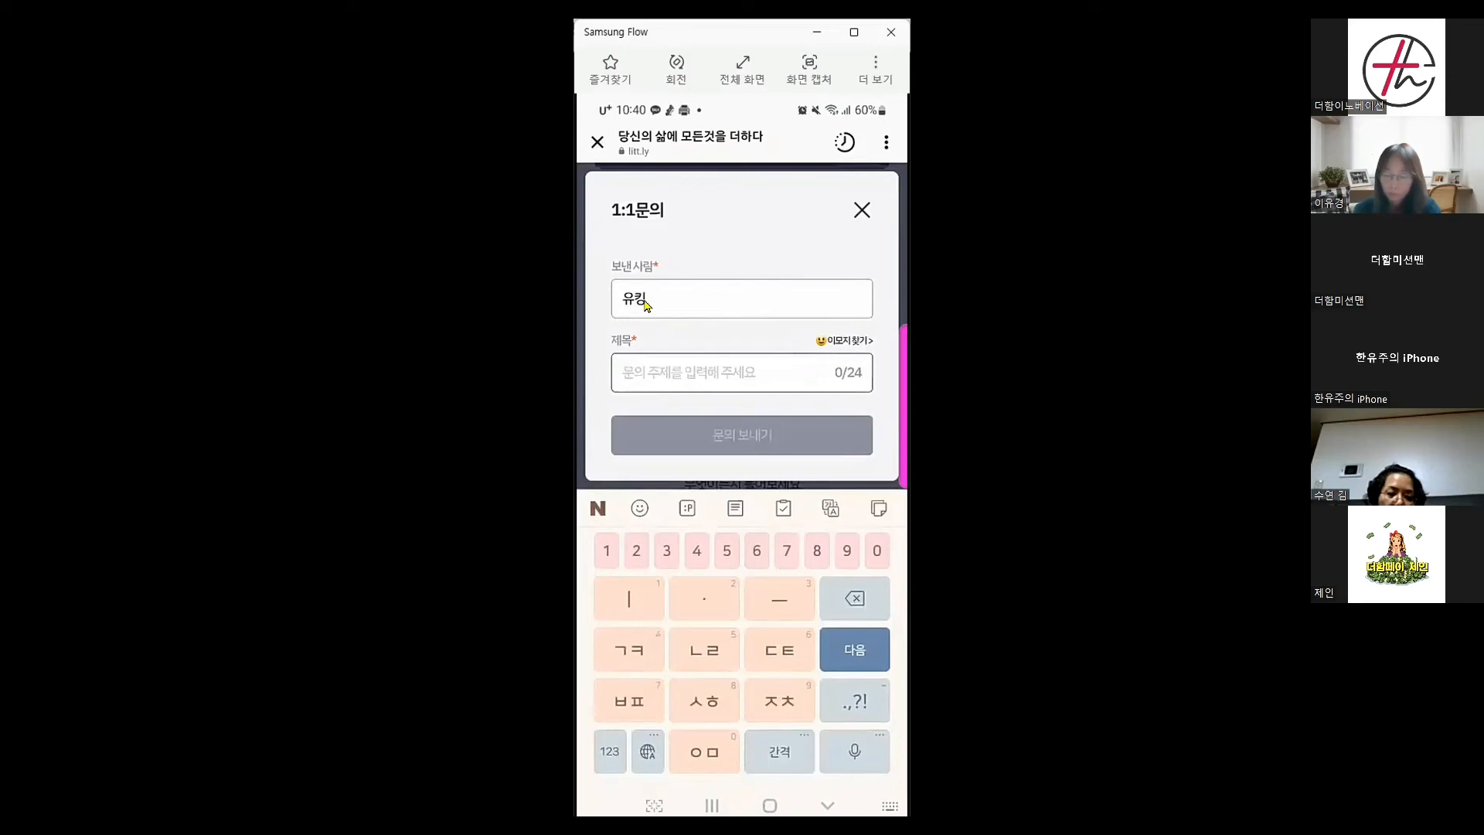
pyautogui.write('단ㅂ말기')
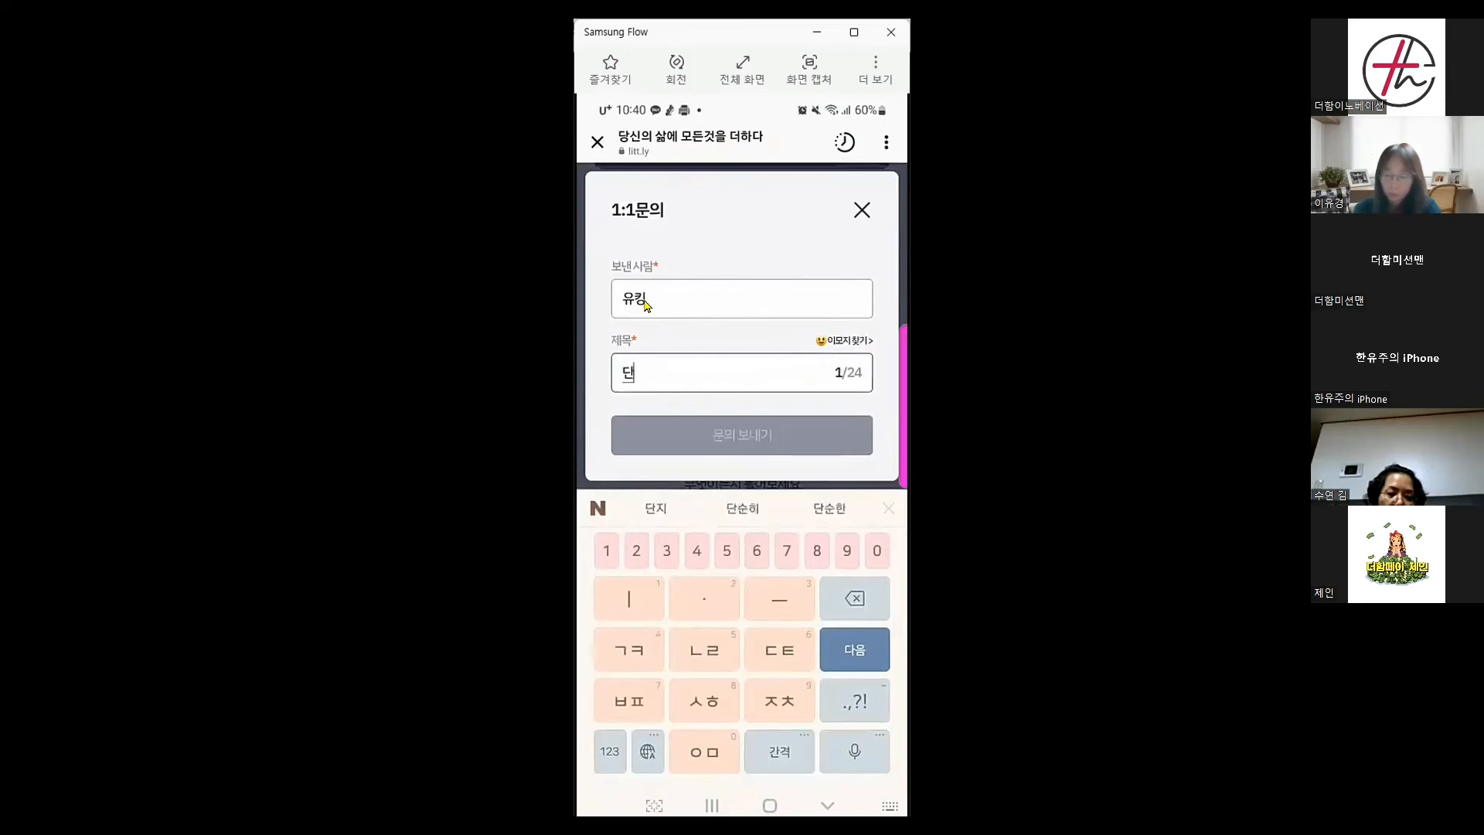
pyautogui.write('뮤의')
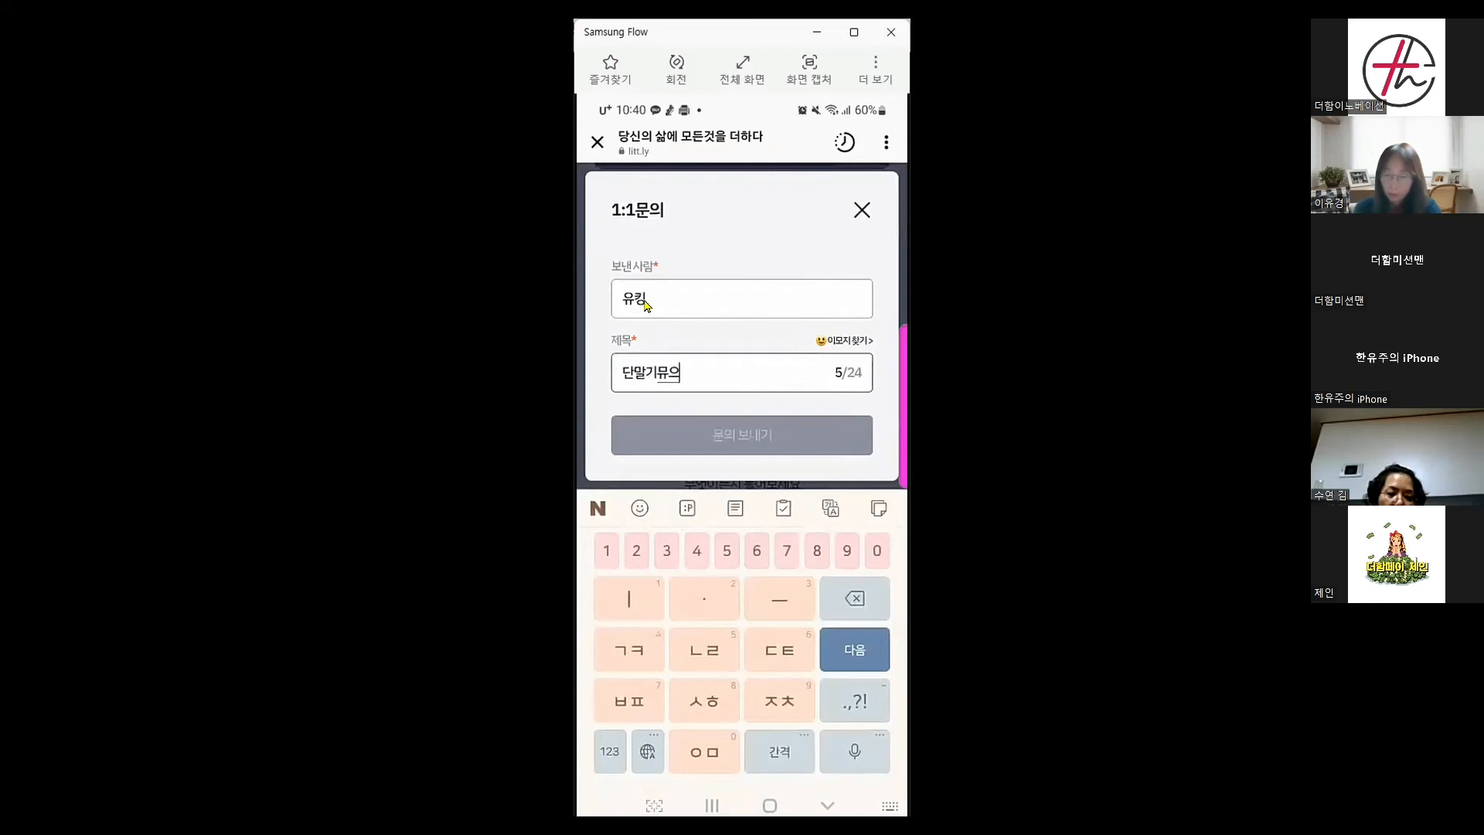
pyautogui.press('BackSpace')
pyautogui.write('문잉·')
pyautogui.write('의요')
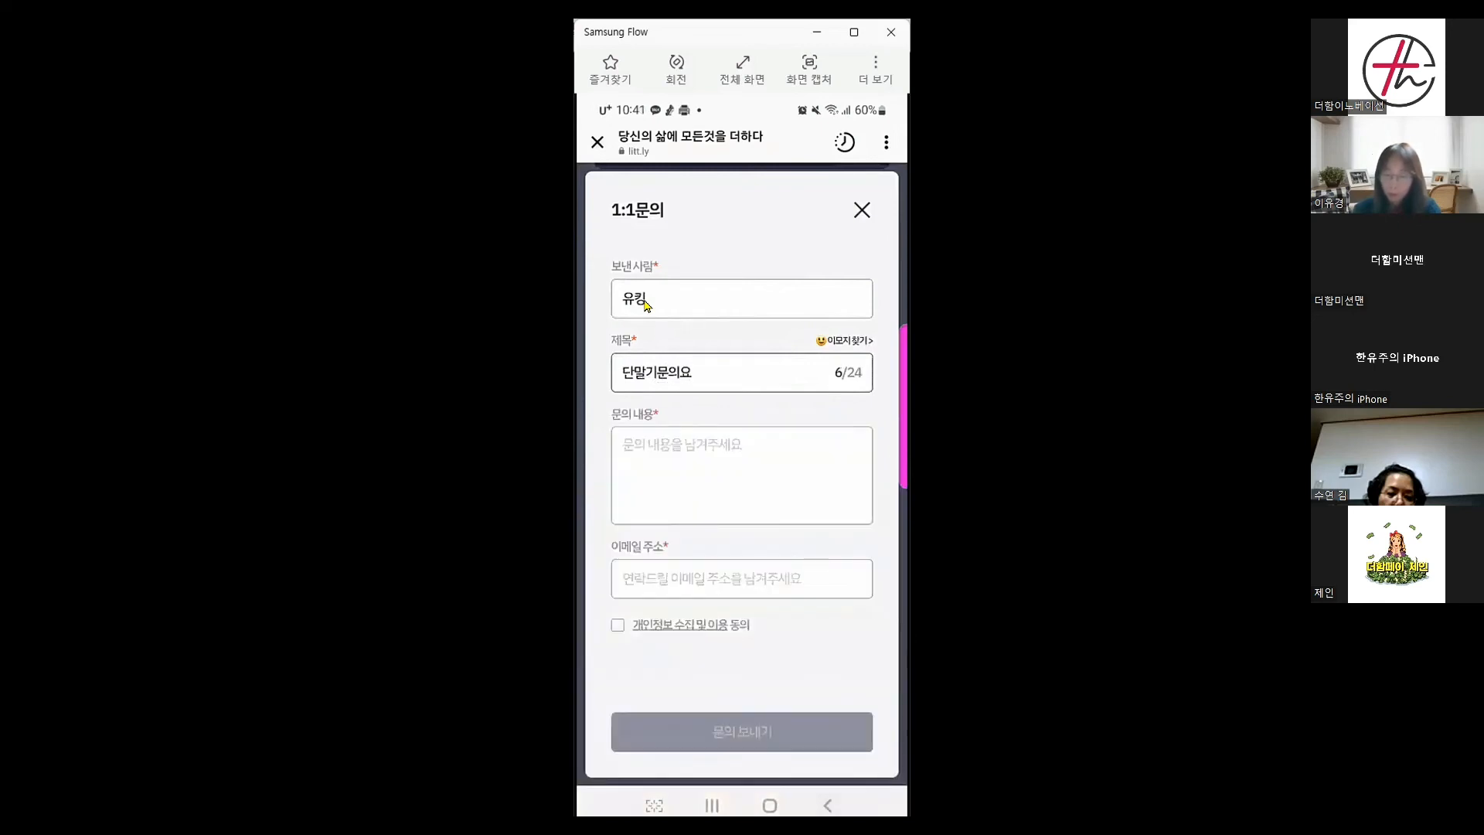
pyautogui.write('끄')
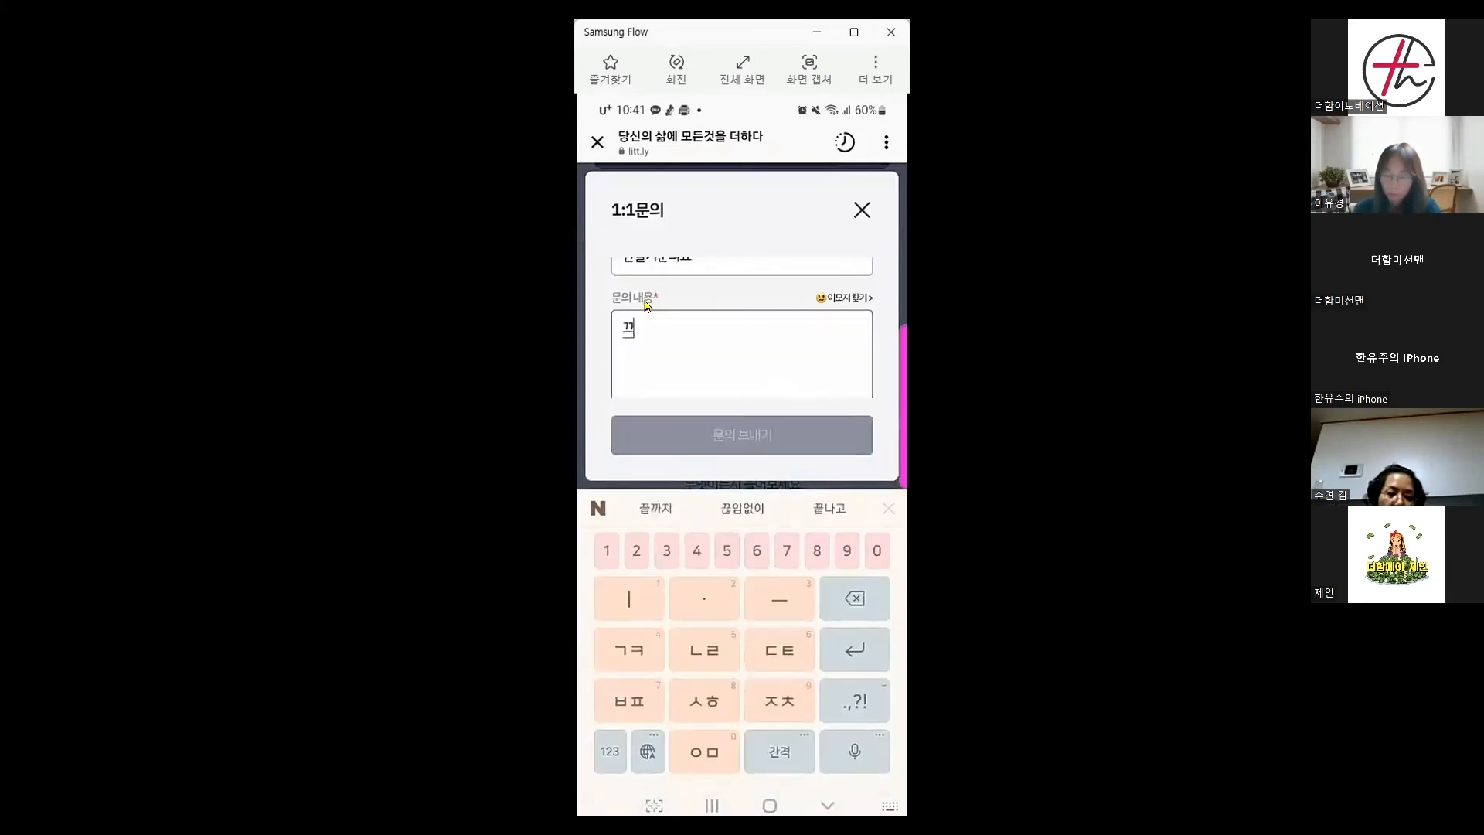
pyautogui.write('꼭')
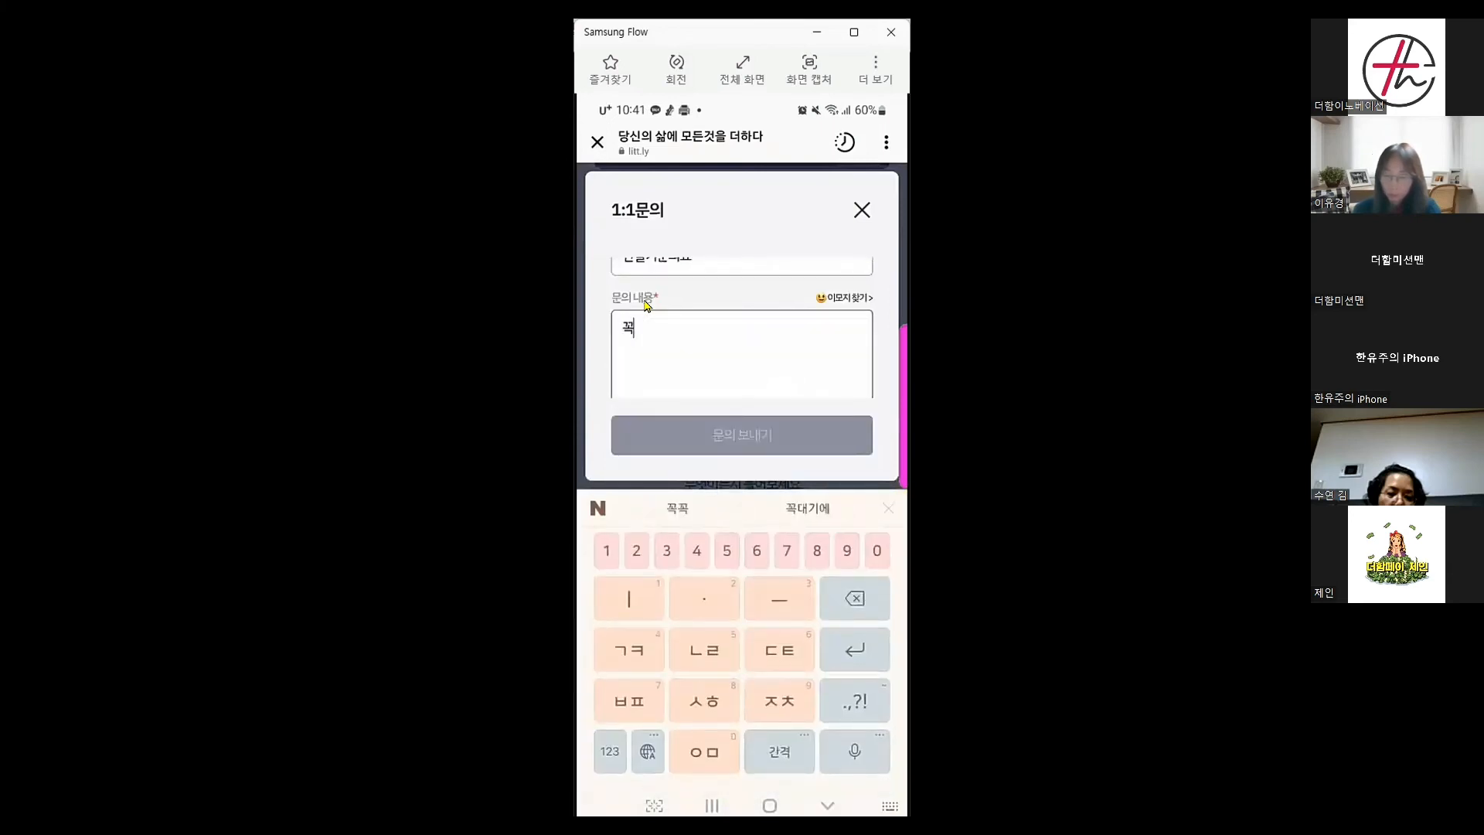
pyautogui.write(' 구매히')
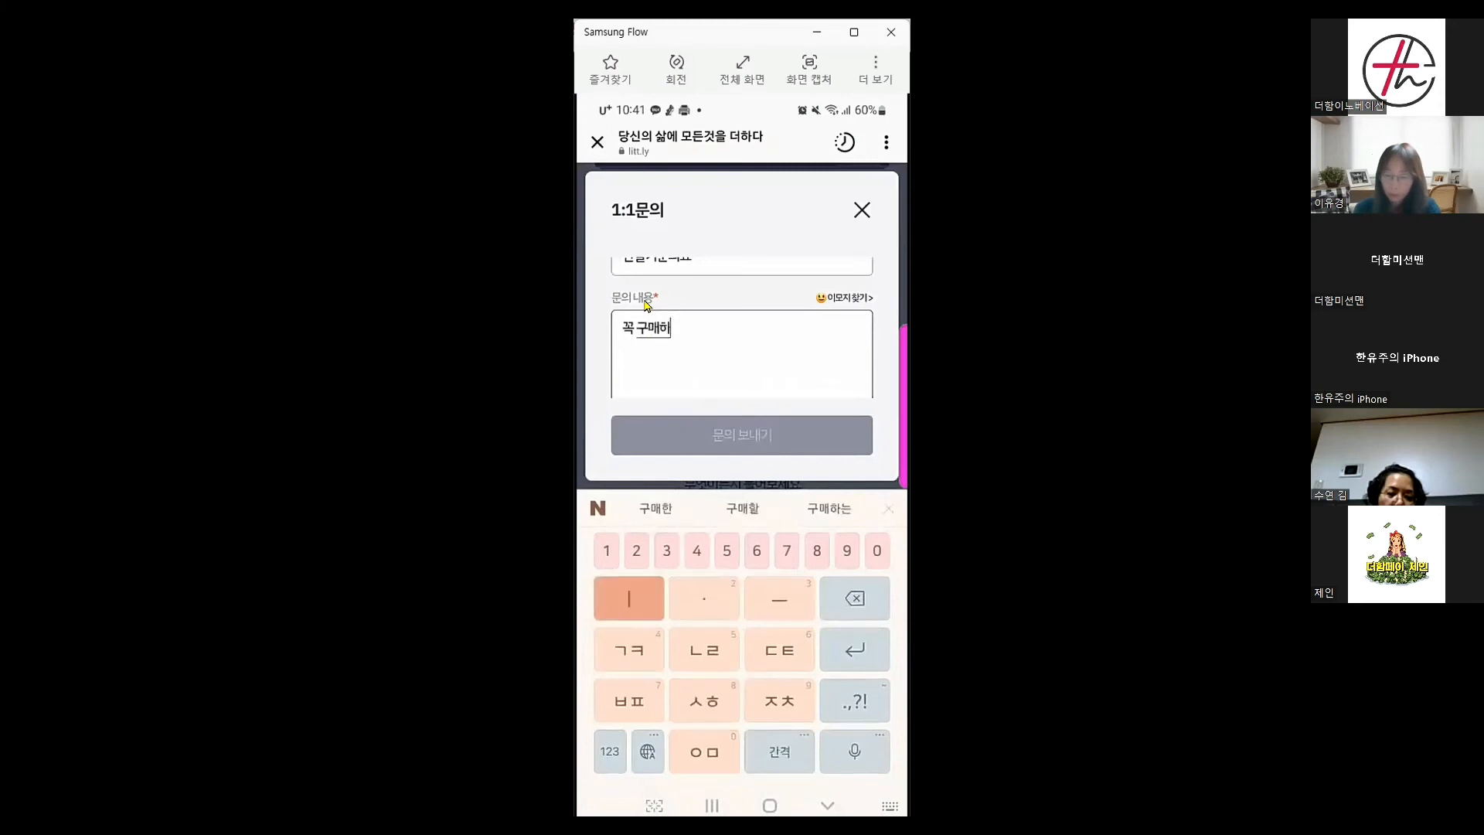
pyautogui.press('BackSpace')
pyautogui.write('해야드ㅡ')
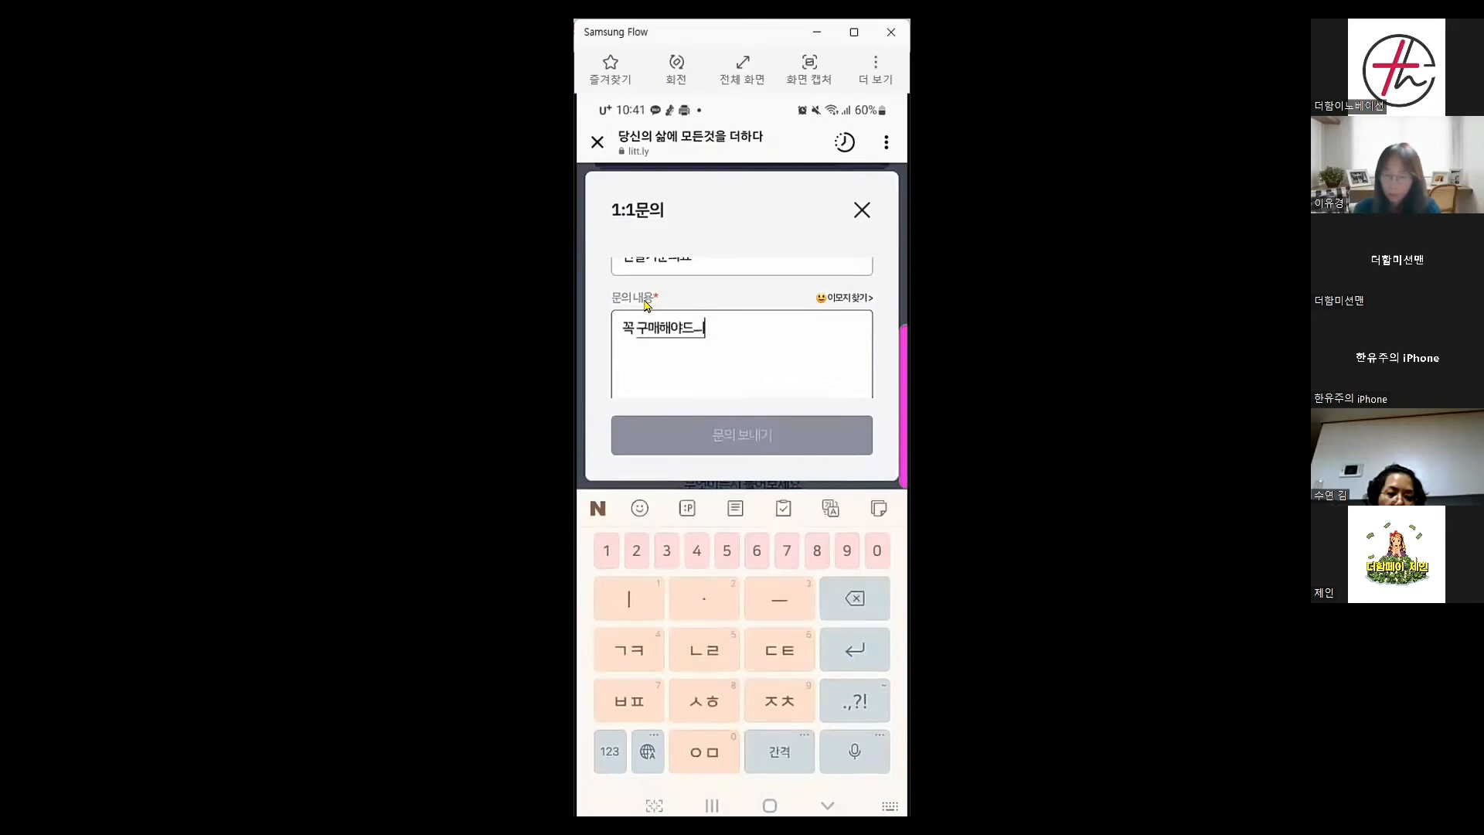
pyautogui.write('되닝')
pyautogui.write('나요')
pyautogui.press('Escape')
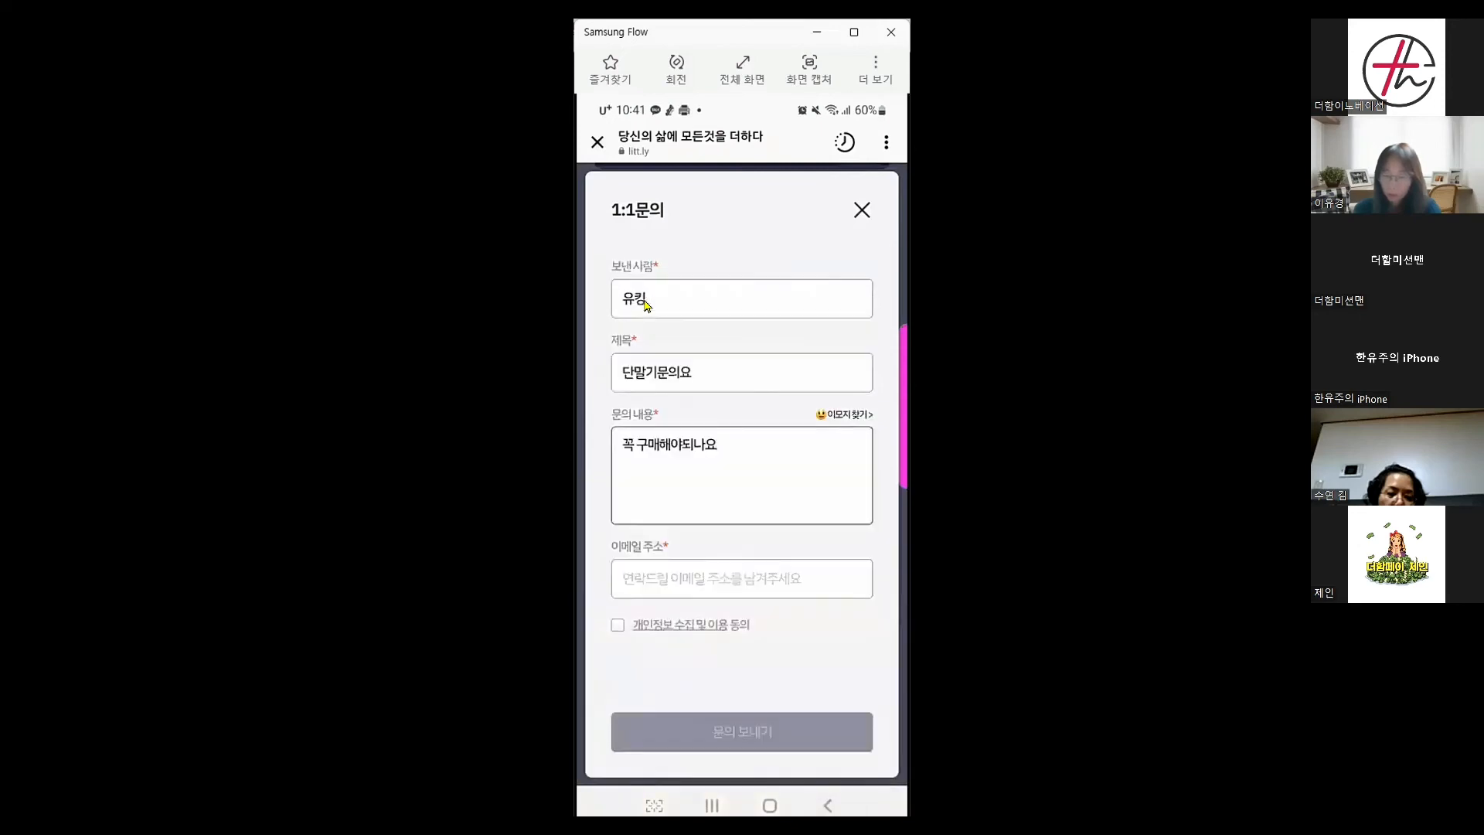
pyautogui.press('Tab')
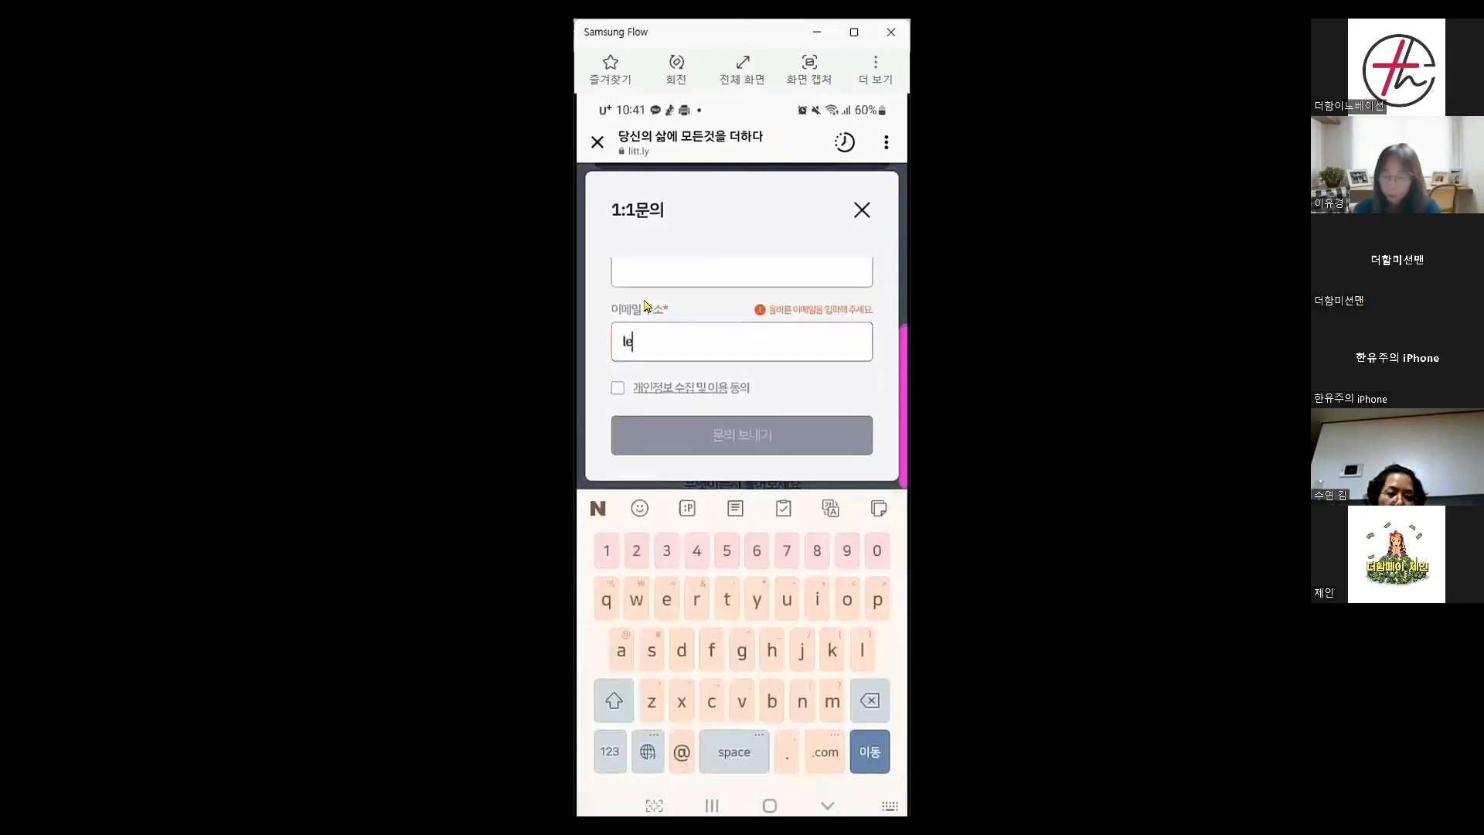
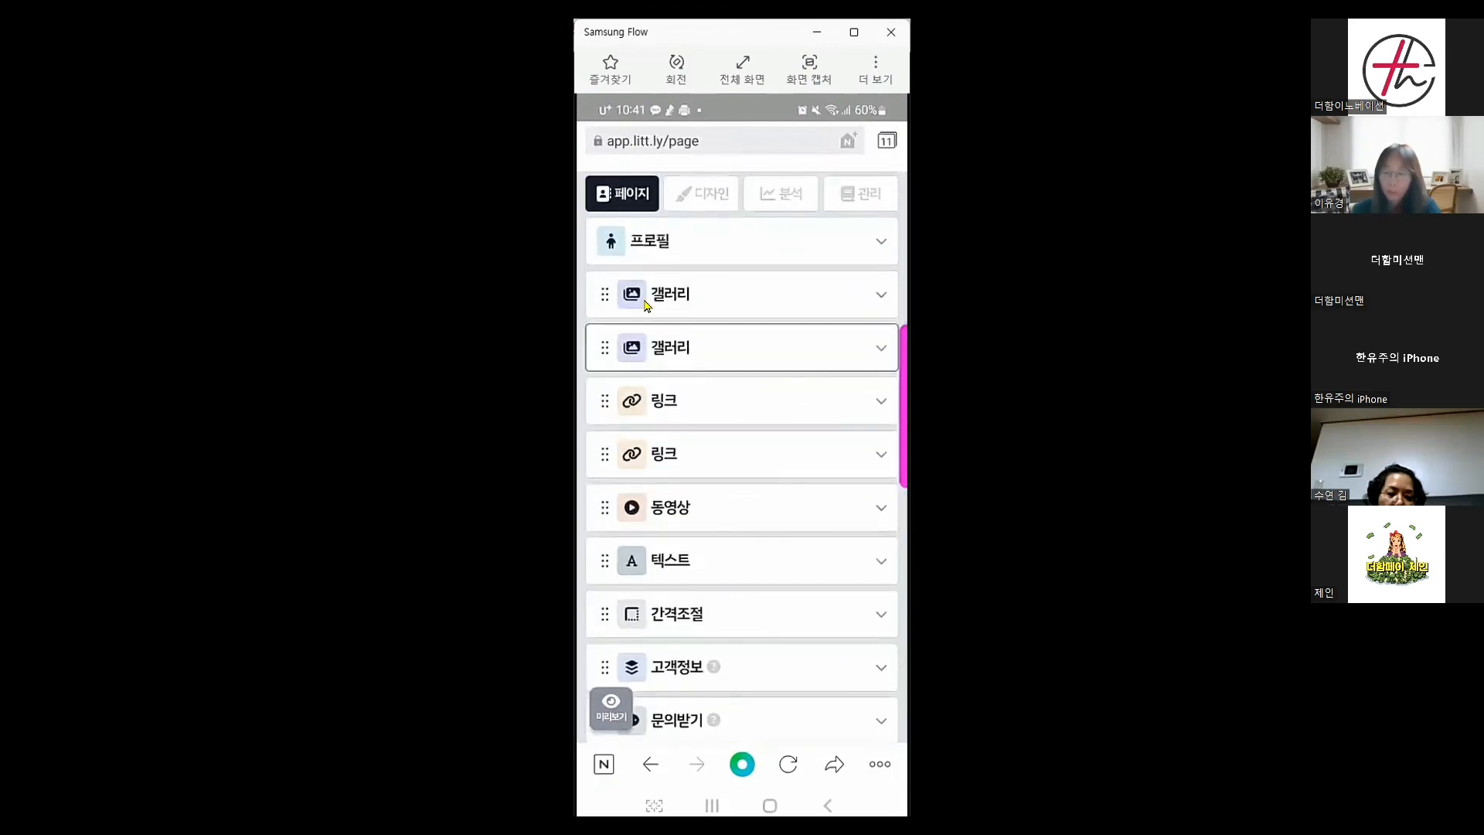
# Open 고객관리 under the 관리 tab to view the received inquiries
pyautogui.click(861, 199)
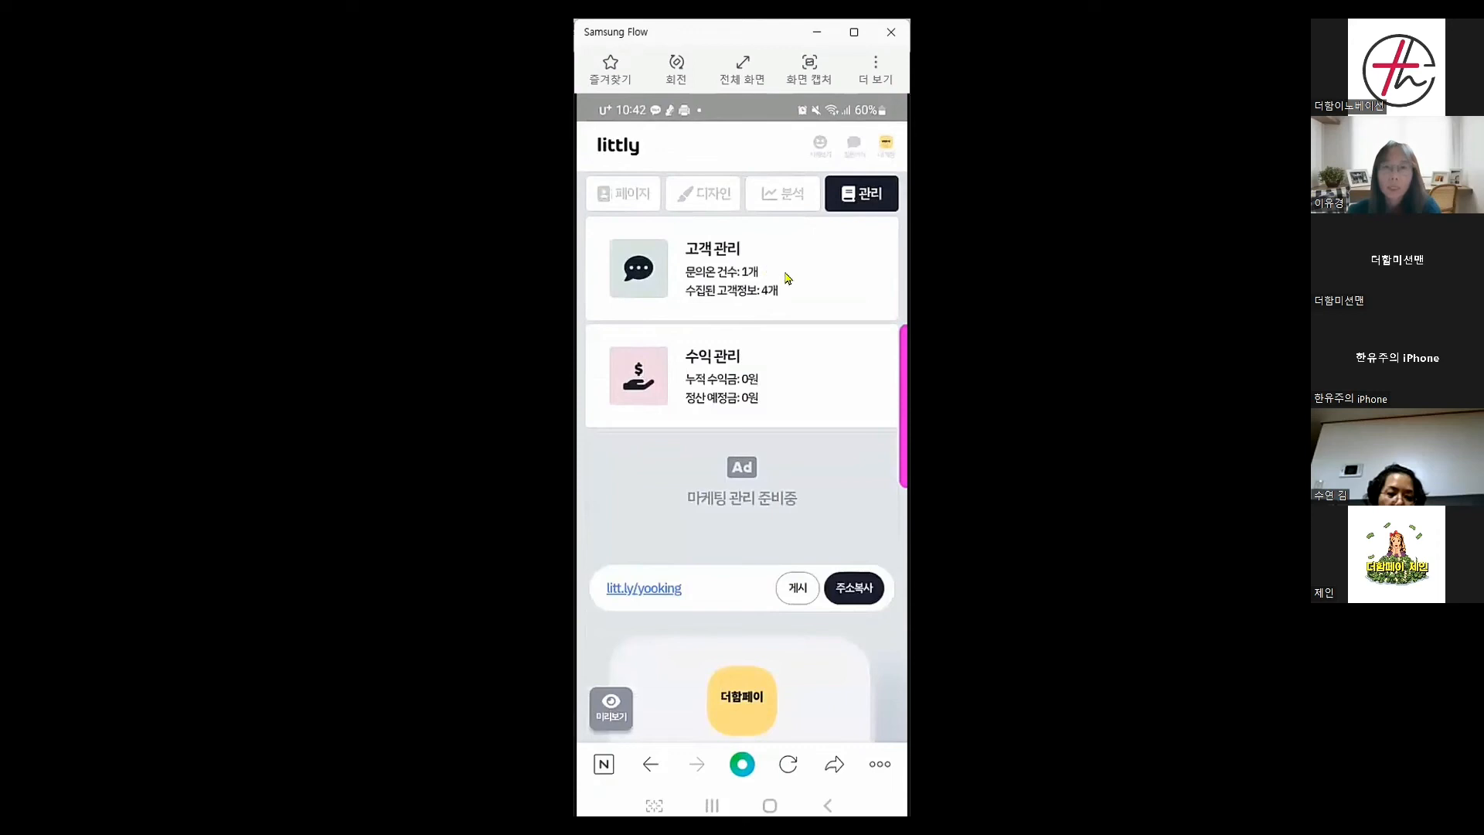
pyautogui.click(740, 278)
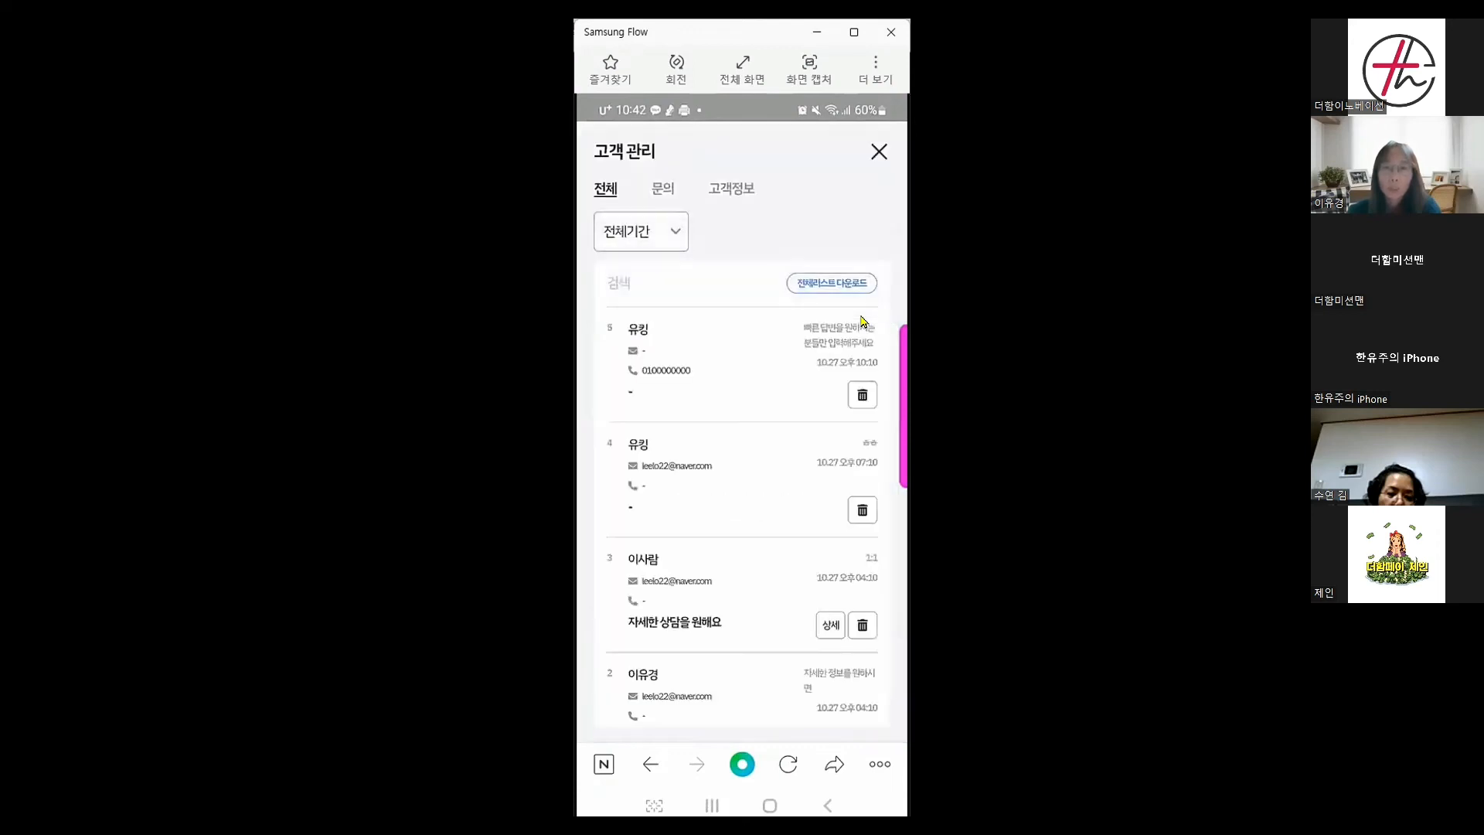
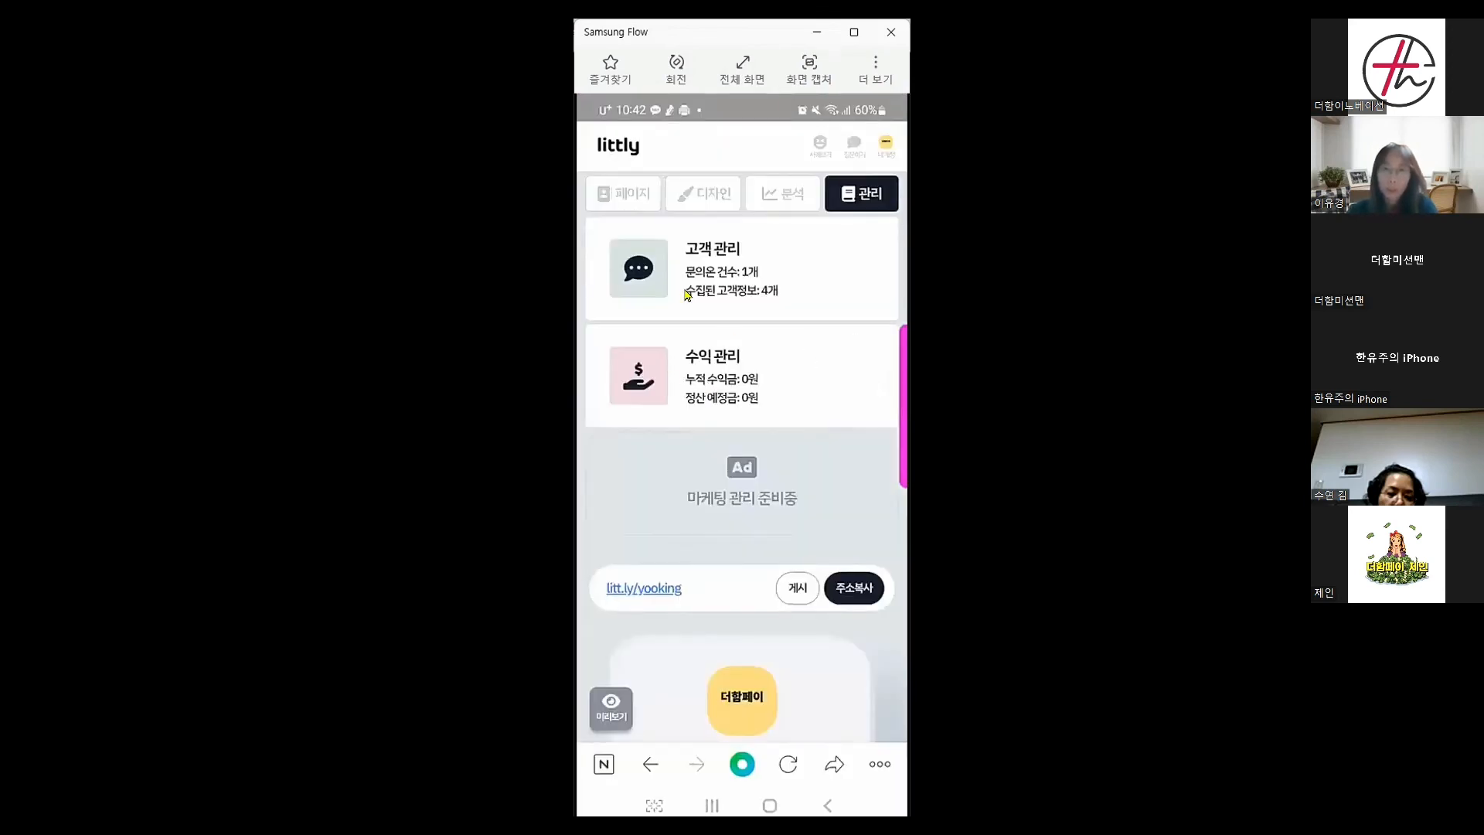
# Copy the page address litt.ly/yooking from the 페이지 tab, then bring up the recent apps
pyautogui.click(630, 202)
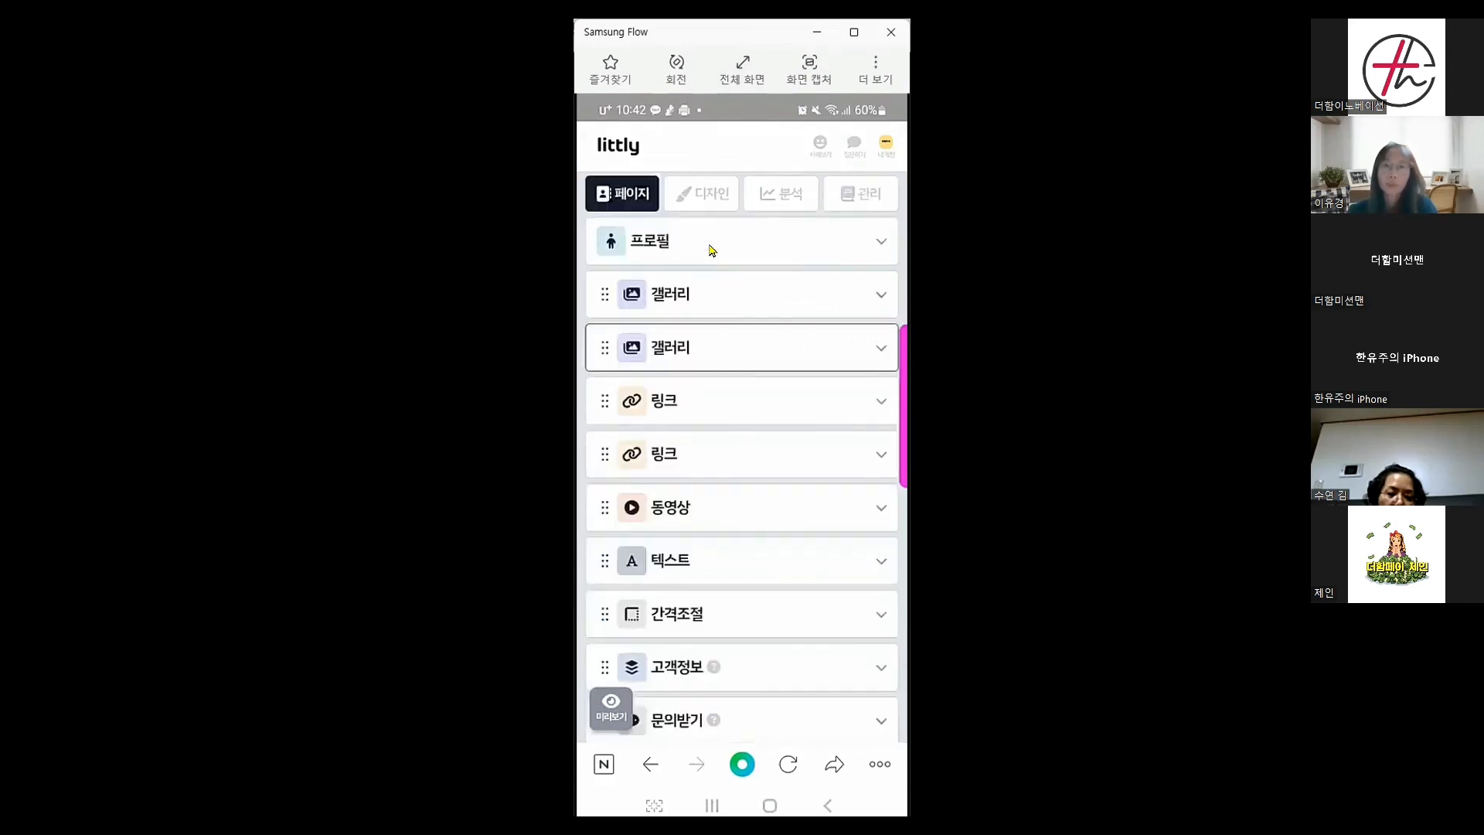
pyautogui.scroll(-6, 749, 482)
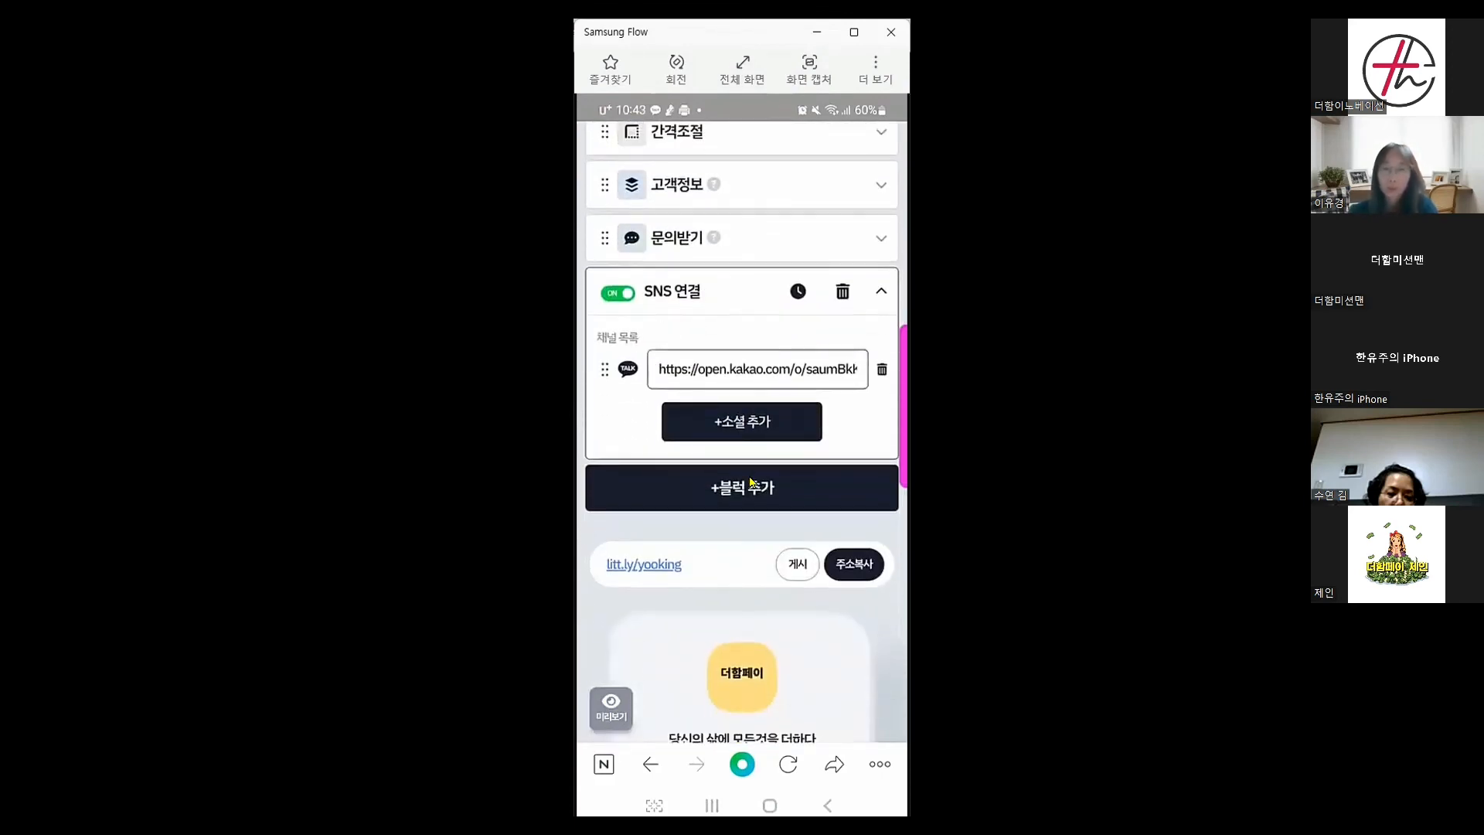
pyautogui.click(856, 571)
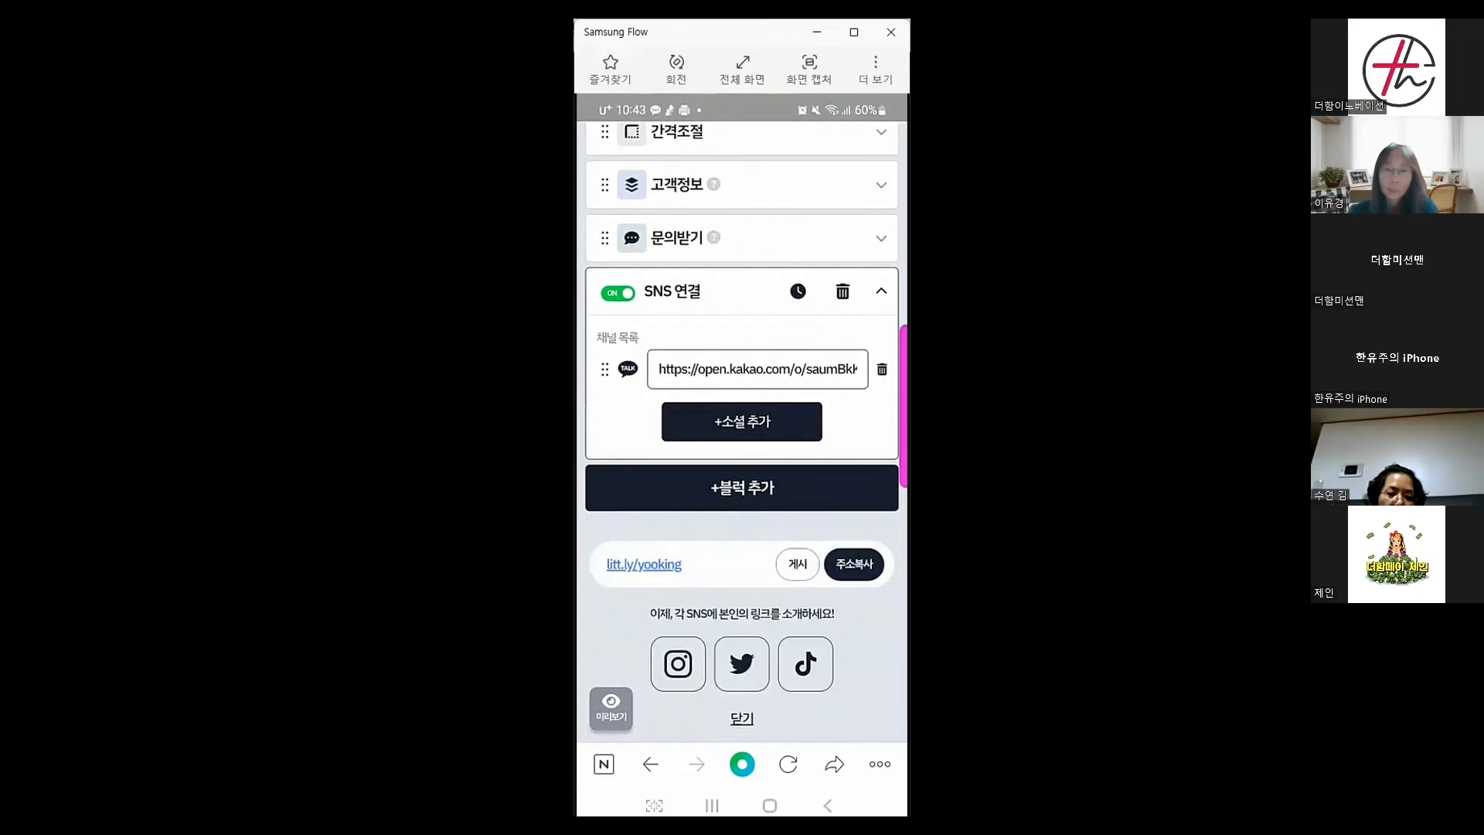
pyautogui.click(712, 805)
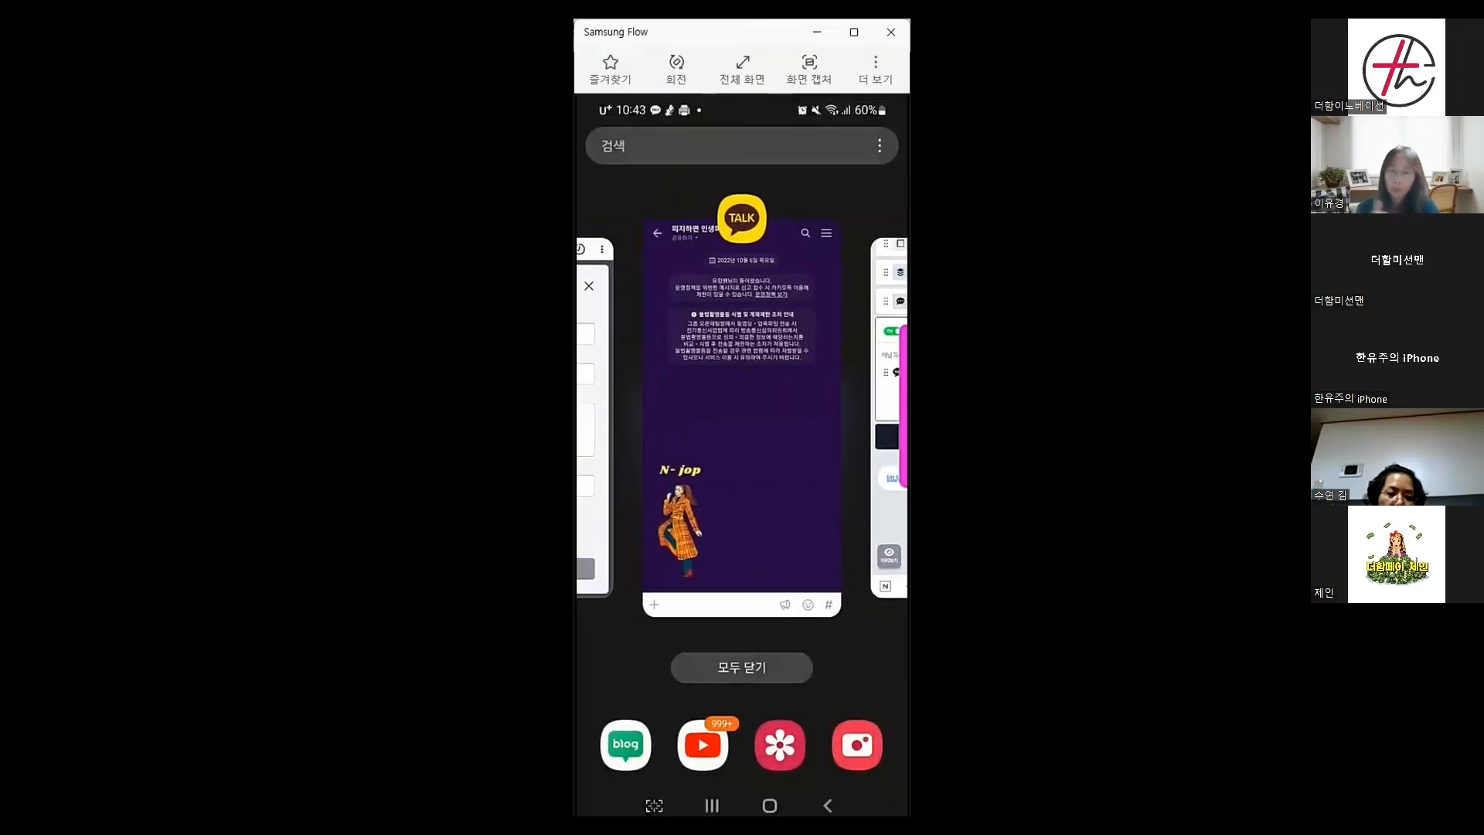
# Return to the KakaoTalk open chat and start a new notice from its notices page
pyautogui.click(742, 419)
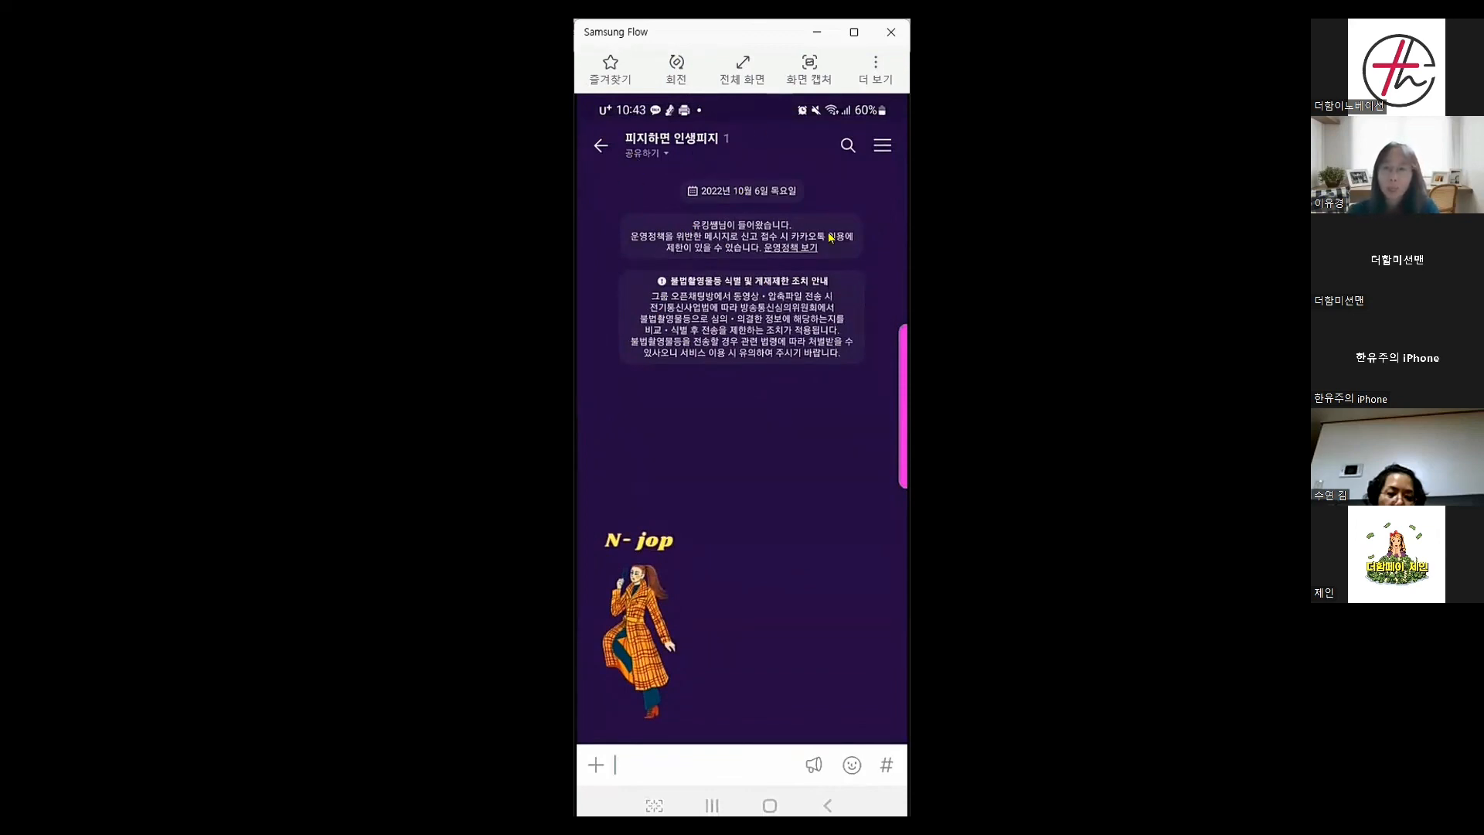
pyautogui.click(881, 146)
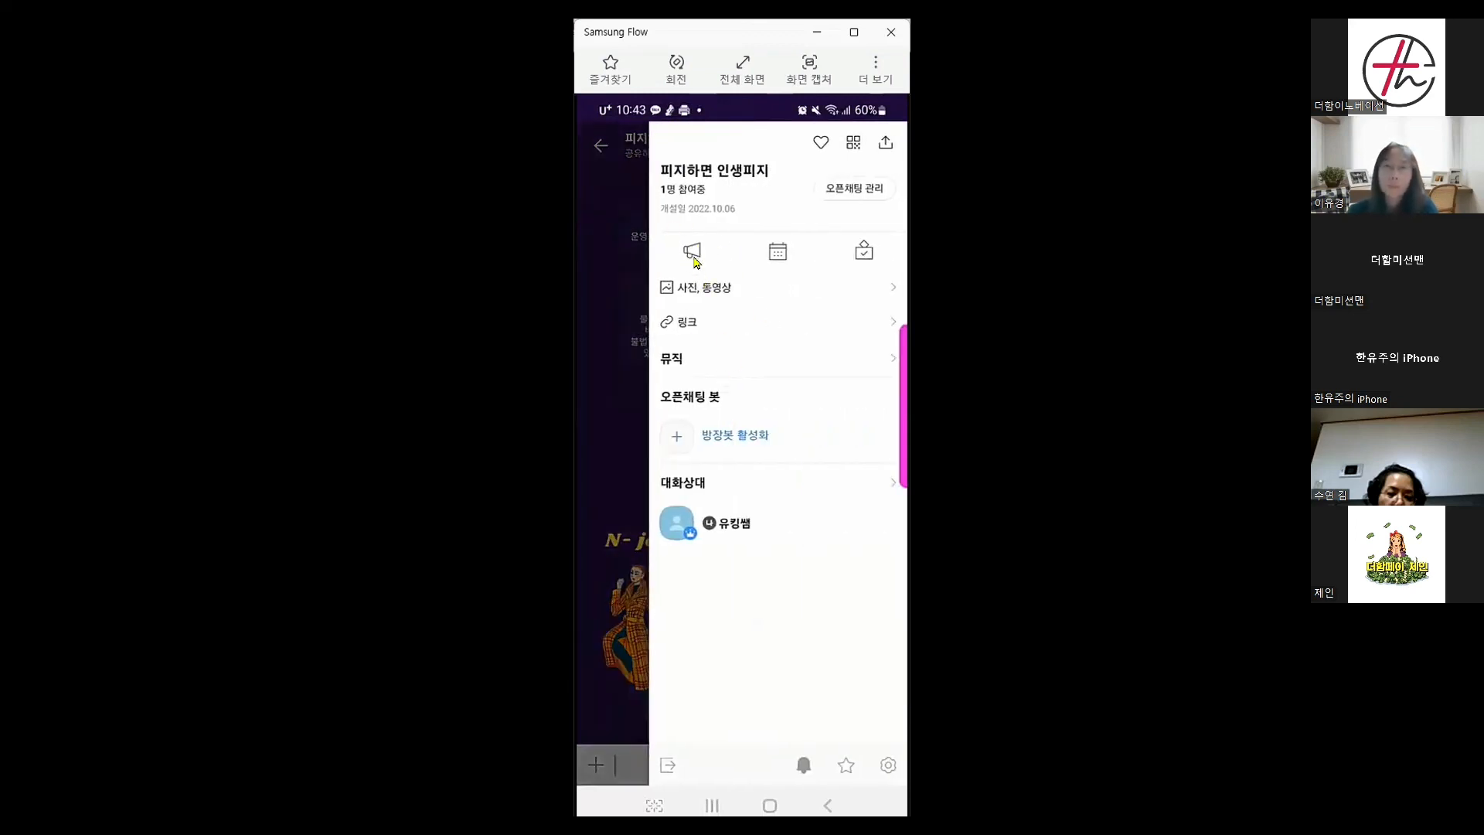
pyautogui.click(693, 255)
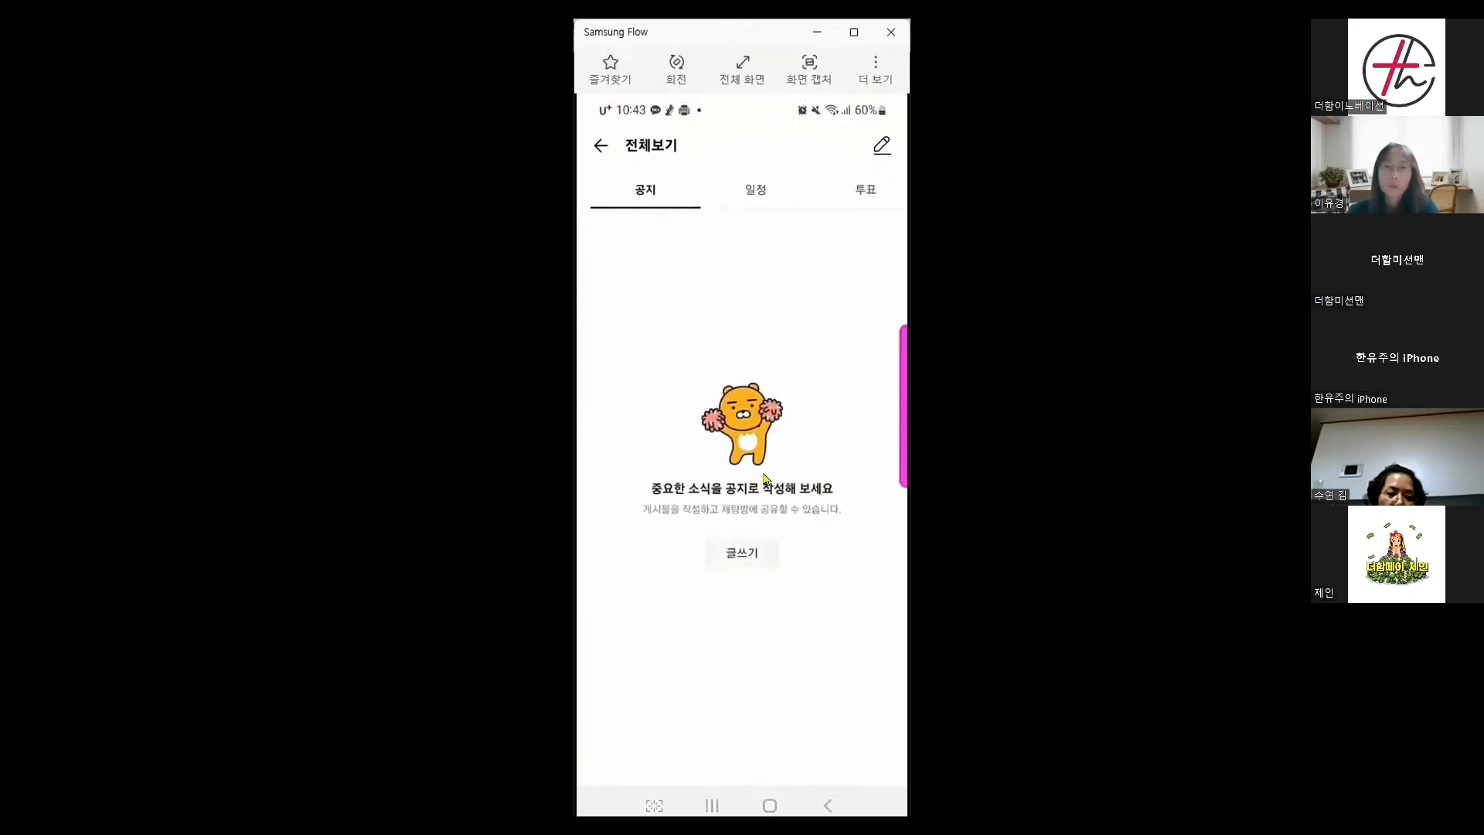
pyautogui.click(746, 554)
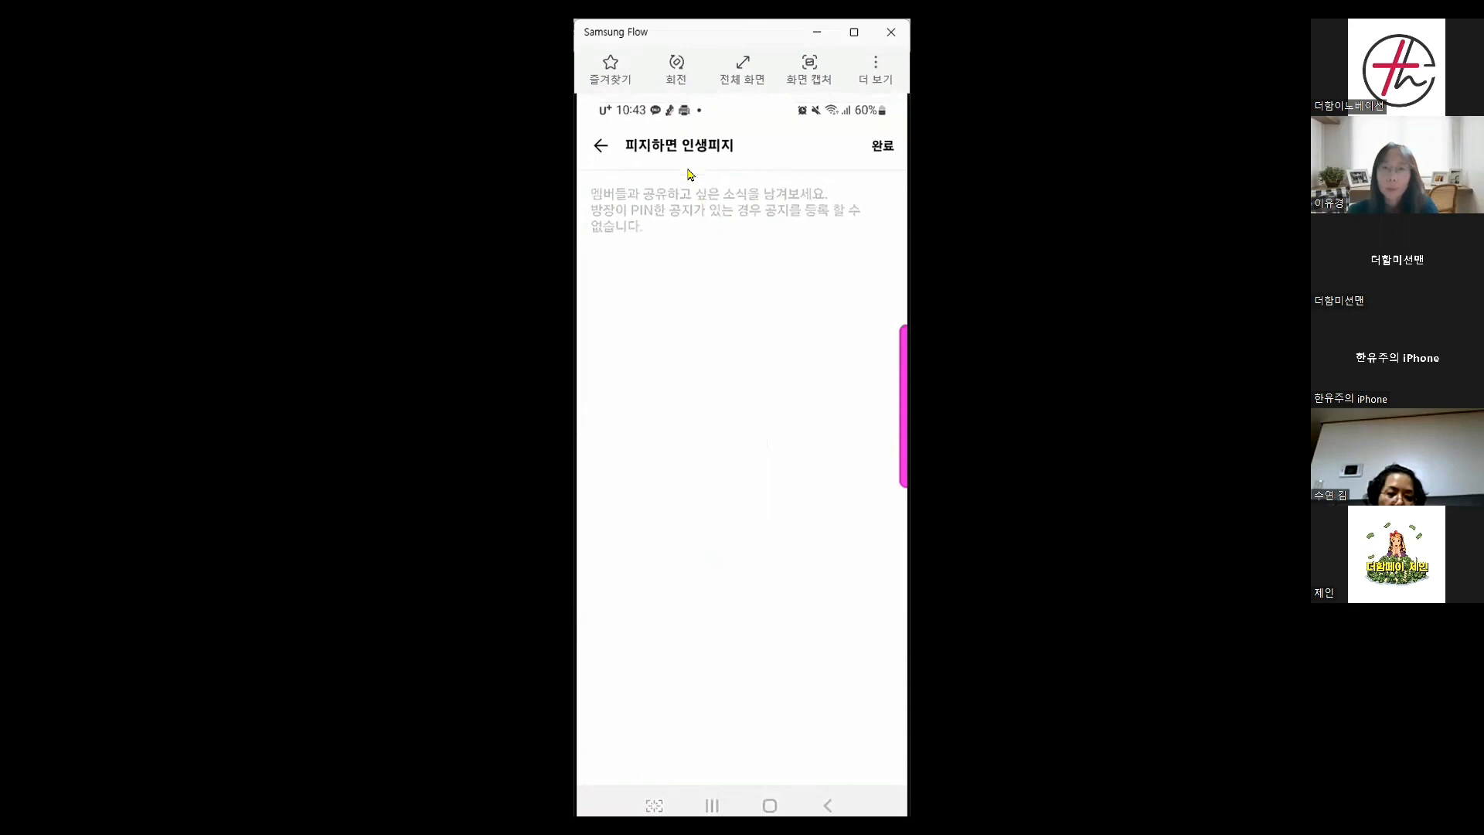
# Write the notice '💥💥여기를 보세요👉🏻' plus the pasted litt.ly/yooking address and publish it
pyautogui.click(800, 206)
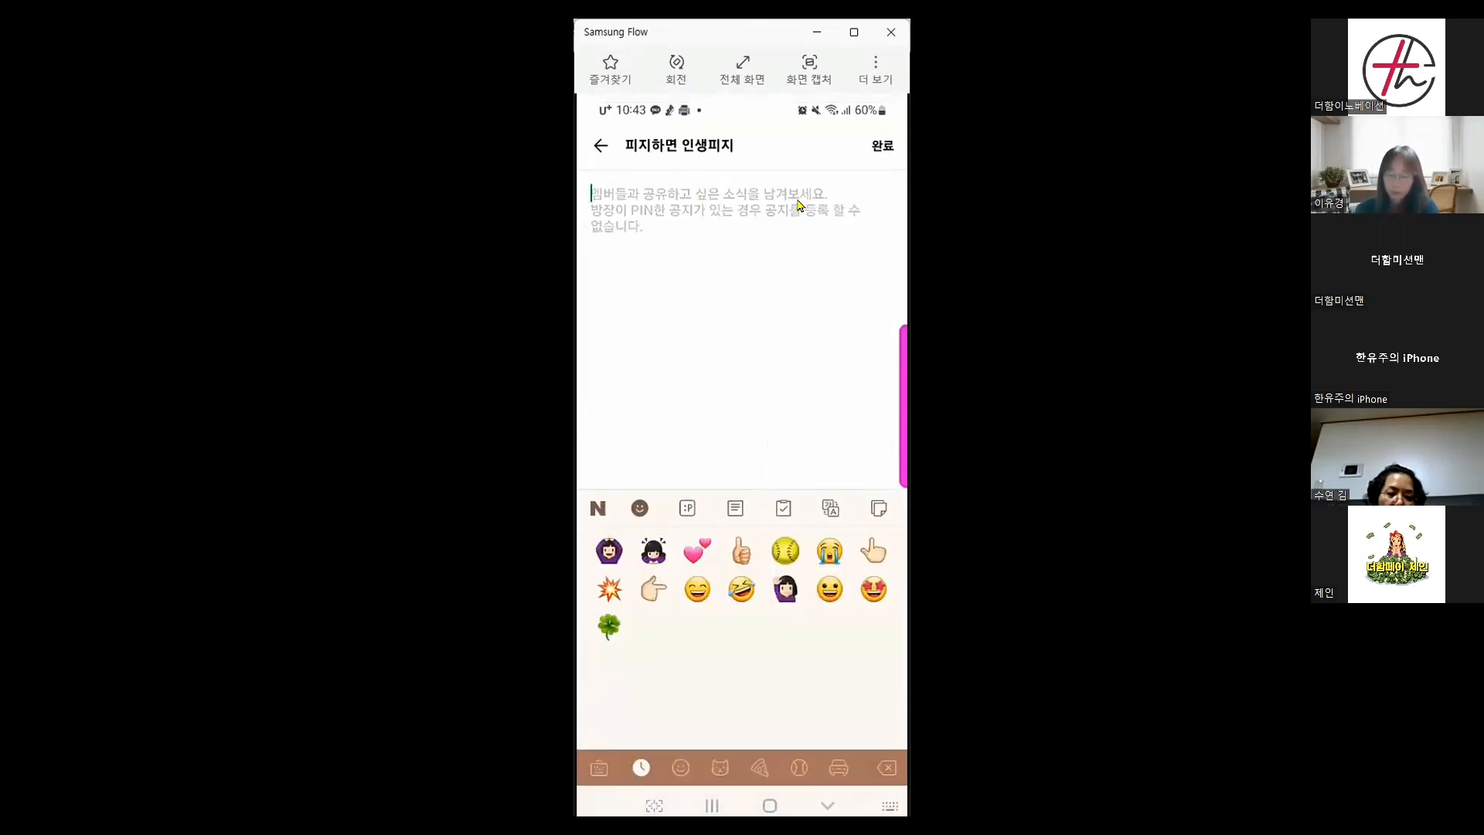
pyautogui.write('💥💥💥')
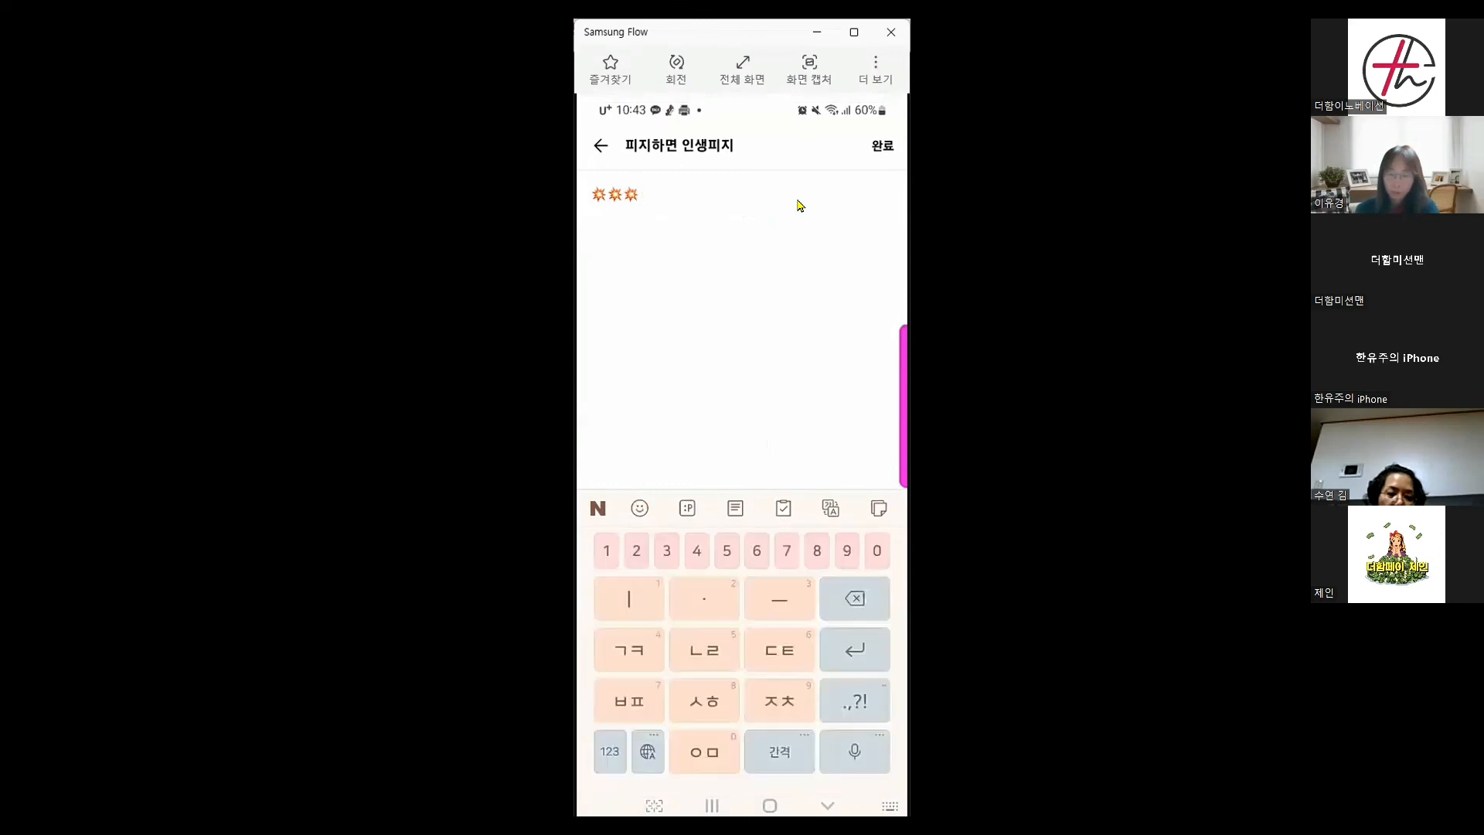
pyautogui.write('여긴를')
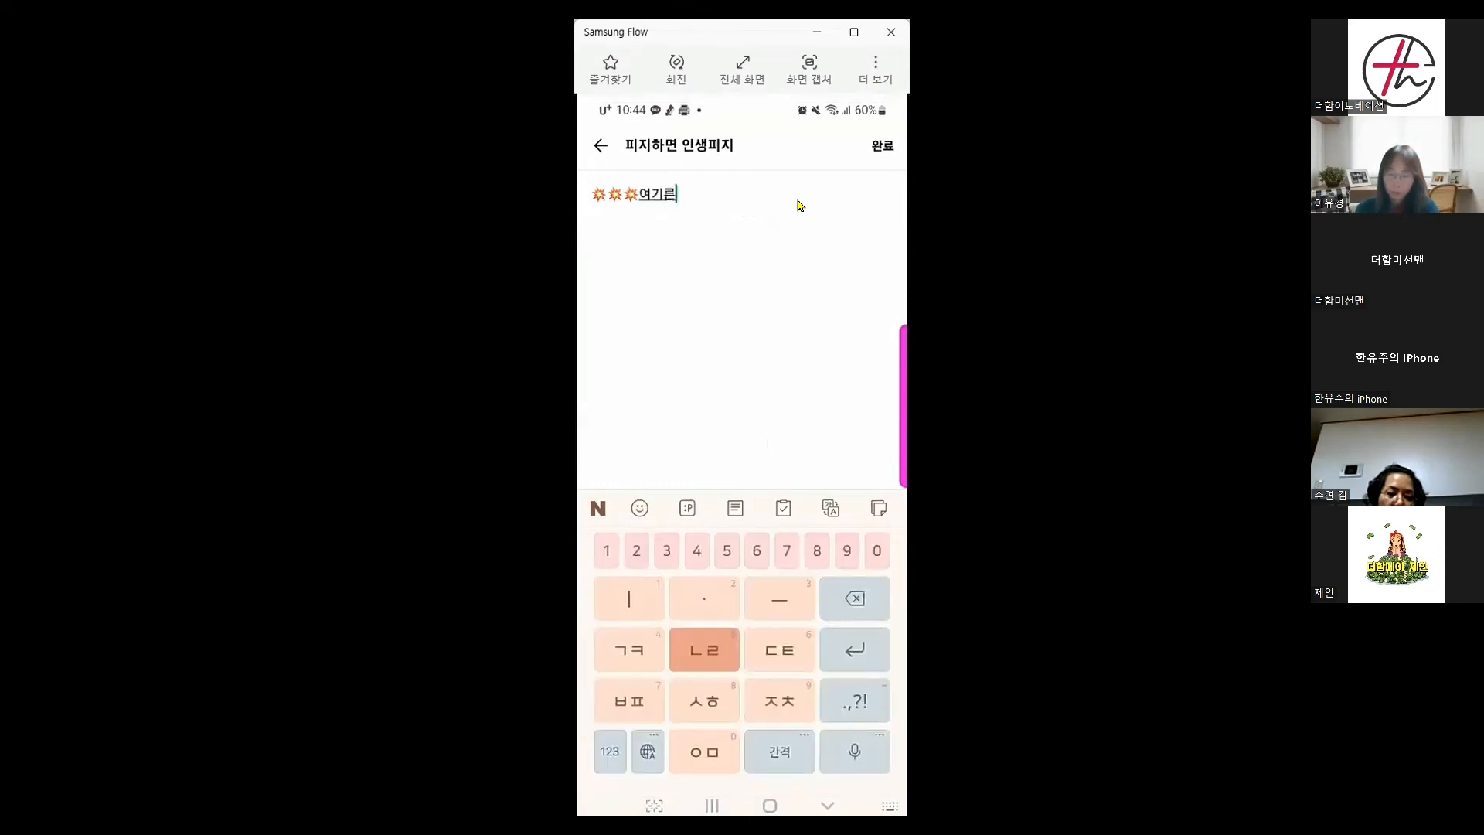
pyautogui.write(' 보세요')
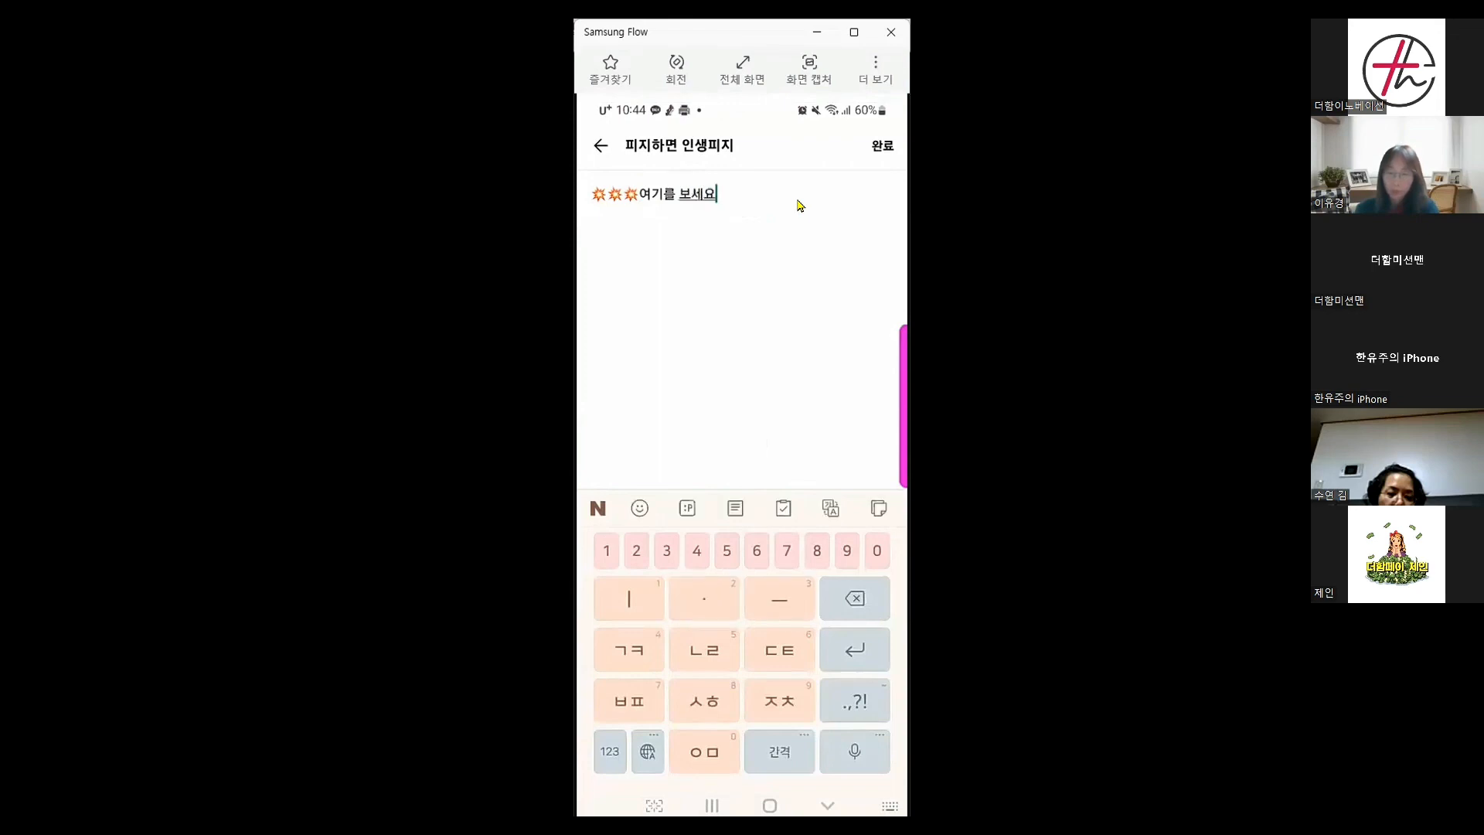
pyautogui.press('space')
pyautogui.write('https://litt.ly/yooking')
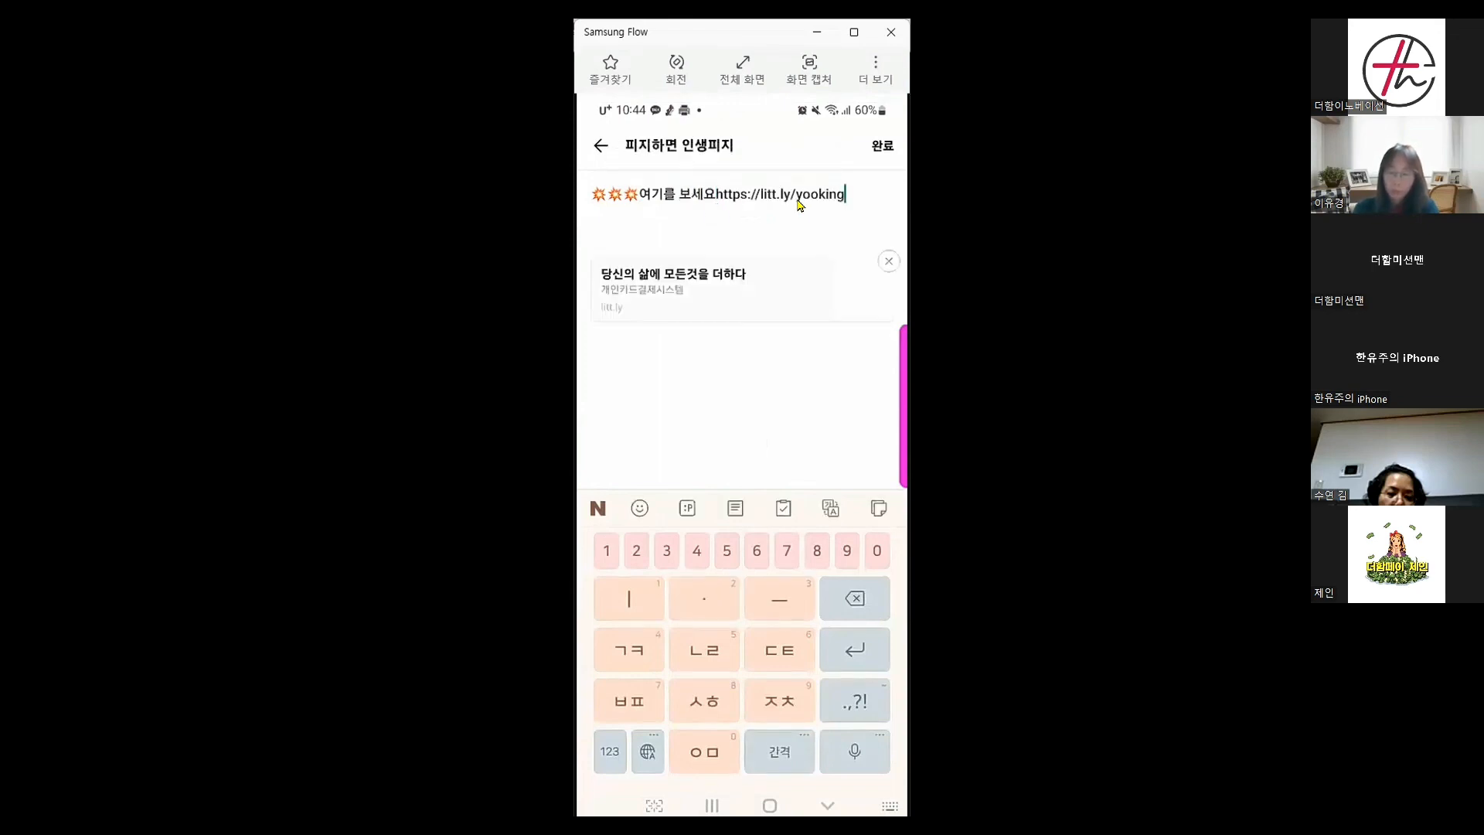
pyautogui.click(704, 194)
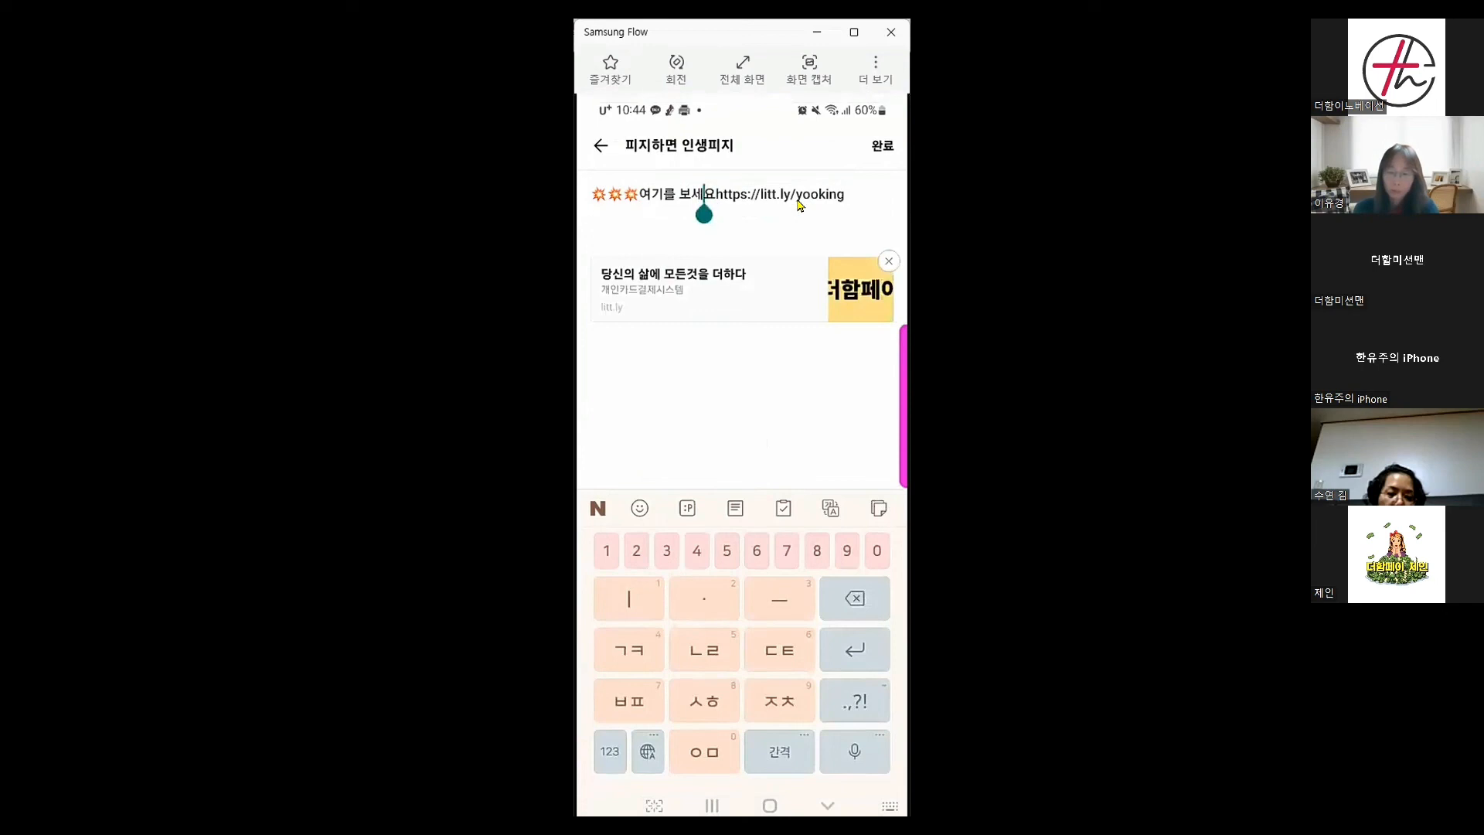
pyautogui.click(639, 194)
pyautogui.press('BackSpace')
pyautogui.click(699, 194)
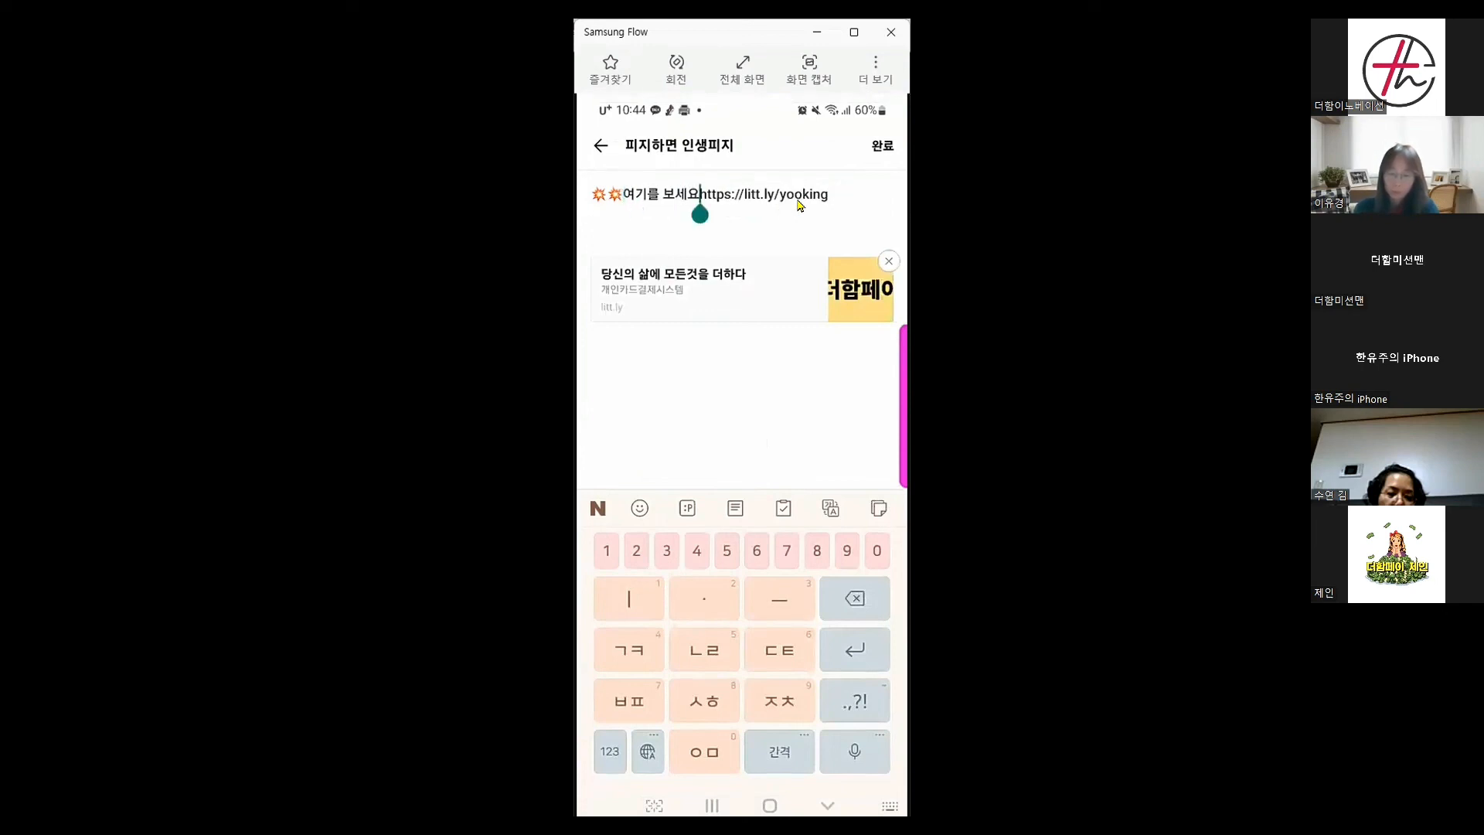
pyautogui.click(639, 507)
pyautogui.click(653, 589)
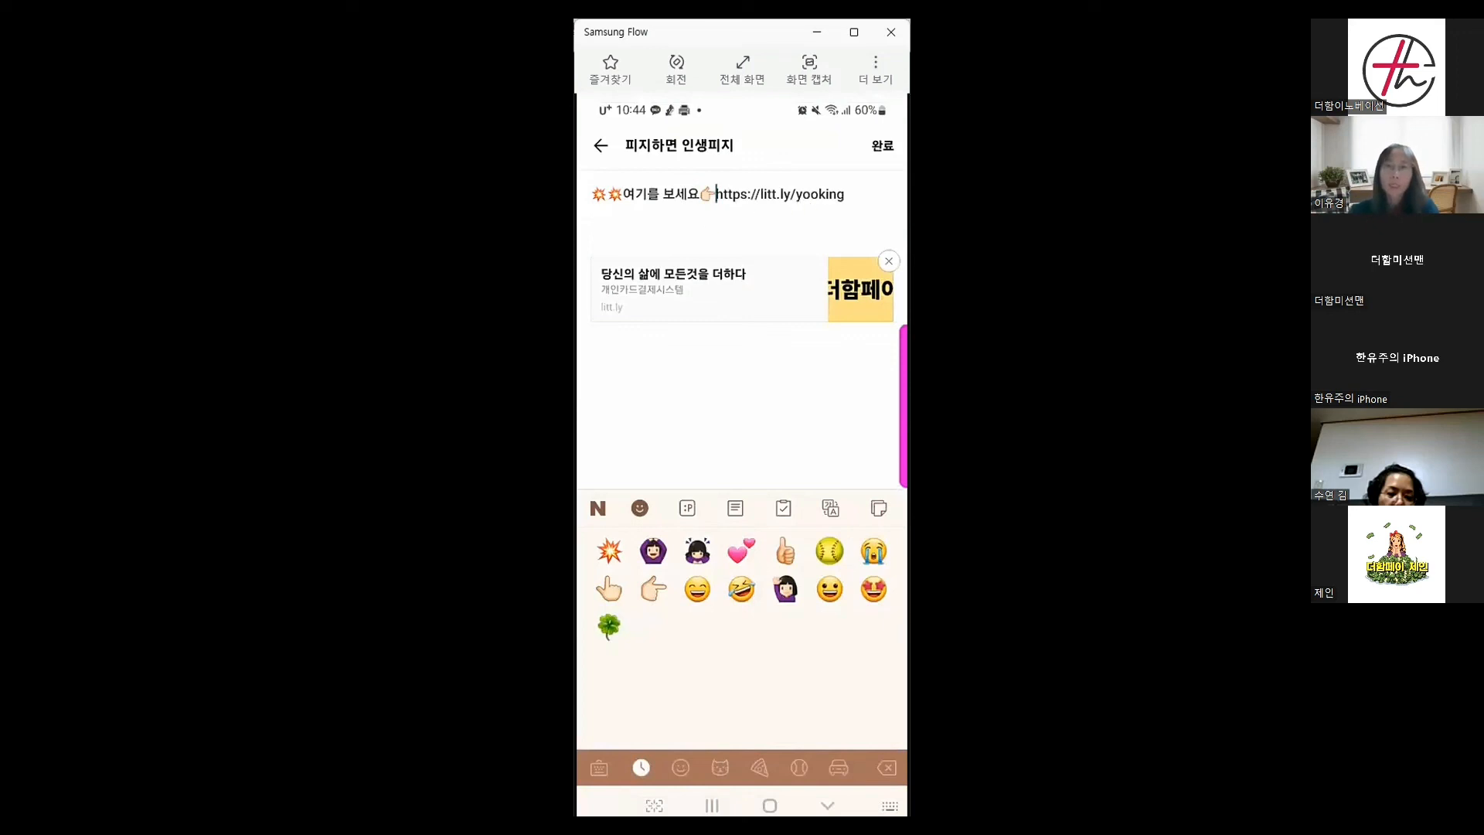
pyautogui.click(880, 147)
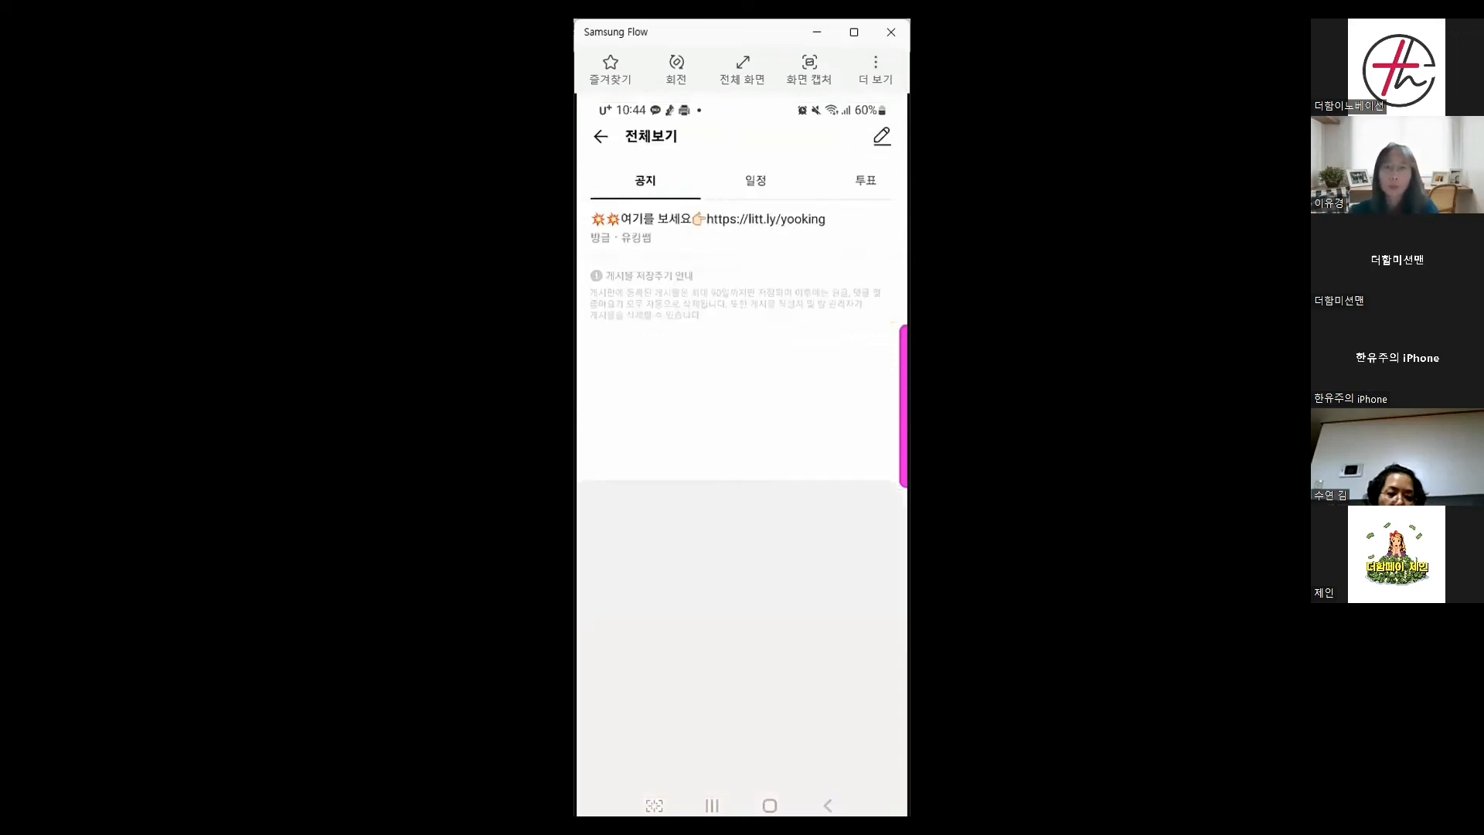
# Open the notice's litt.ly/yooking link, browse to the footer and back, then exit
pyautogui.click(600, 148)
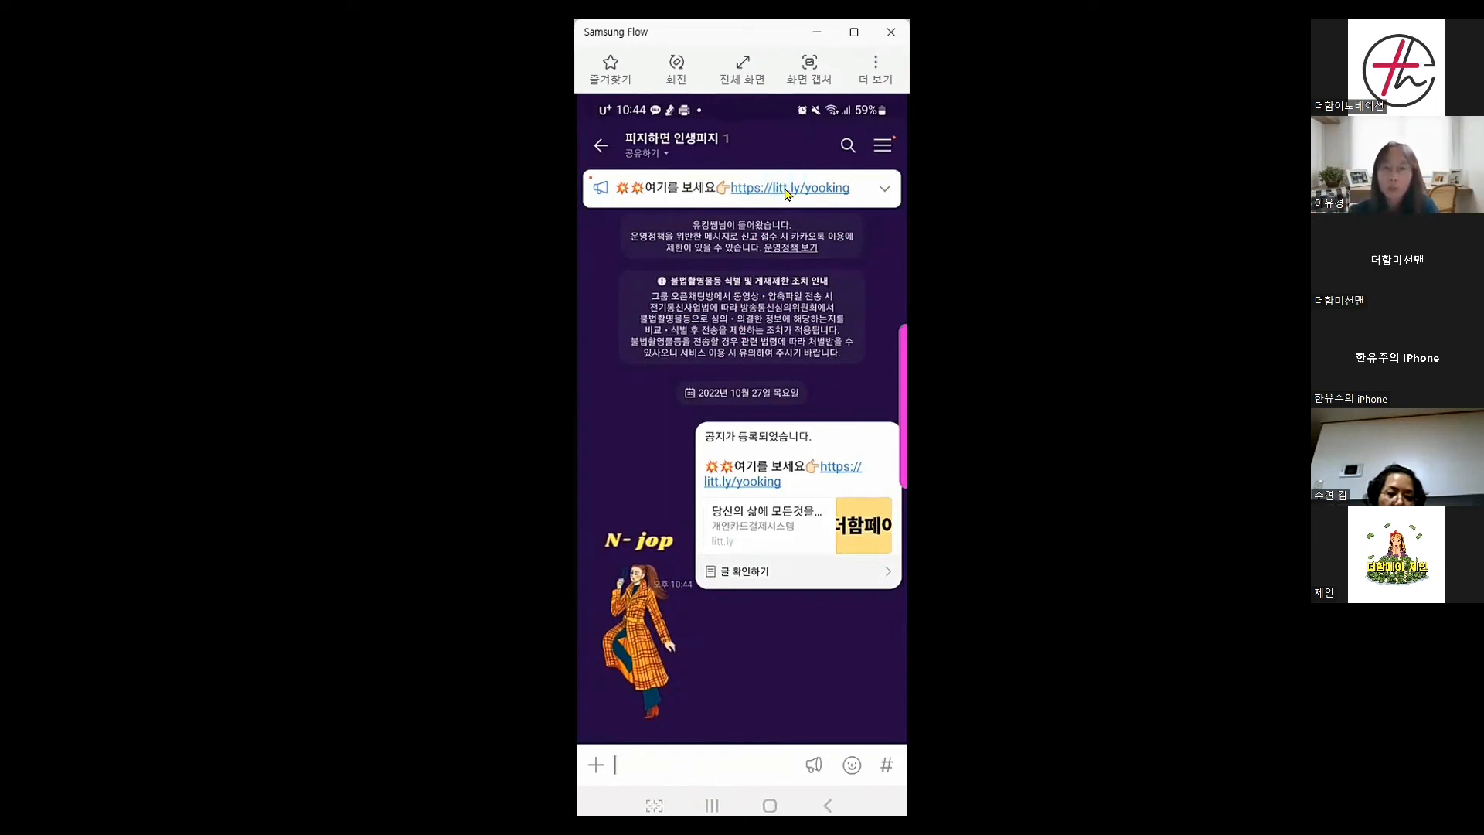
pyautogui.click(787, 193)
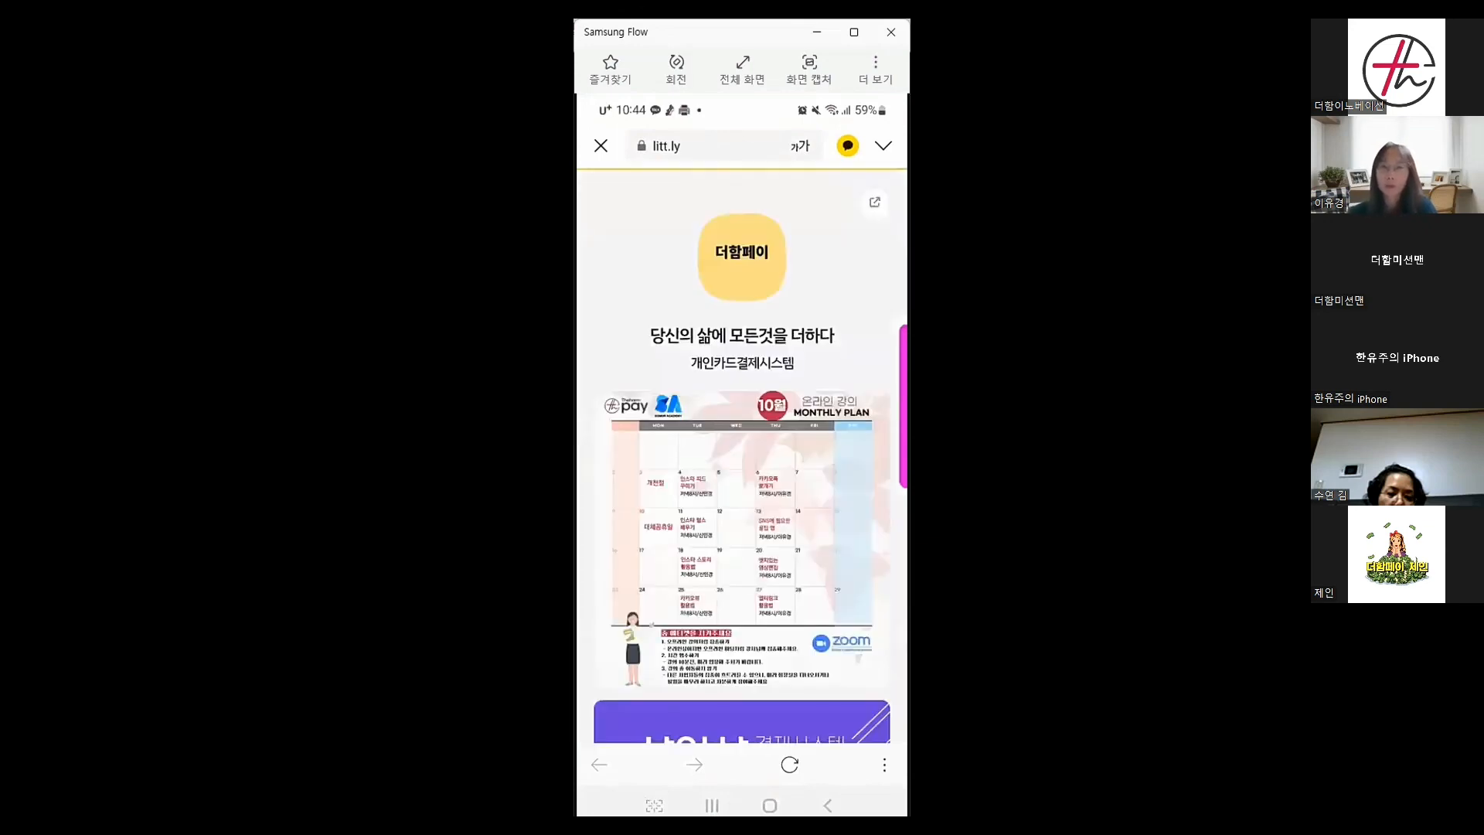
pyautogui.scroll(-5, 742, 455)
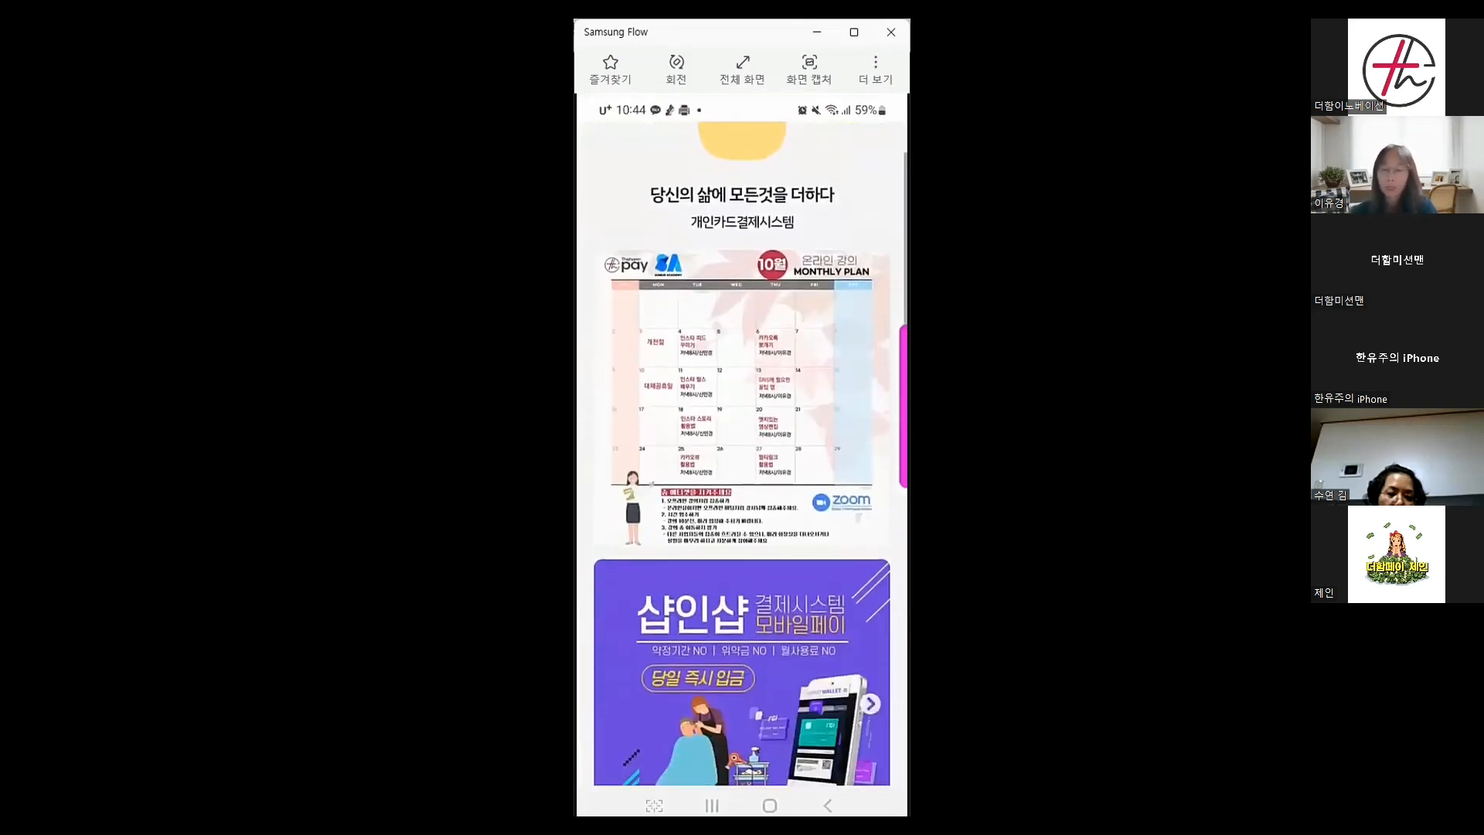
pyautogui.scroll(-4, 742, 456)
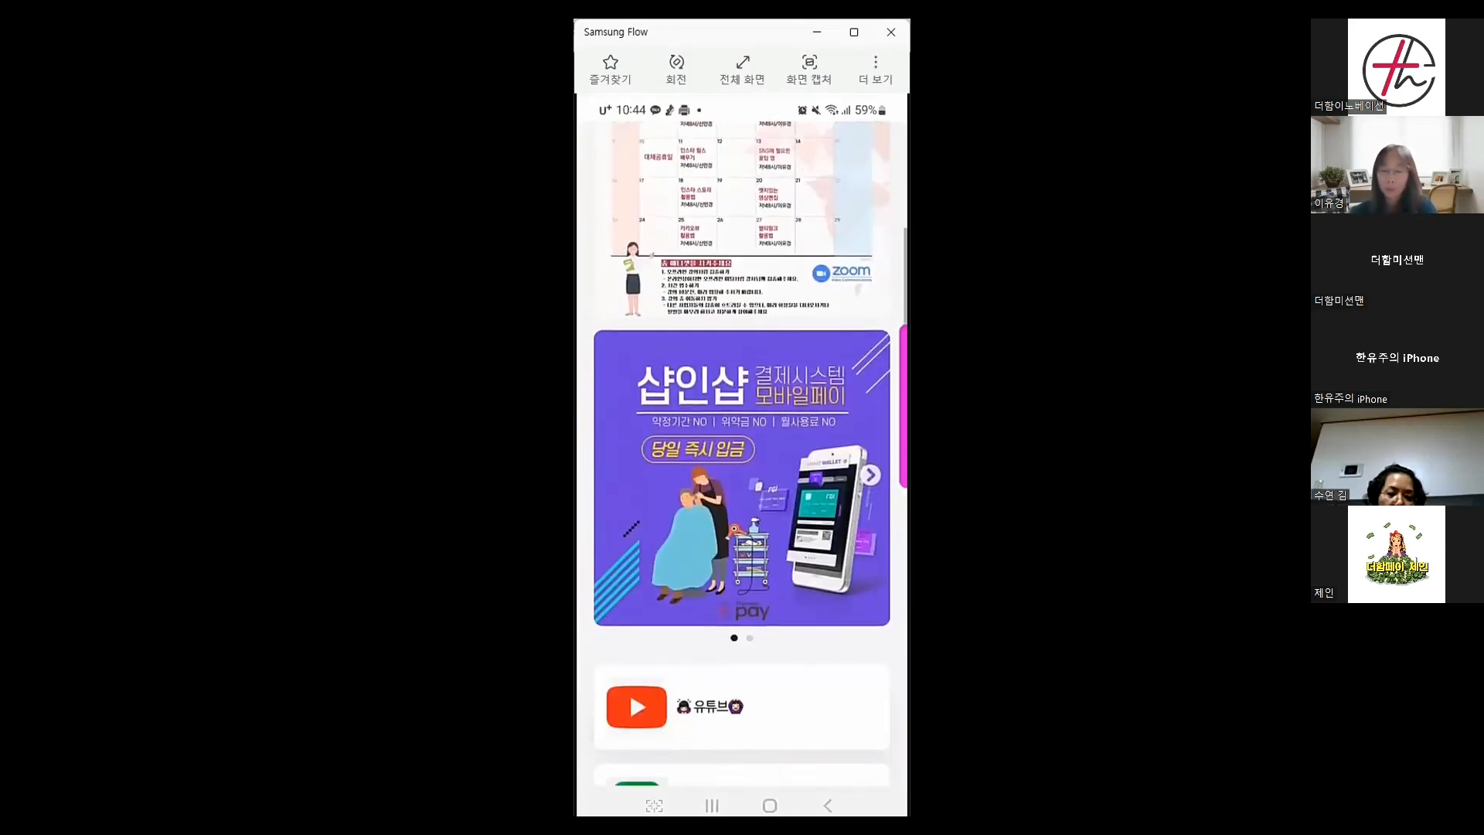
pyautogui.scroll(-2, 742, 456)
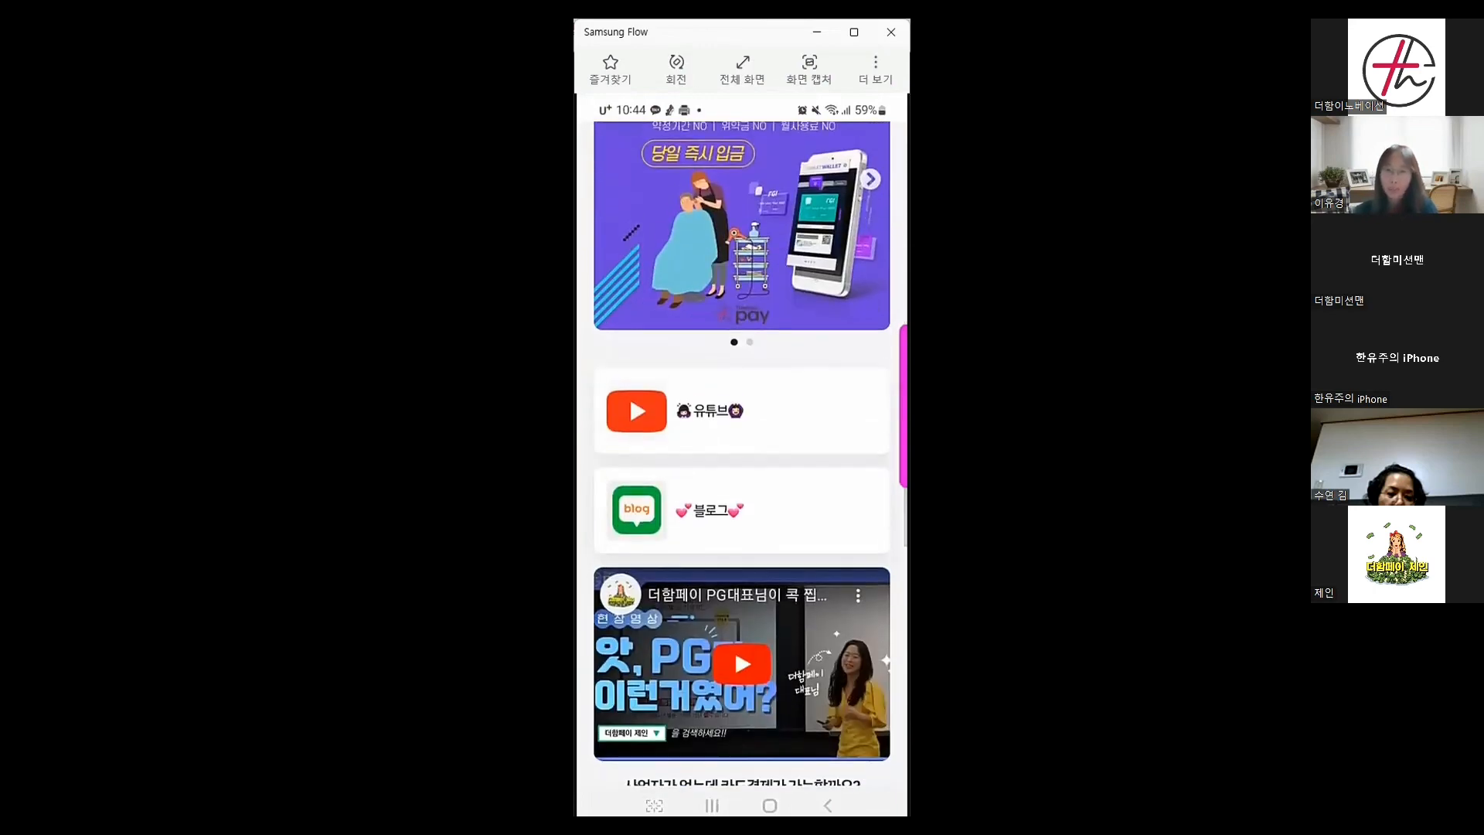
pyautogui.scroll(-7, 742, 456)
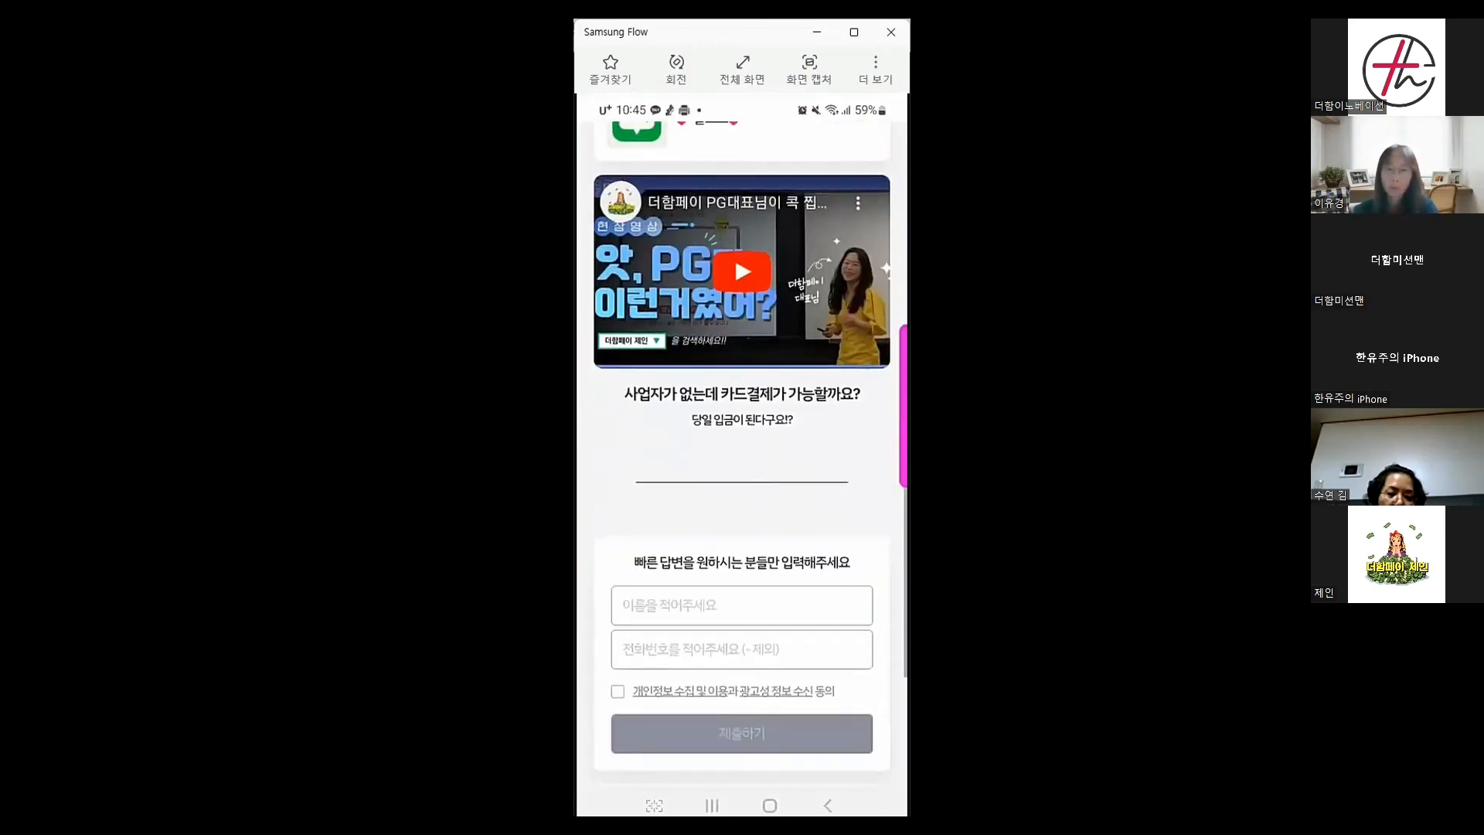
pyautogui.scroll(-2, 741, 455)
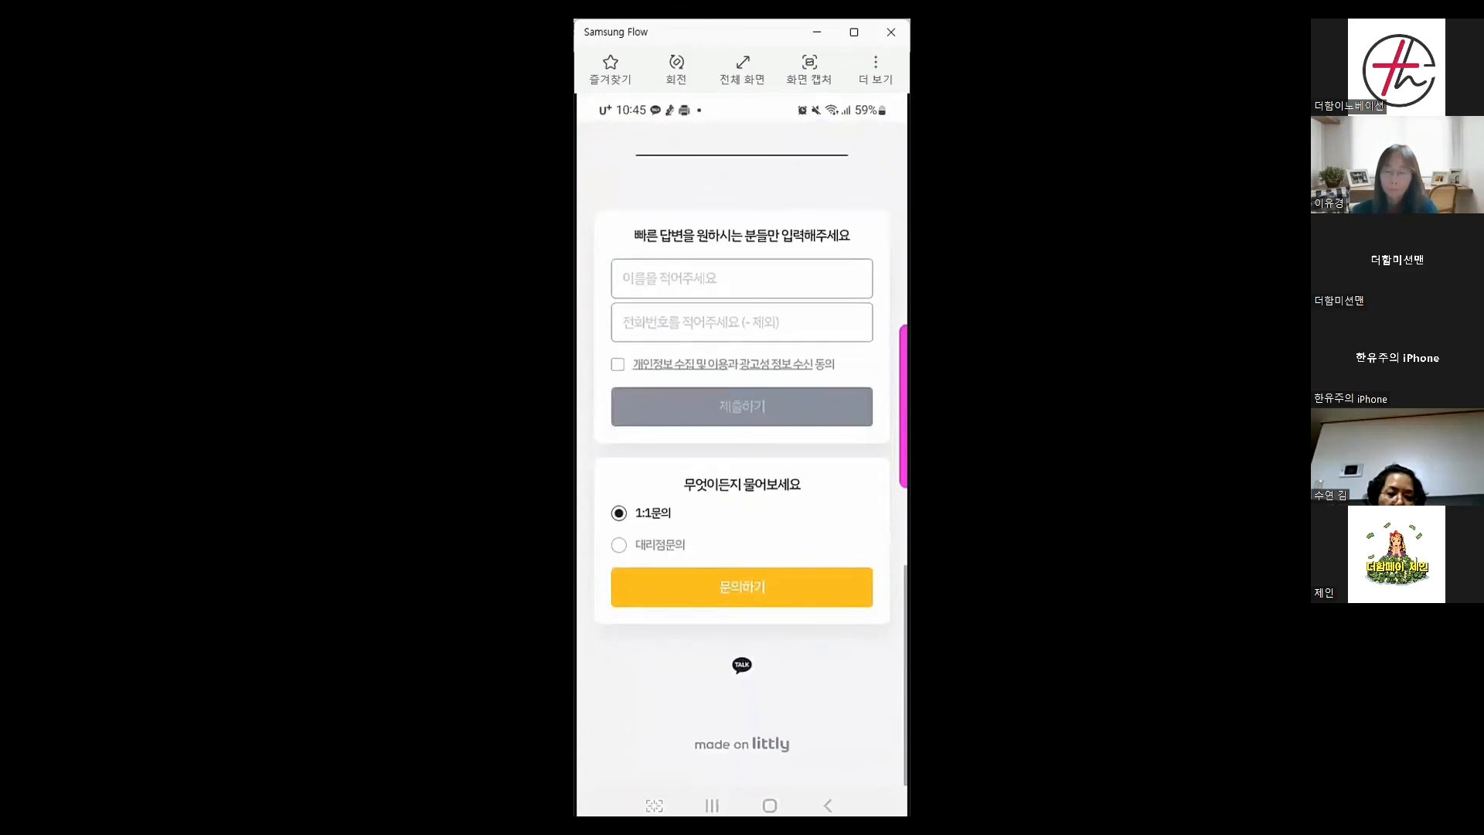
pyautogui.scroll(4, 741, 456)
pyautogui.scroll(15, 742, 456)
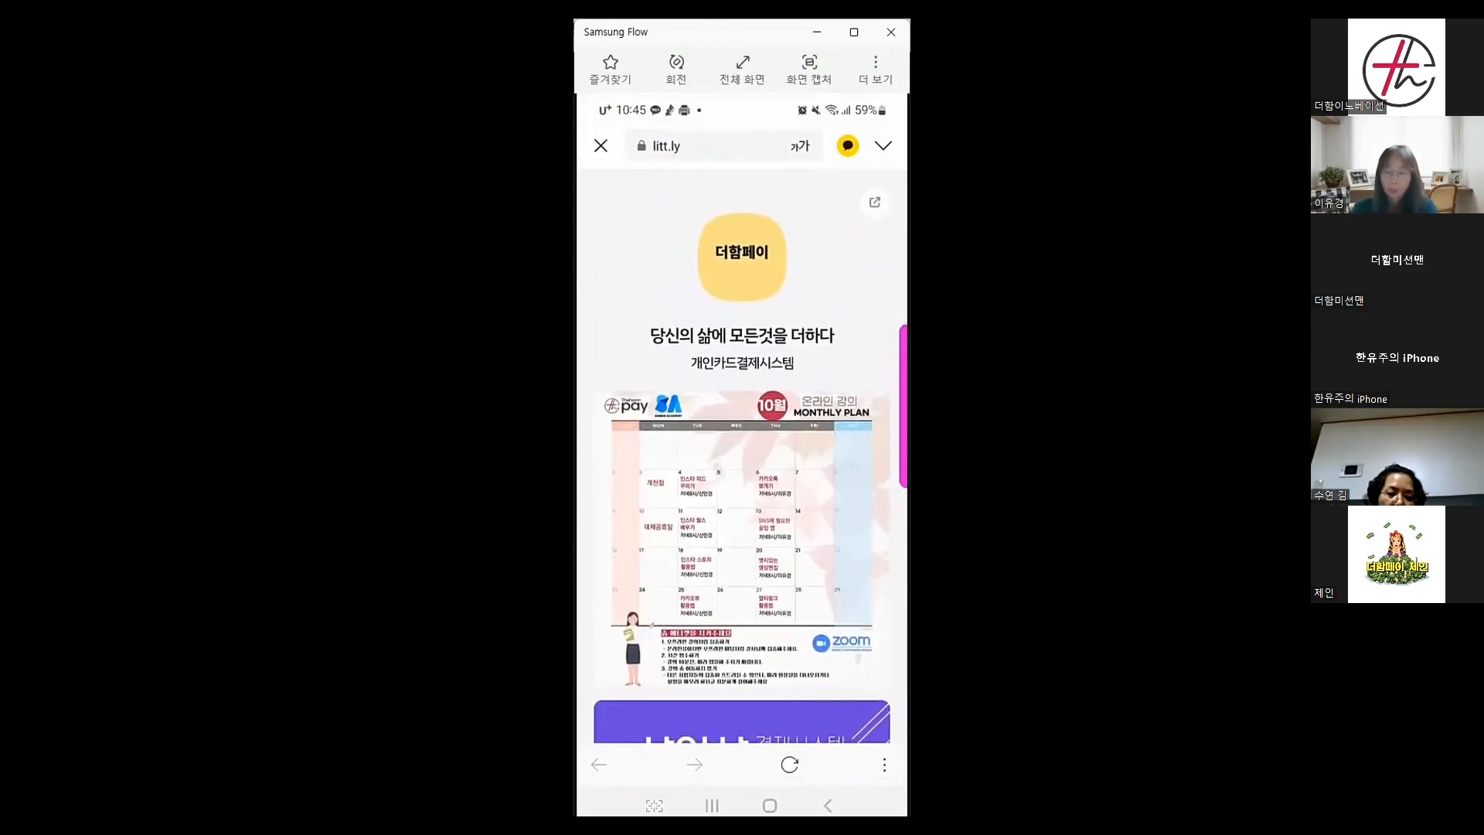
pyautogui.click(827, 806)
pyautogui.click(828, 805)
# Launch the NAVER app from the Naver folder and search for 리틀리
pyautogui.click(827, 805)
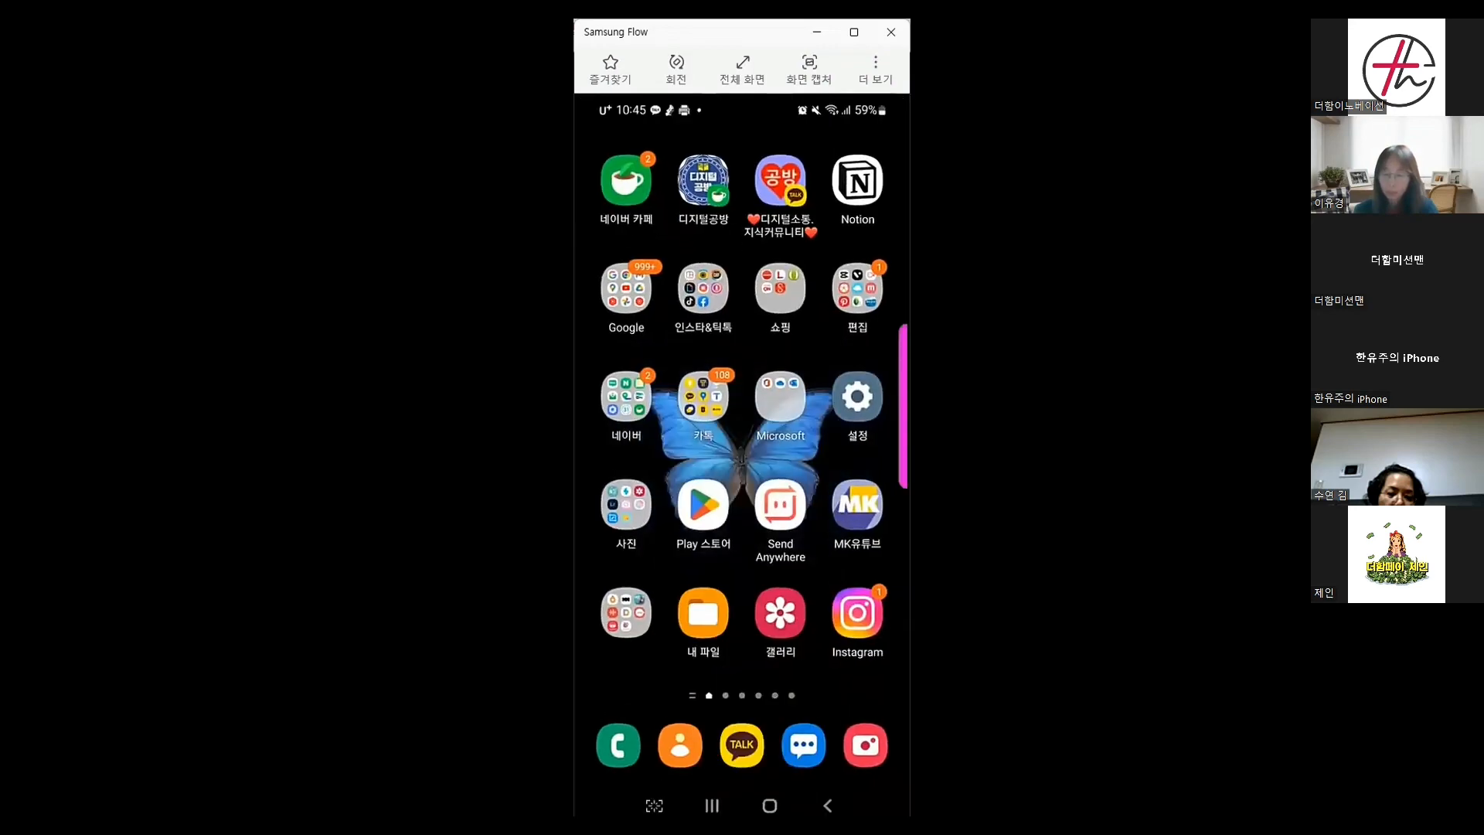
pyautogui.click(626, 396)
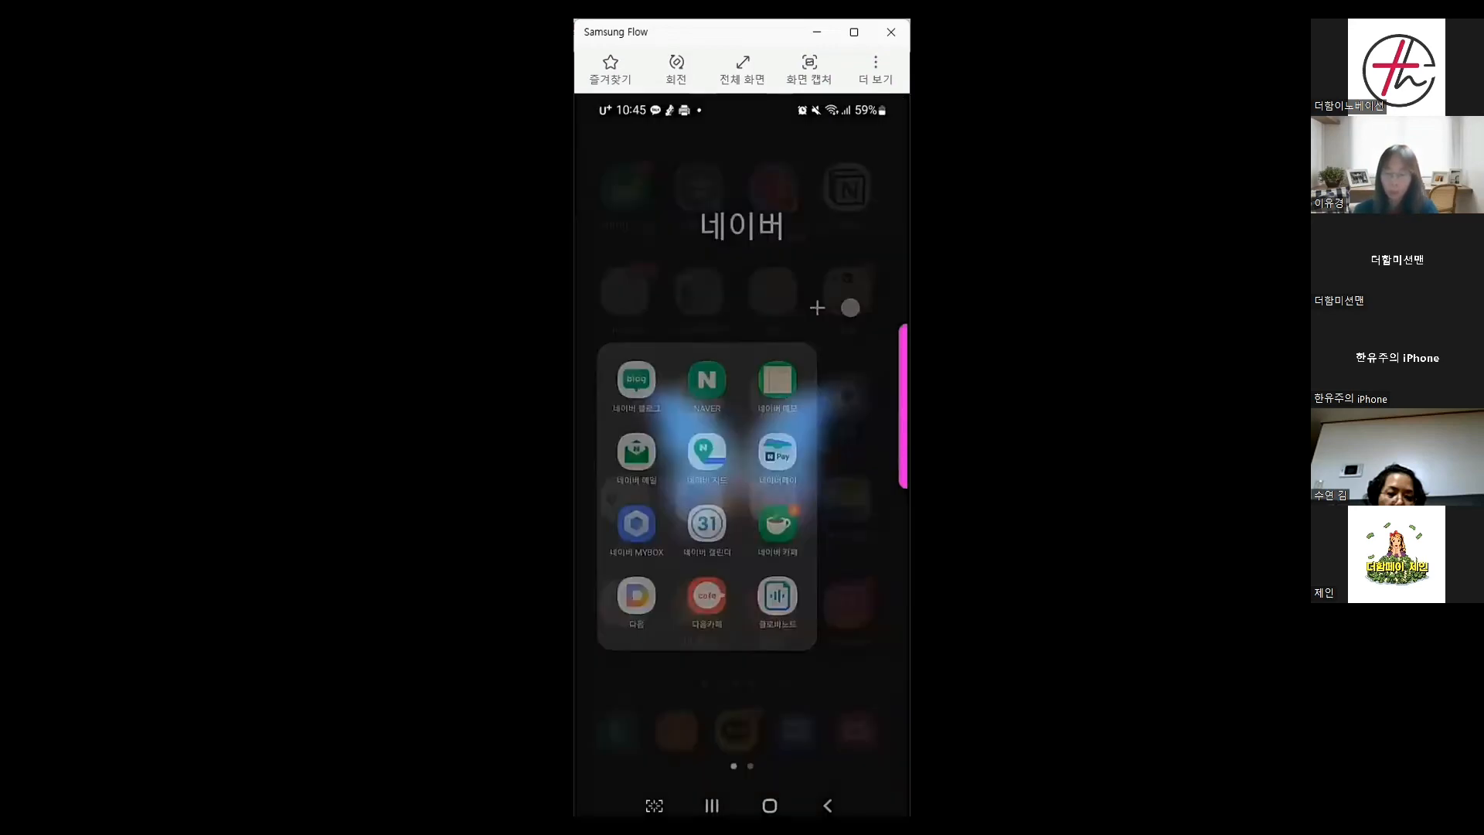
pyautogui.click(770, 805)
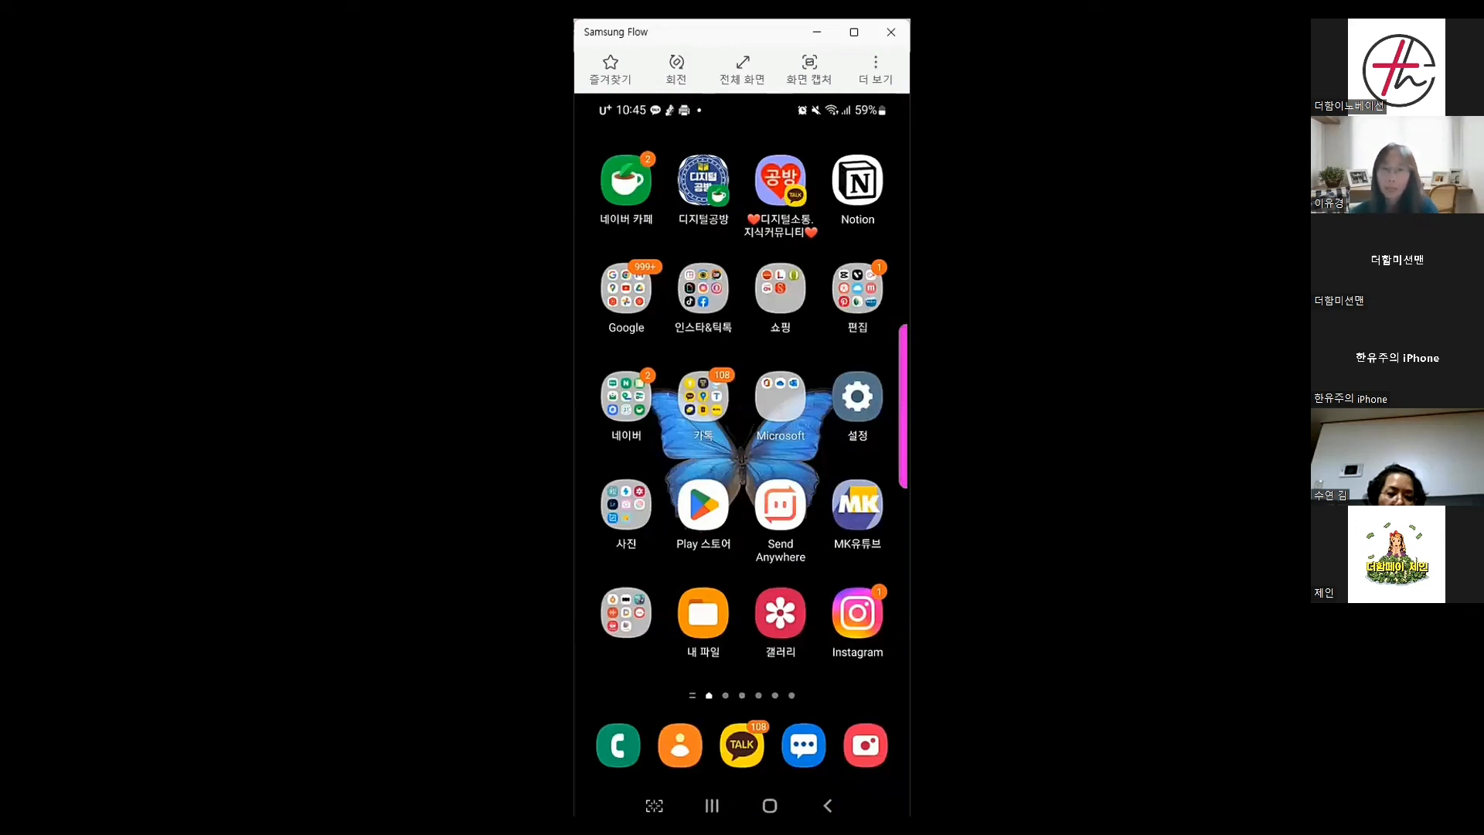
pyautogui.click(630, 403)
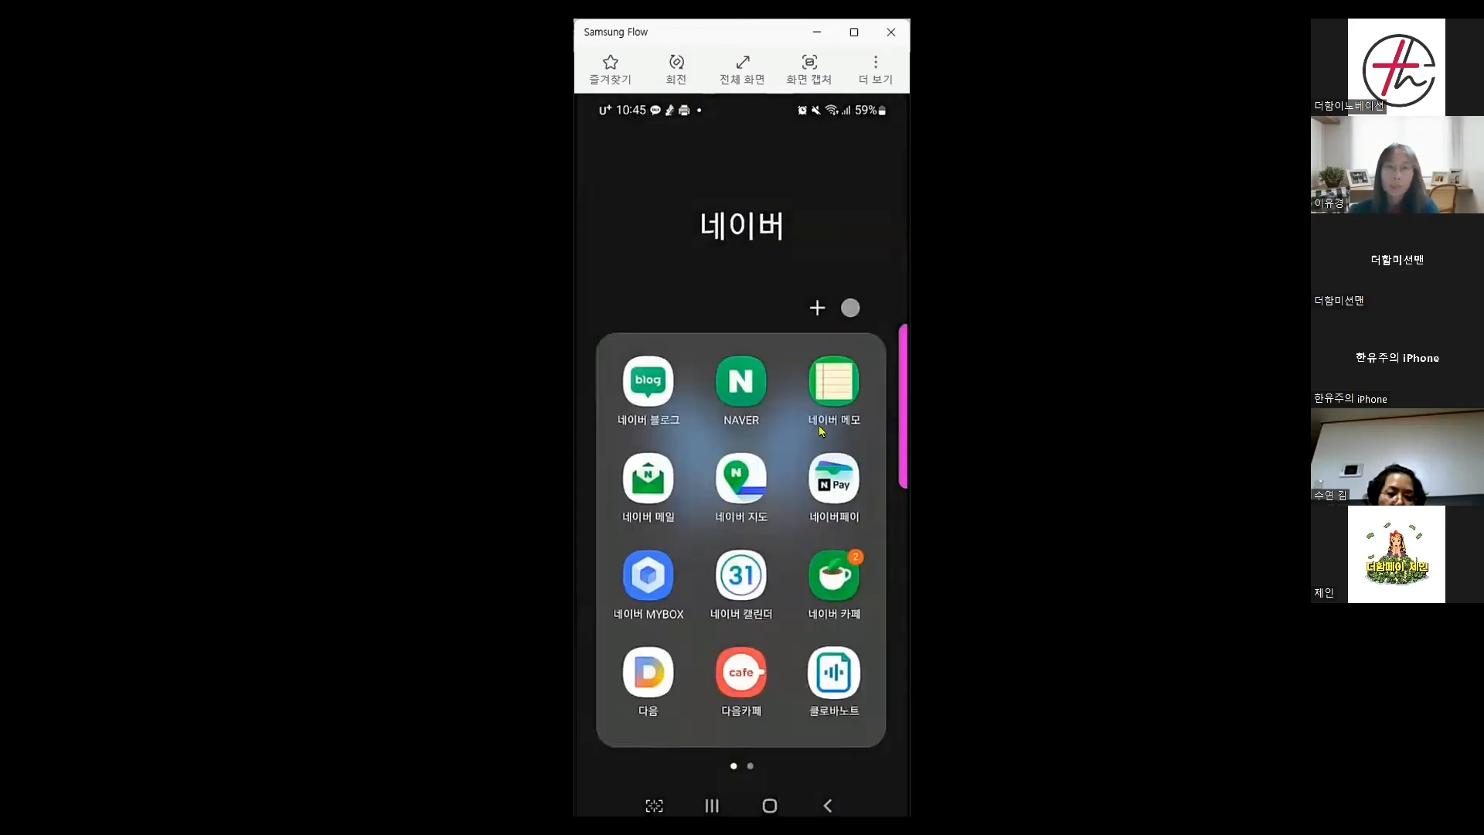
pyautogui.click(755, 400)
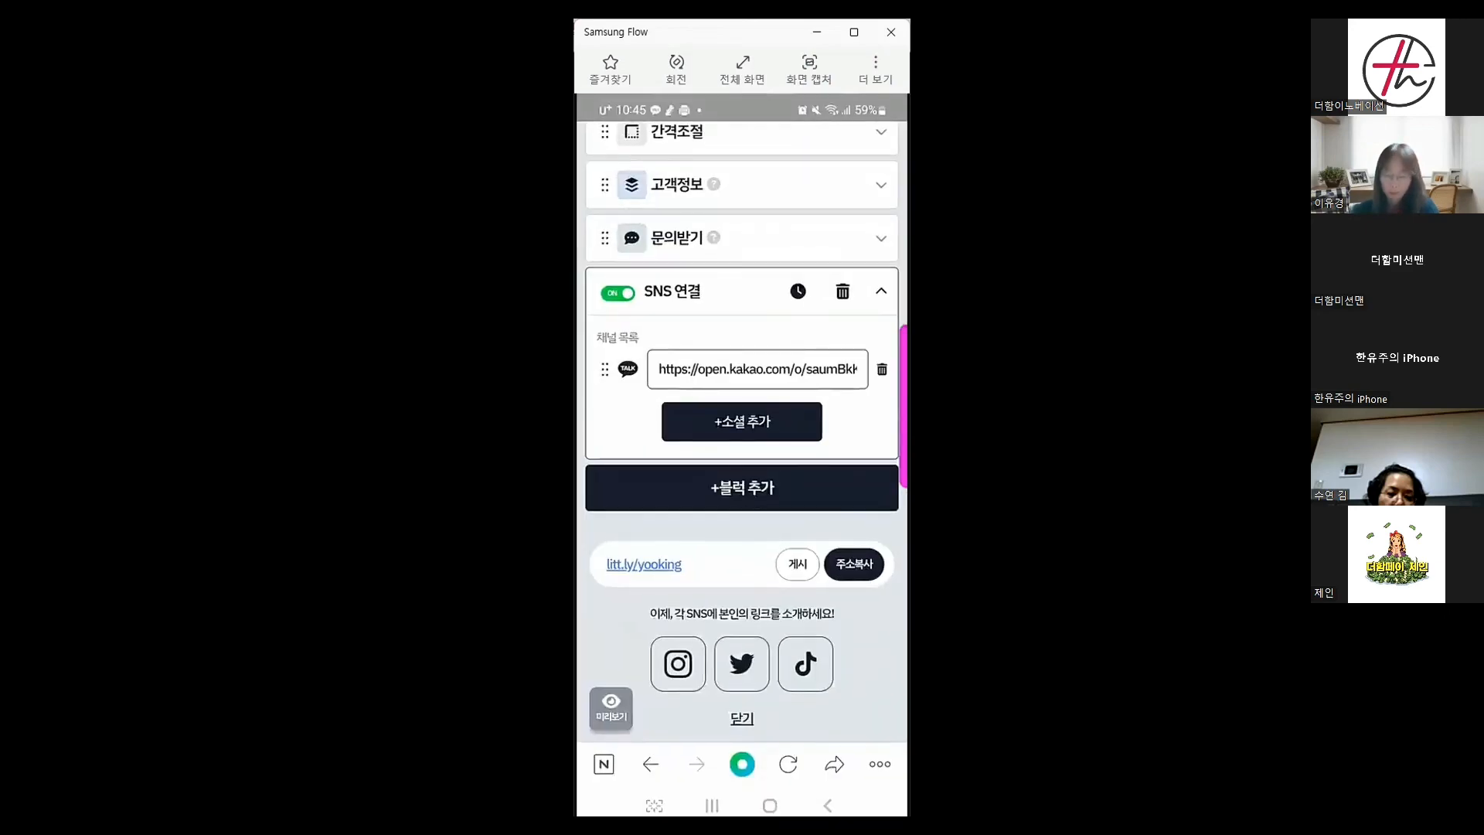
pyautogui.click(603, 764)
pyautogui.click(729, 321)
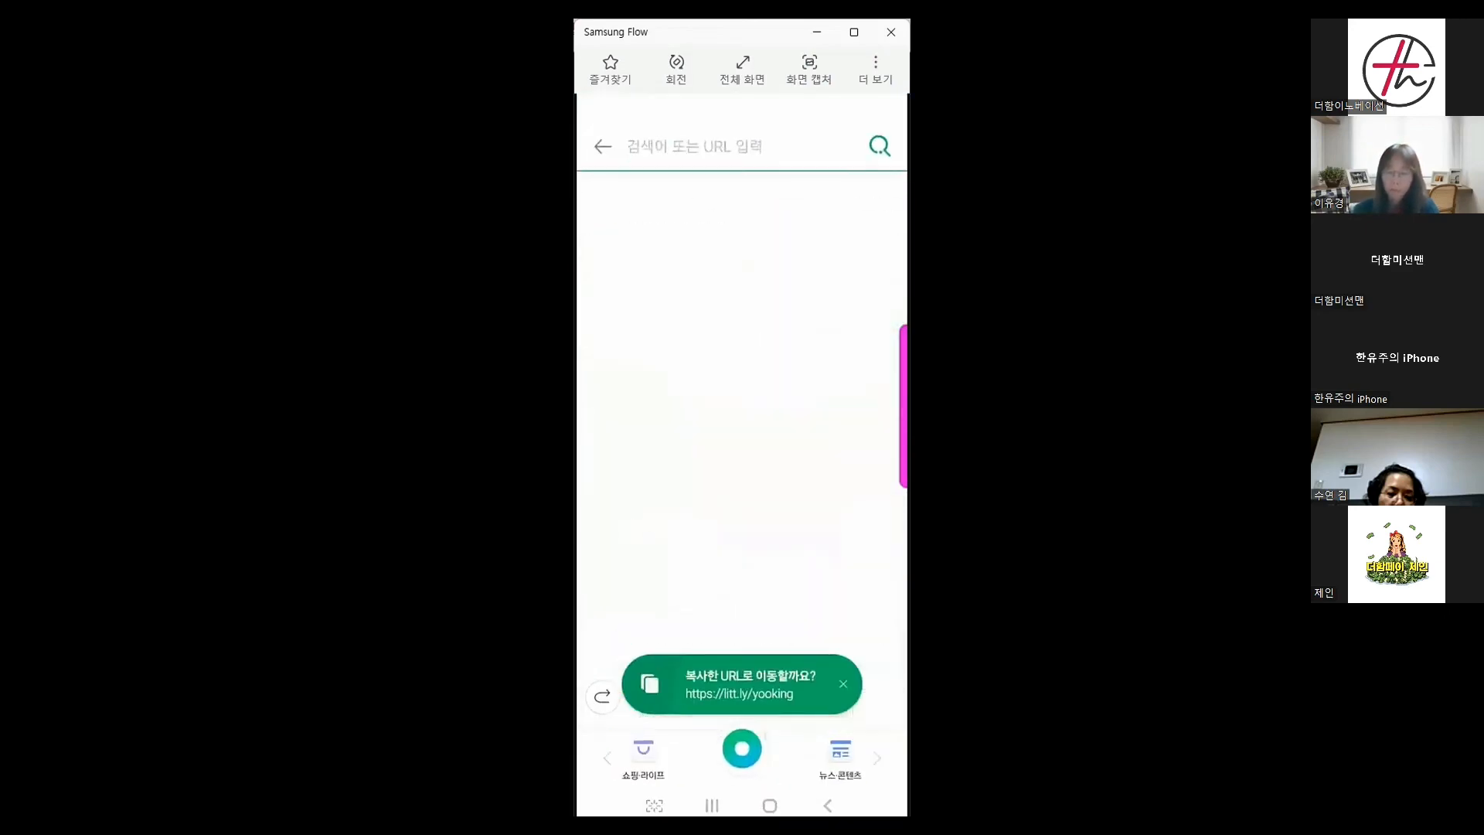
pyautogui.write('리틀')
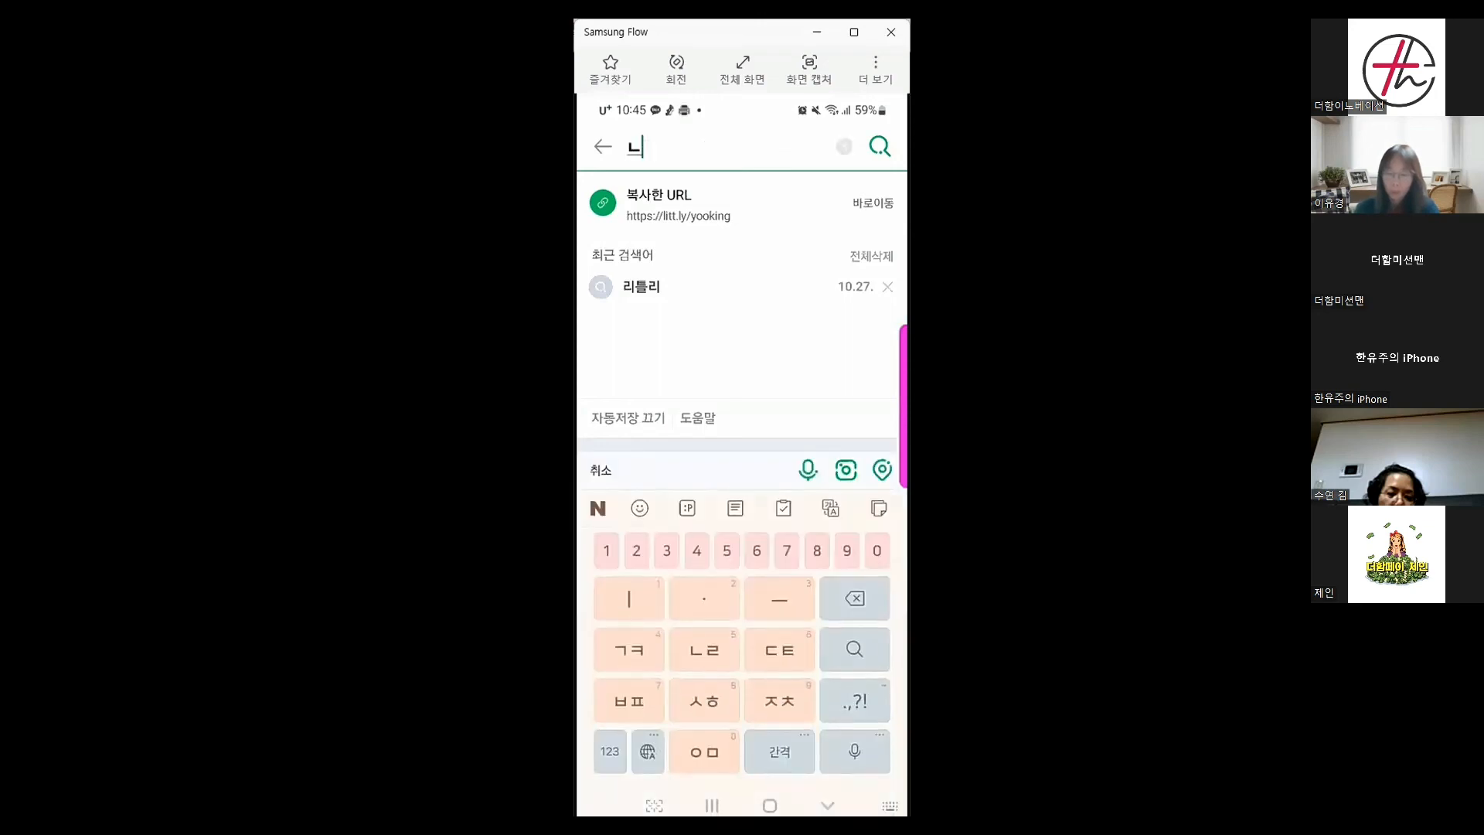
pyautogui.write('리')
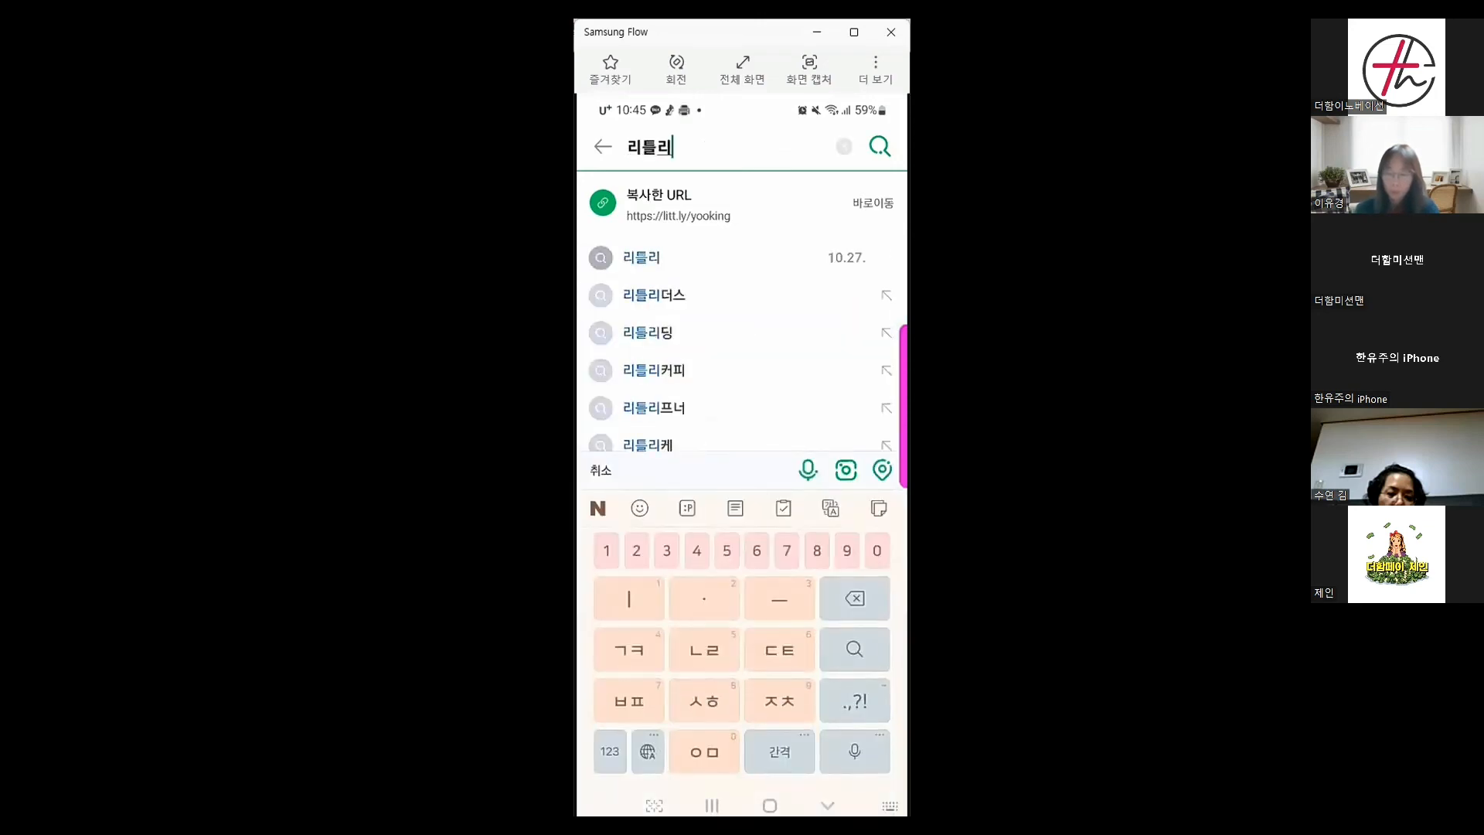
pyautogui.press('Return')
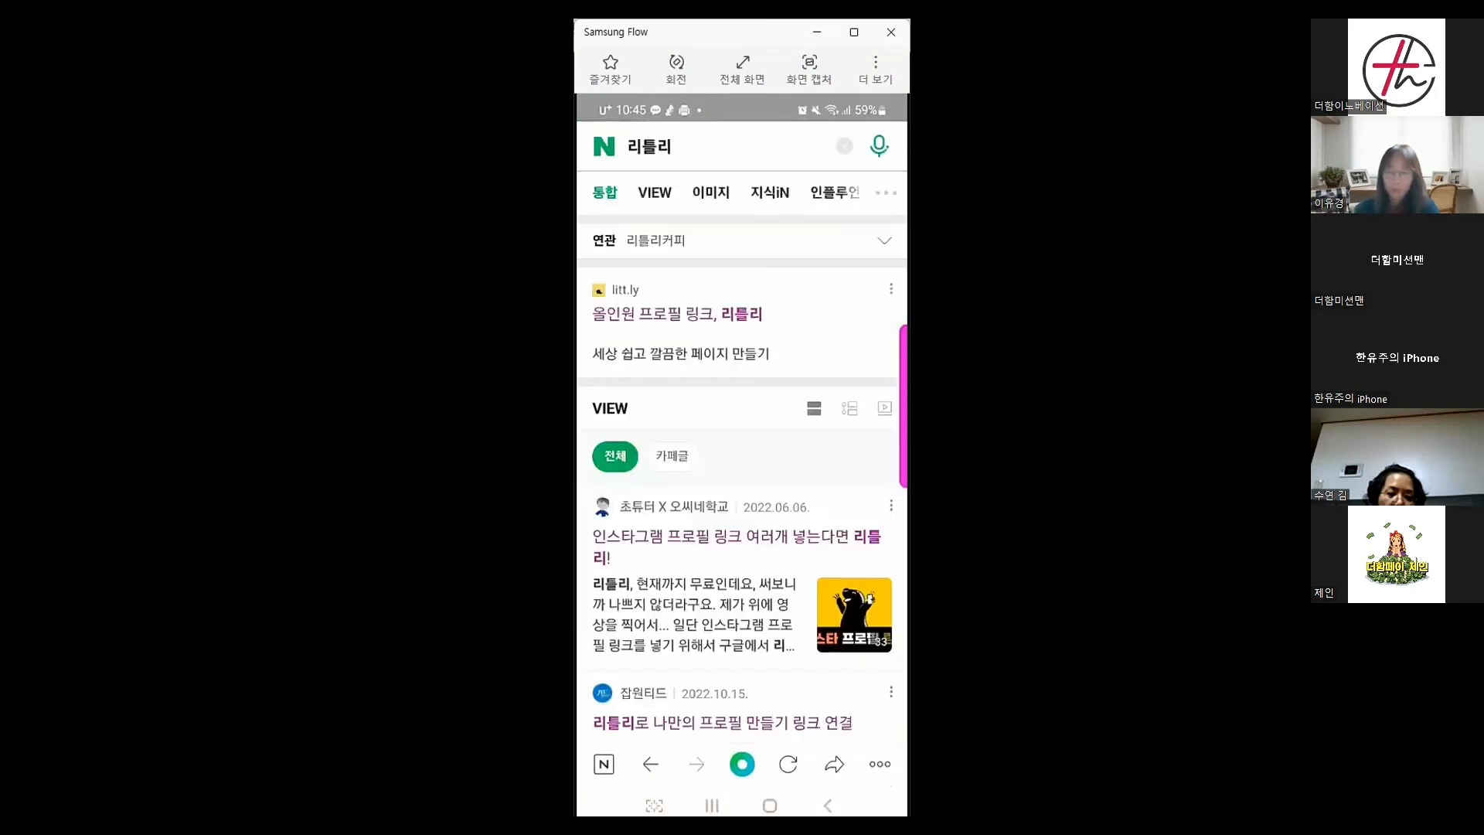
# Open the litt.ly site, log in, and scroll down to the SNS 연결 block
pyautogui.click(677, 314)
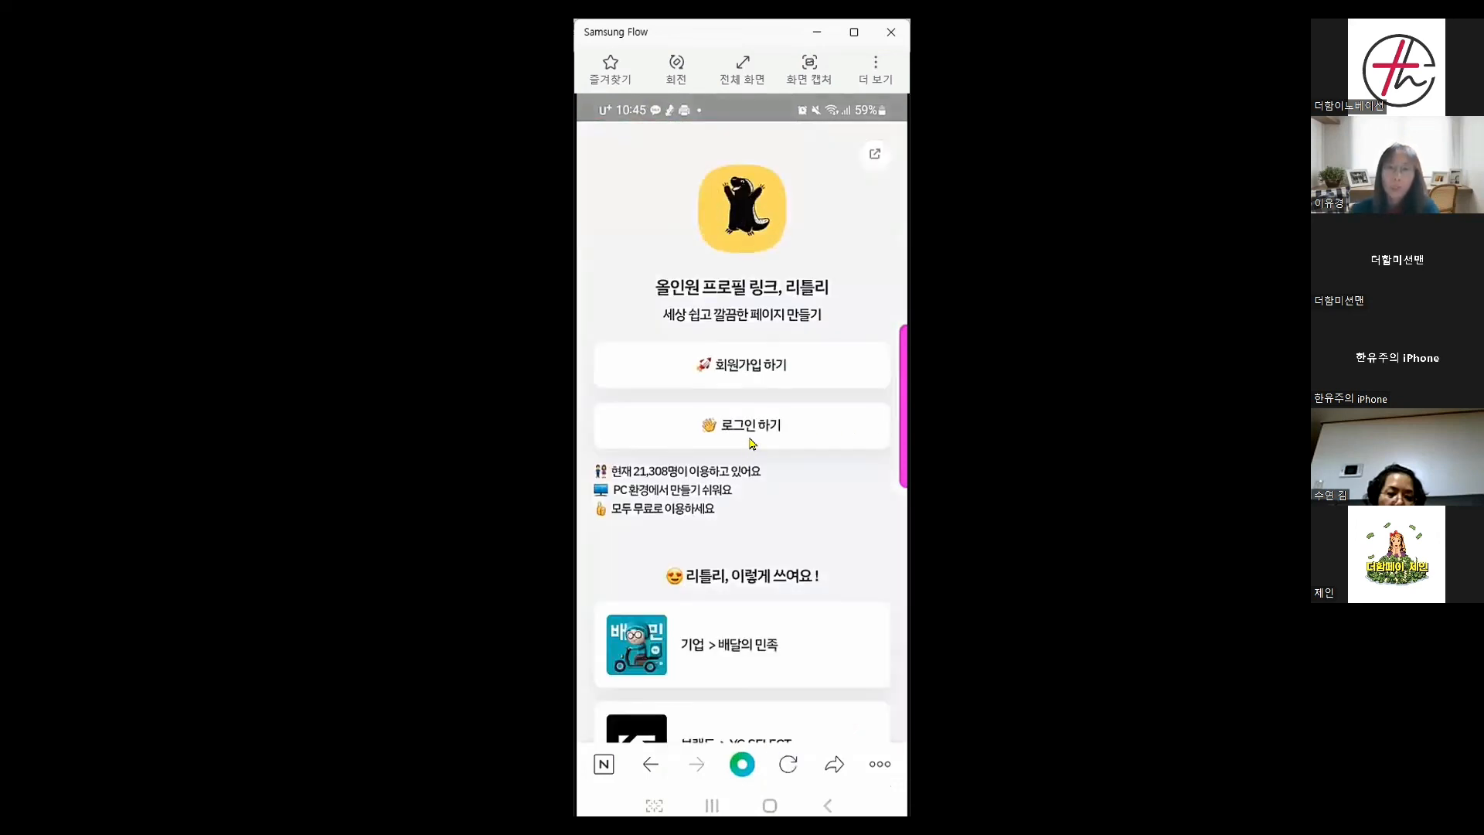
pyautogui.click(751, 442)
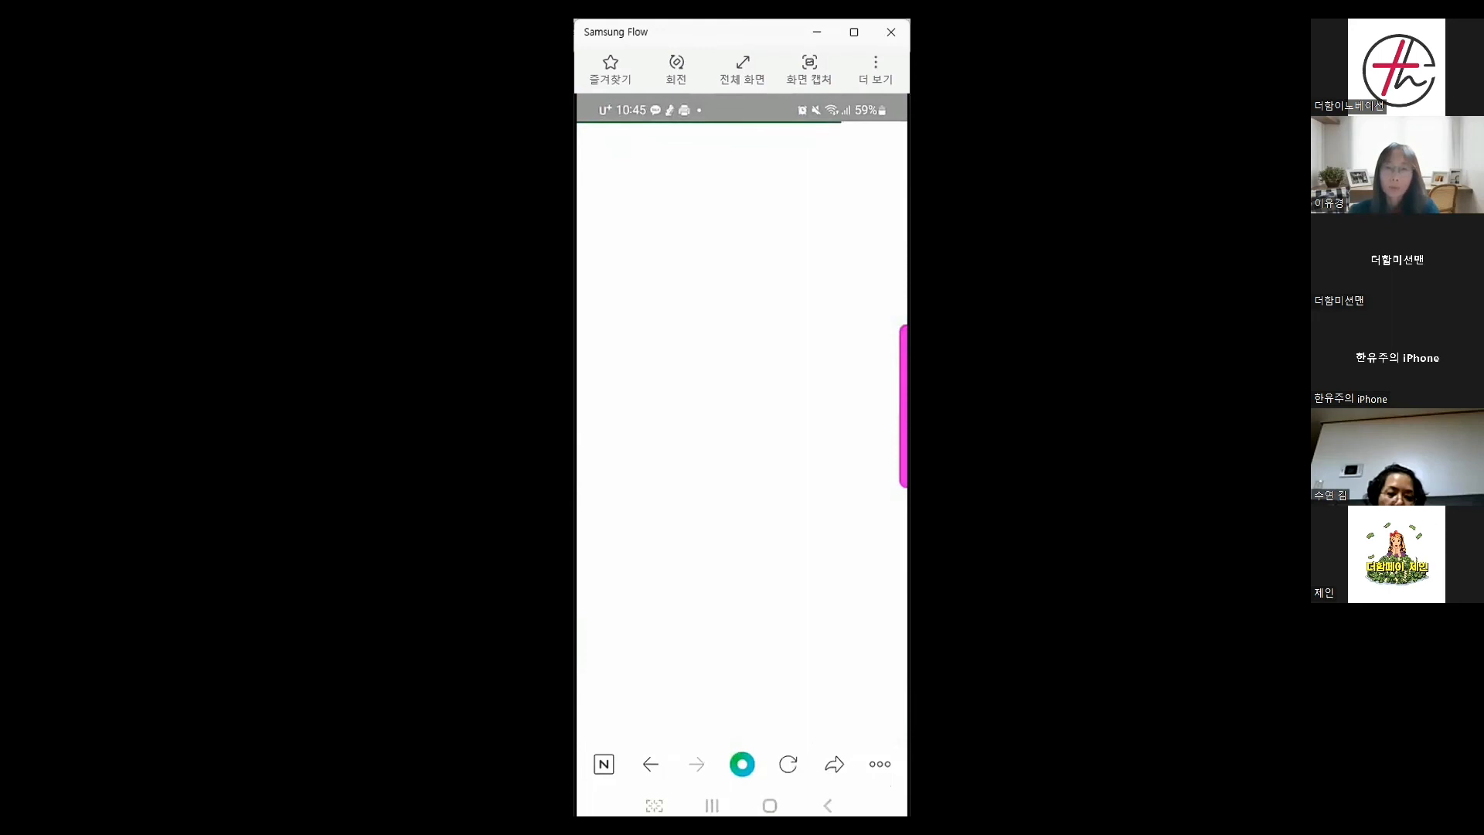
pyautogui.scroll(-3, 742, 464)
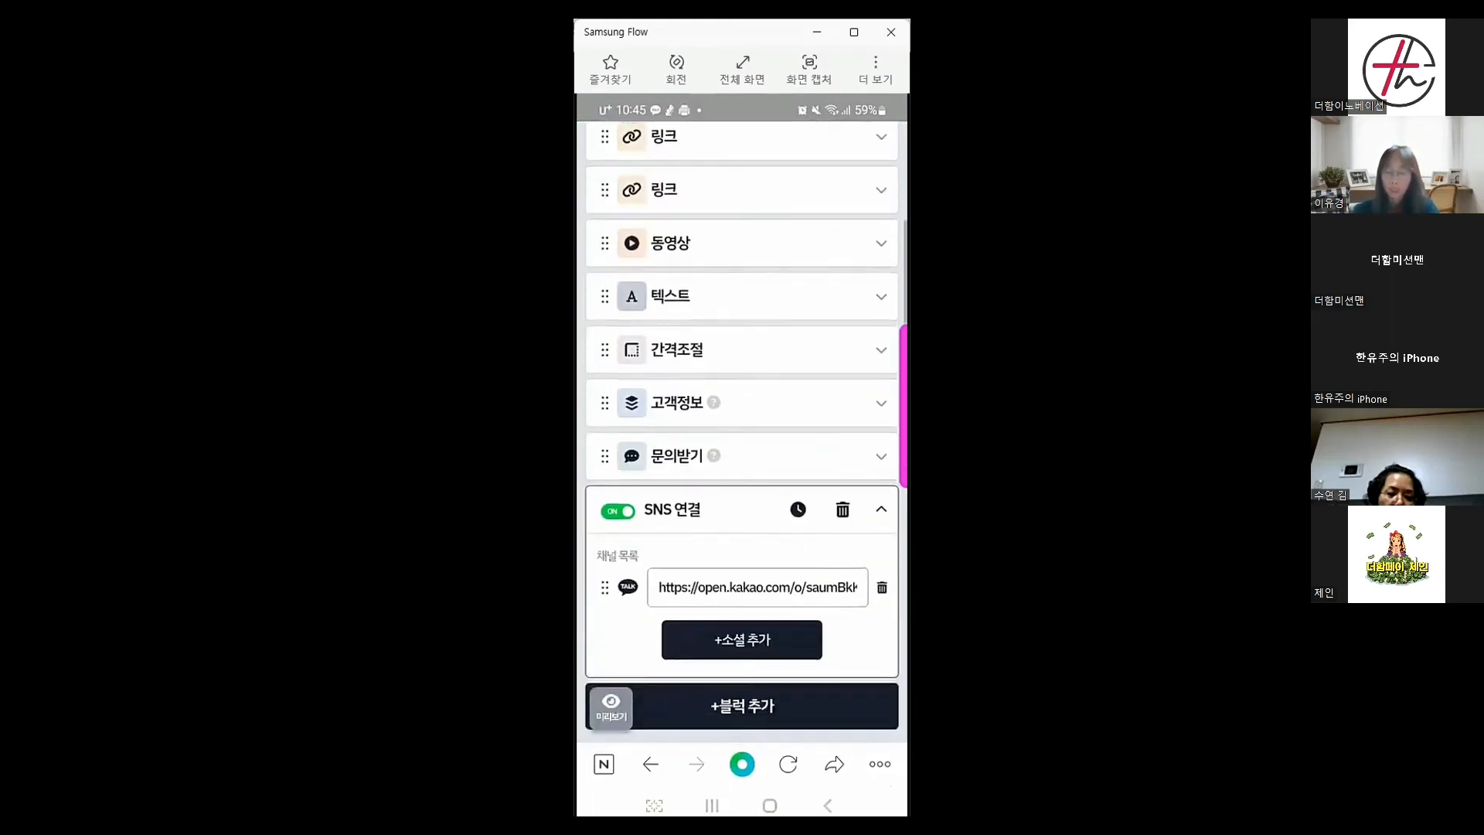
pyautogui.scroll(-5, 742, 425)
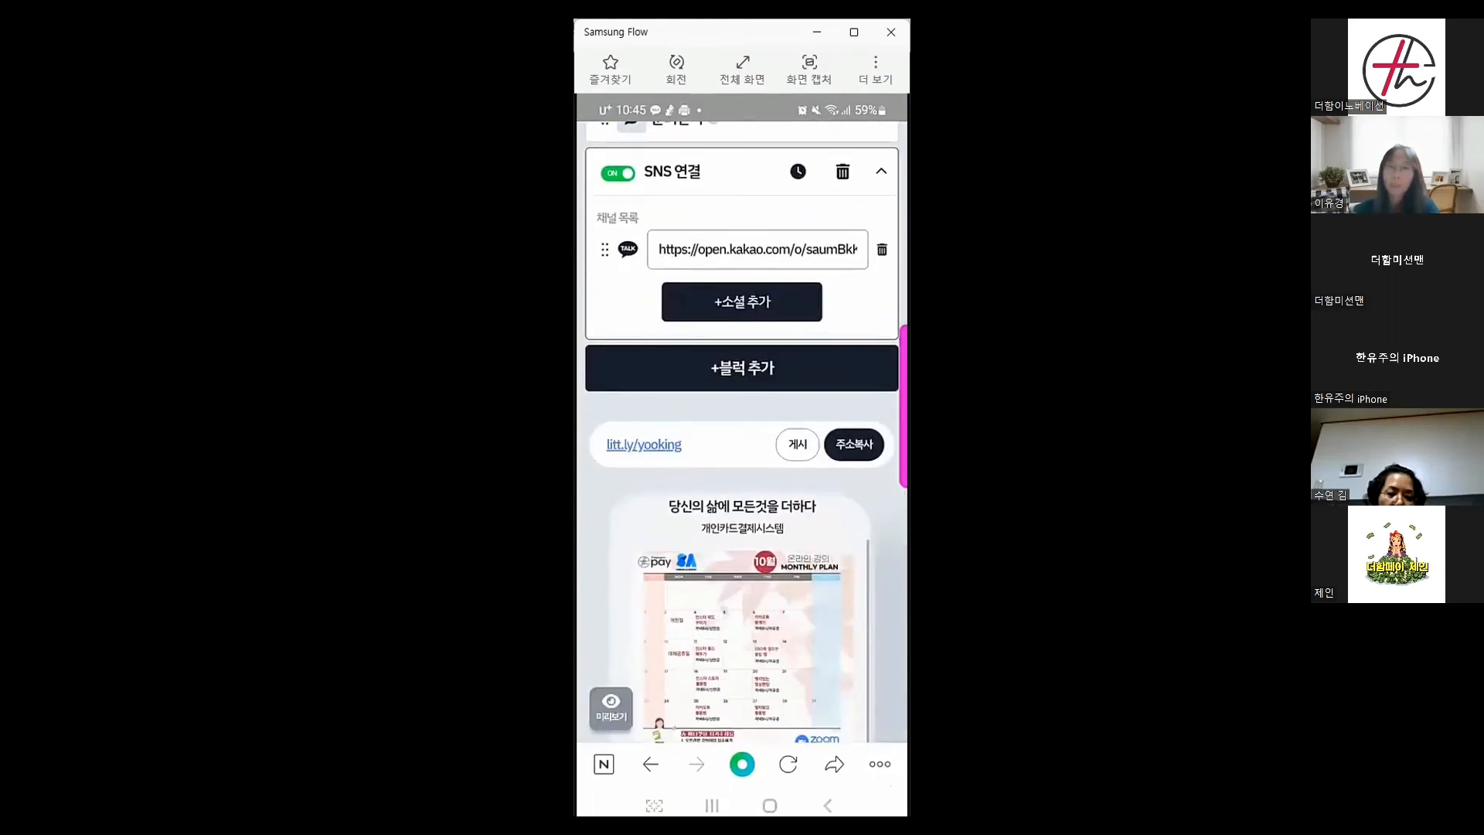